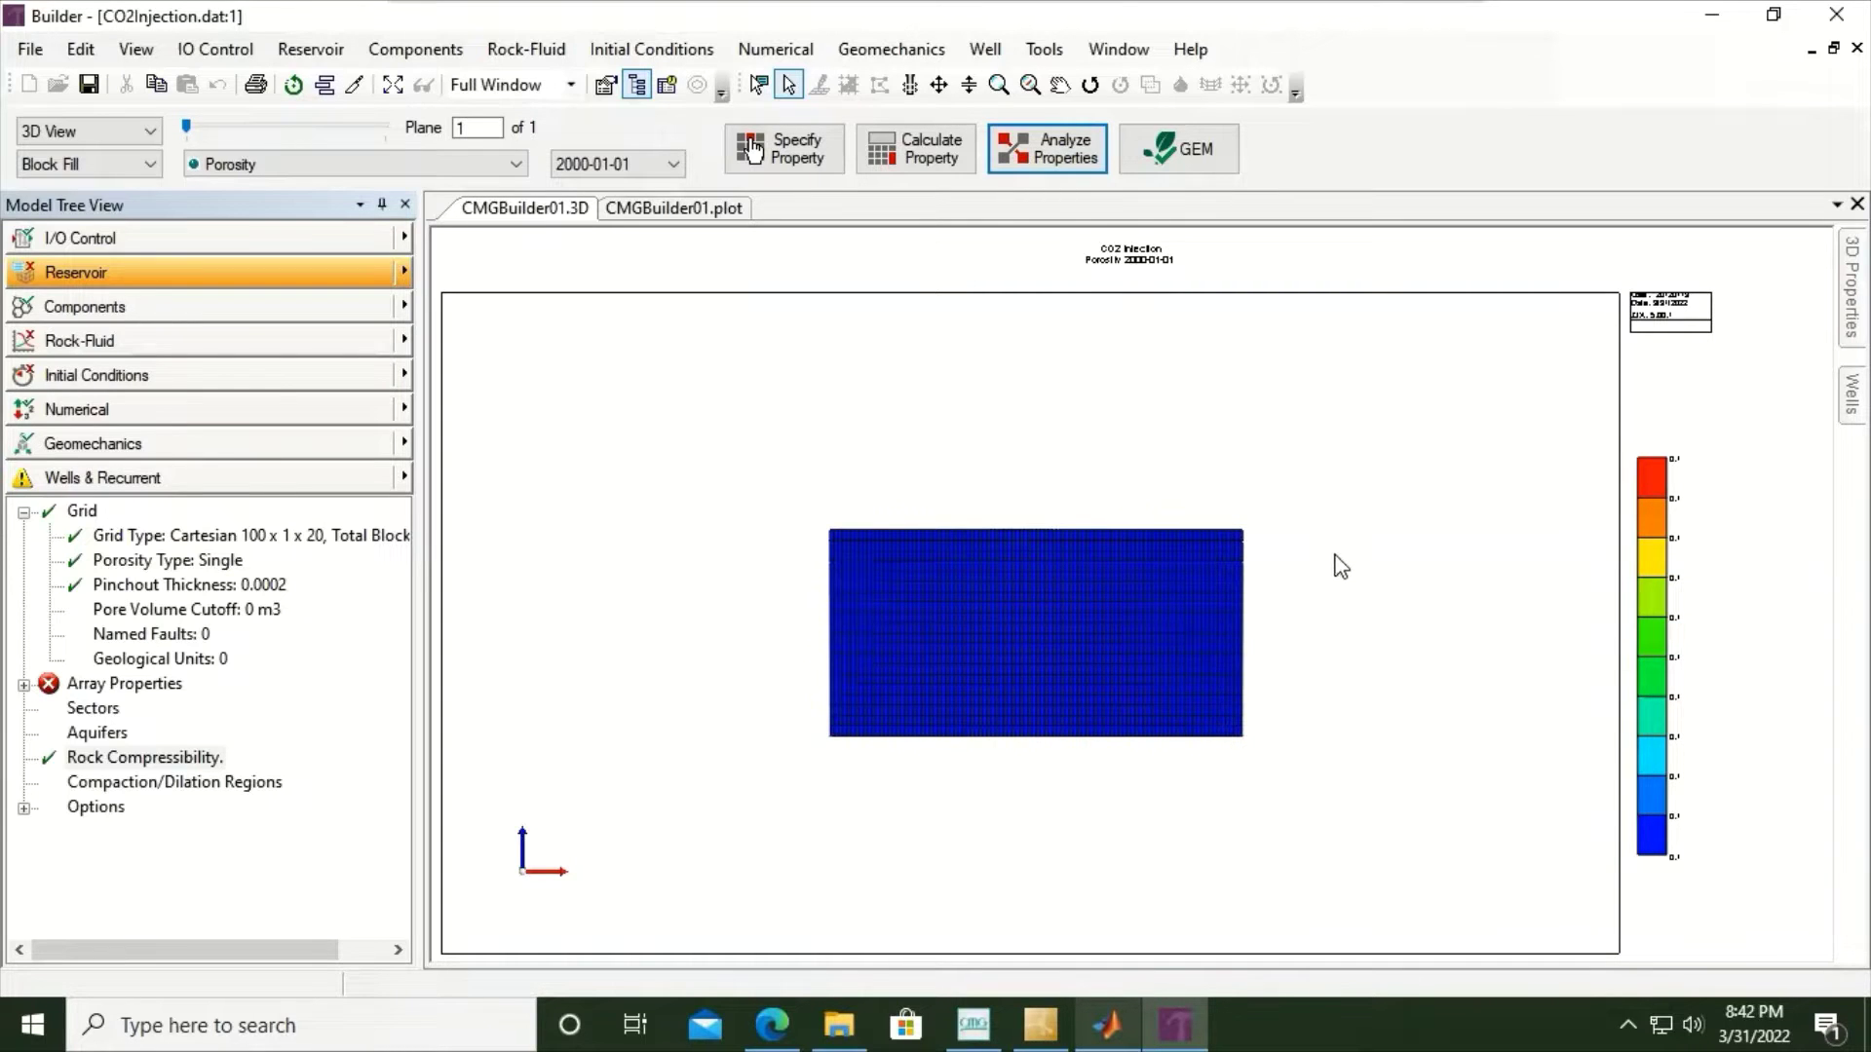
- Zoom in on the porosity block-fill grid in the 3D View
scroll(1350, 585, up, 5)
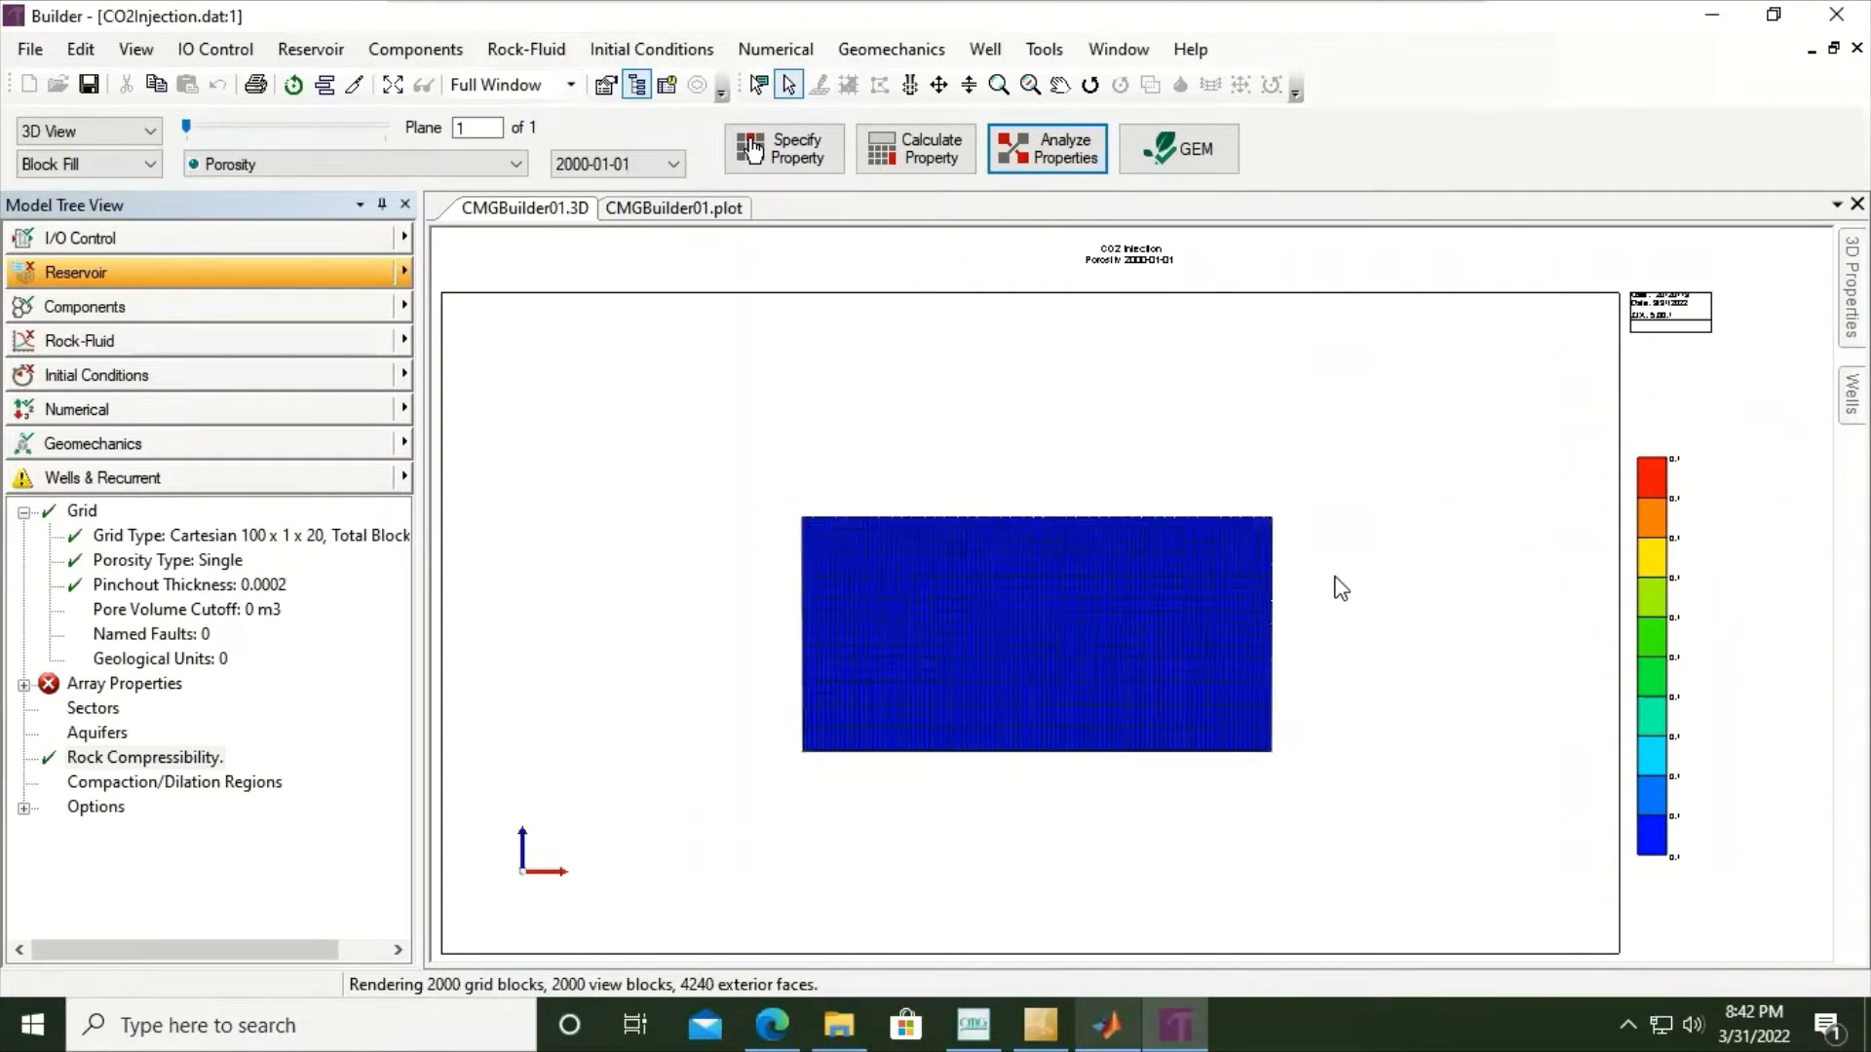
scroll(1342, 585, up, 3)
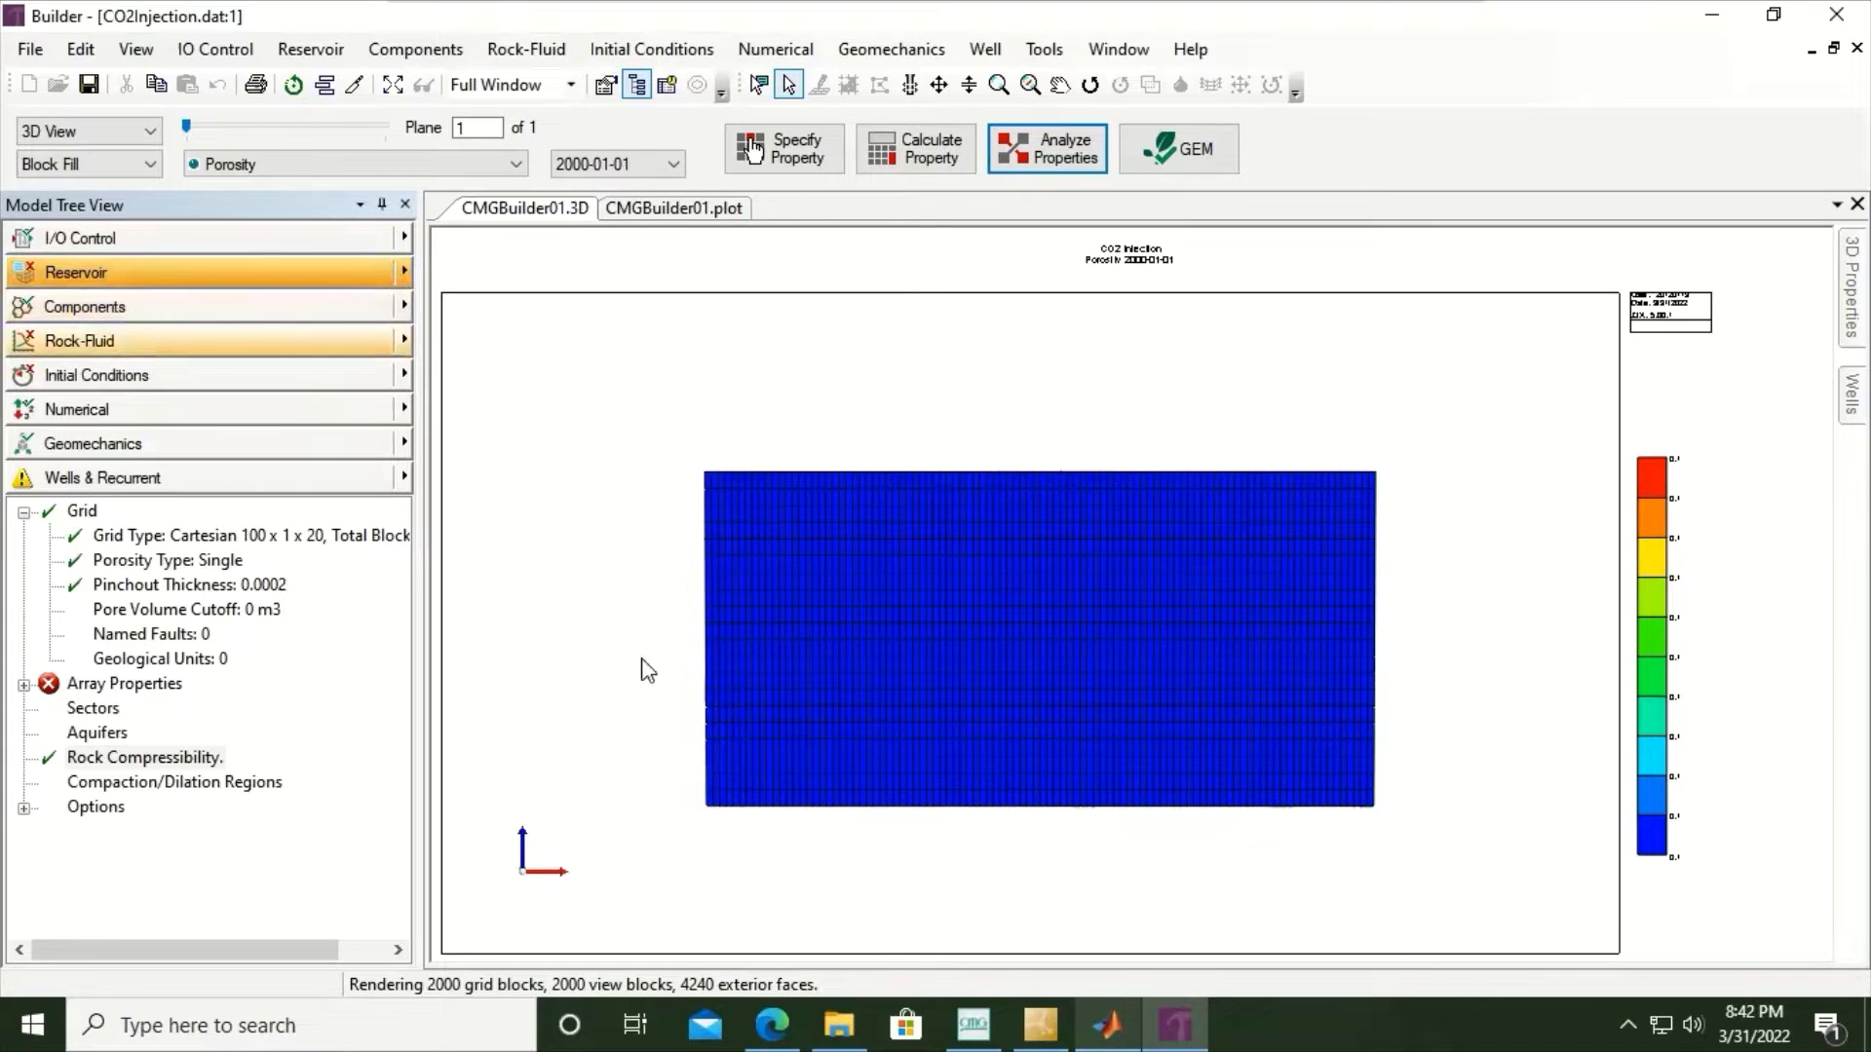
click(1039, 1023)
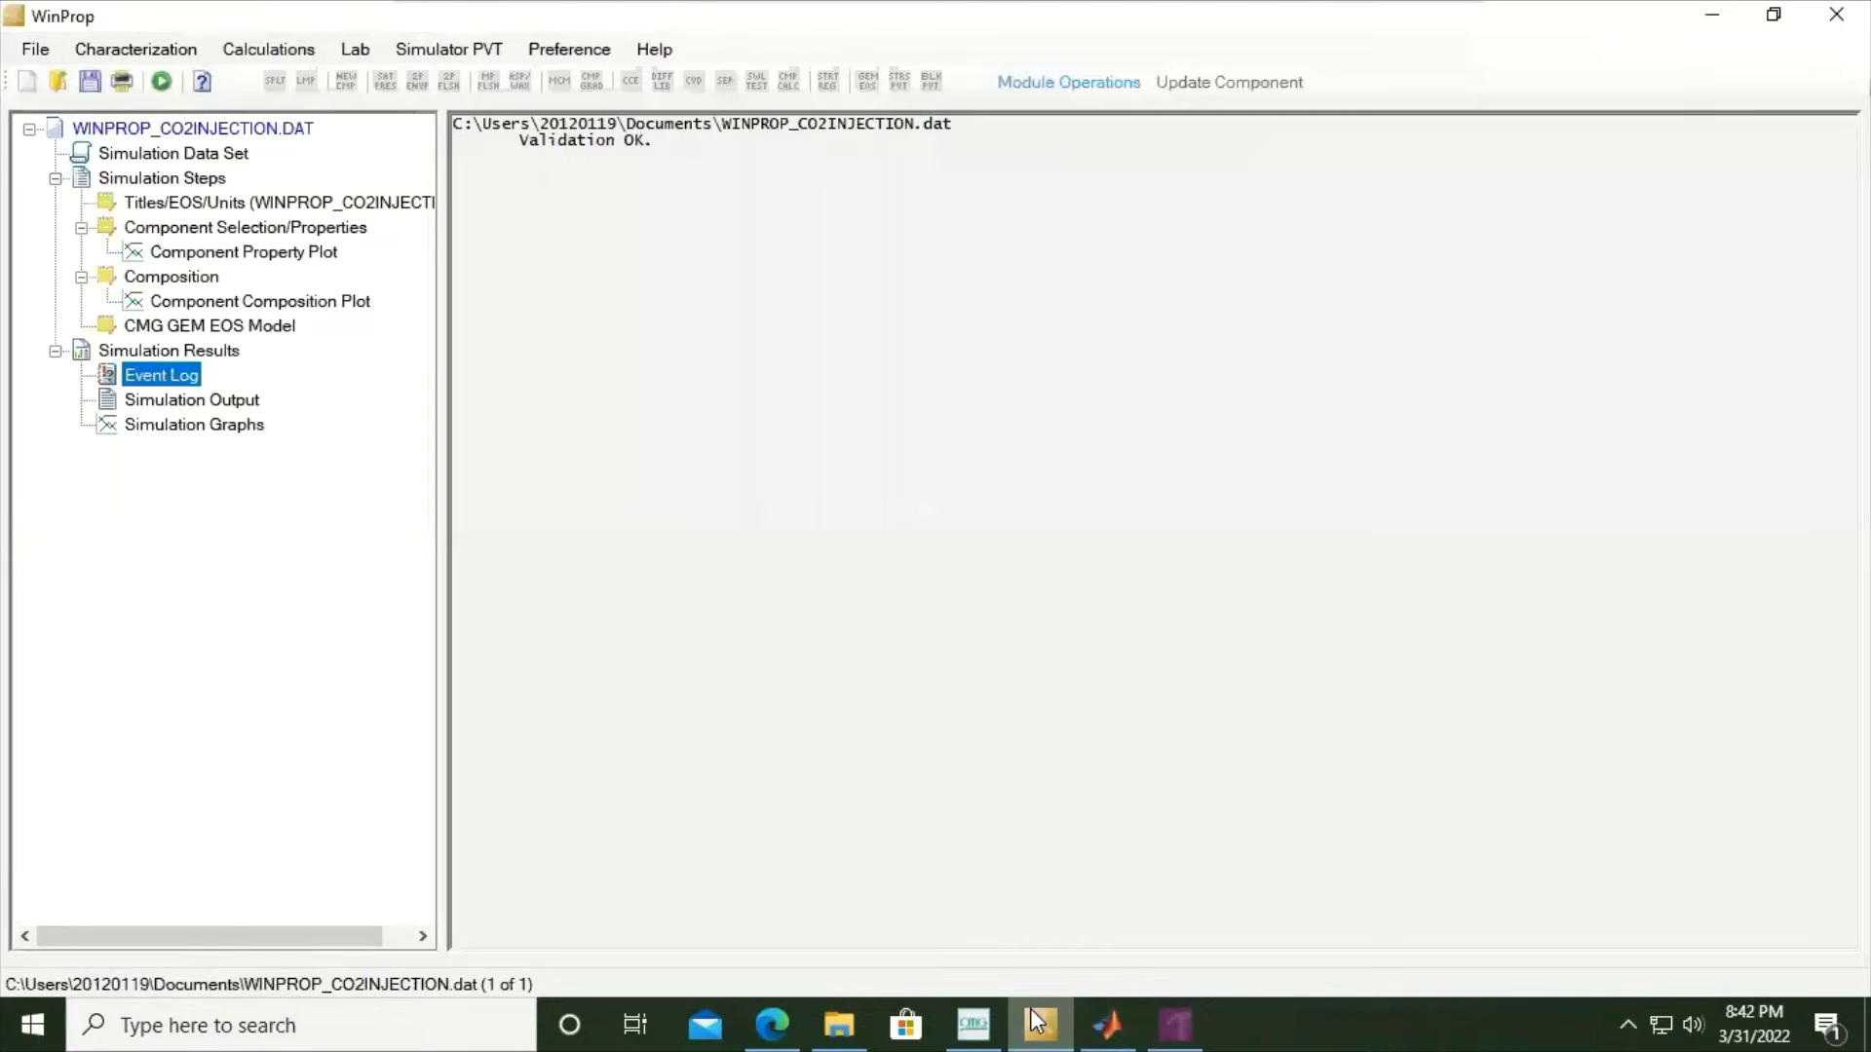
click(1039, 1022)
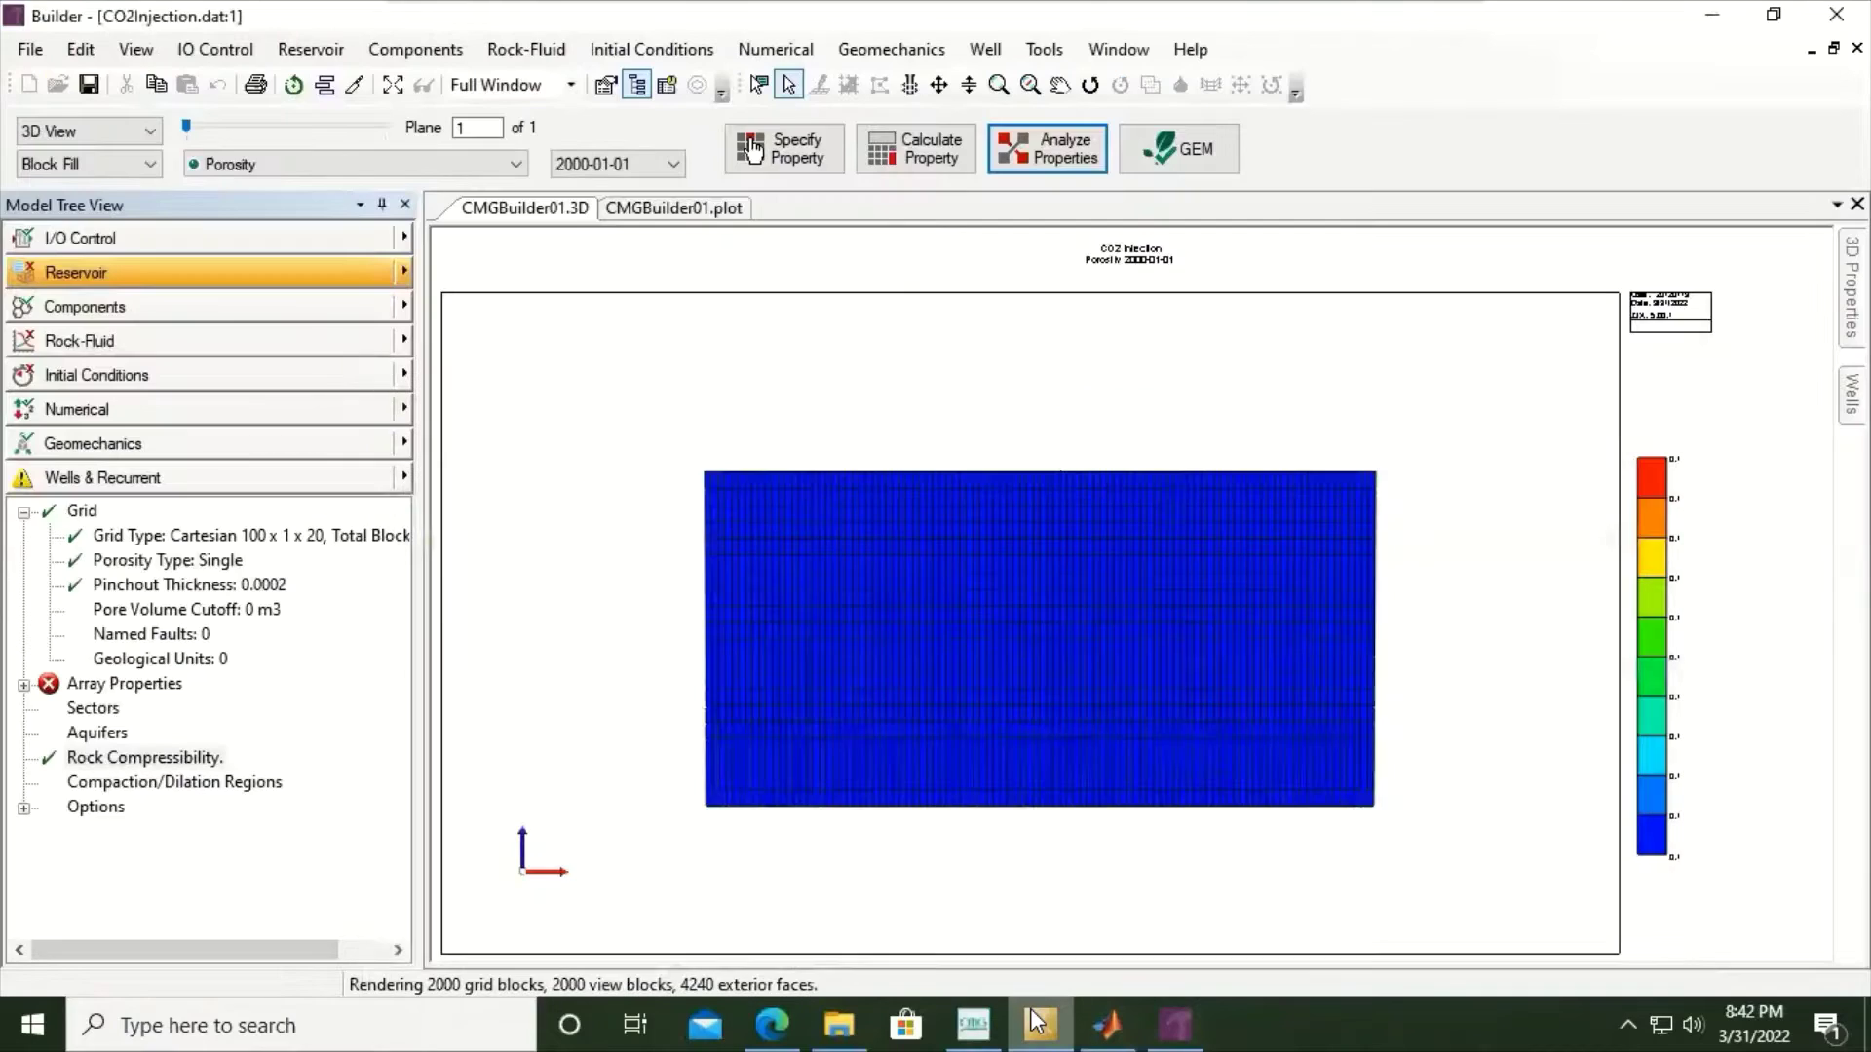
- Open the Rock Types dialog through Rock-Fluid's Create/Edit Rock Types and show its rock type options
click(107, 348)
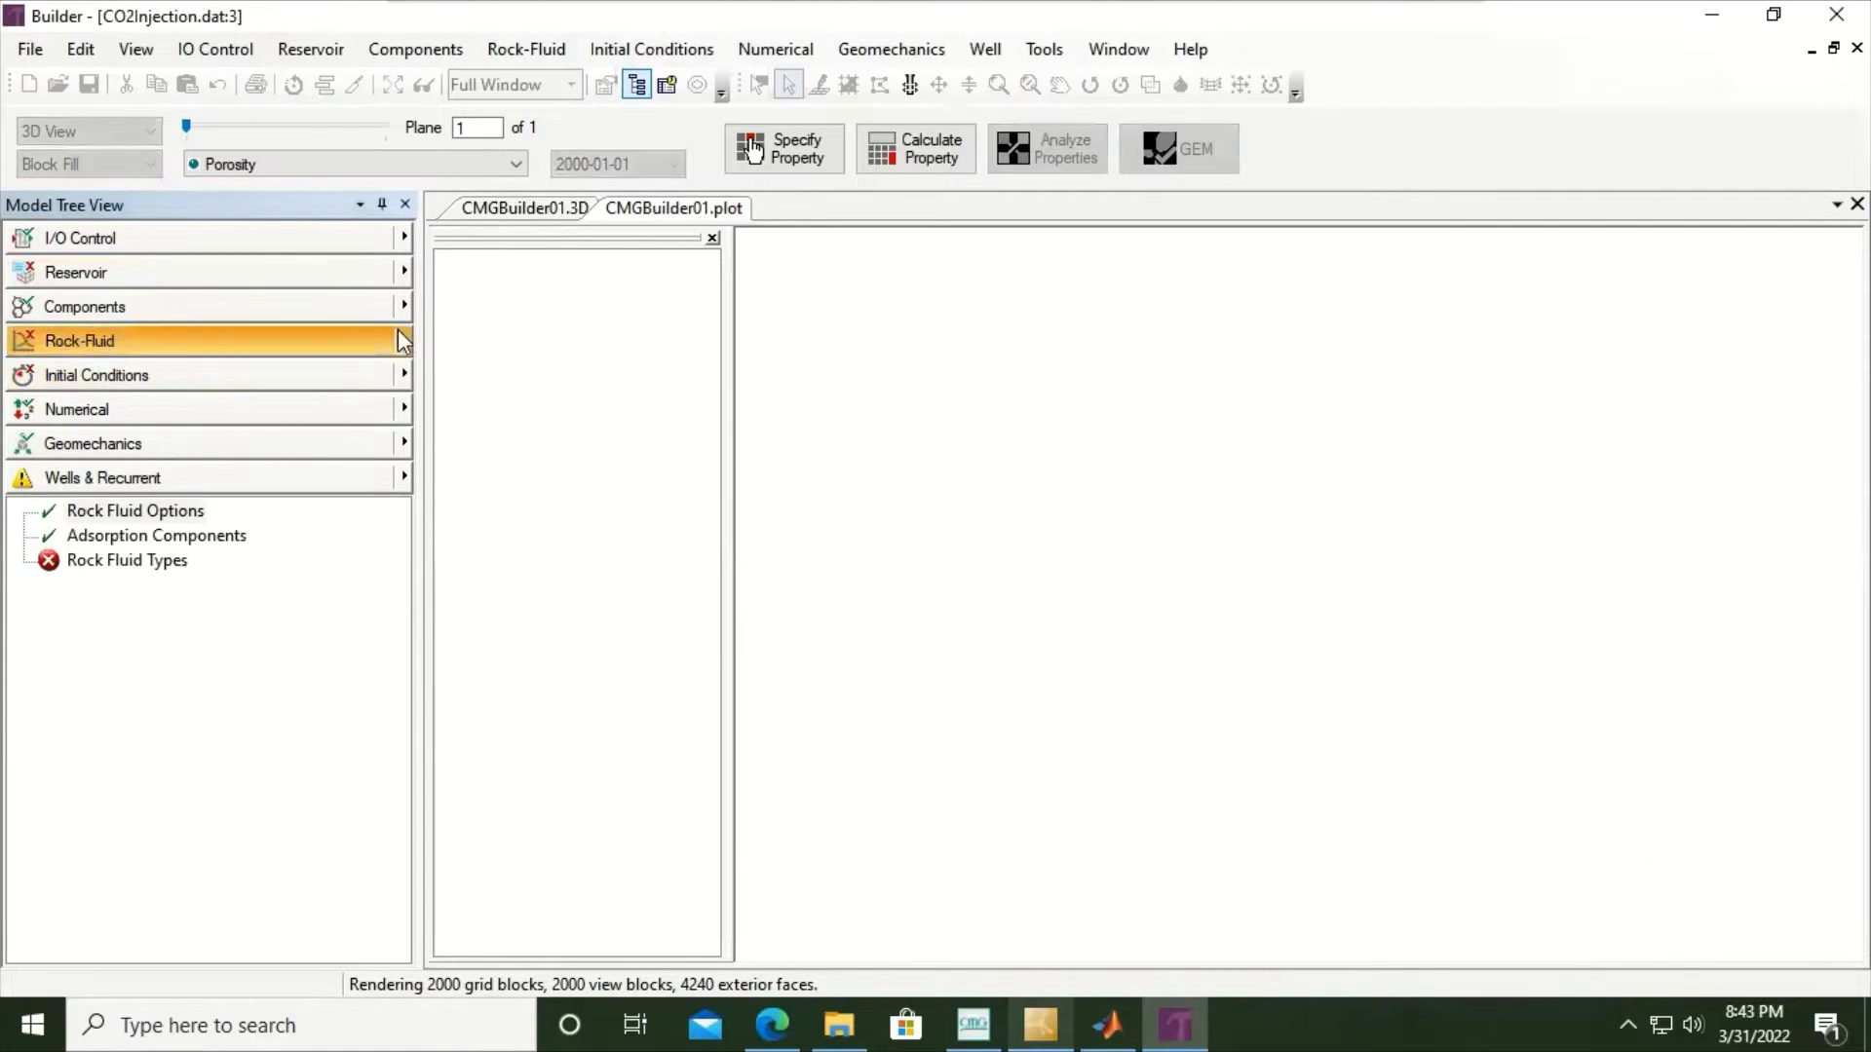
click(404, 346)
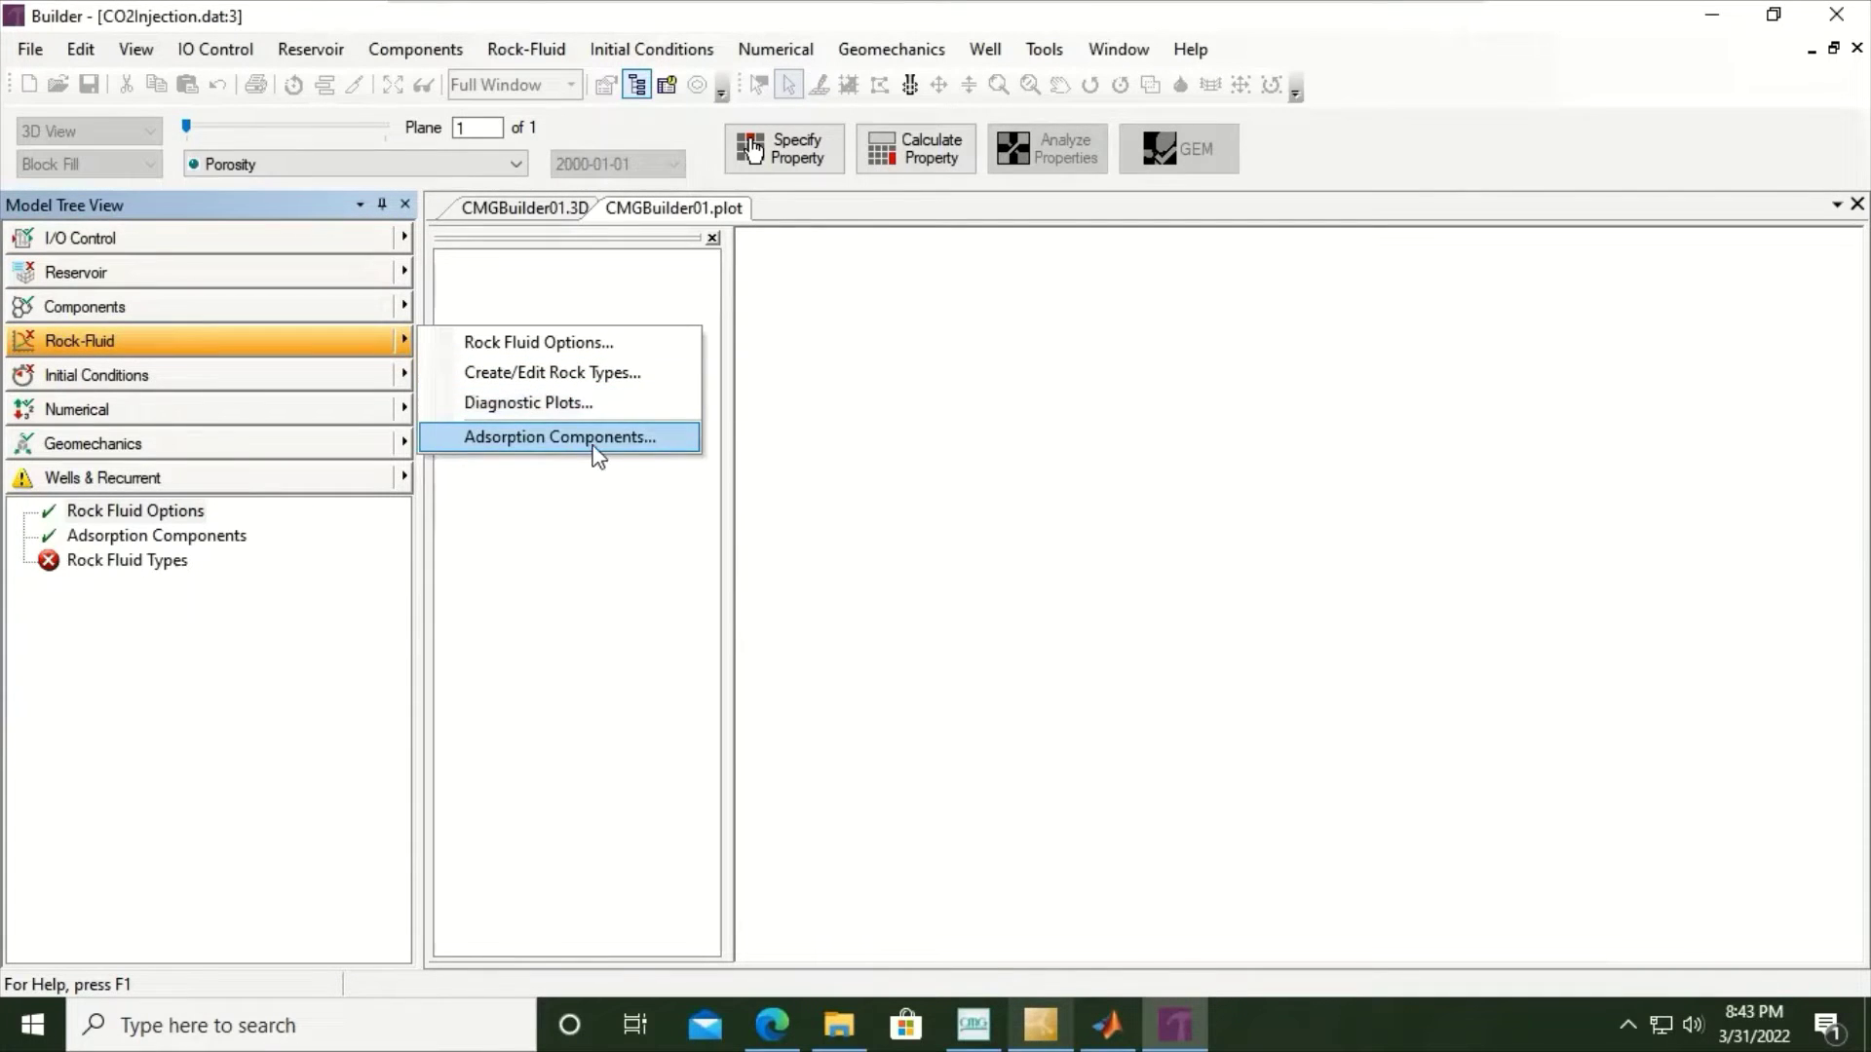
click(553, 383)
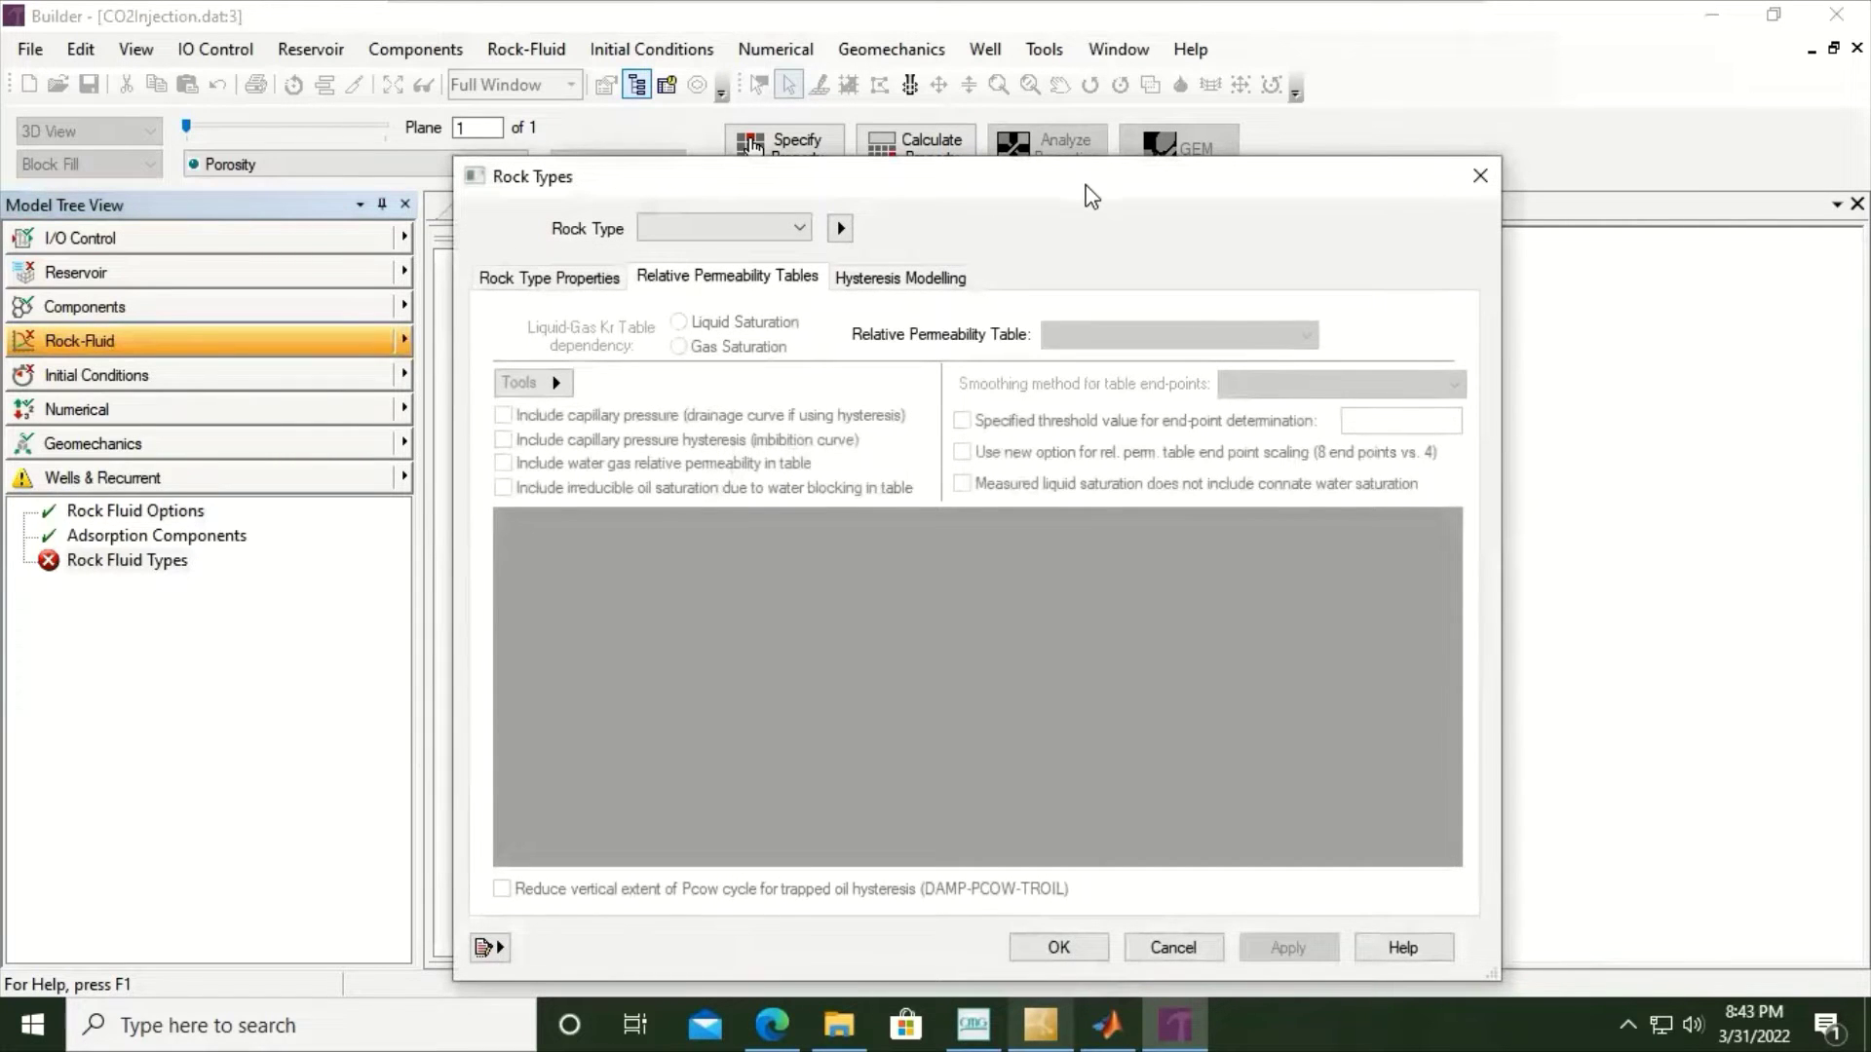
drag(1091, 195, 1090, 134)
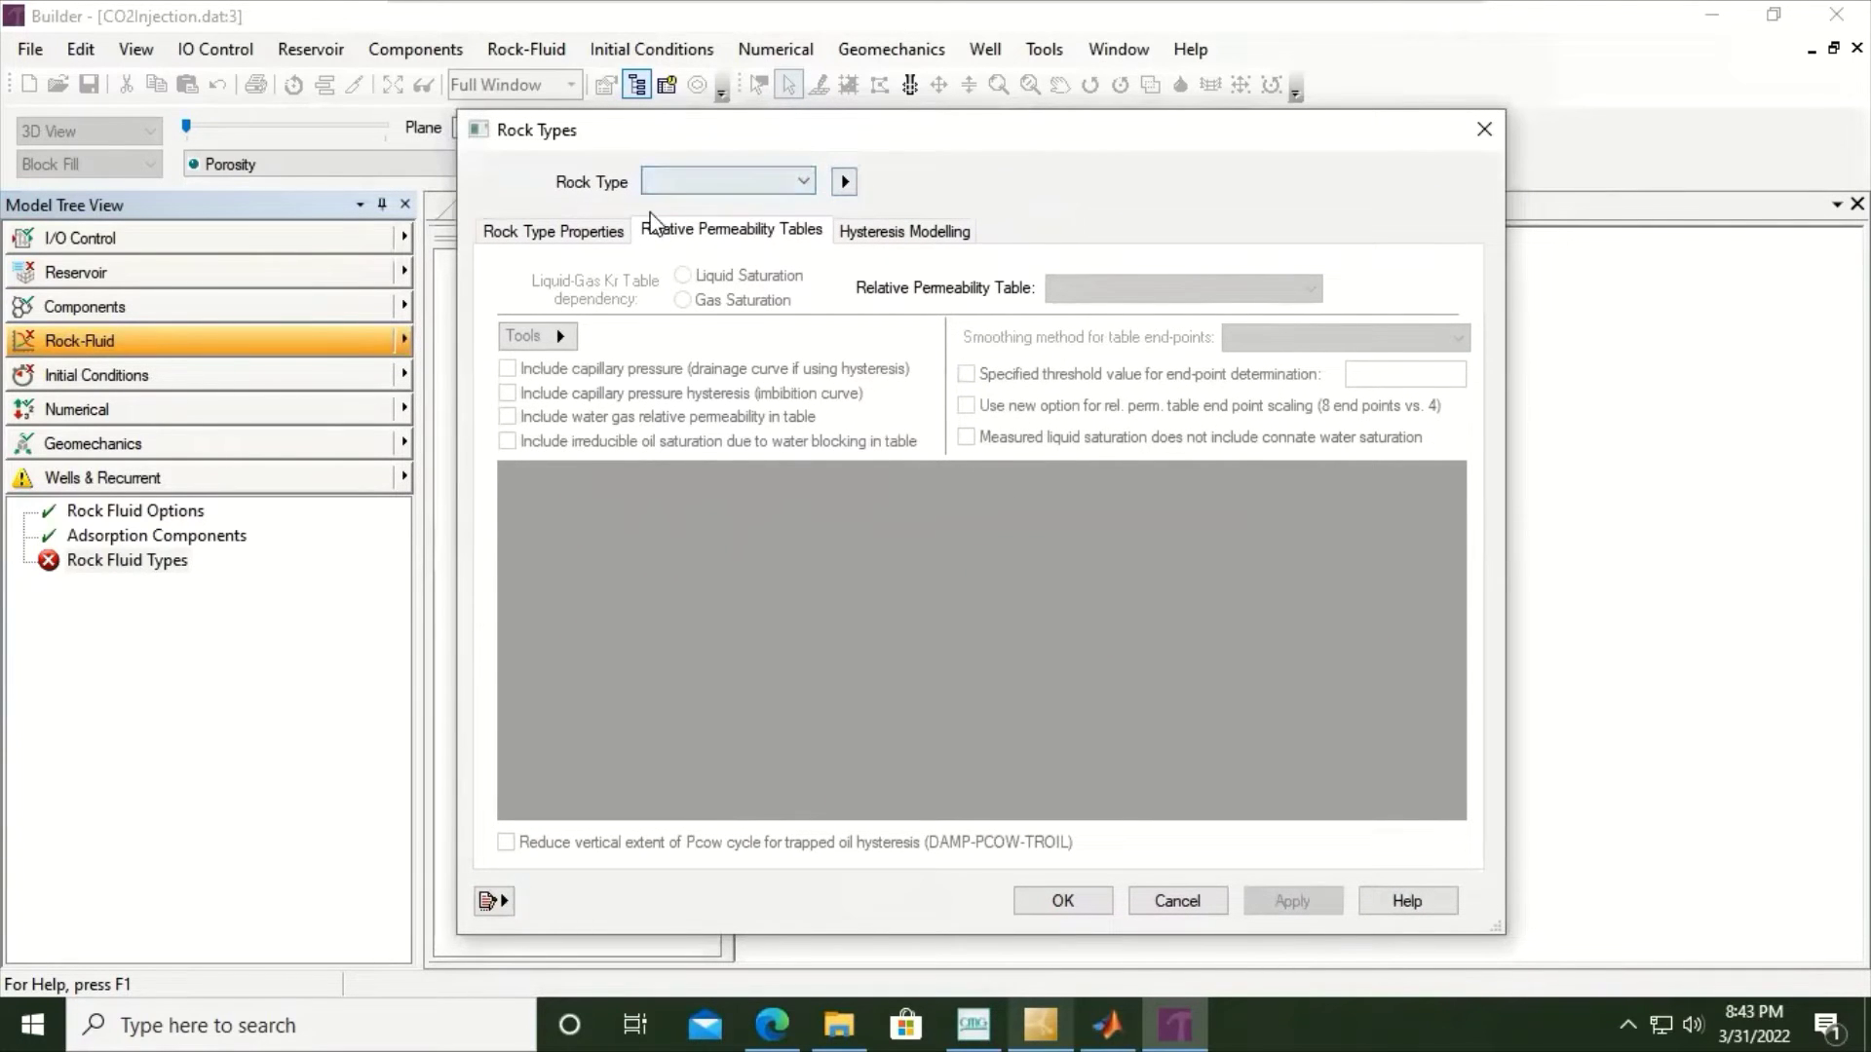
click(844, 182)
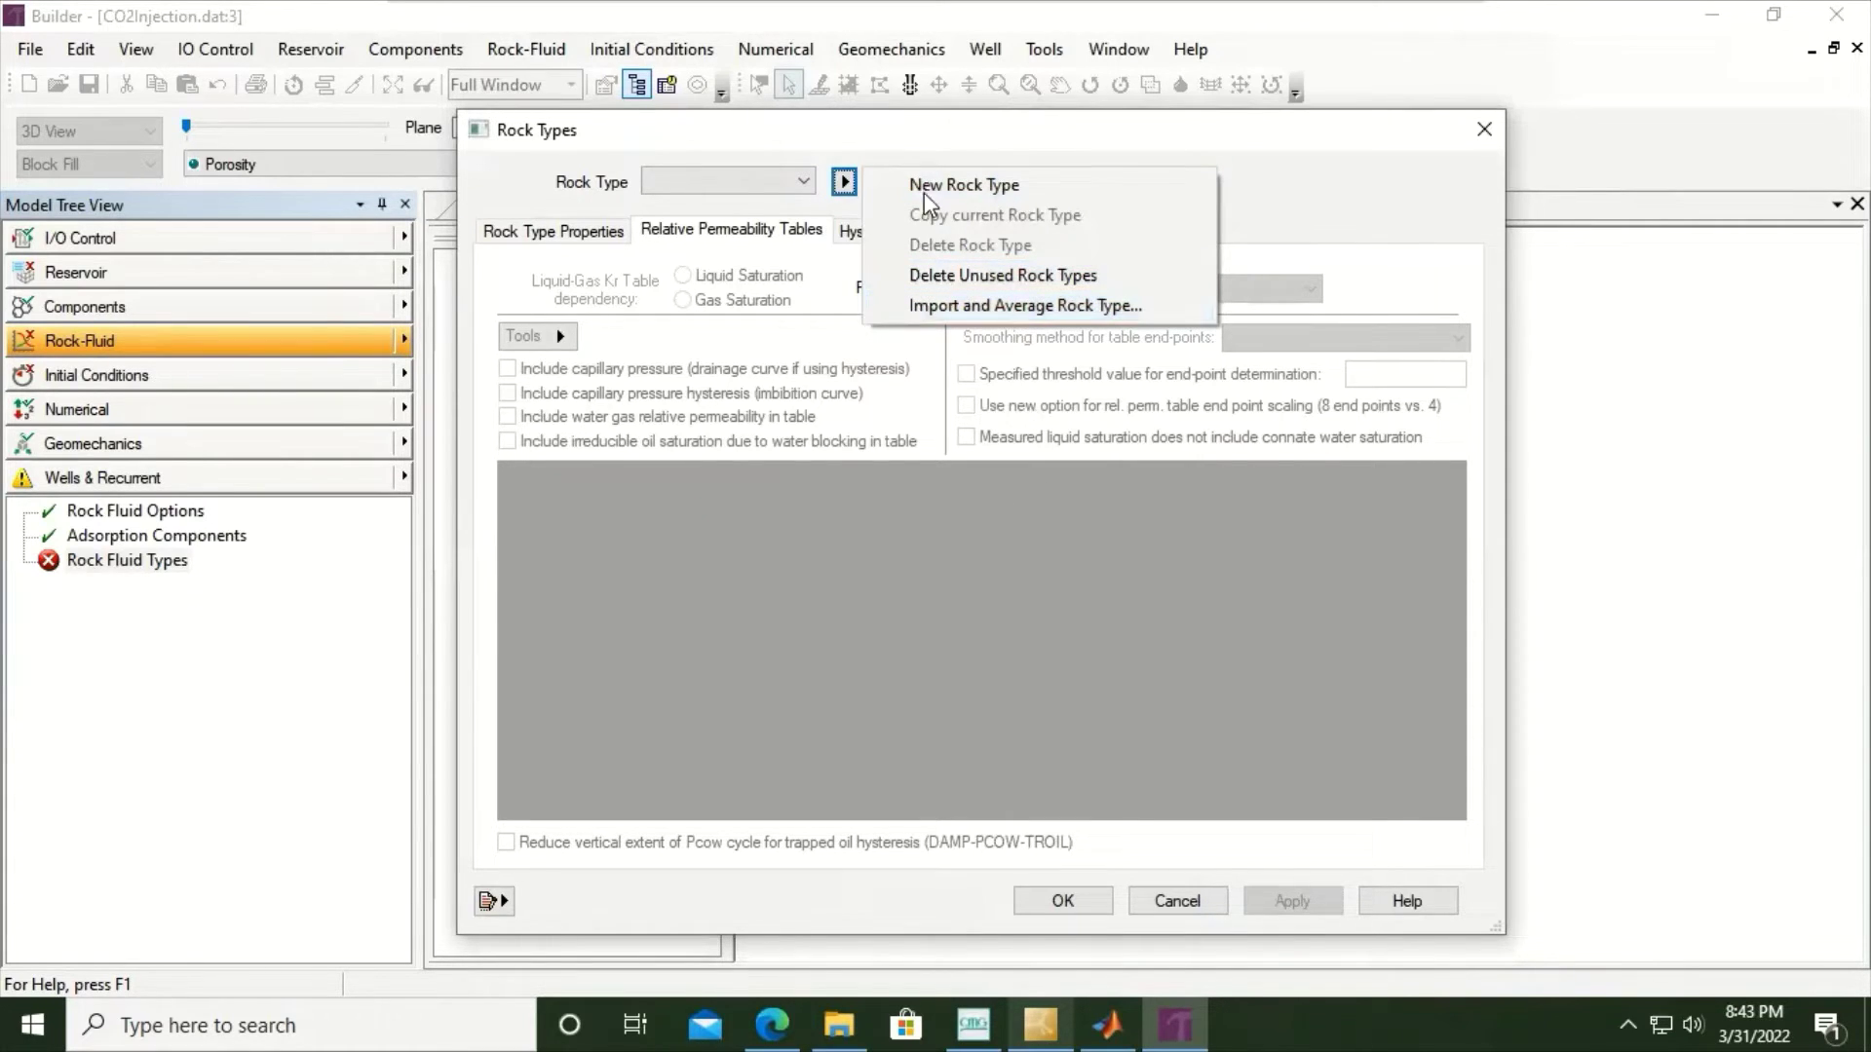
- Create rock type 1, review its properties and hysteresis tabs, and list the relative permeability tables
click(986, 191)
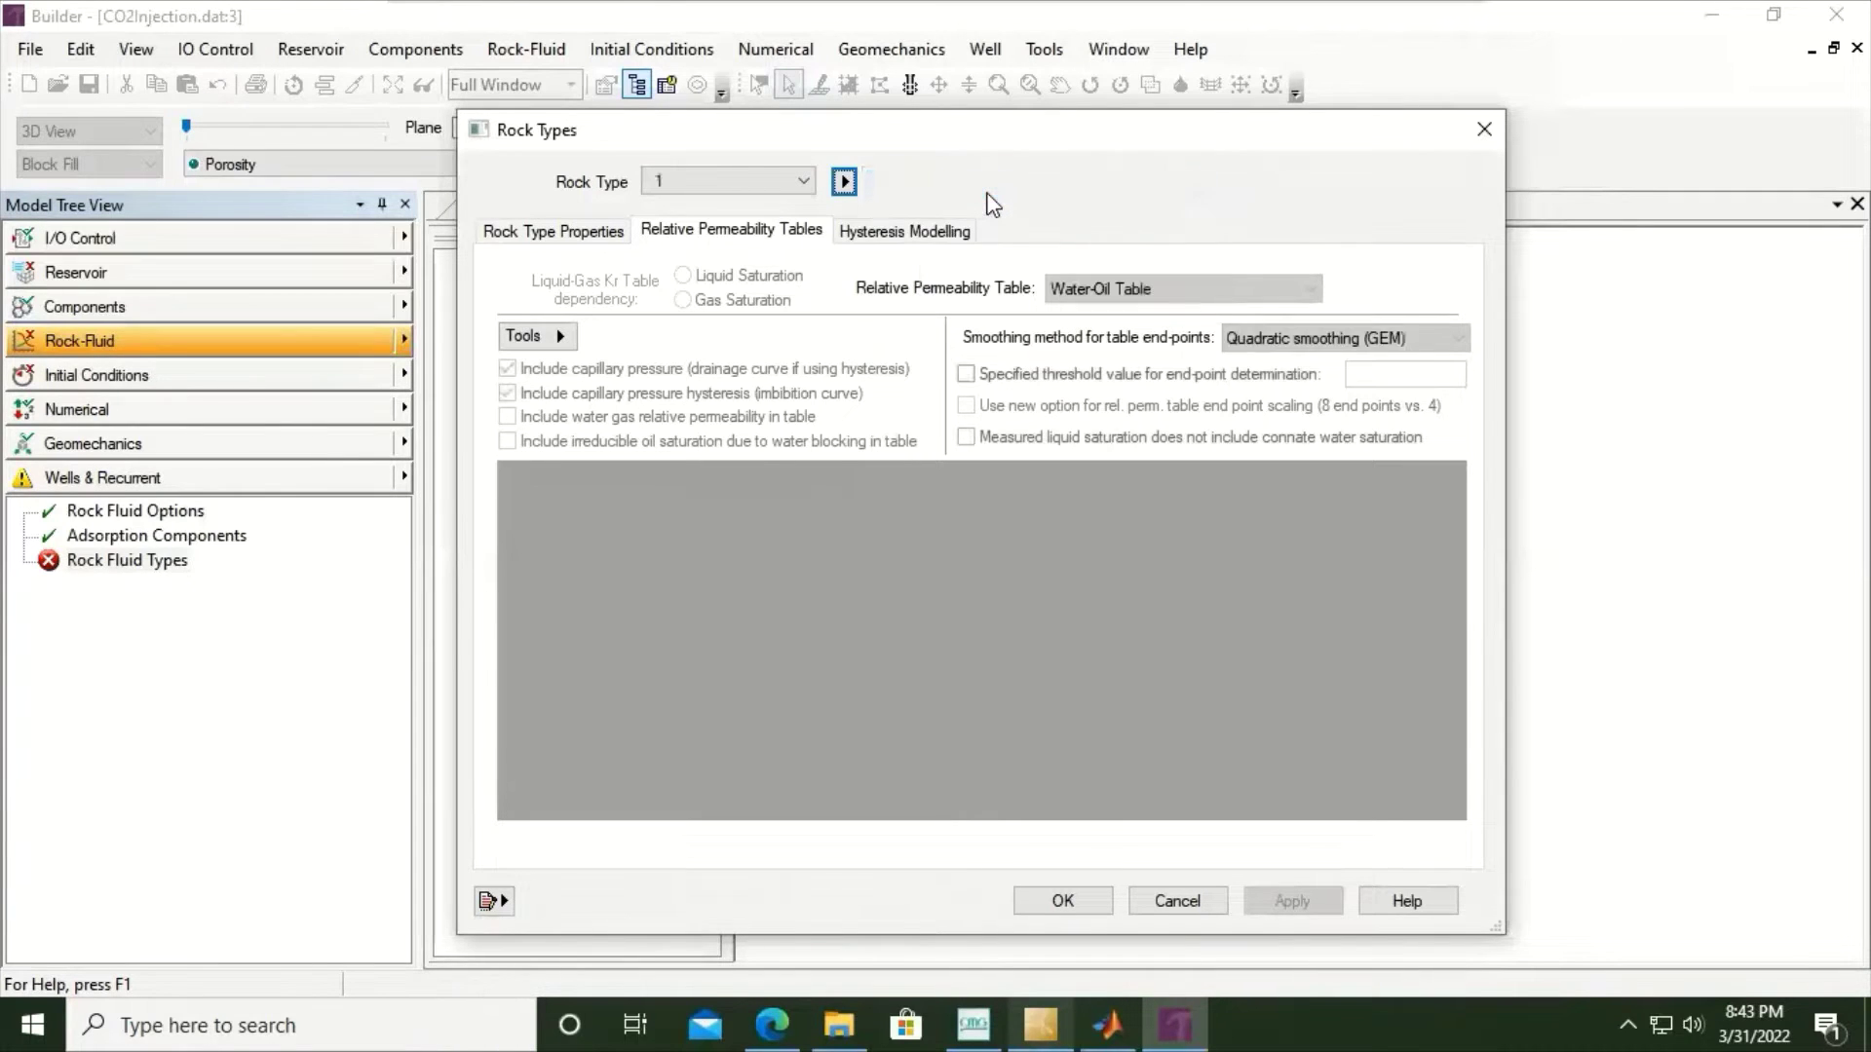
click(590, 234)
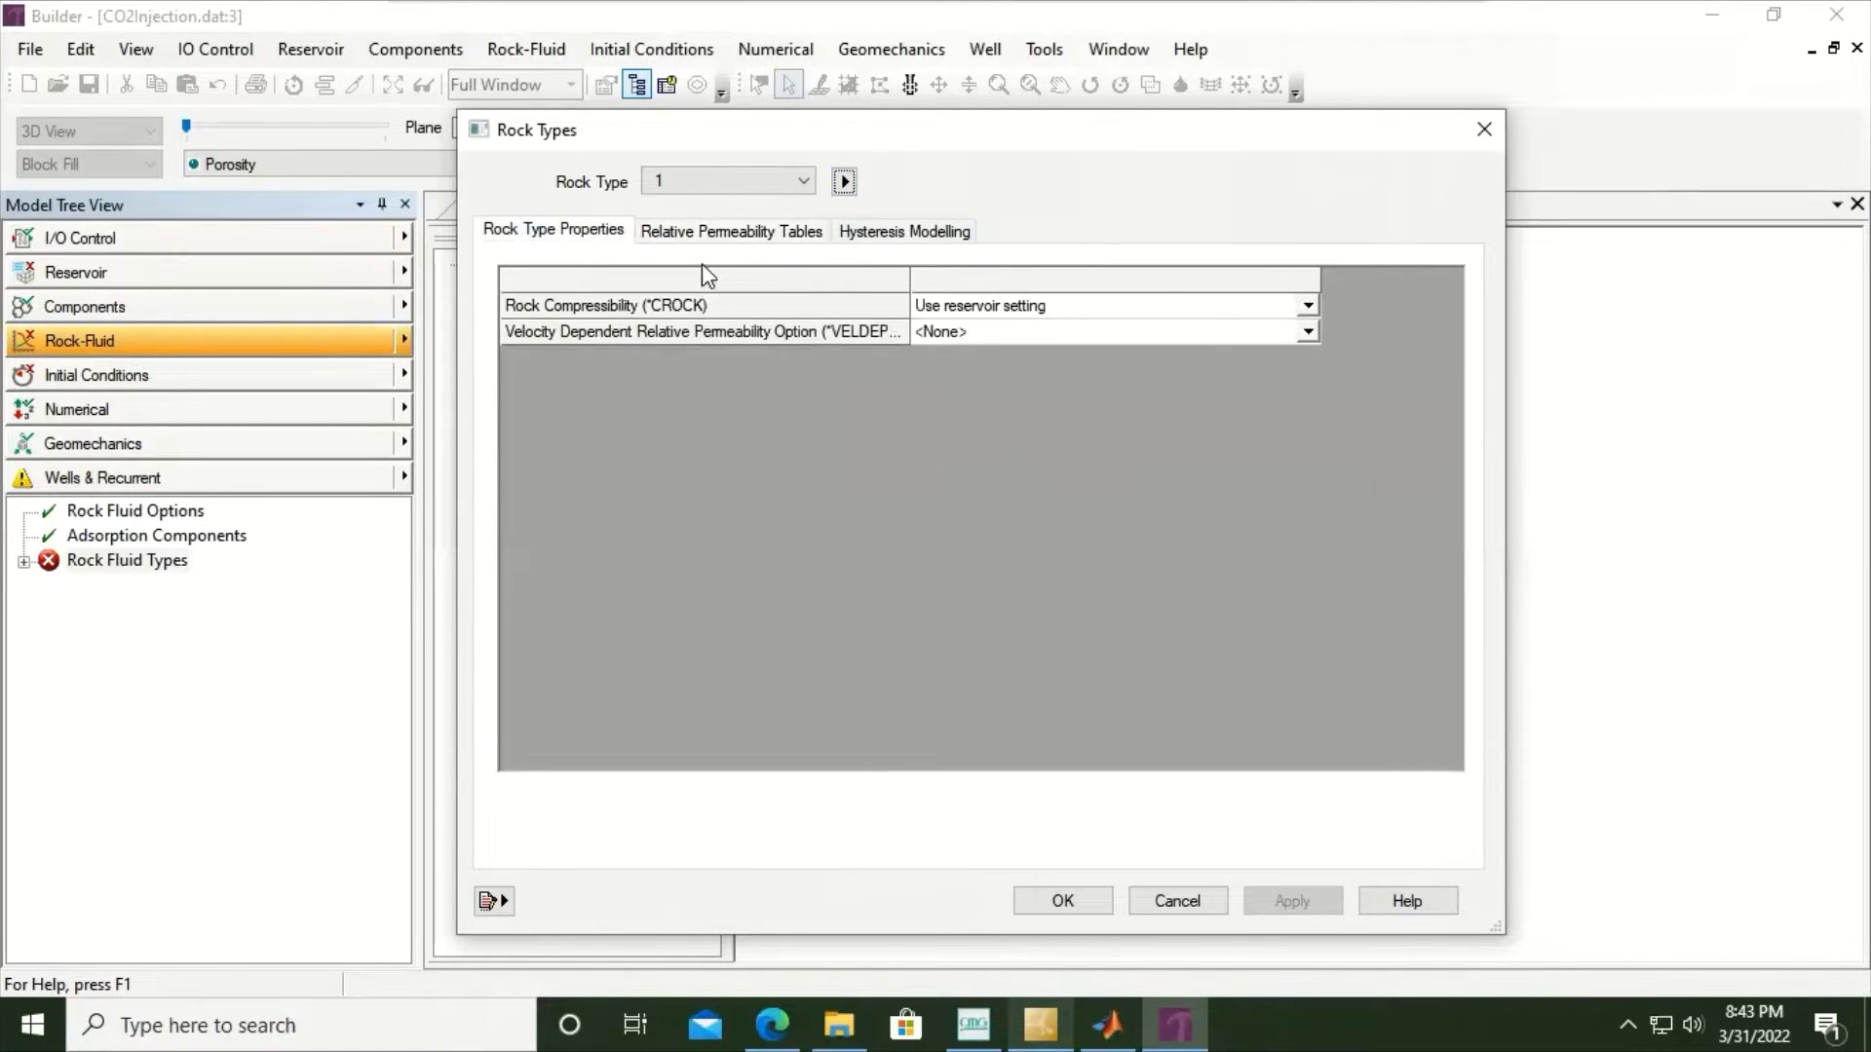
click(725, 234)
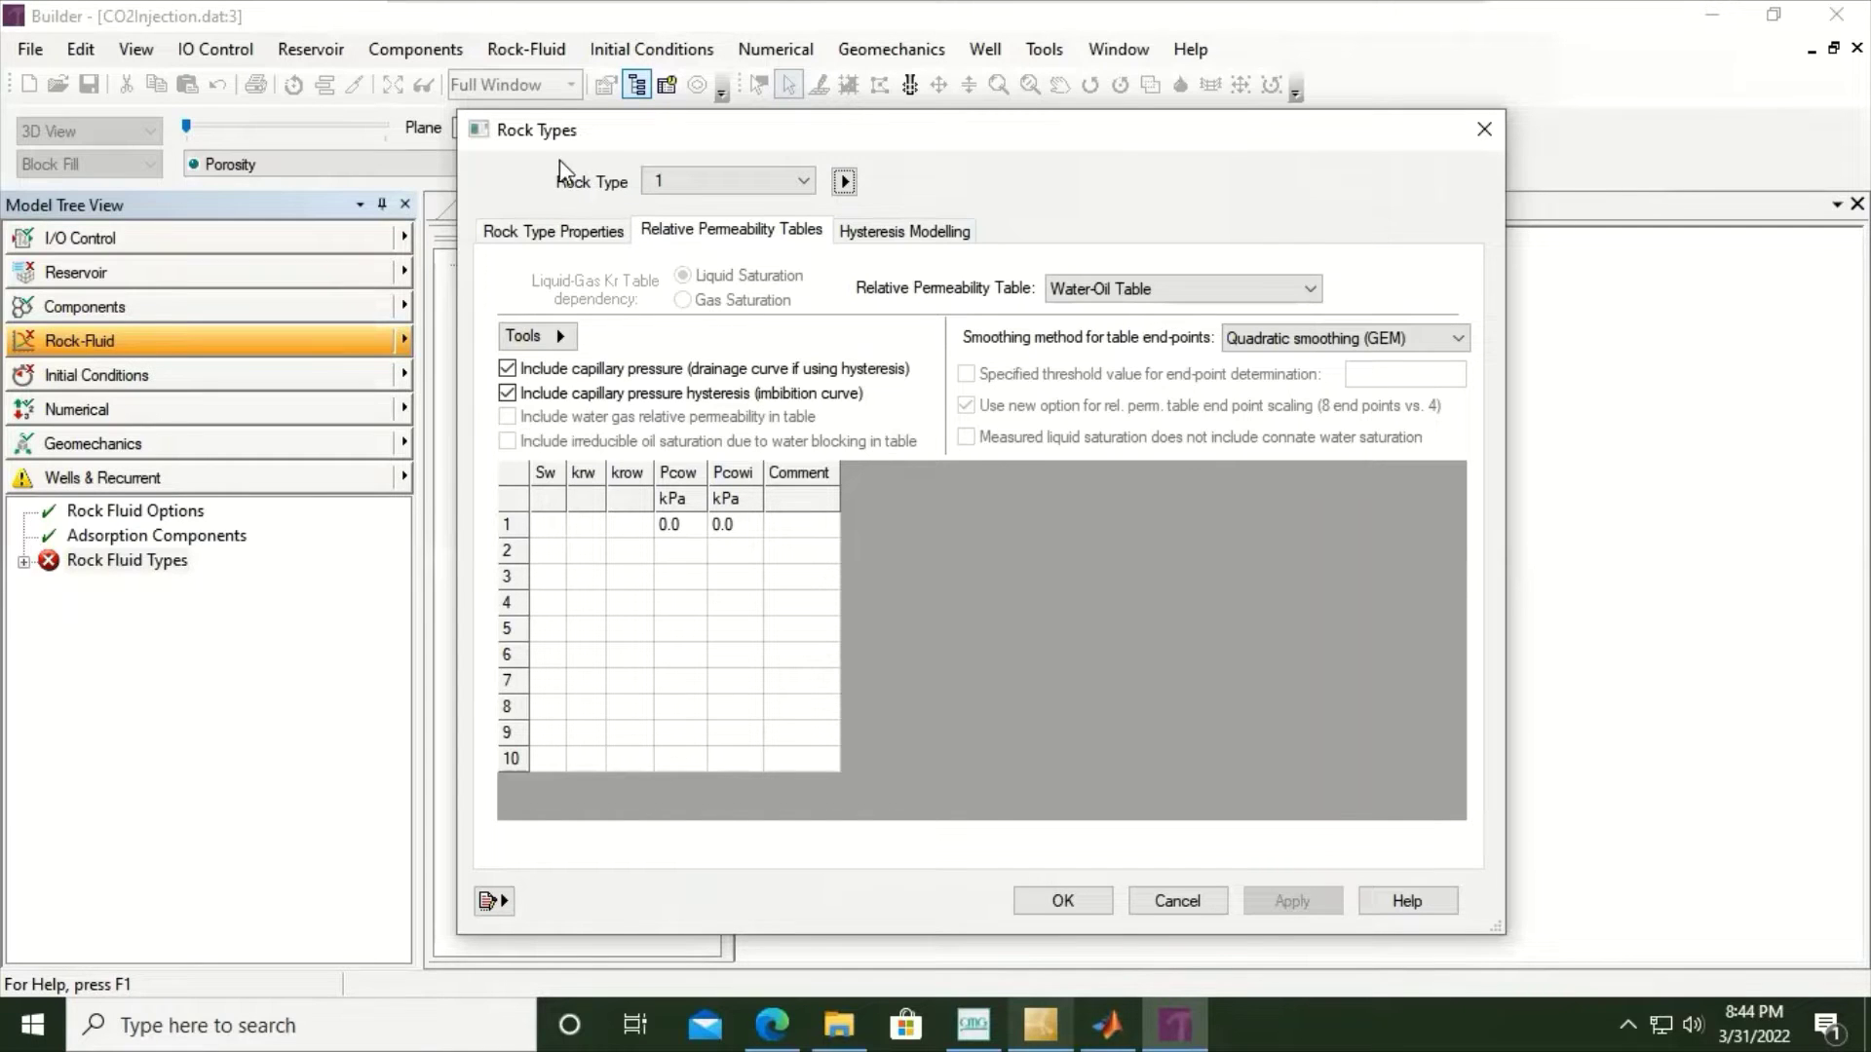
click(921, 234)
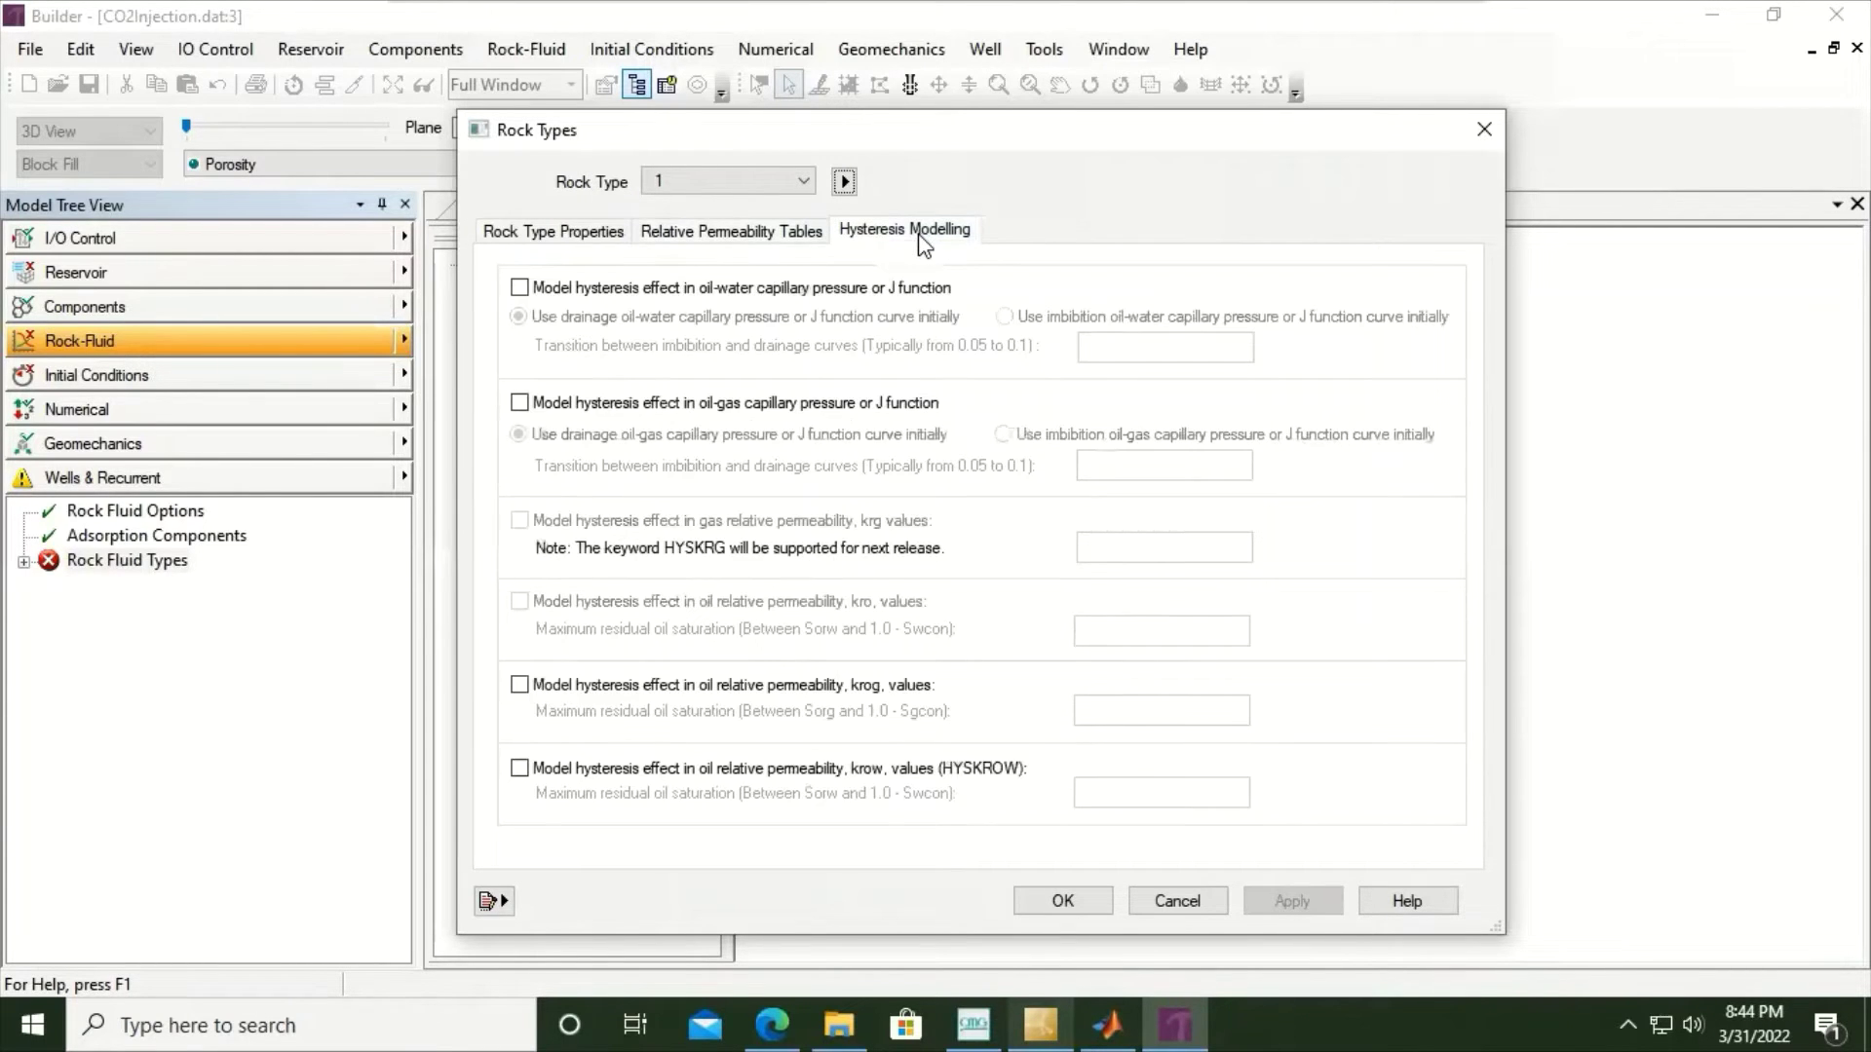
click(771, 240)
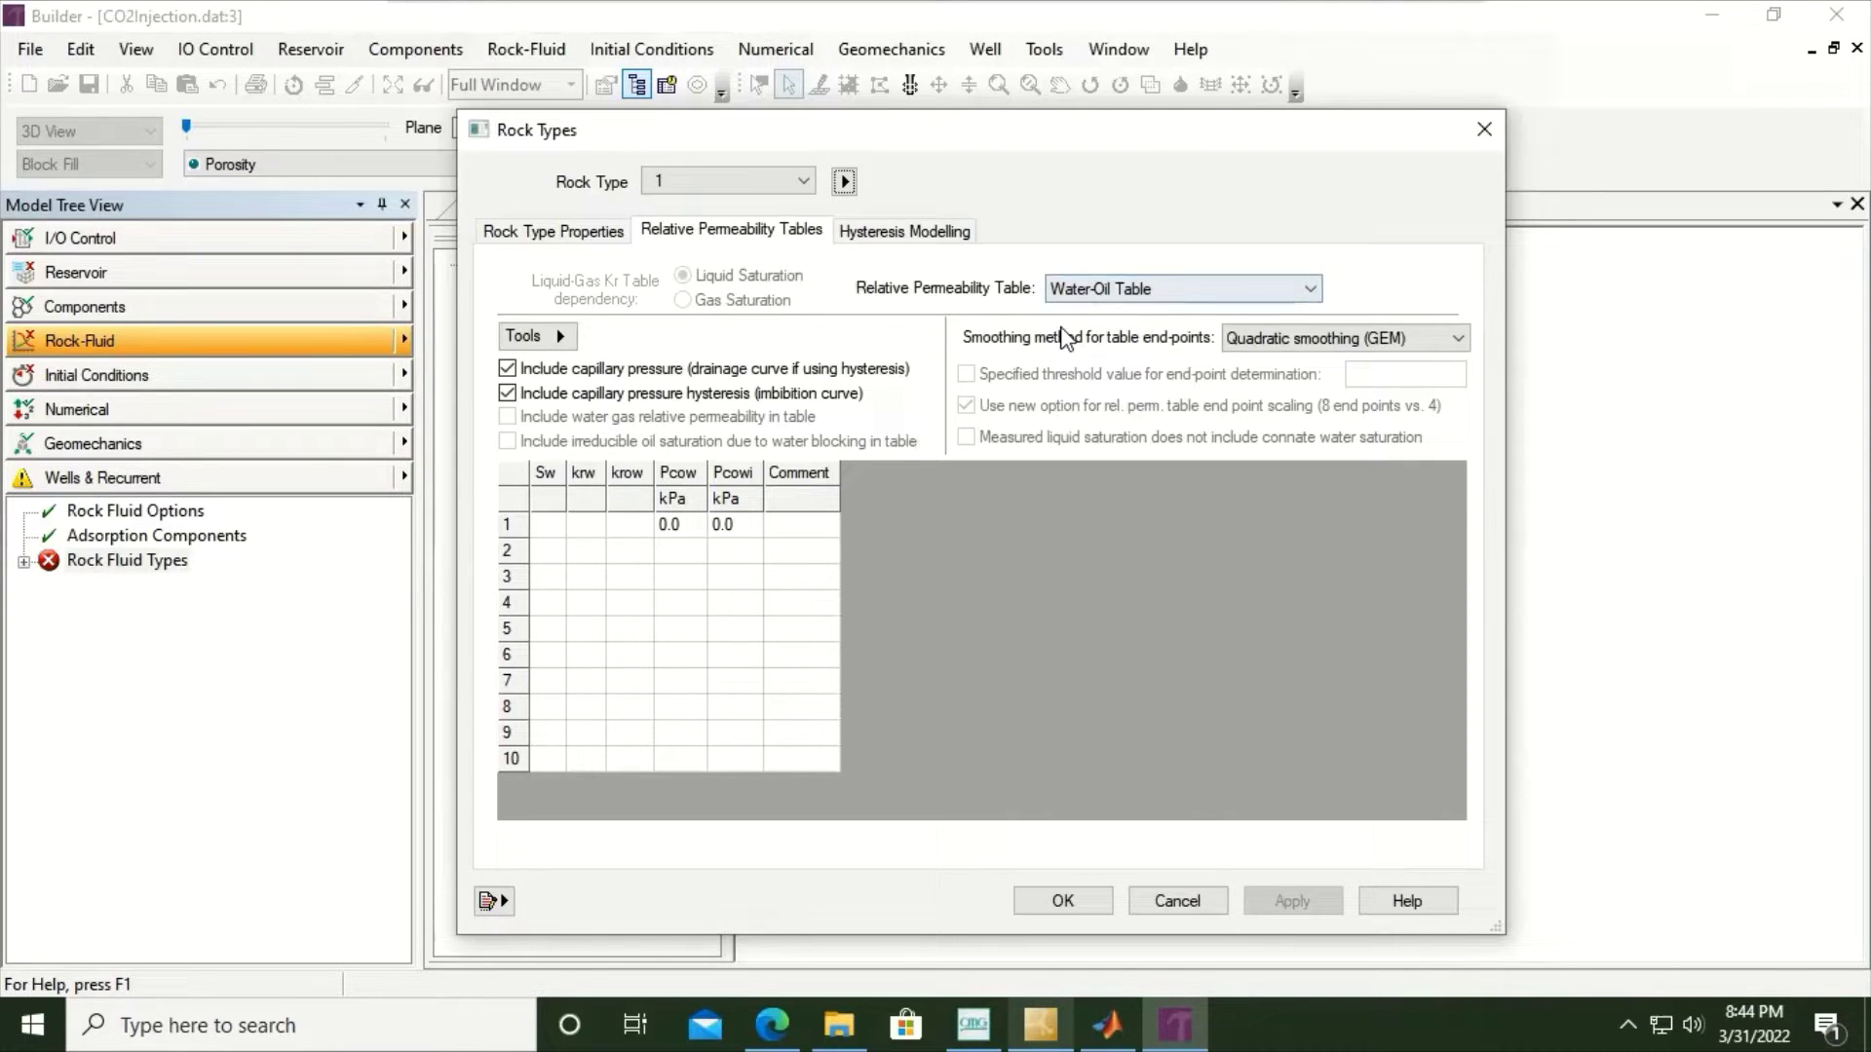
click(1151, 288)
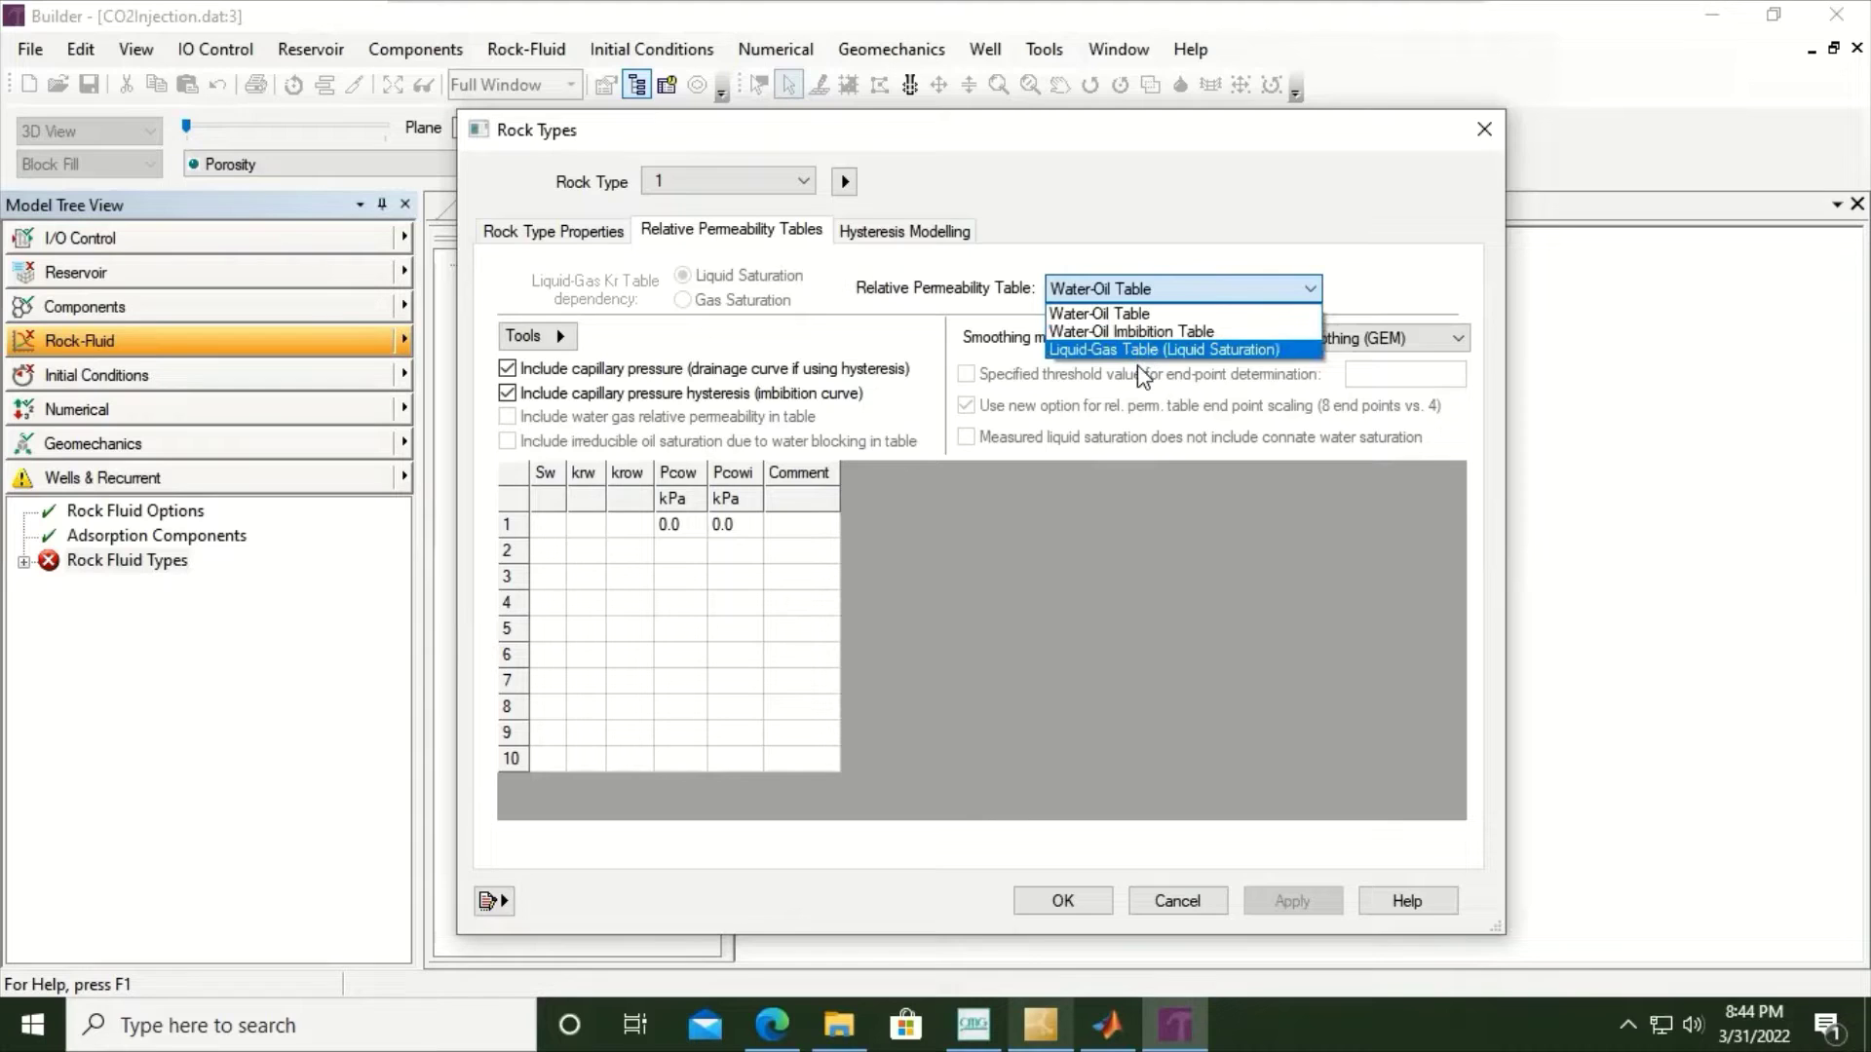
- Keep the Water-Oil Table and exclude both drainage and imbibition capillary pressure columns
click(1276, 644)
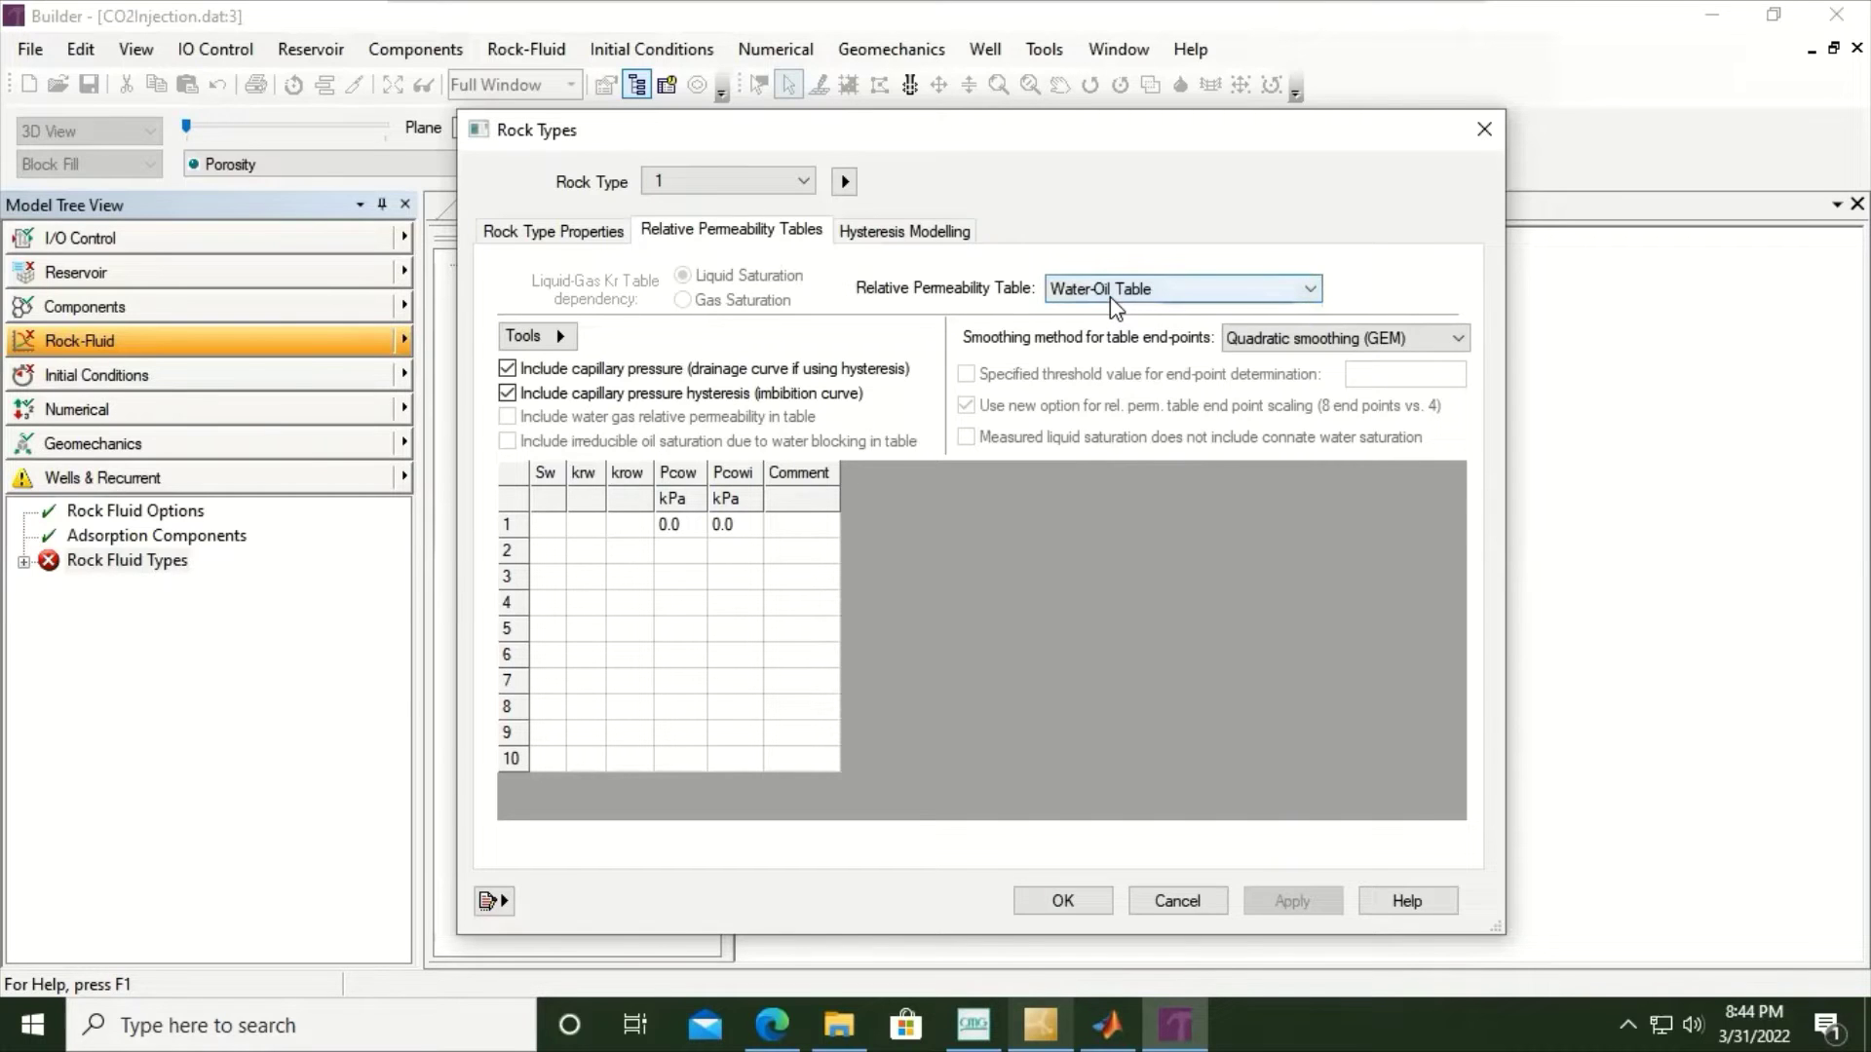
click(507, 391)
click(507, 369)
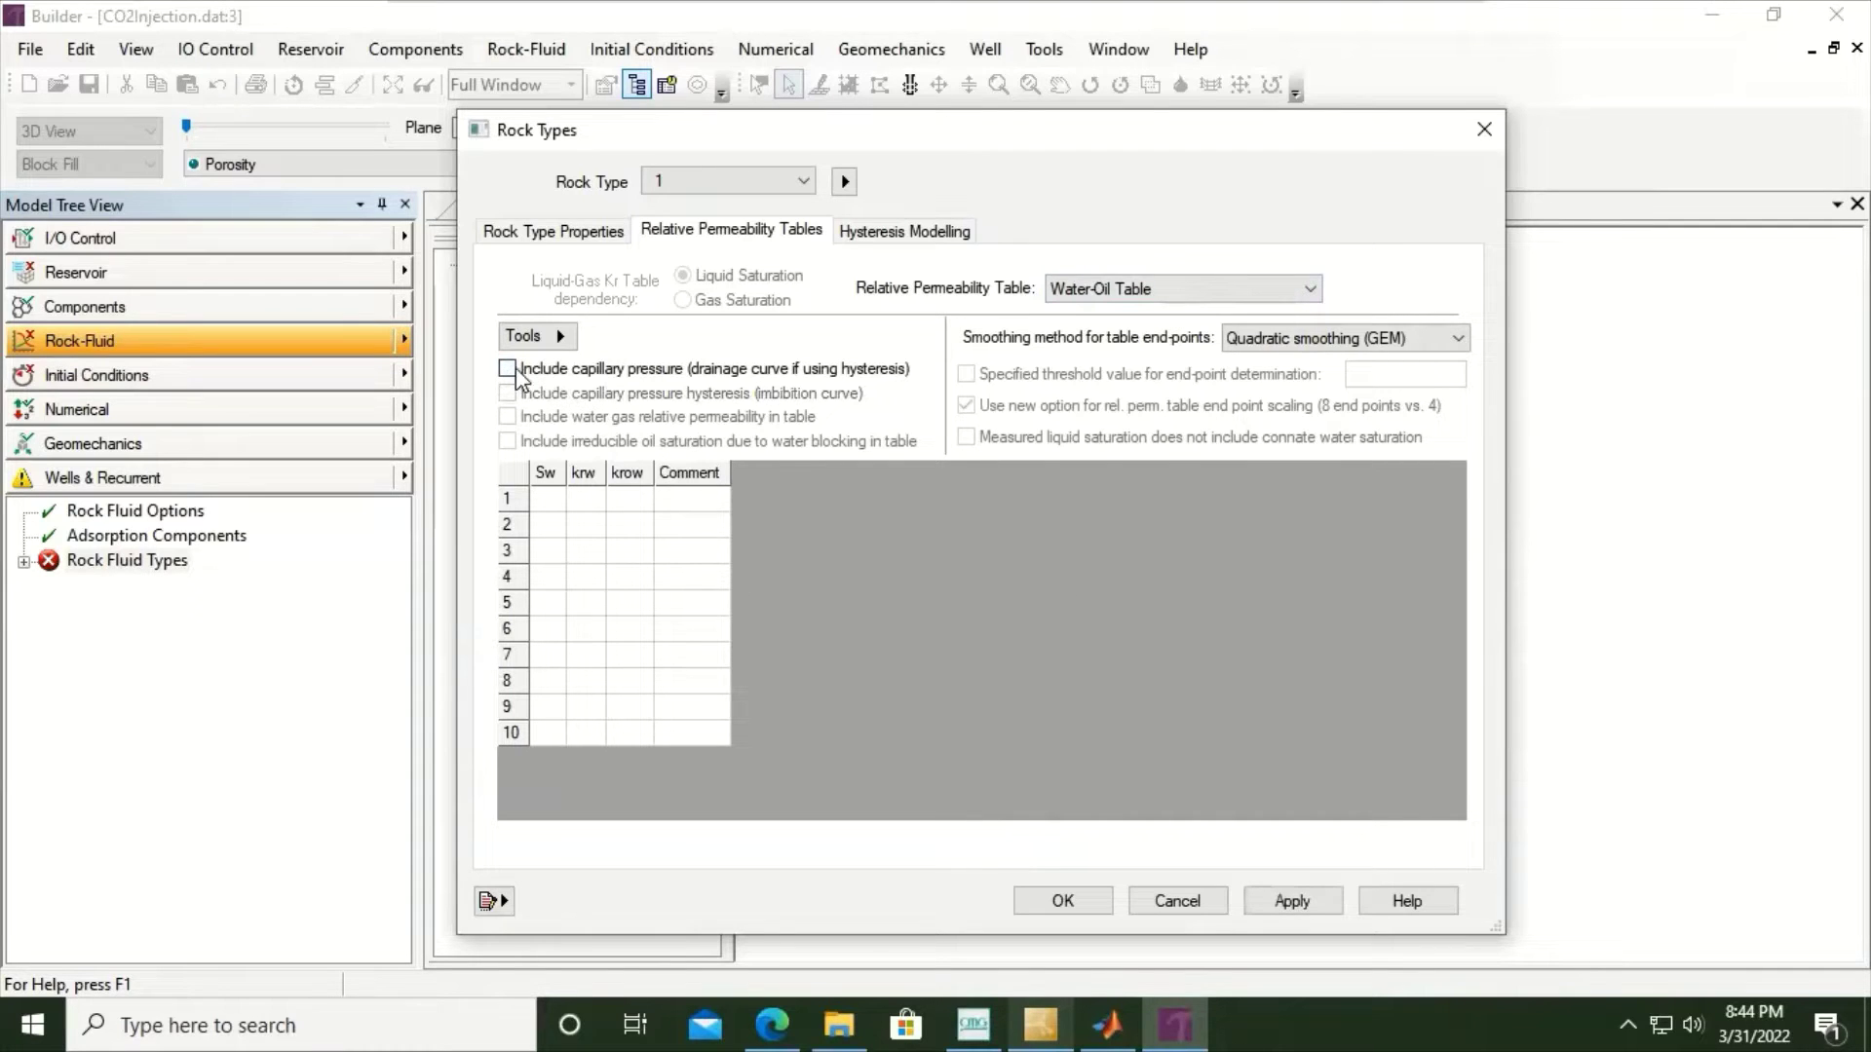
click(507, 369)
click(508, 393)
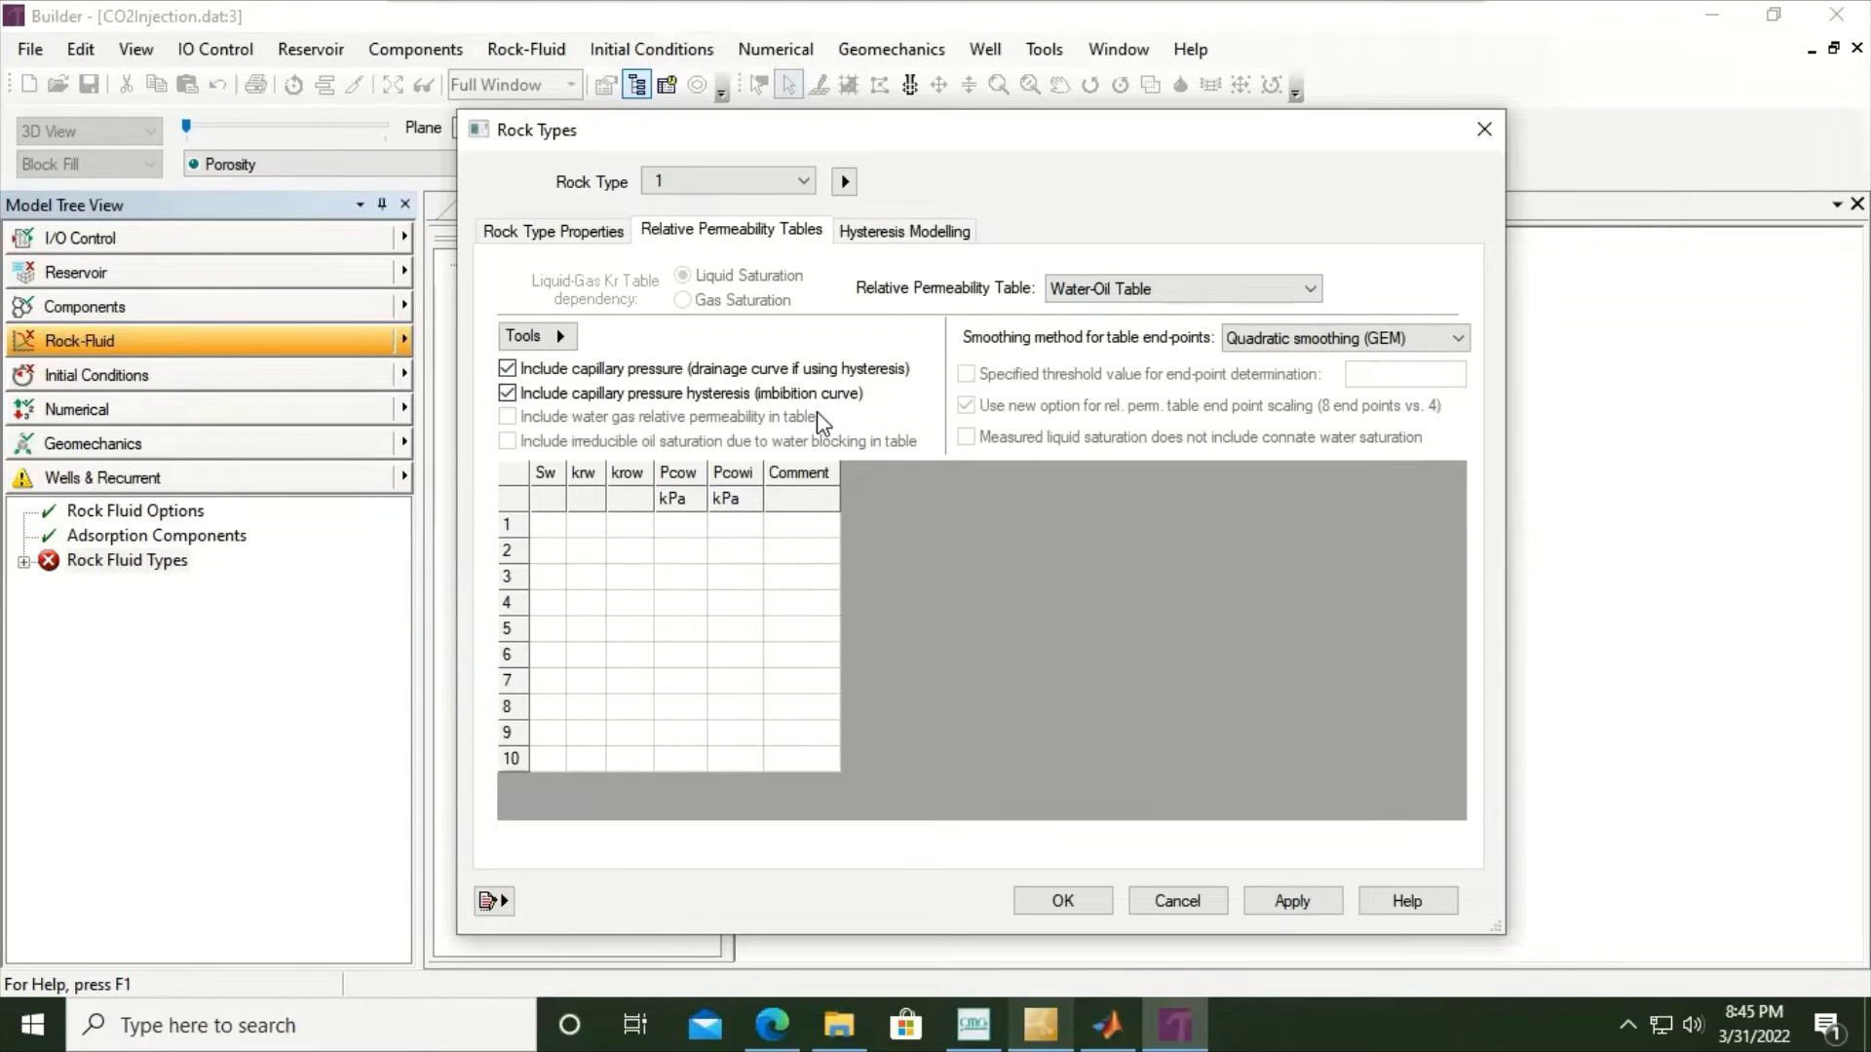
click(508, 394)
click(506, 368)
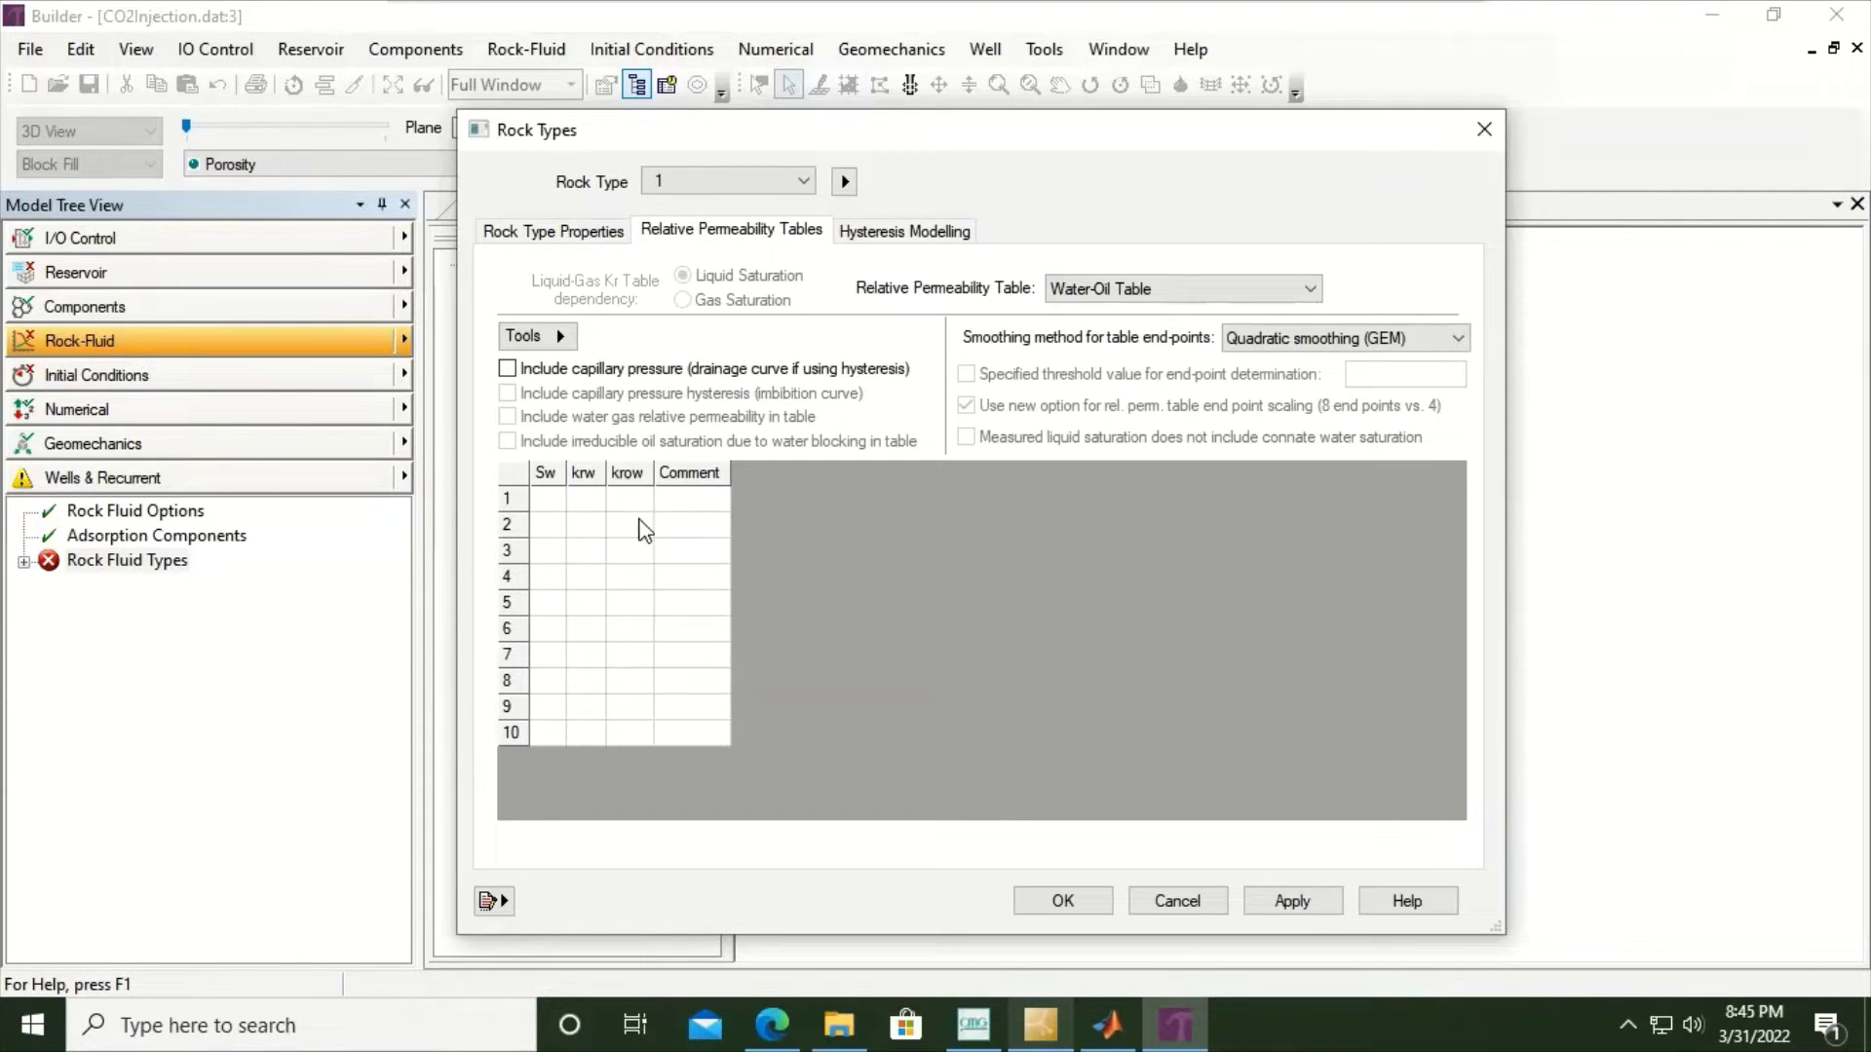
click(552, 500)
- Enter water-oil rows 1–5: Sw 0.2–0.5558, krw 0–0.1438, krow 1–0.0838
text(0.2)
key(Tab)
text(0)
key(Tab)
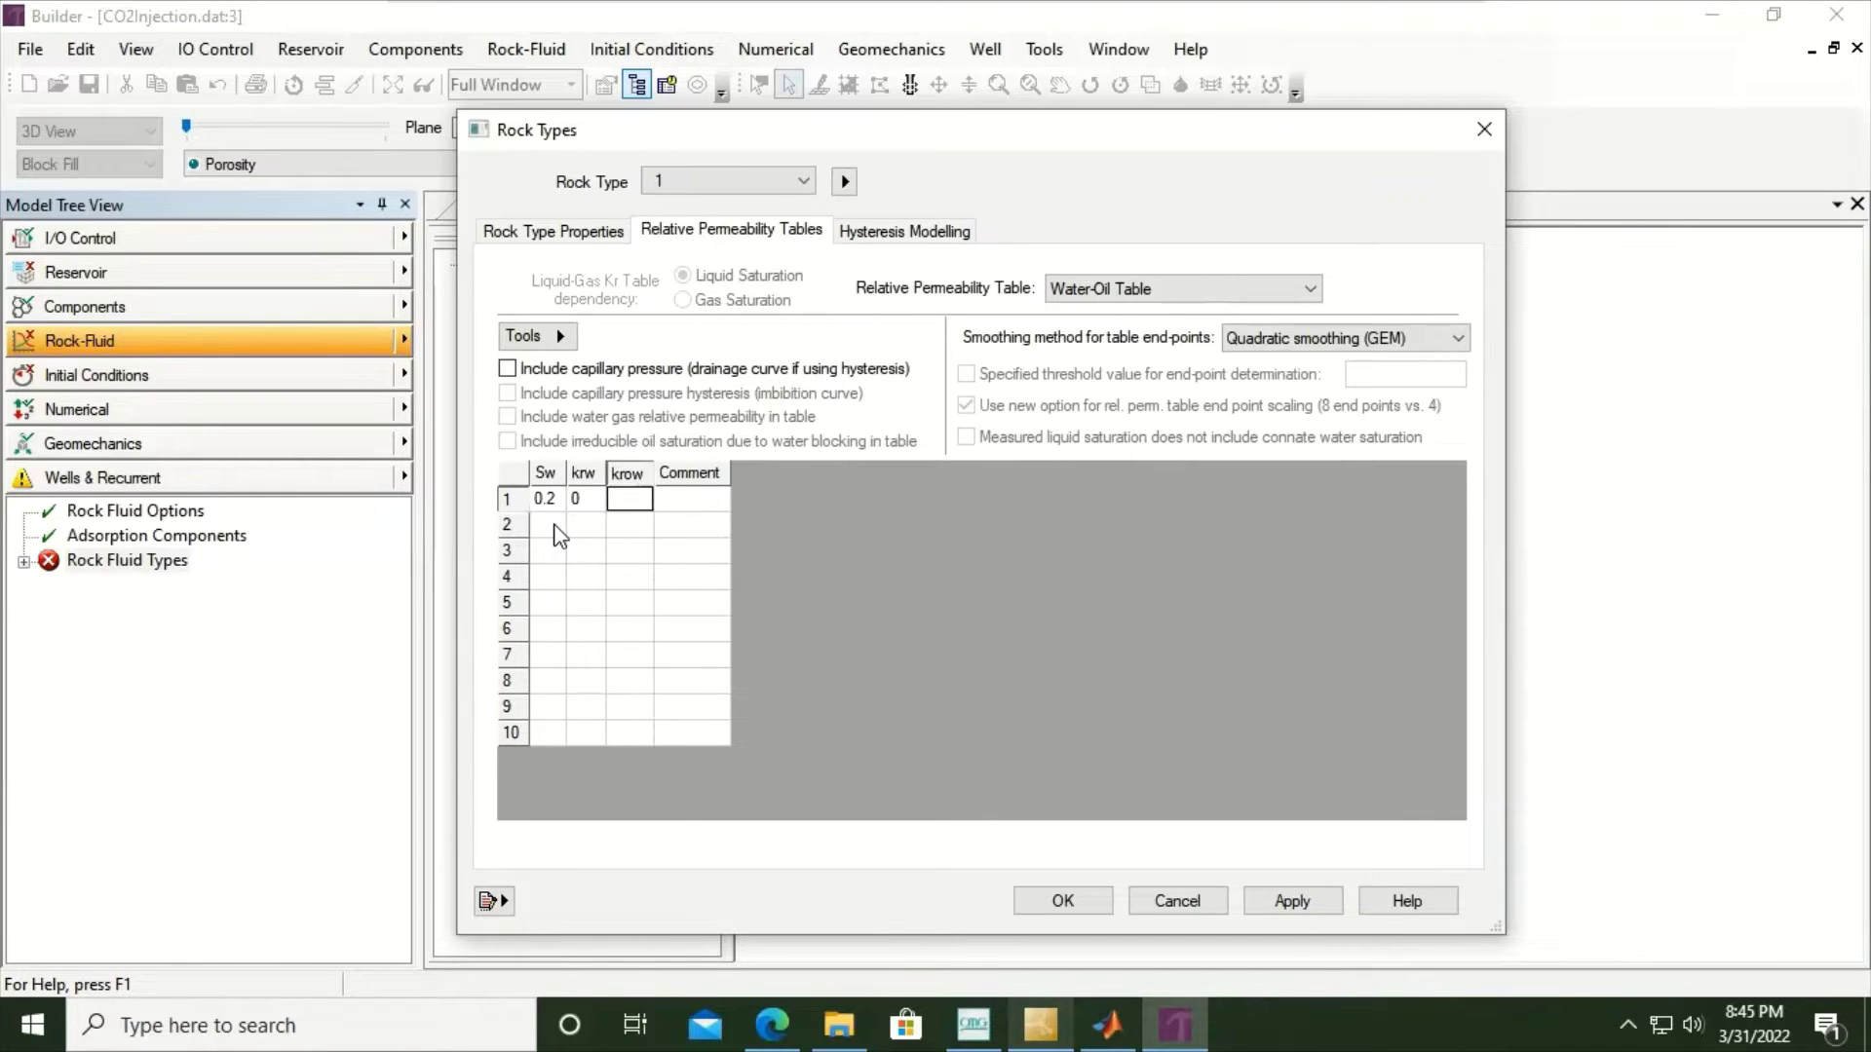
text(1)
key(Return)
key(Left)
key(Left)
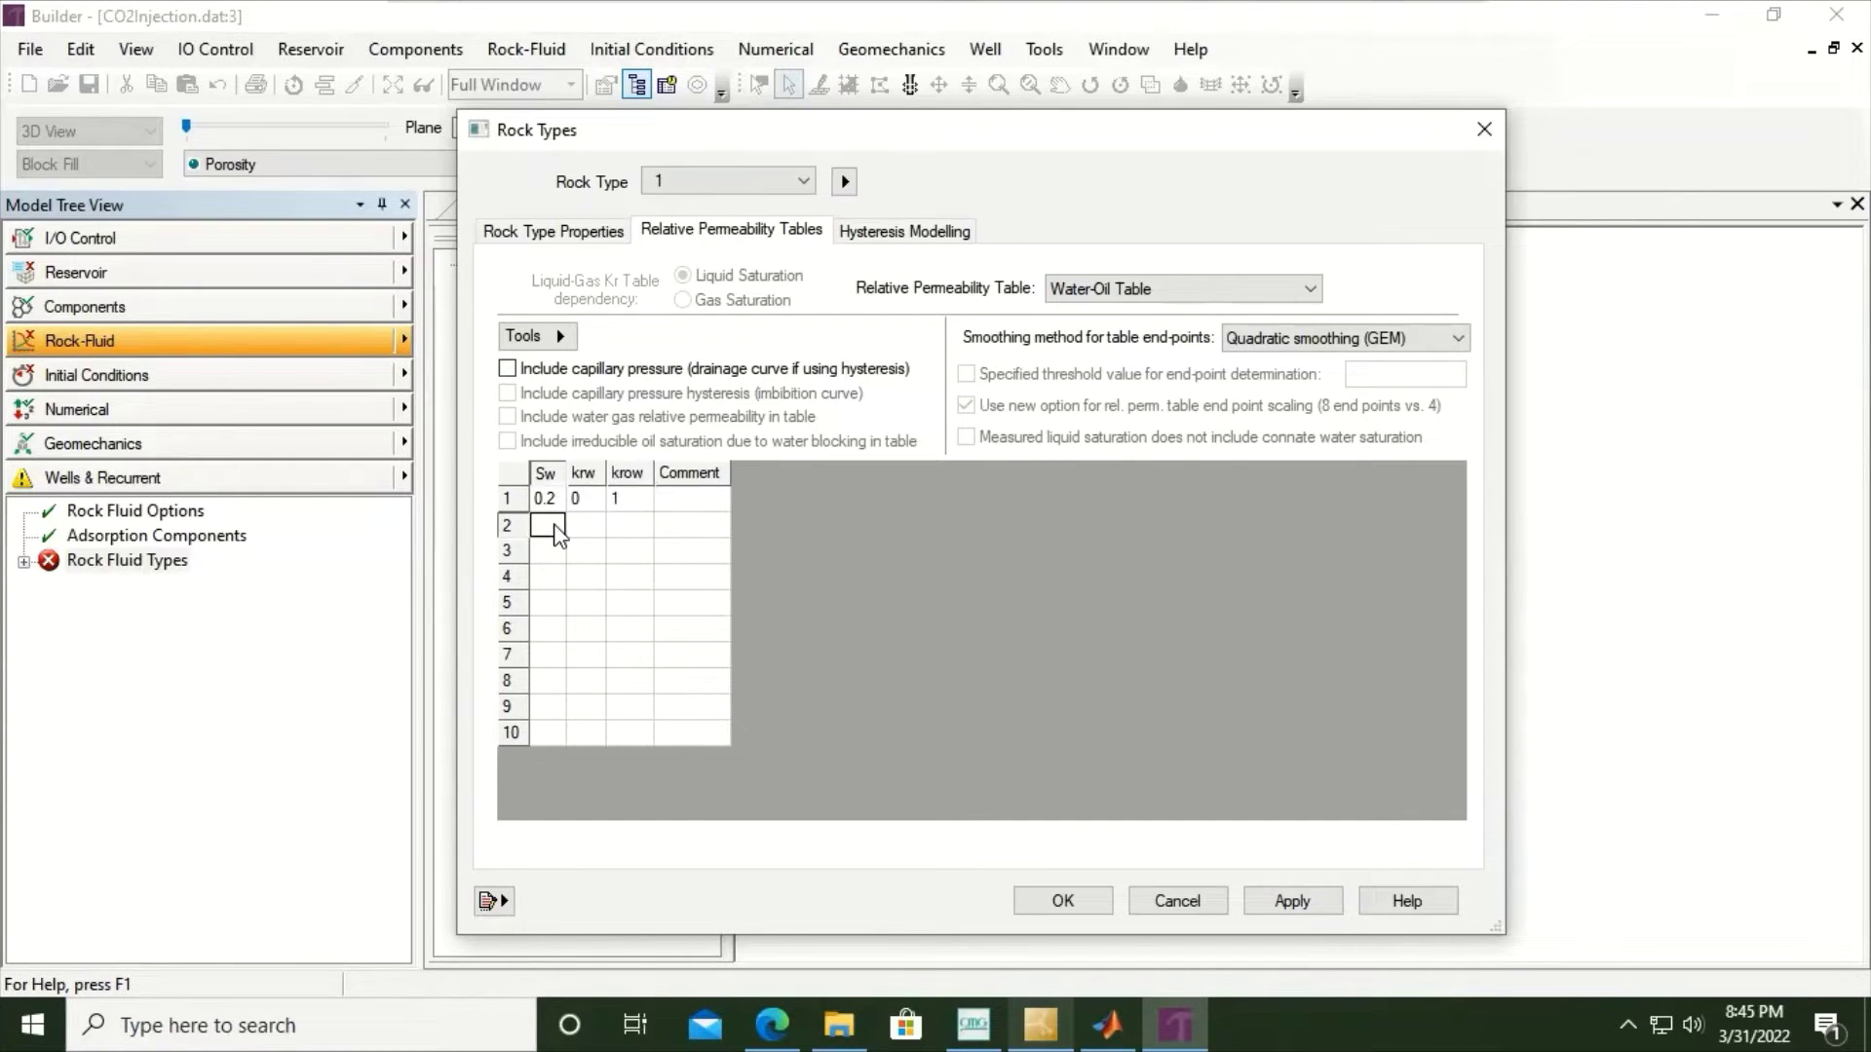
text(0.2899)
key(Tab)
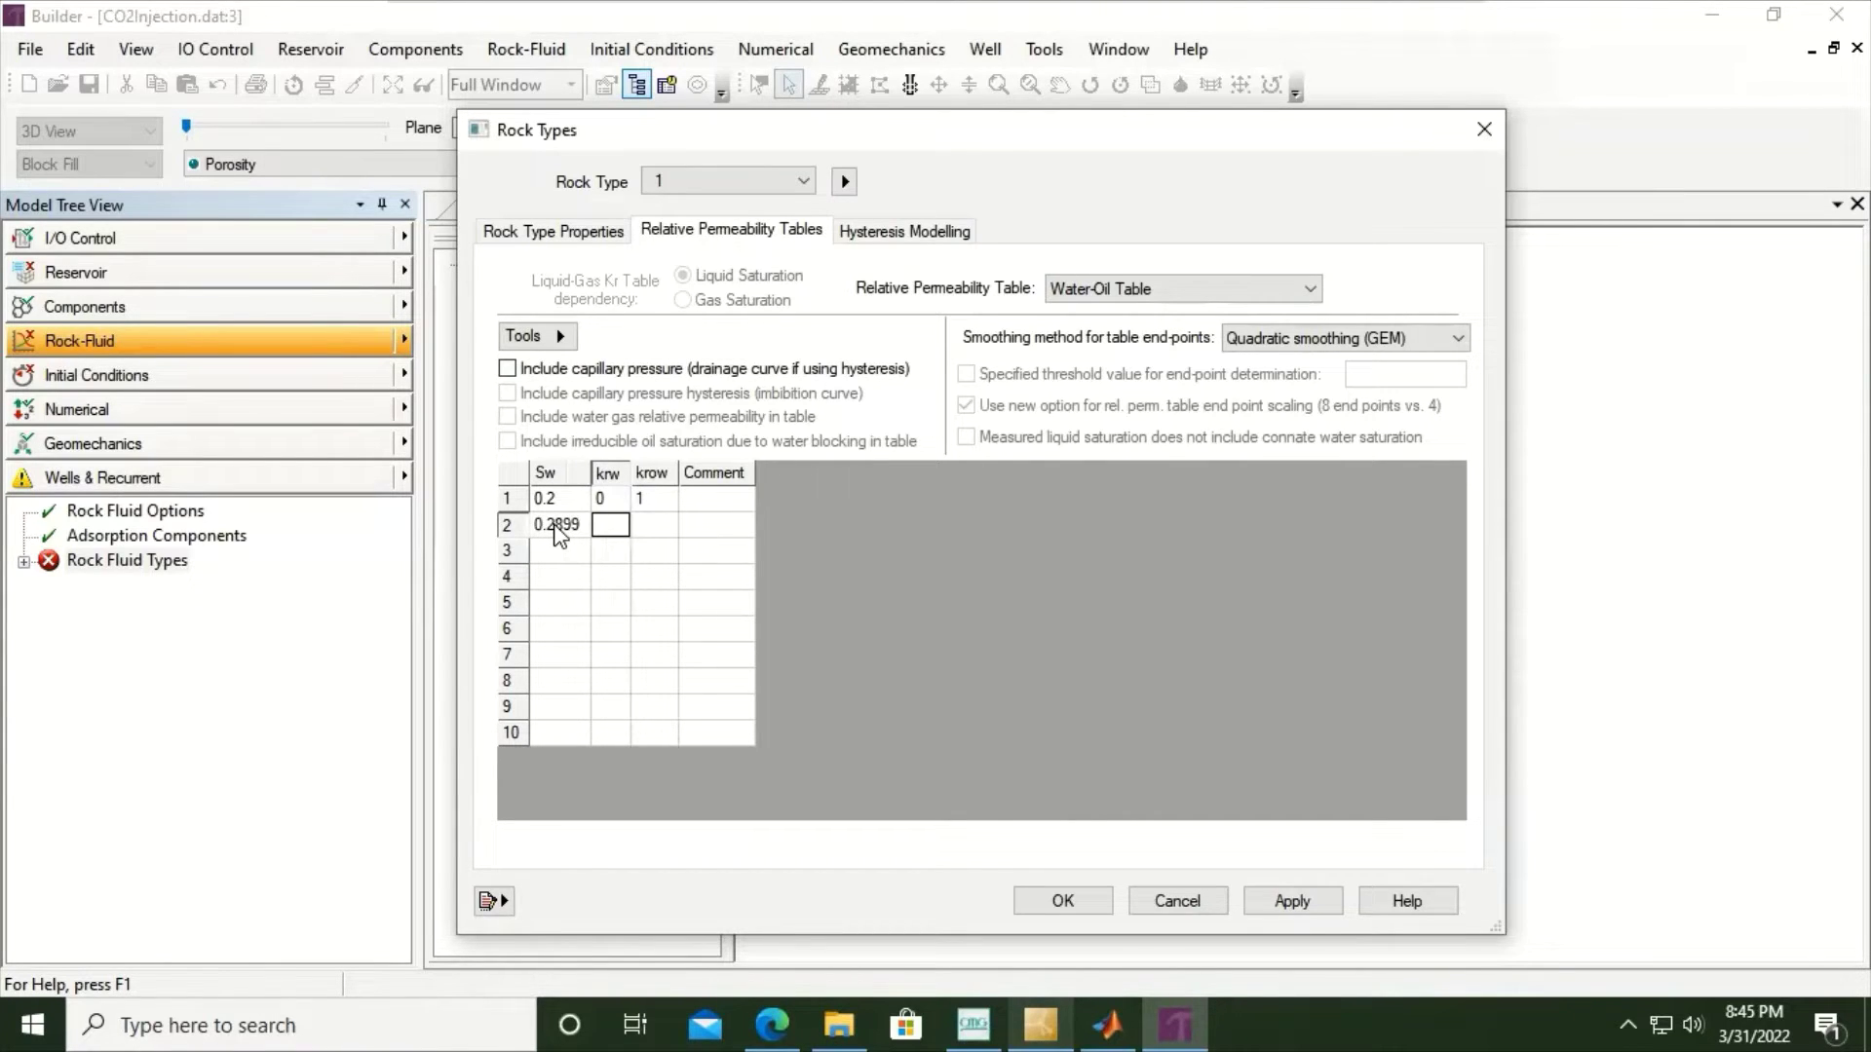
text(0.0022)
key(Tab)
text(0.6)
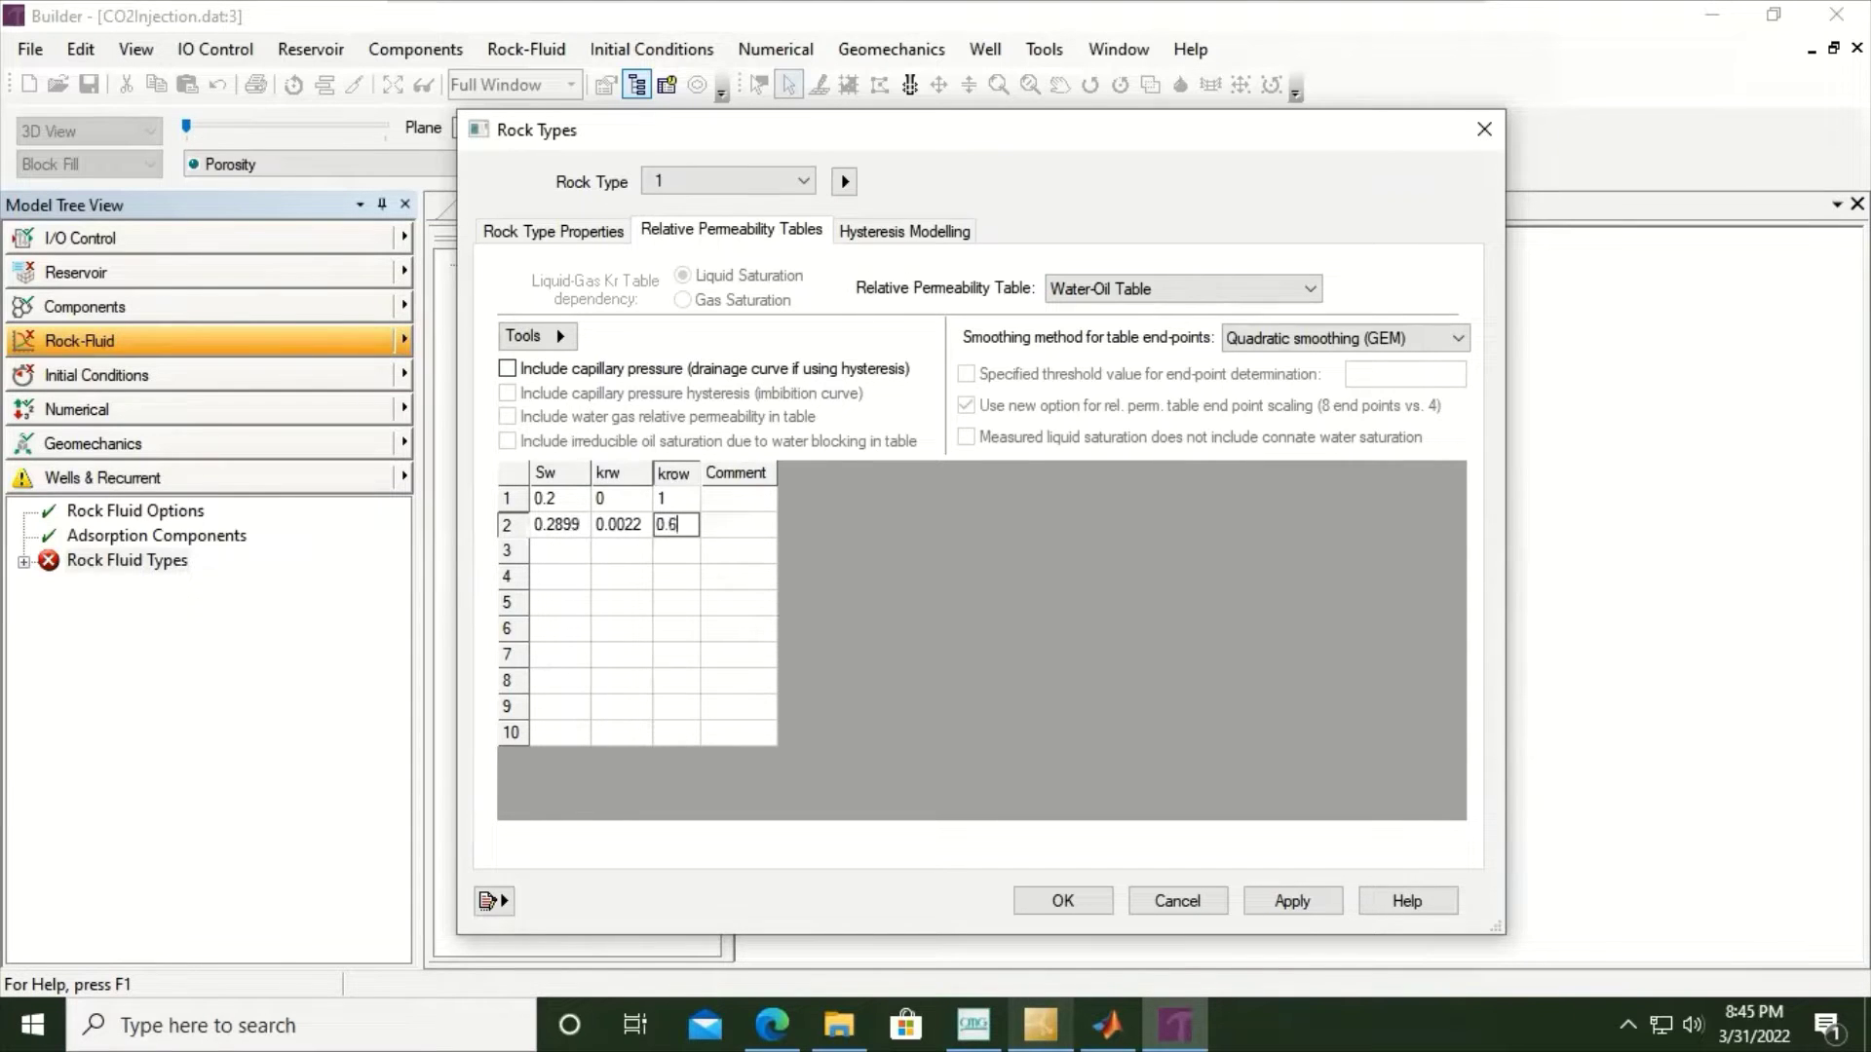
text(769)
key(Return)
key(Left)
key(Left)
text(0.3)
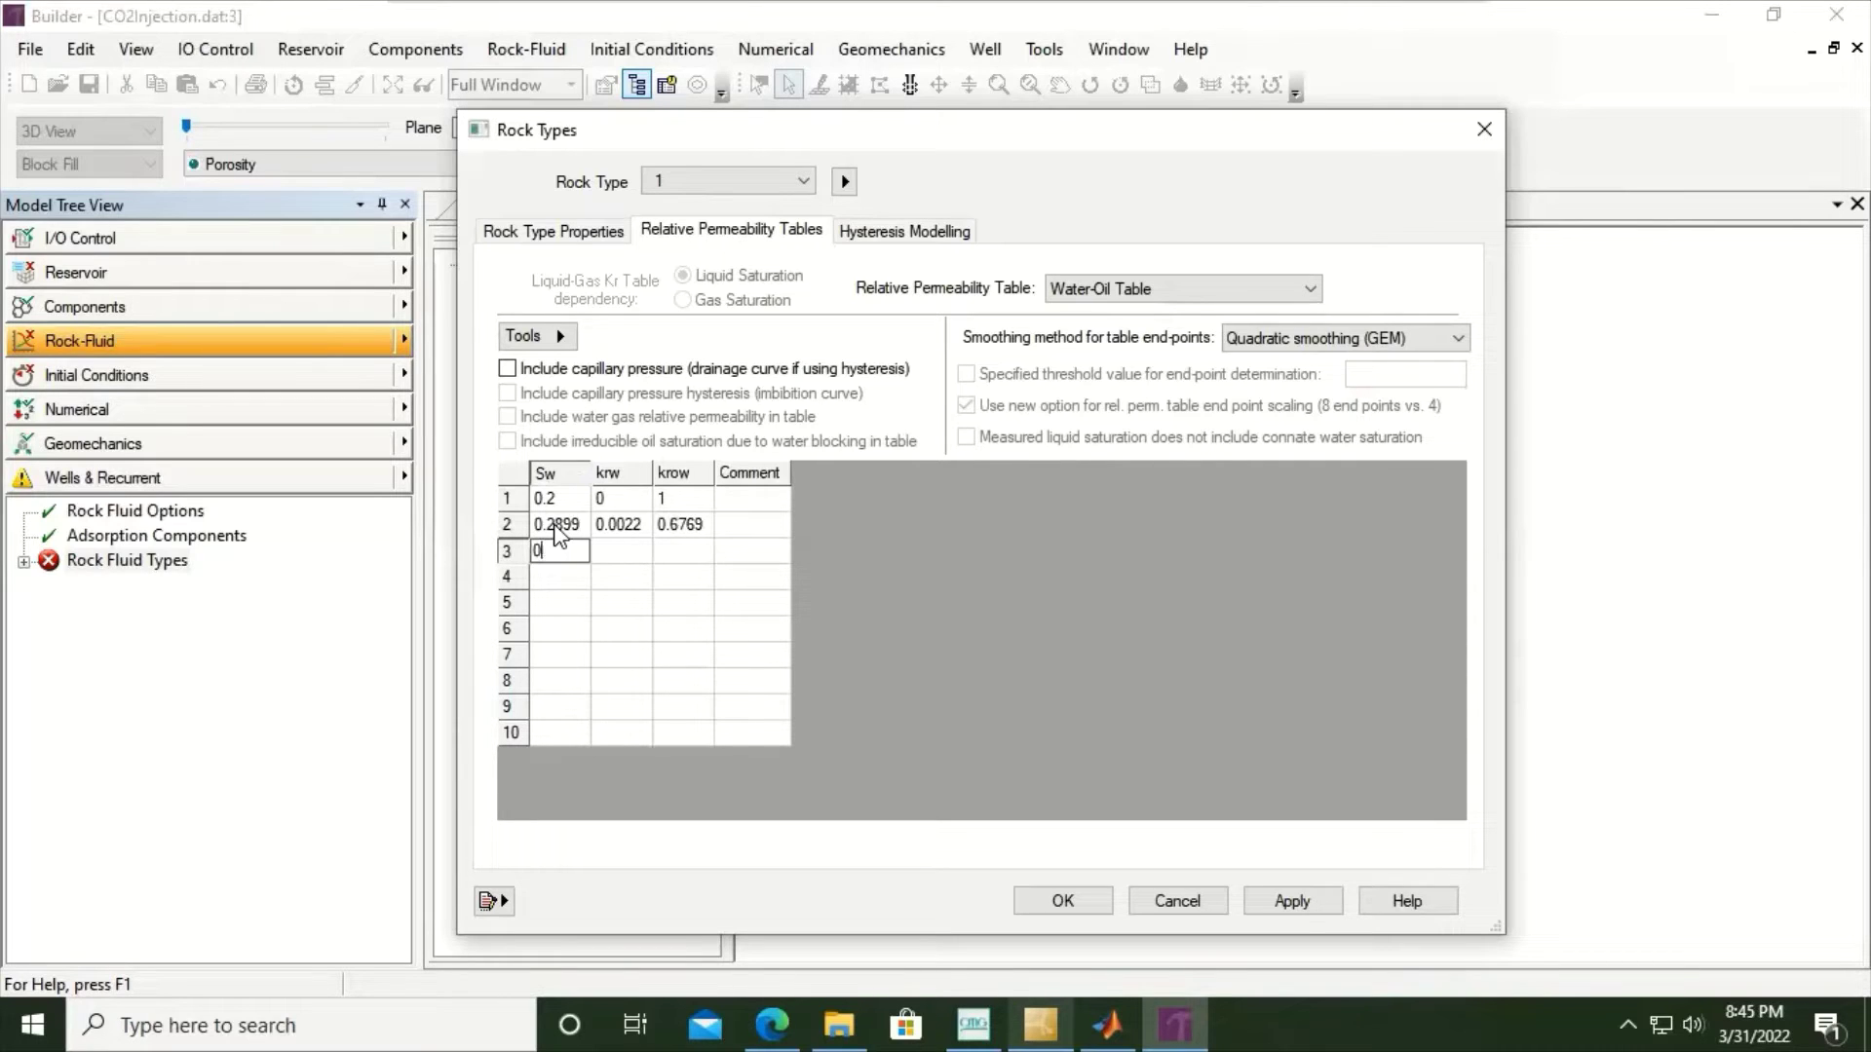
text(8)
key(Tab)
text(0.018)
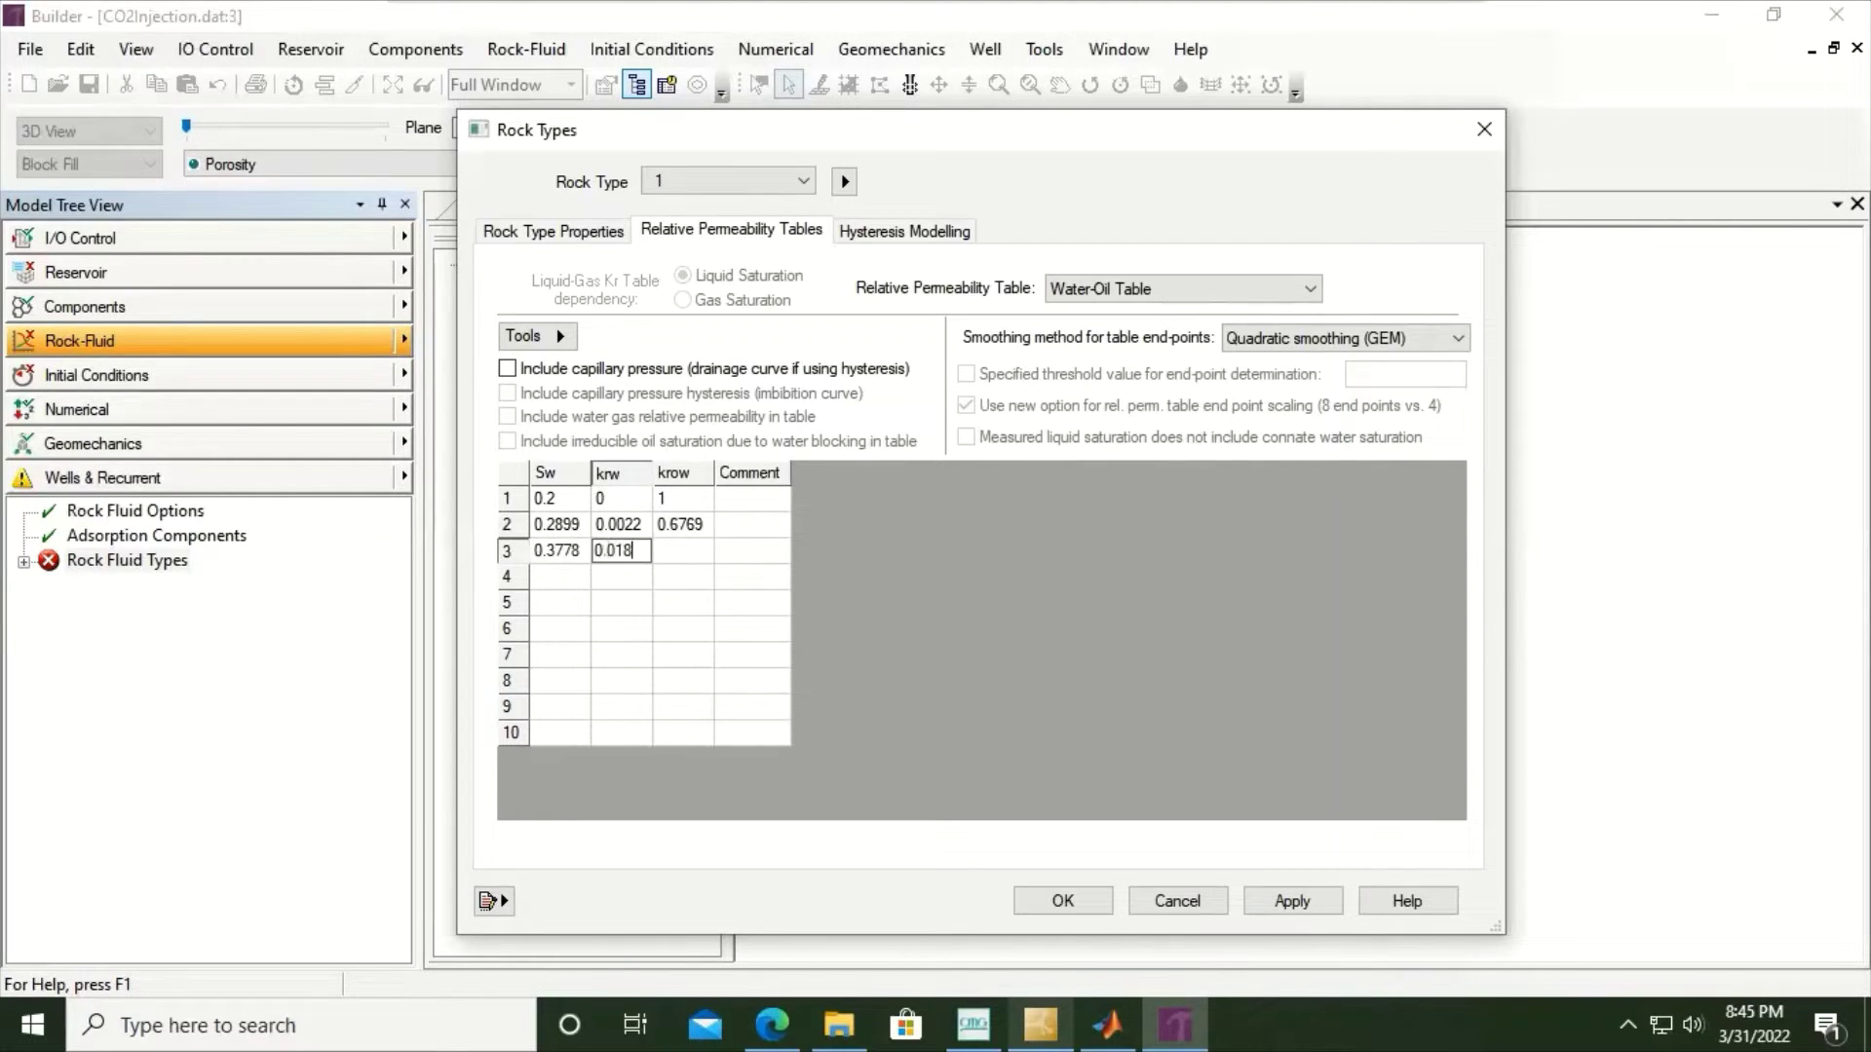
key(Tab)
text(0.4)
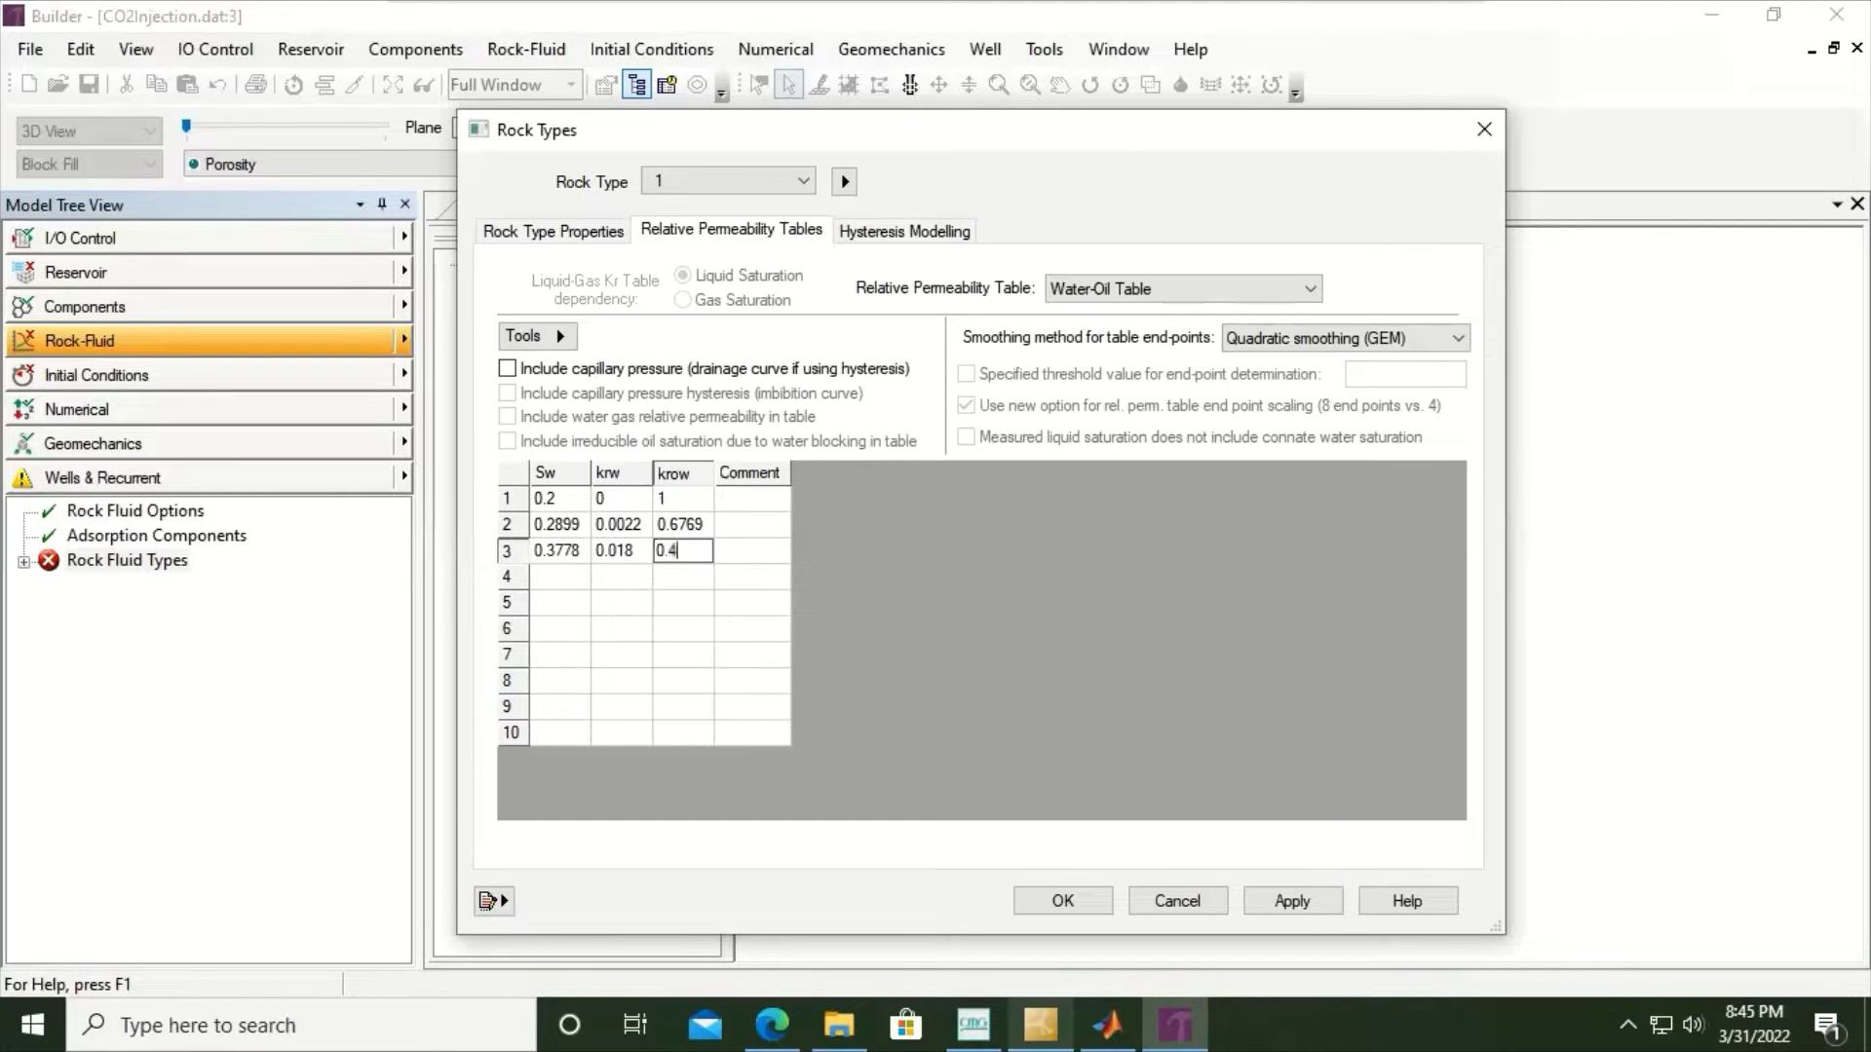
text(153)
key(Return)
key(Left)
key(Left)
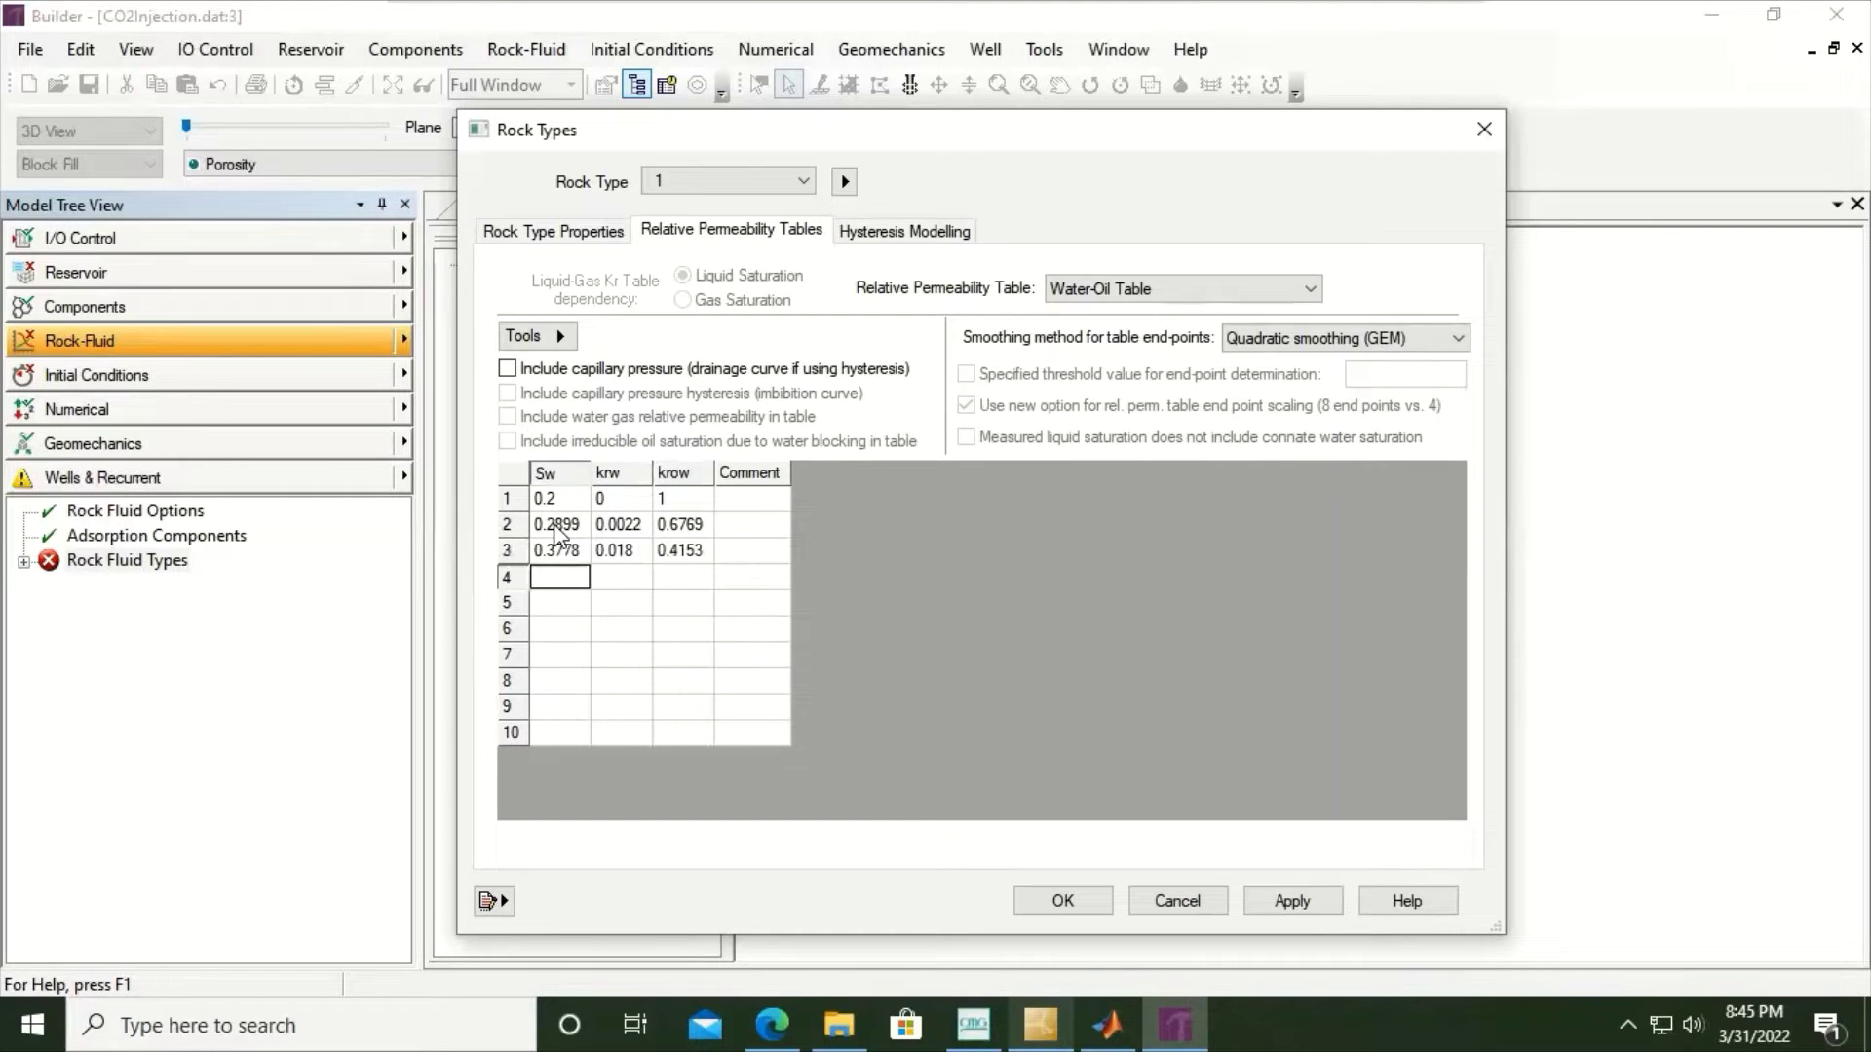
text(0.4667)
key(Right)
text(0.)
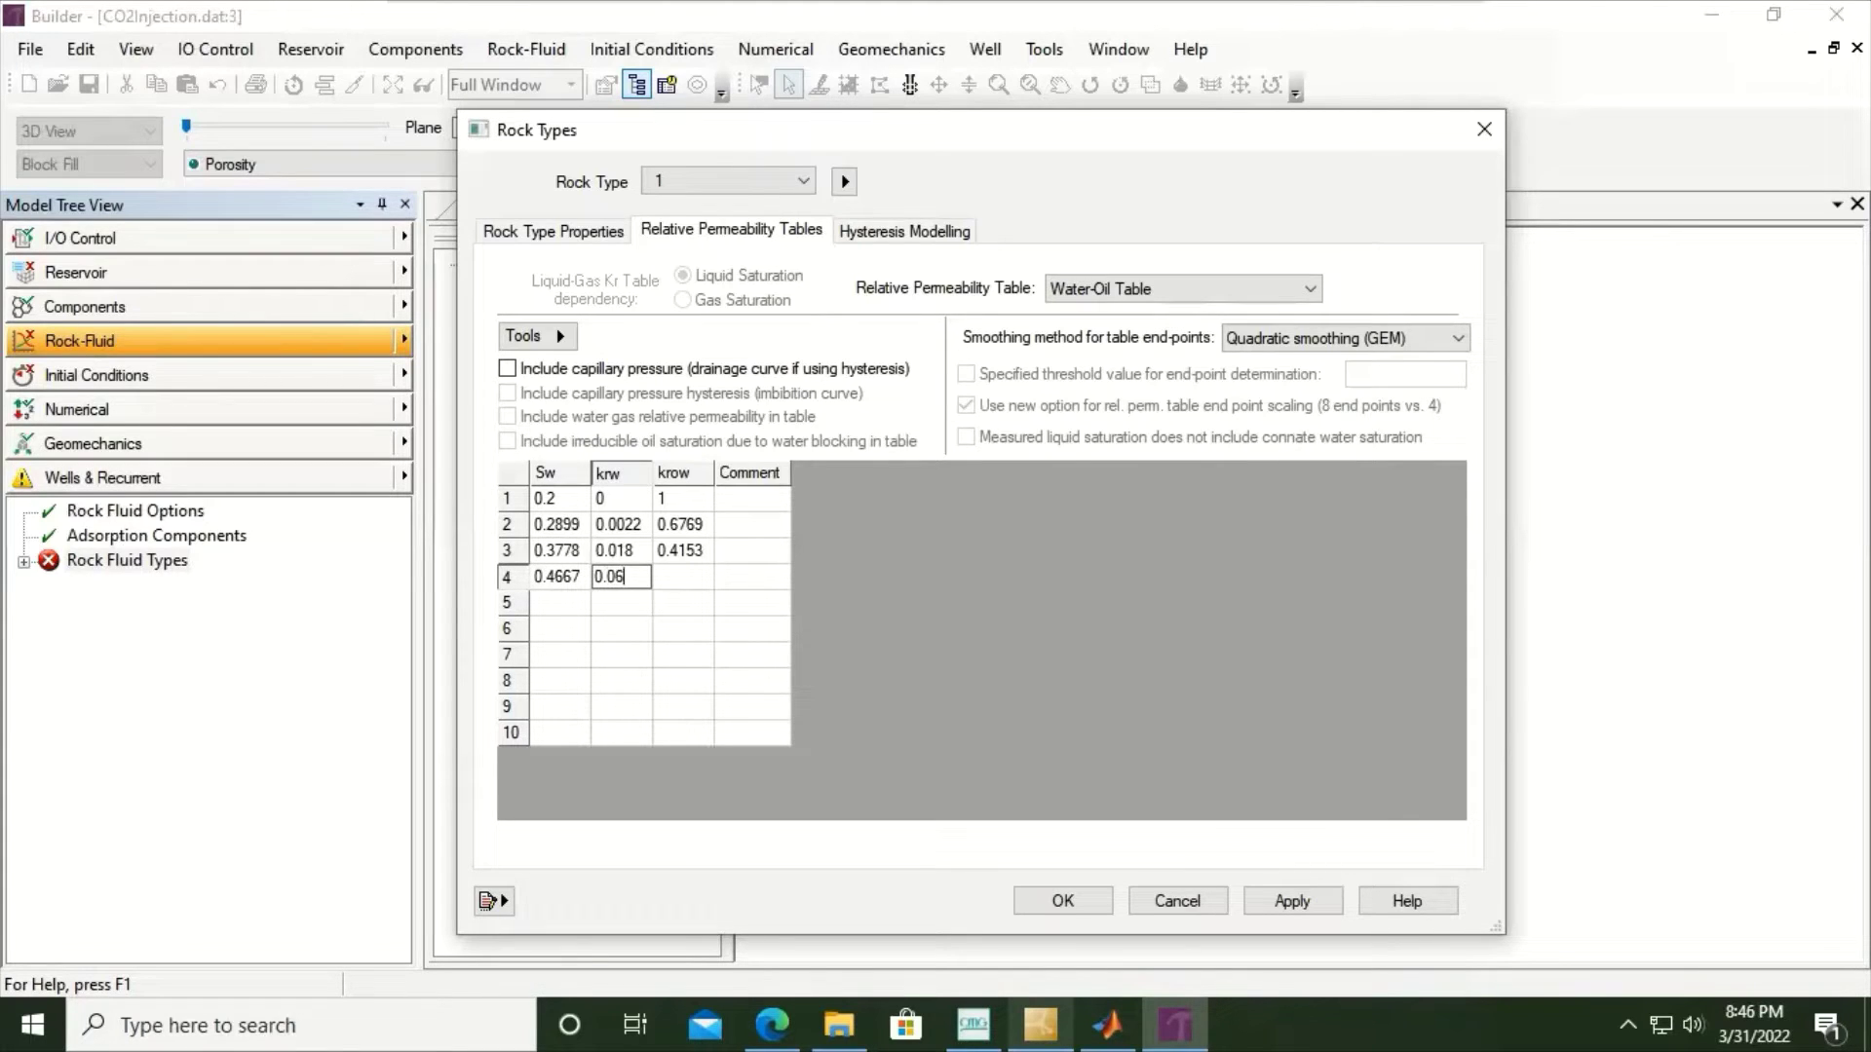
text(0607)
key(Right)
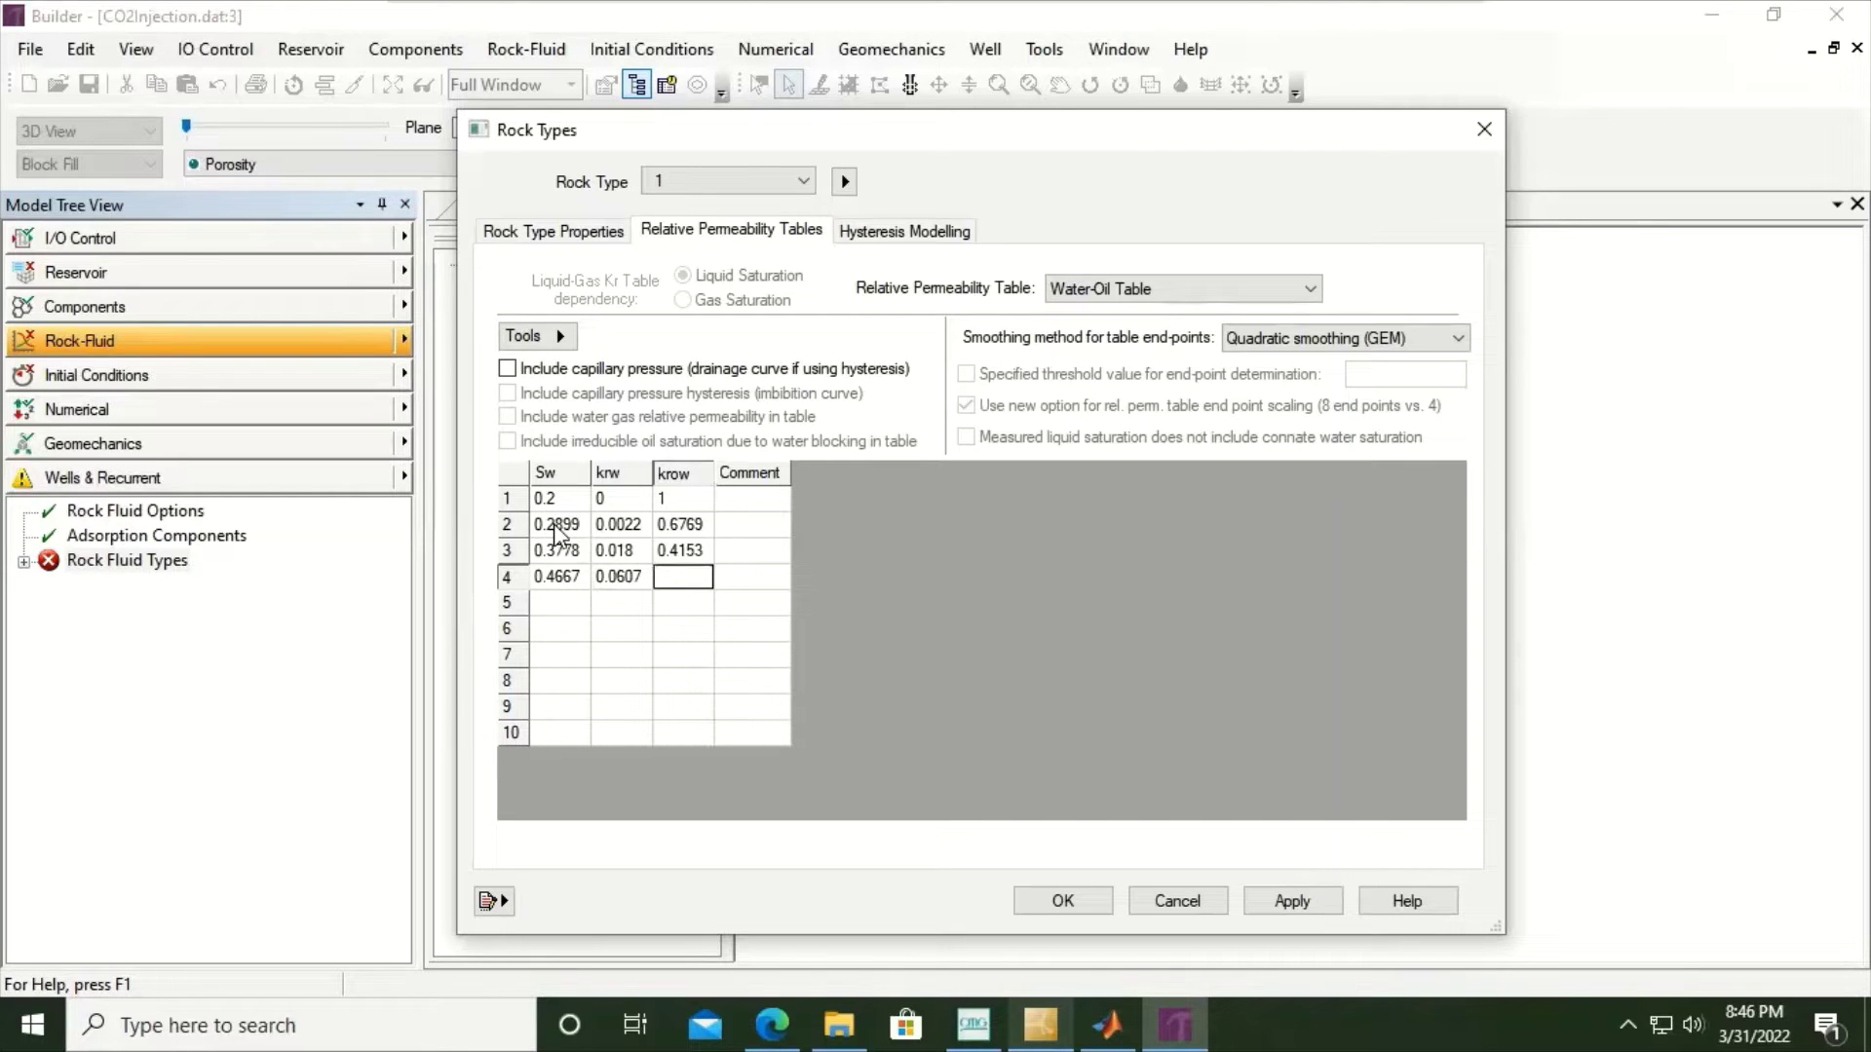
text(0.2178)
key(Return)
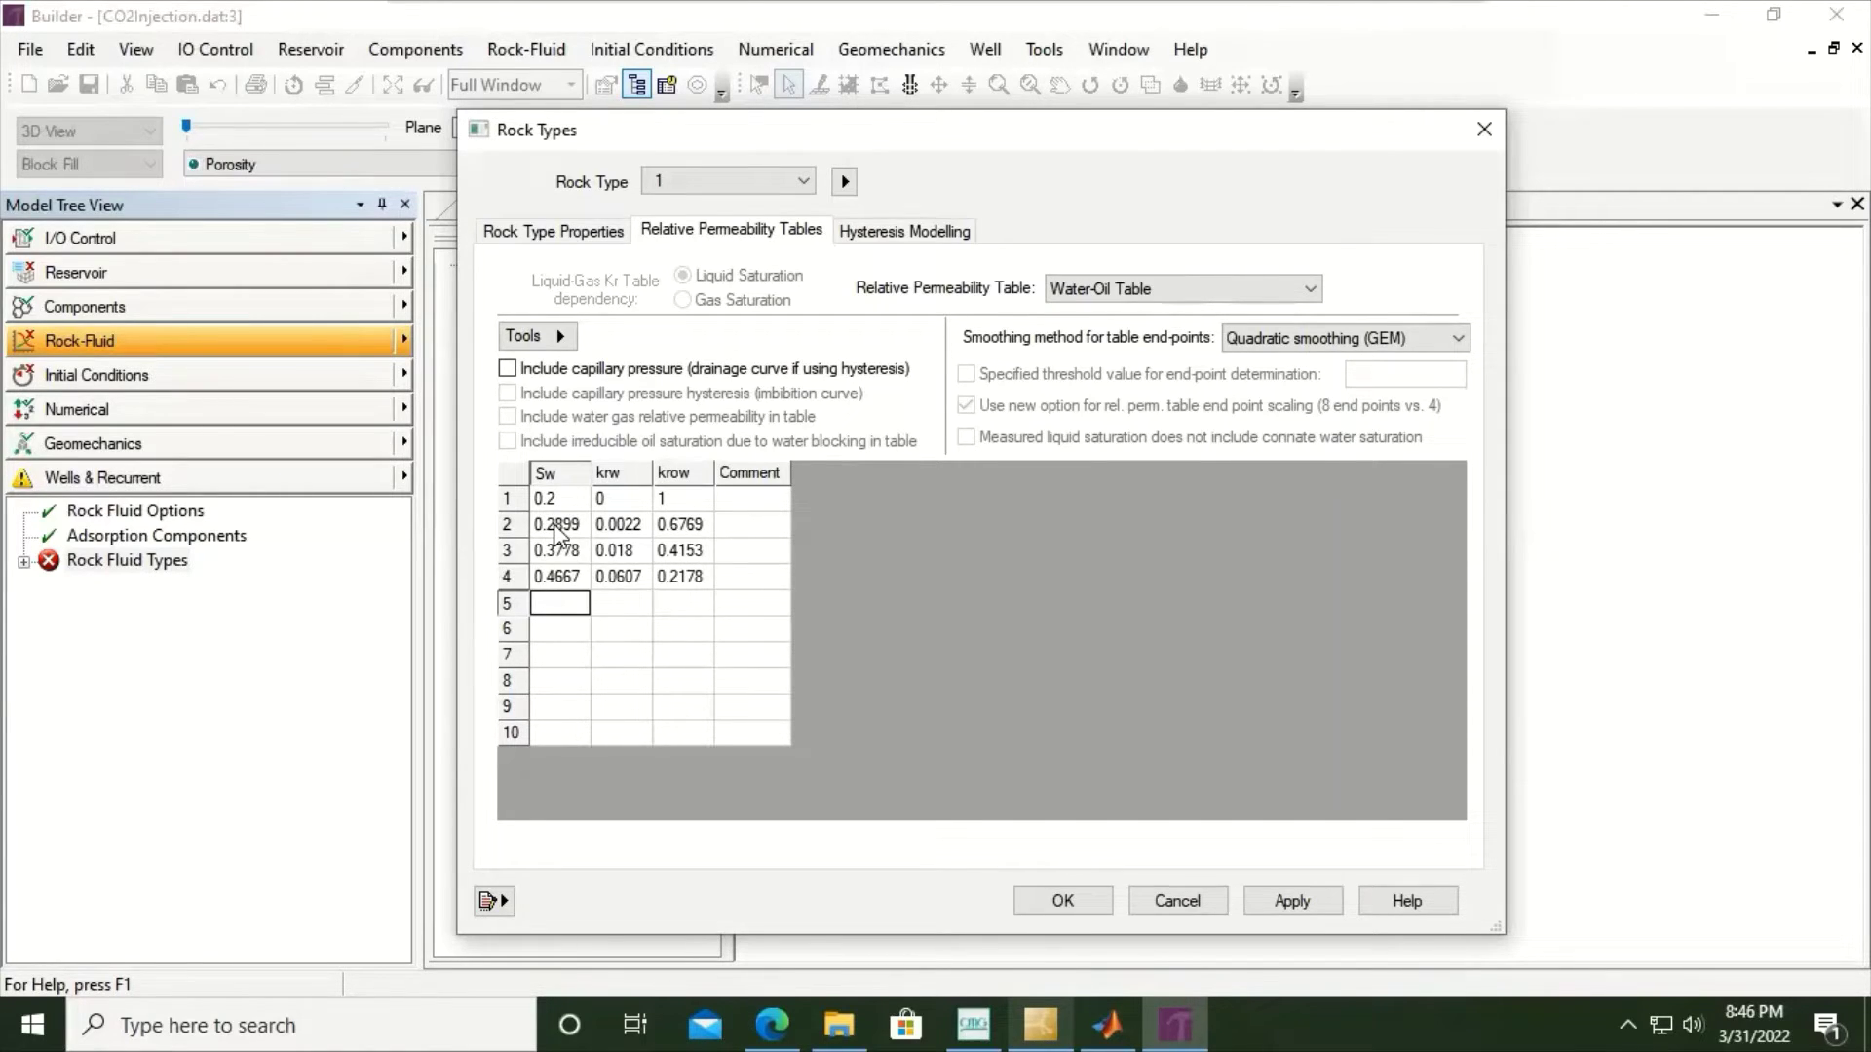
text(0.5558)
key(Return)
text(0.143)
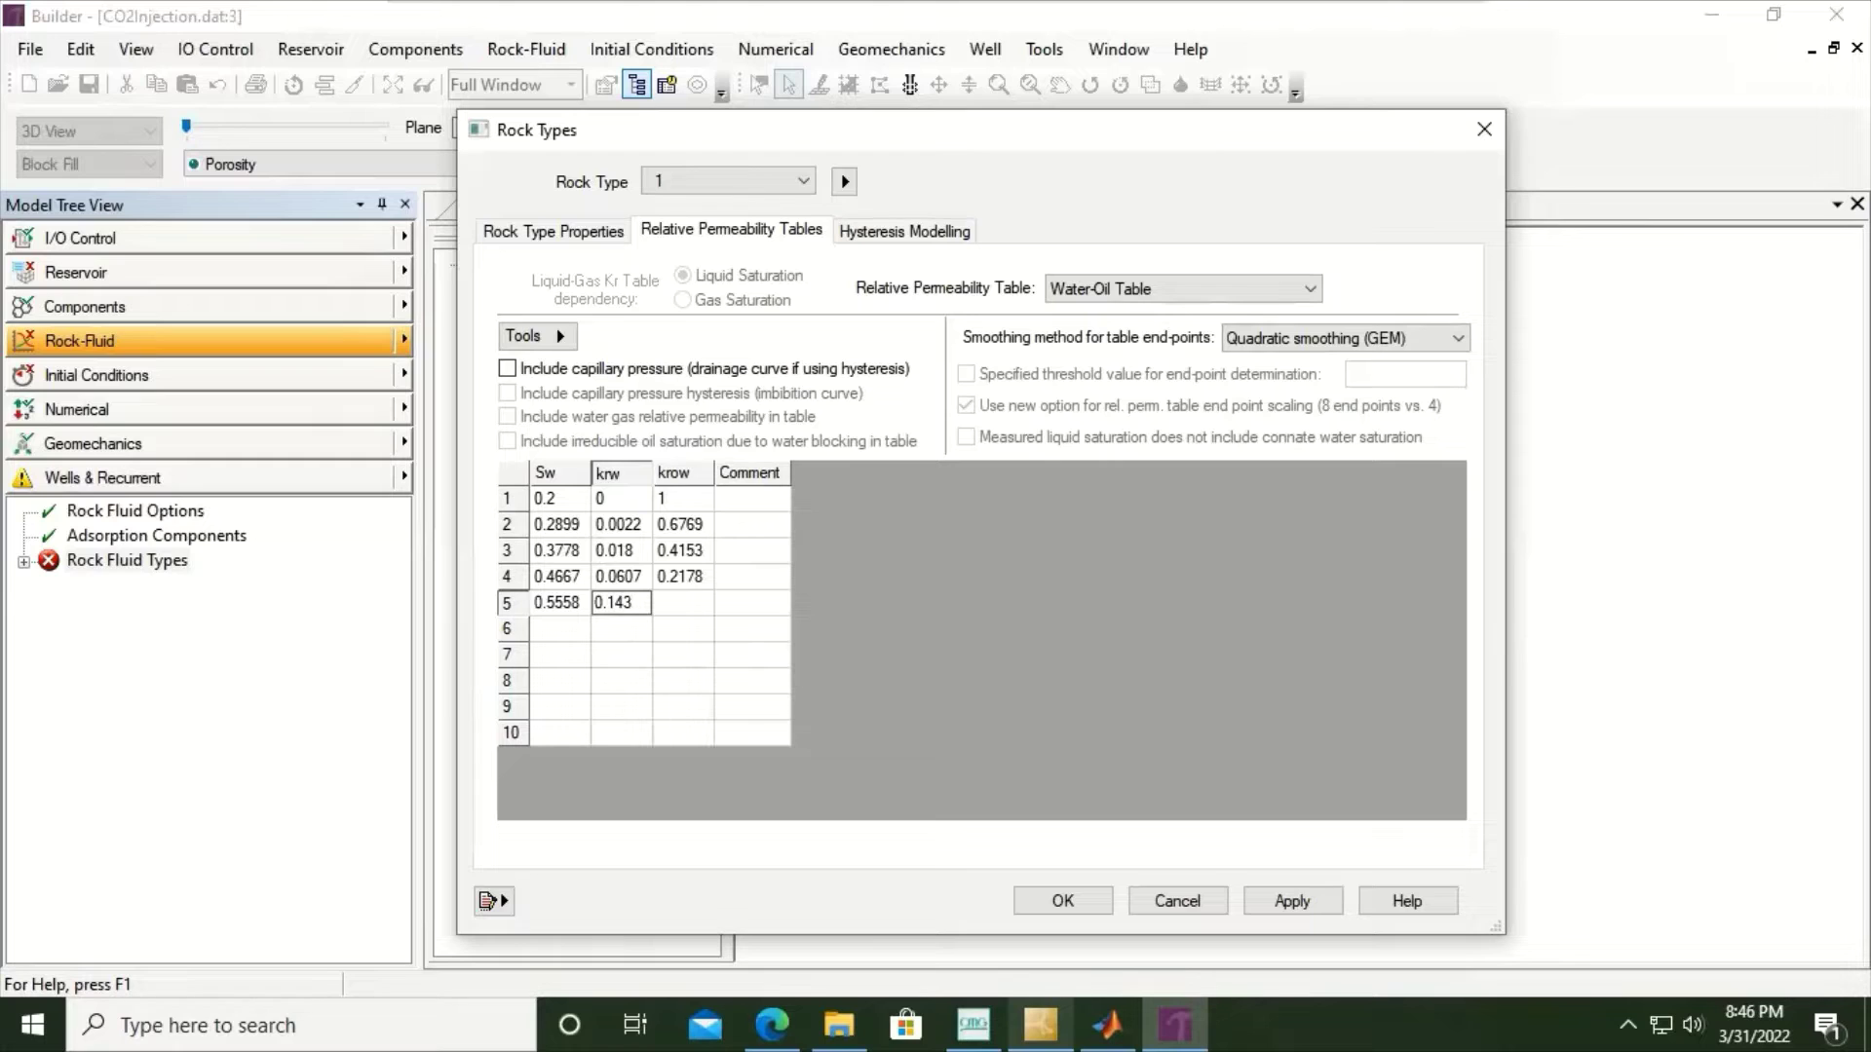
text(8)
key(Return)
text(0)
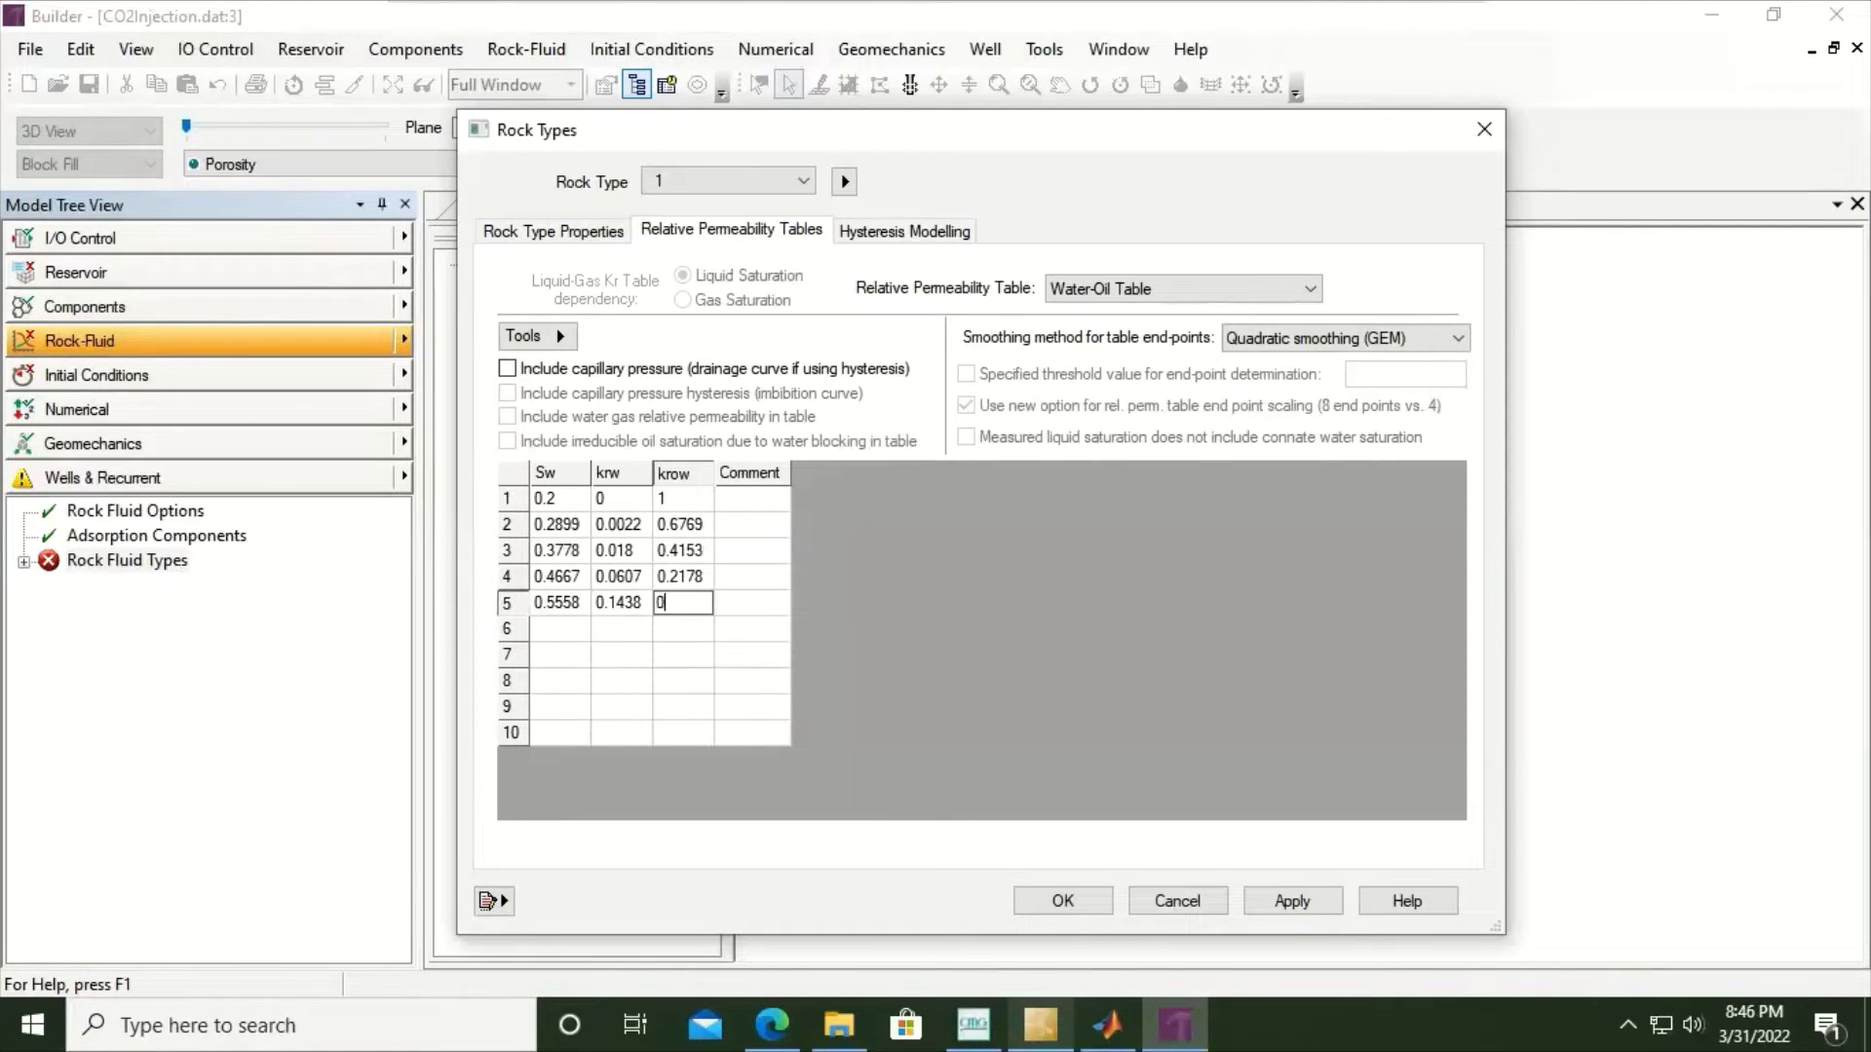
text(.08)
text(3)
text(8)
key(Return)
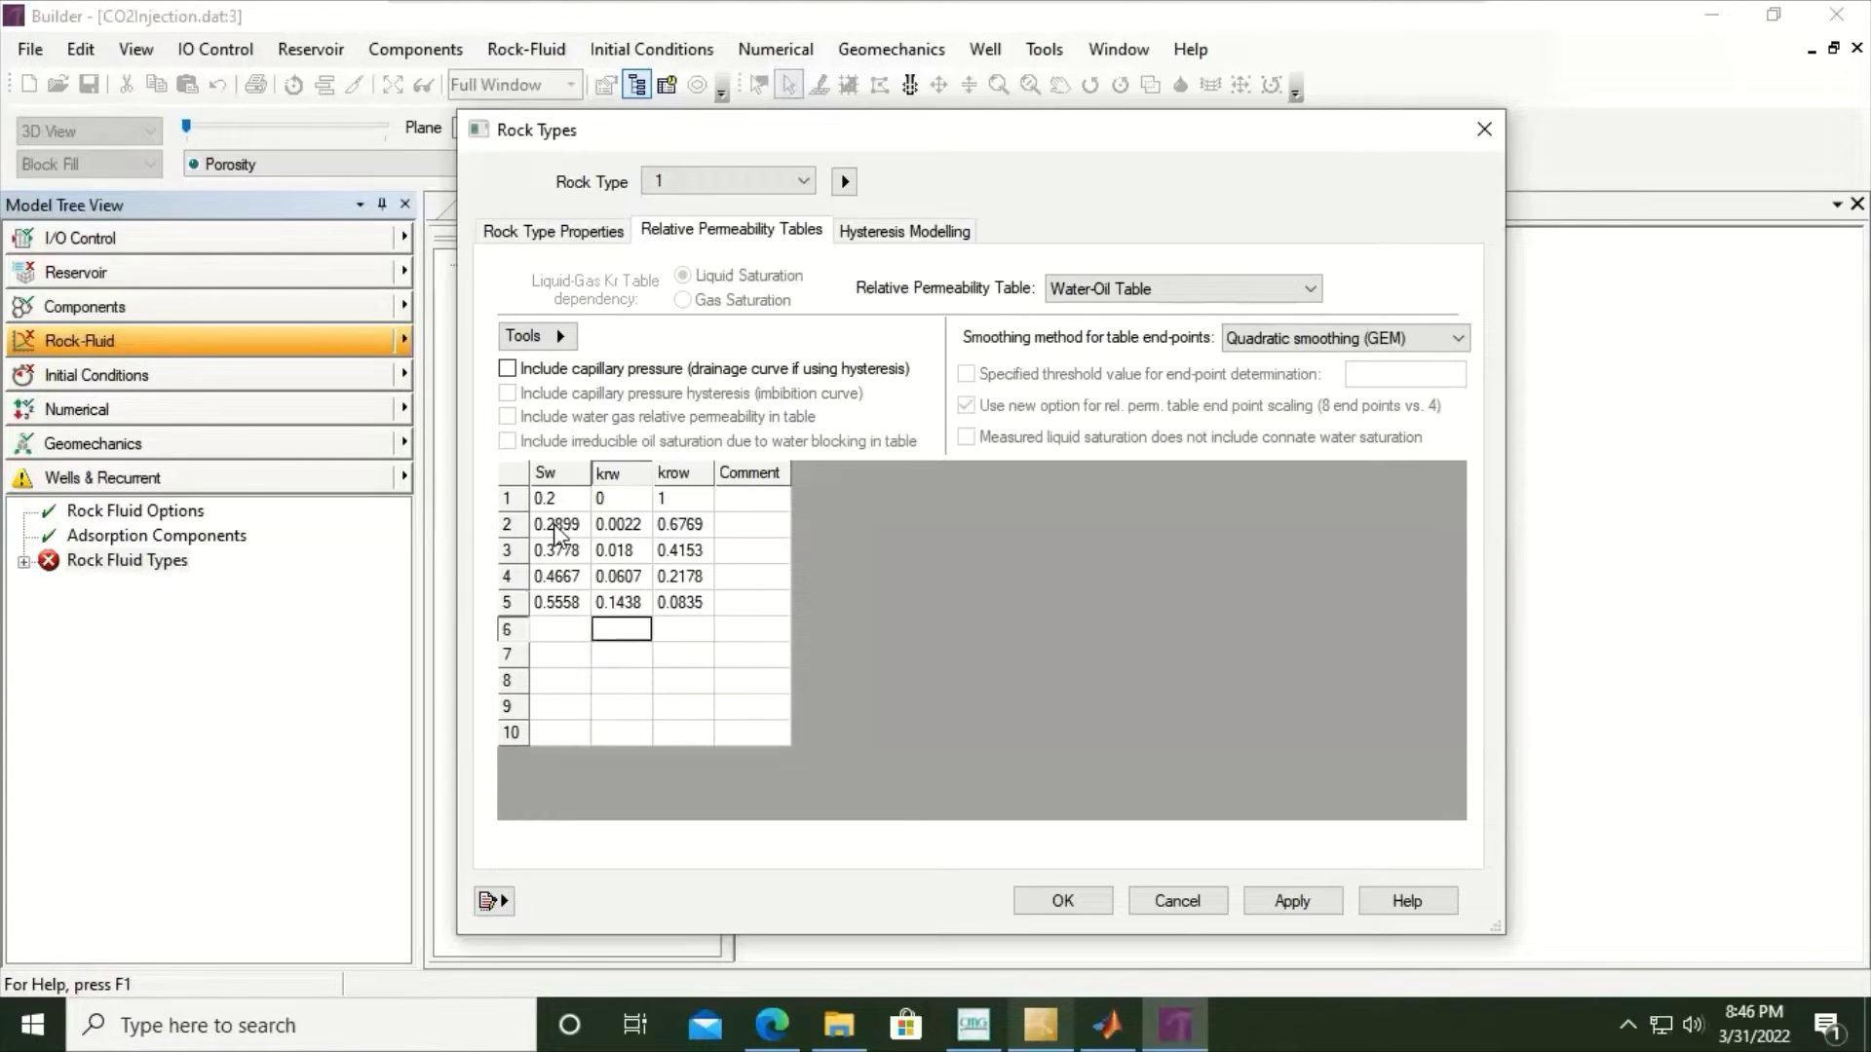
- Enter rows 6–10: Sw 0.6444–0.9111, krw 0.2809–0.95, krow 0.0123 down to 0
text(0.6)
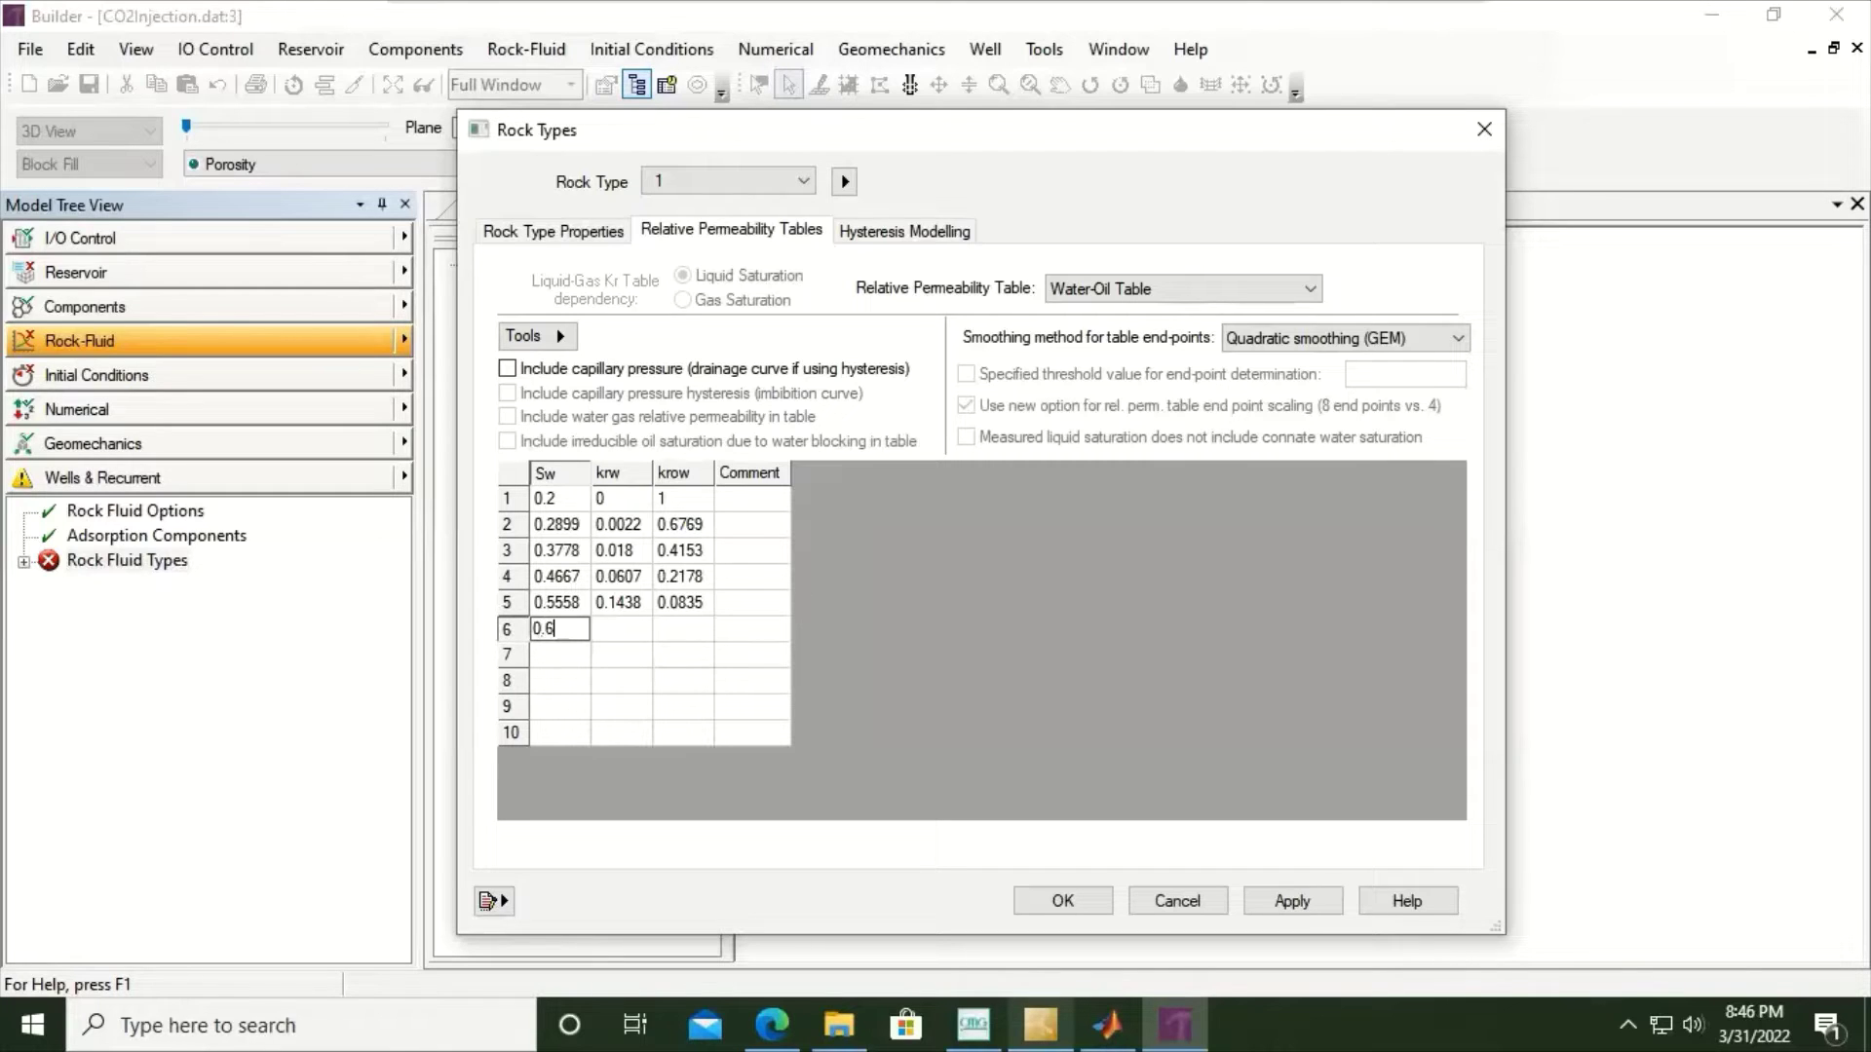
text(444)
key(Tab)
text(0.2809)
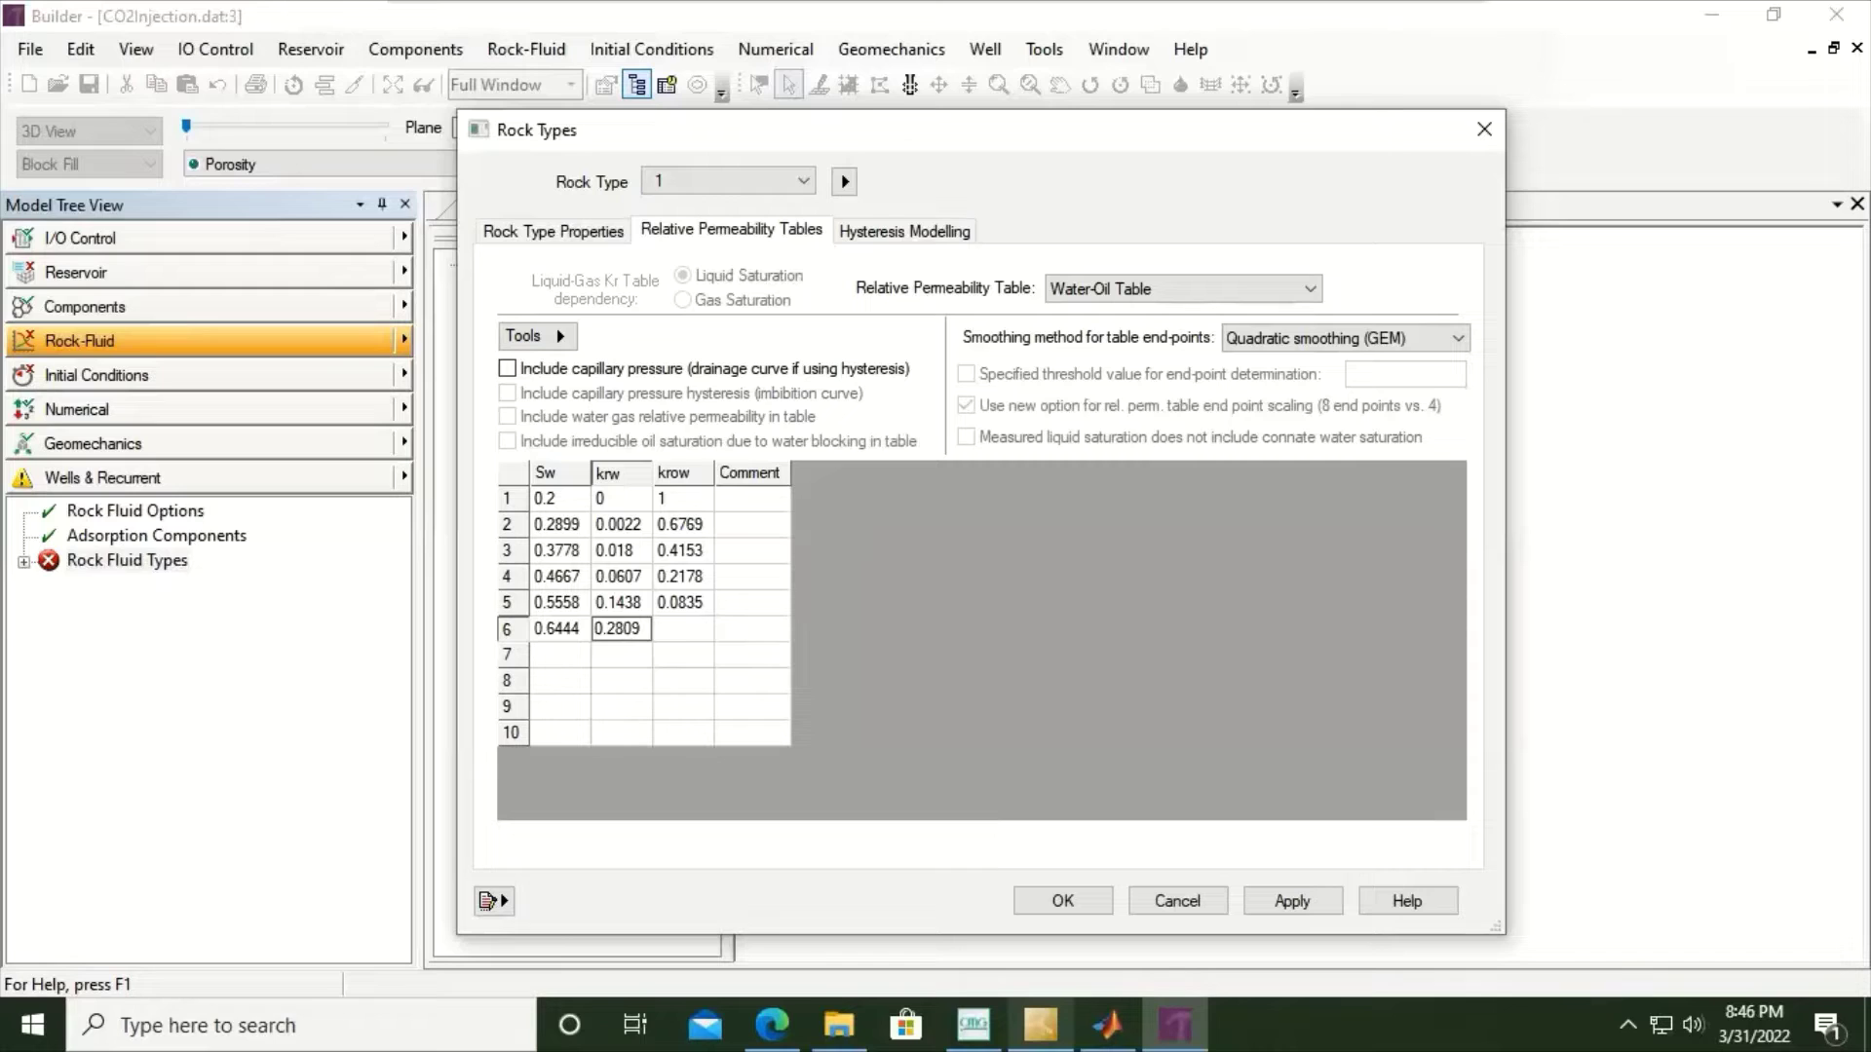
key(Tab)
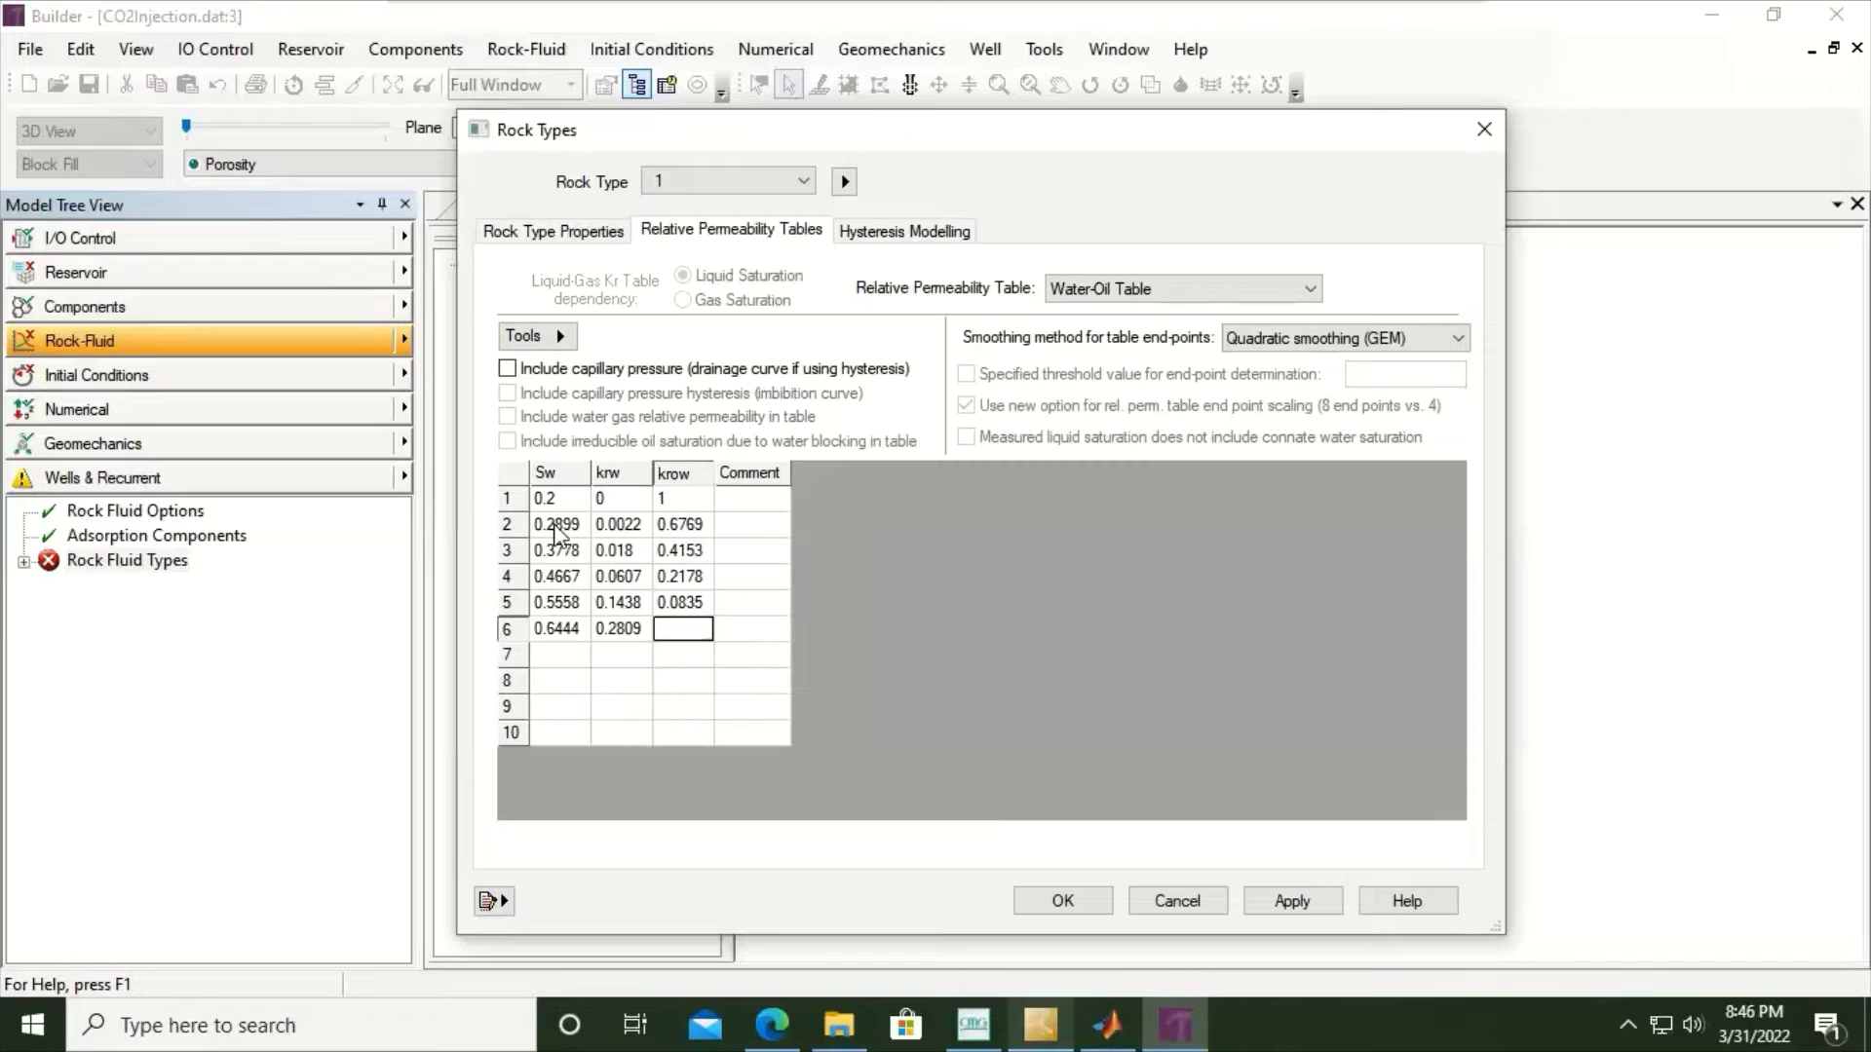
text(0.0123)
key(Tab)
key(shift+Tab)
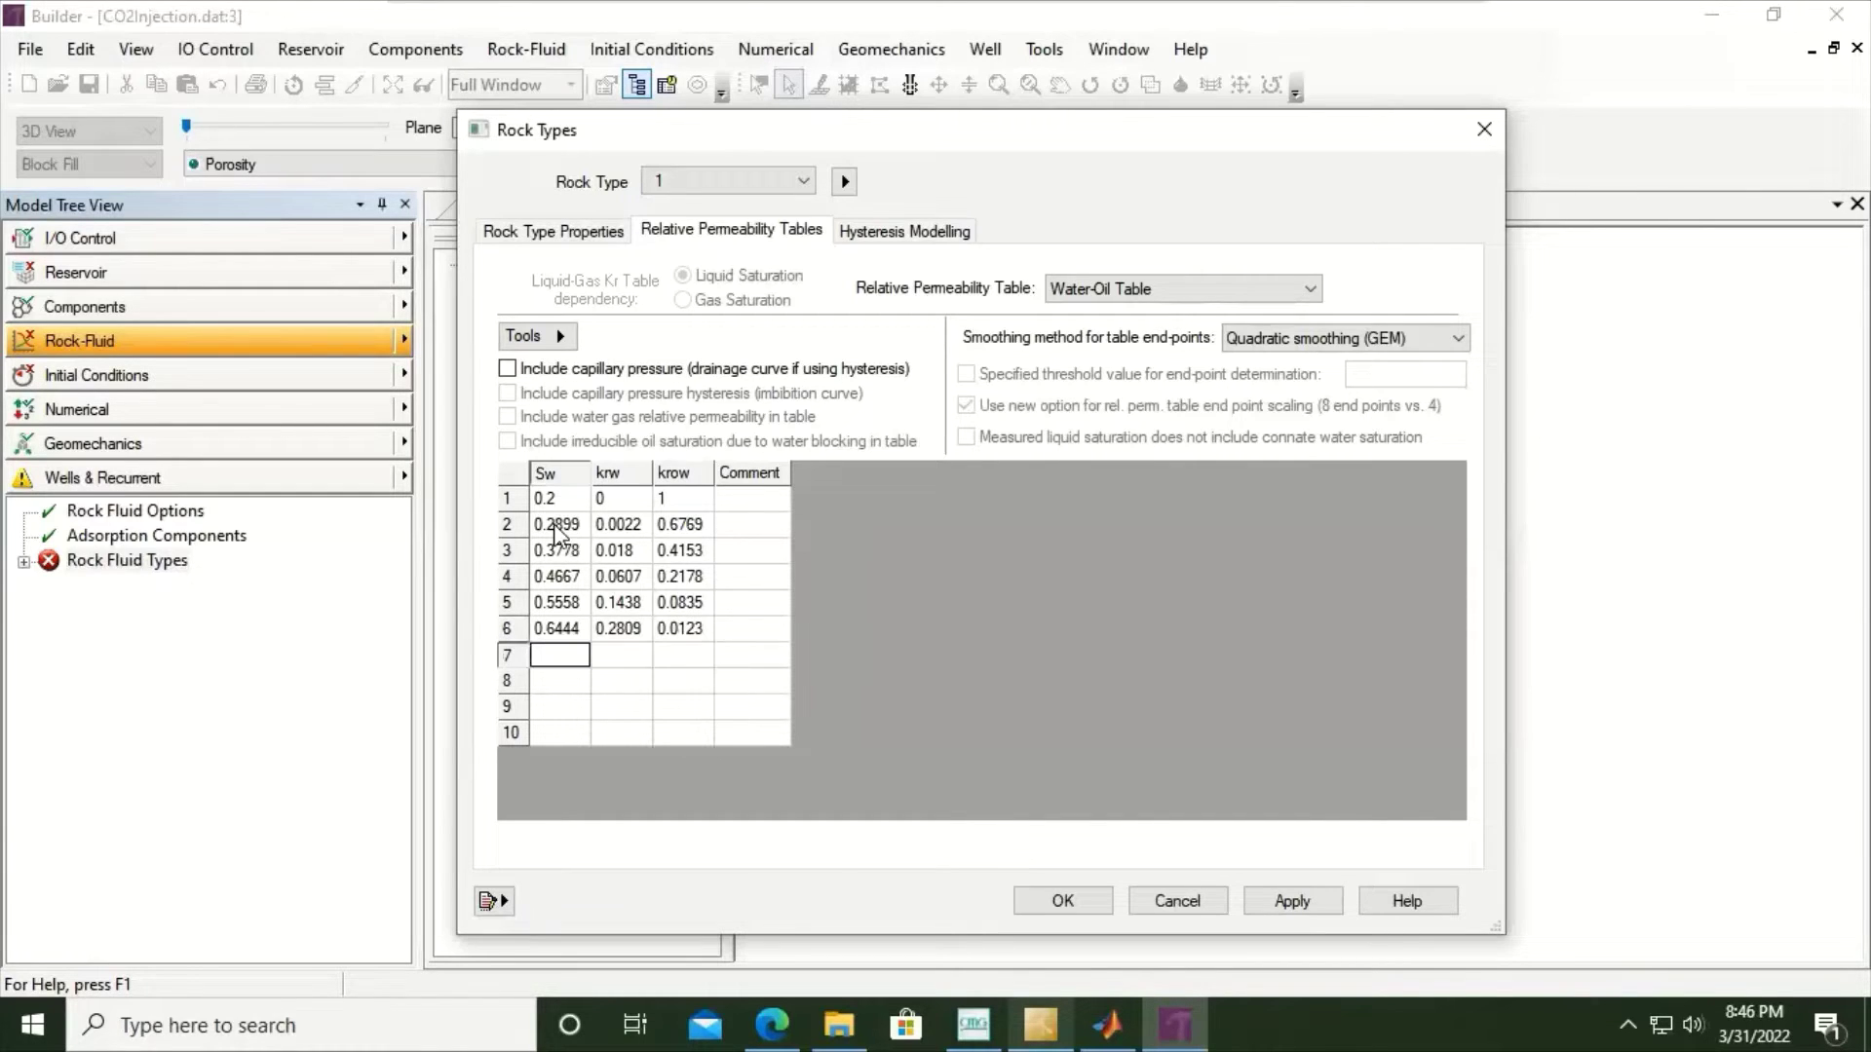
text(0.7)
key(Tab)
text(0.4)
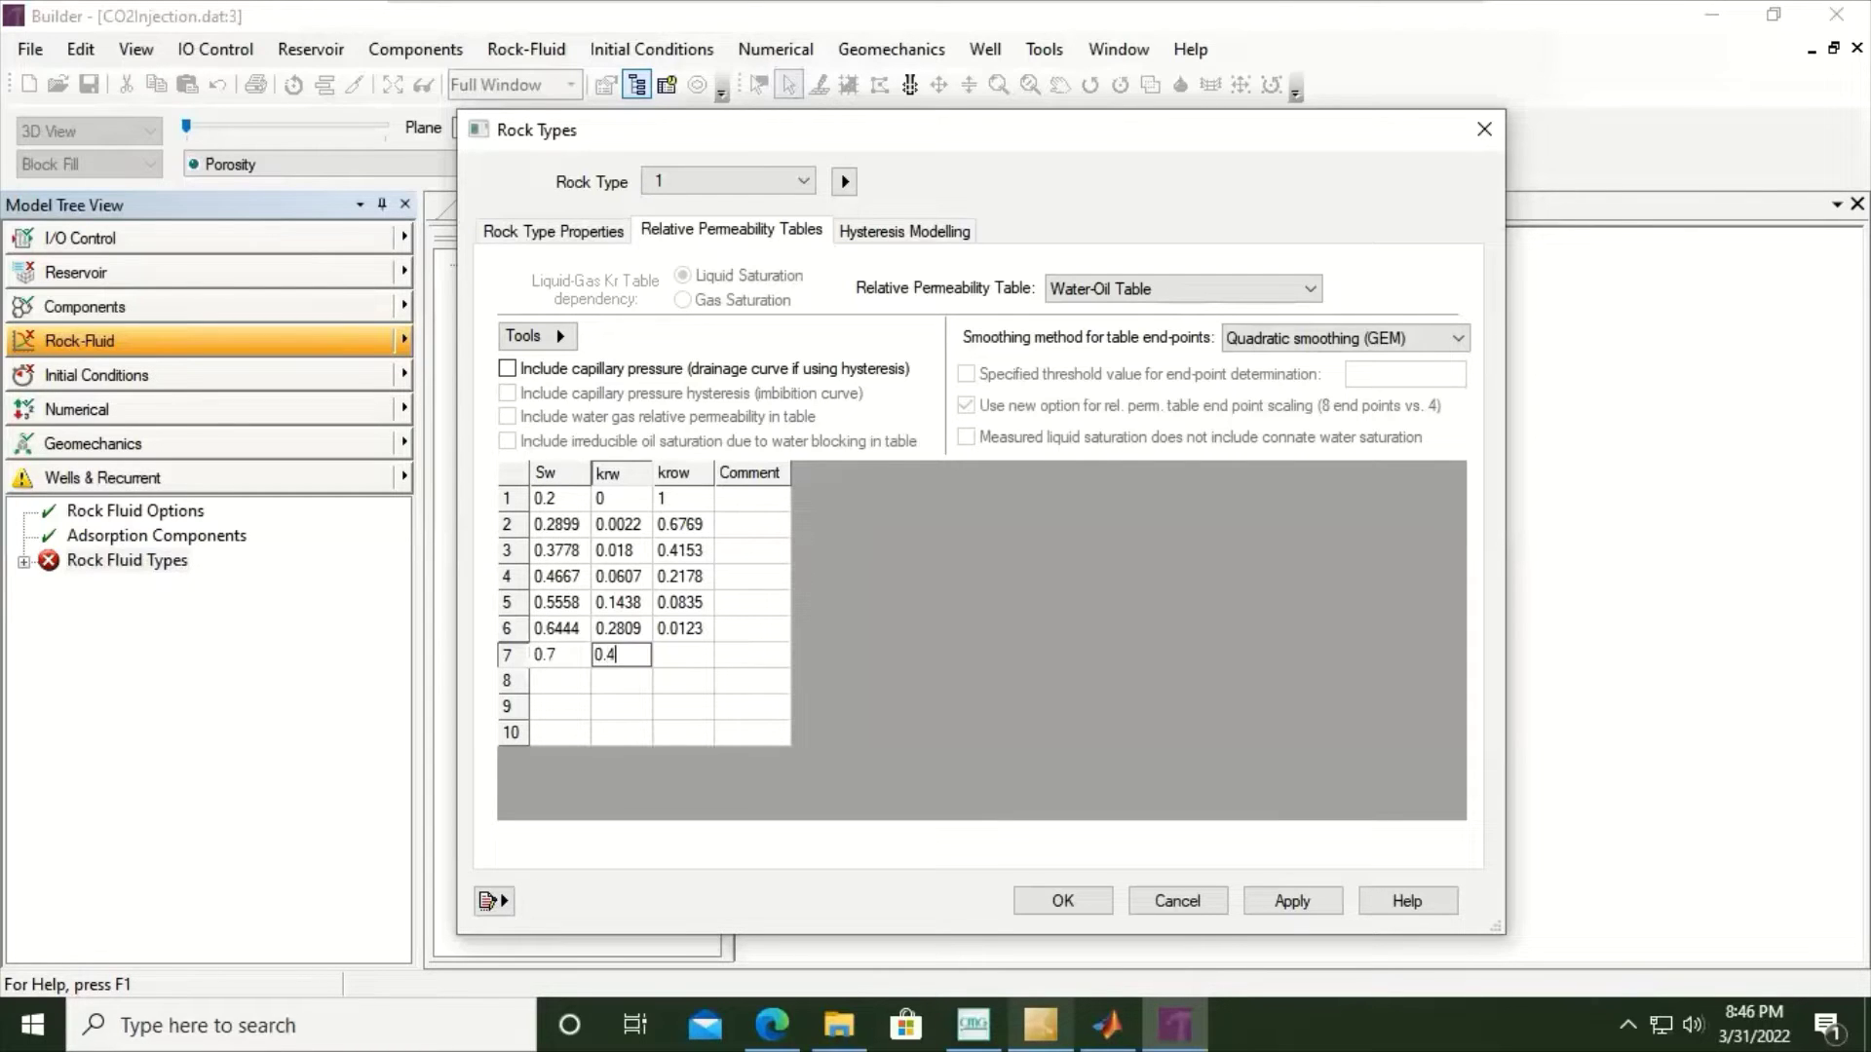
text(089)
key(Tab)
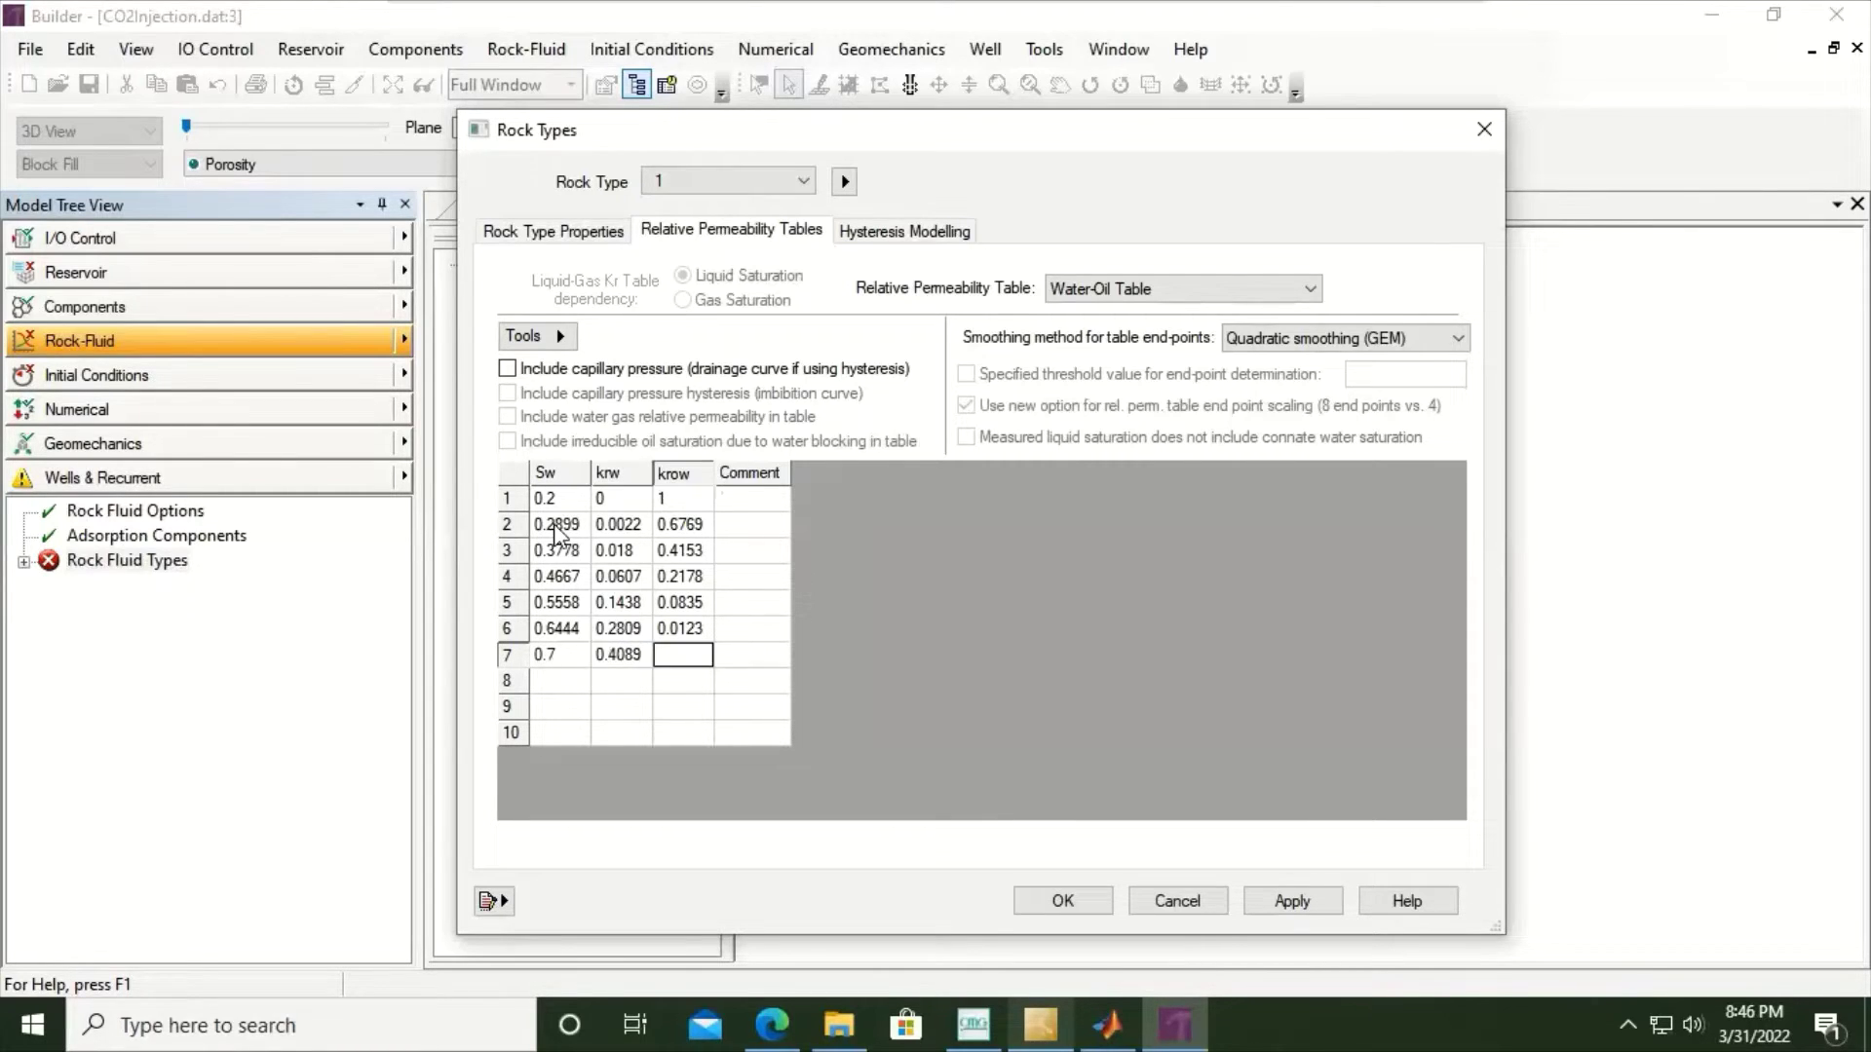
text(0)
key(Return)
key(Left)
key(Left)
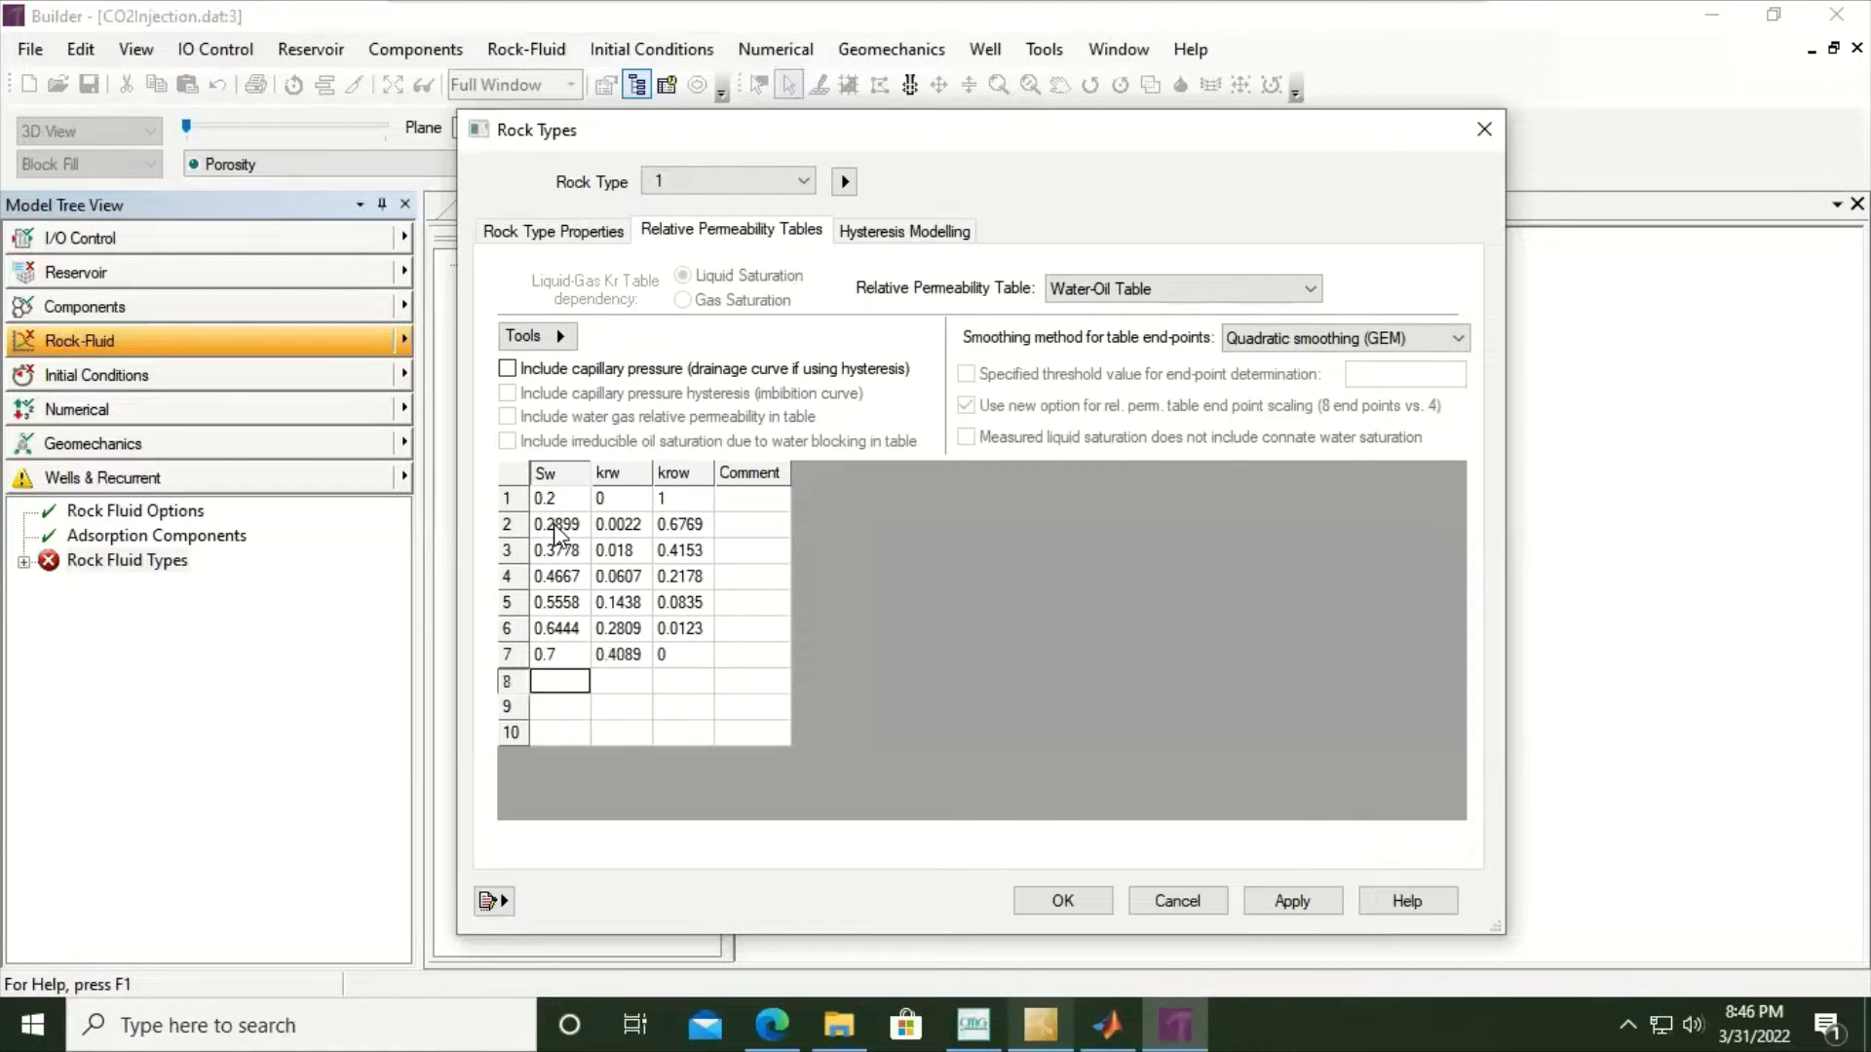
text(0.7333)
key(Tab)
text(0.)
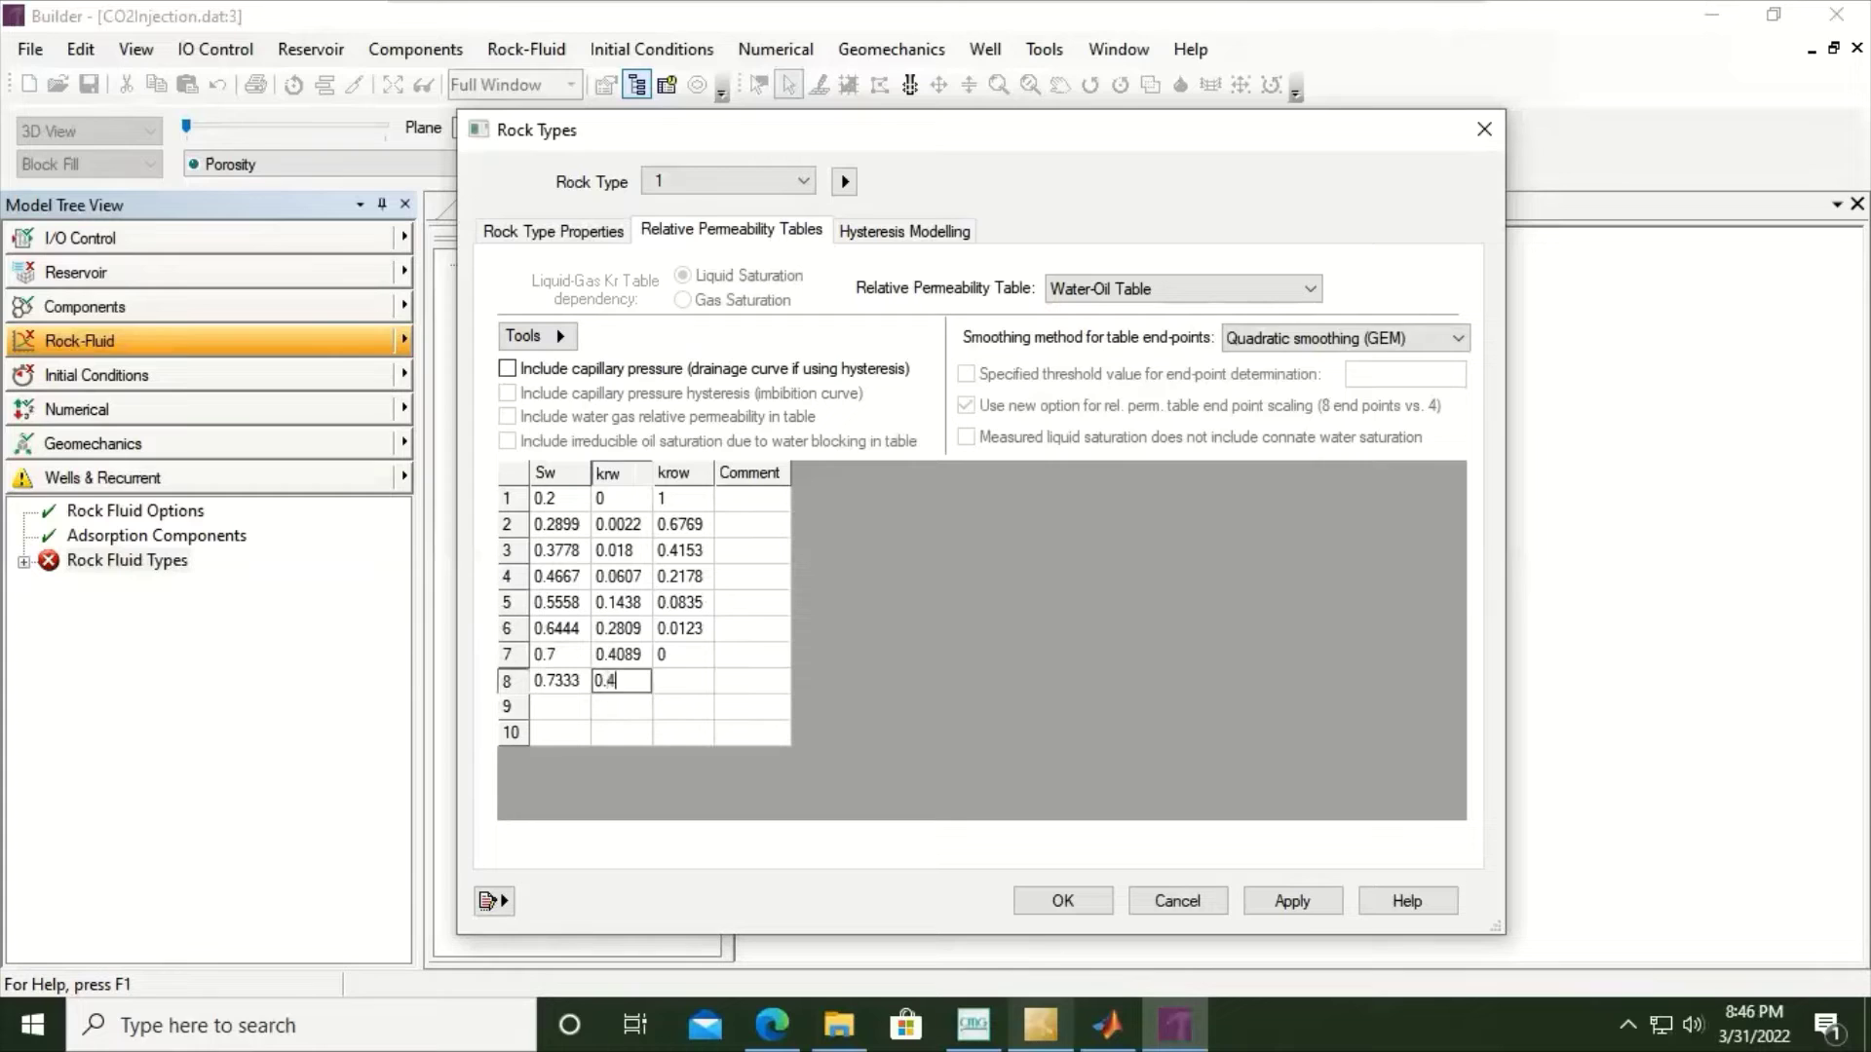
text(4855)
key(Tab)
text(0)
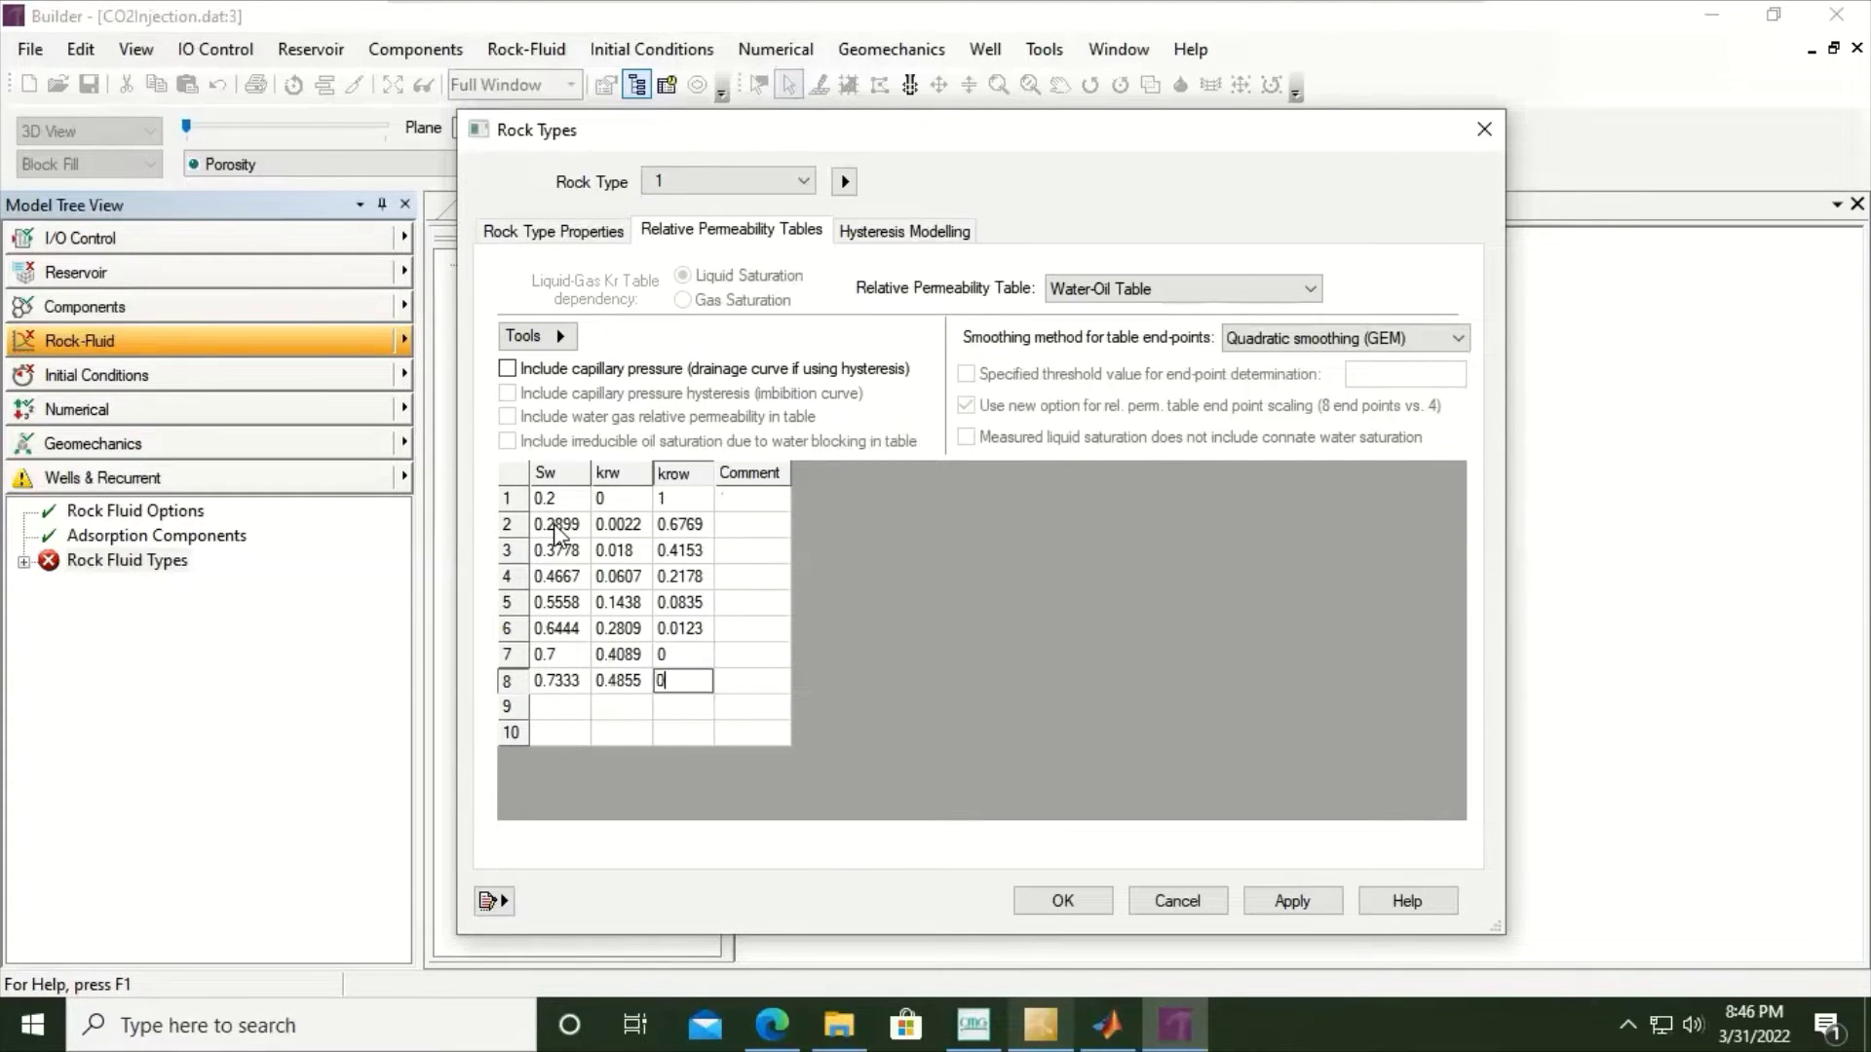
key(shift+Tab)
key(shift+Tab)
key(Down)
text(0)
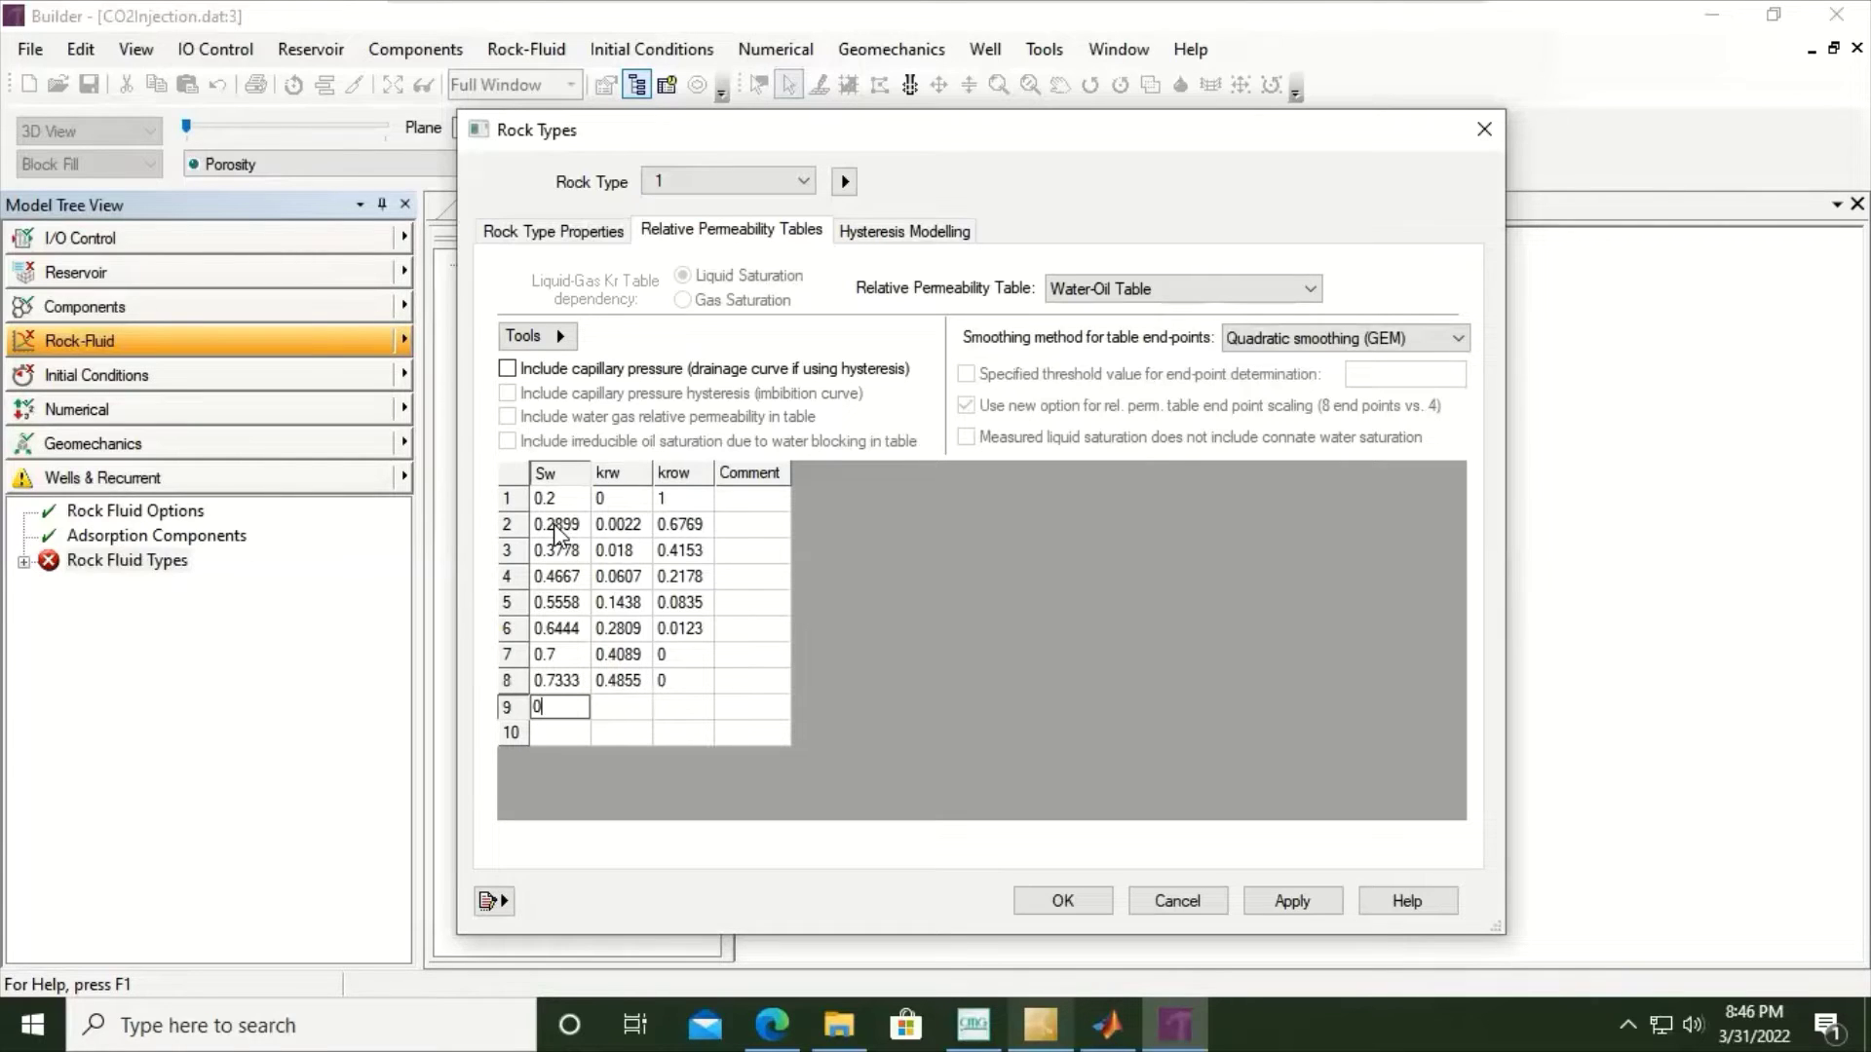
text(.8222)
key(Tab)
text(0)
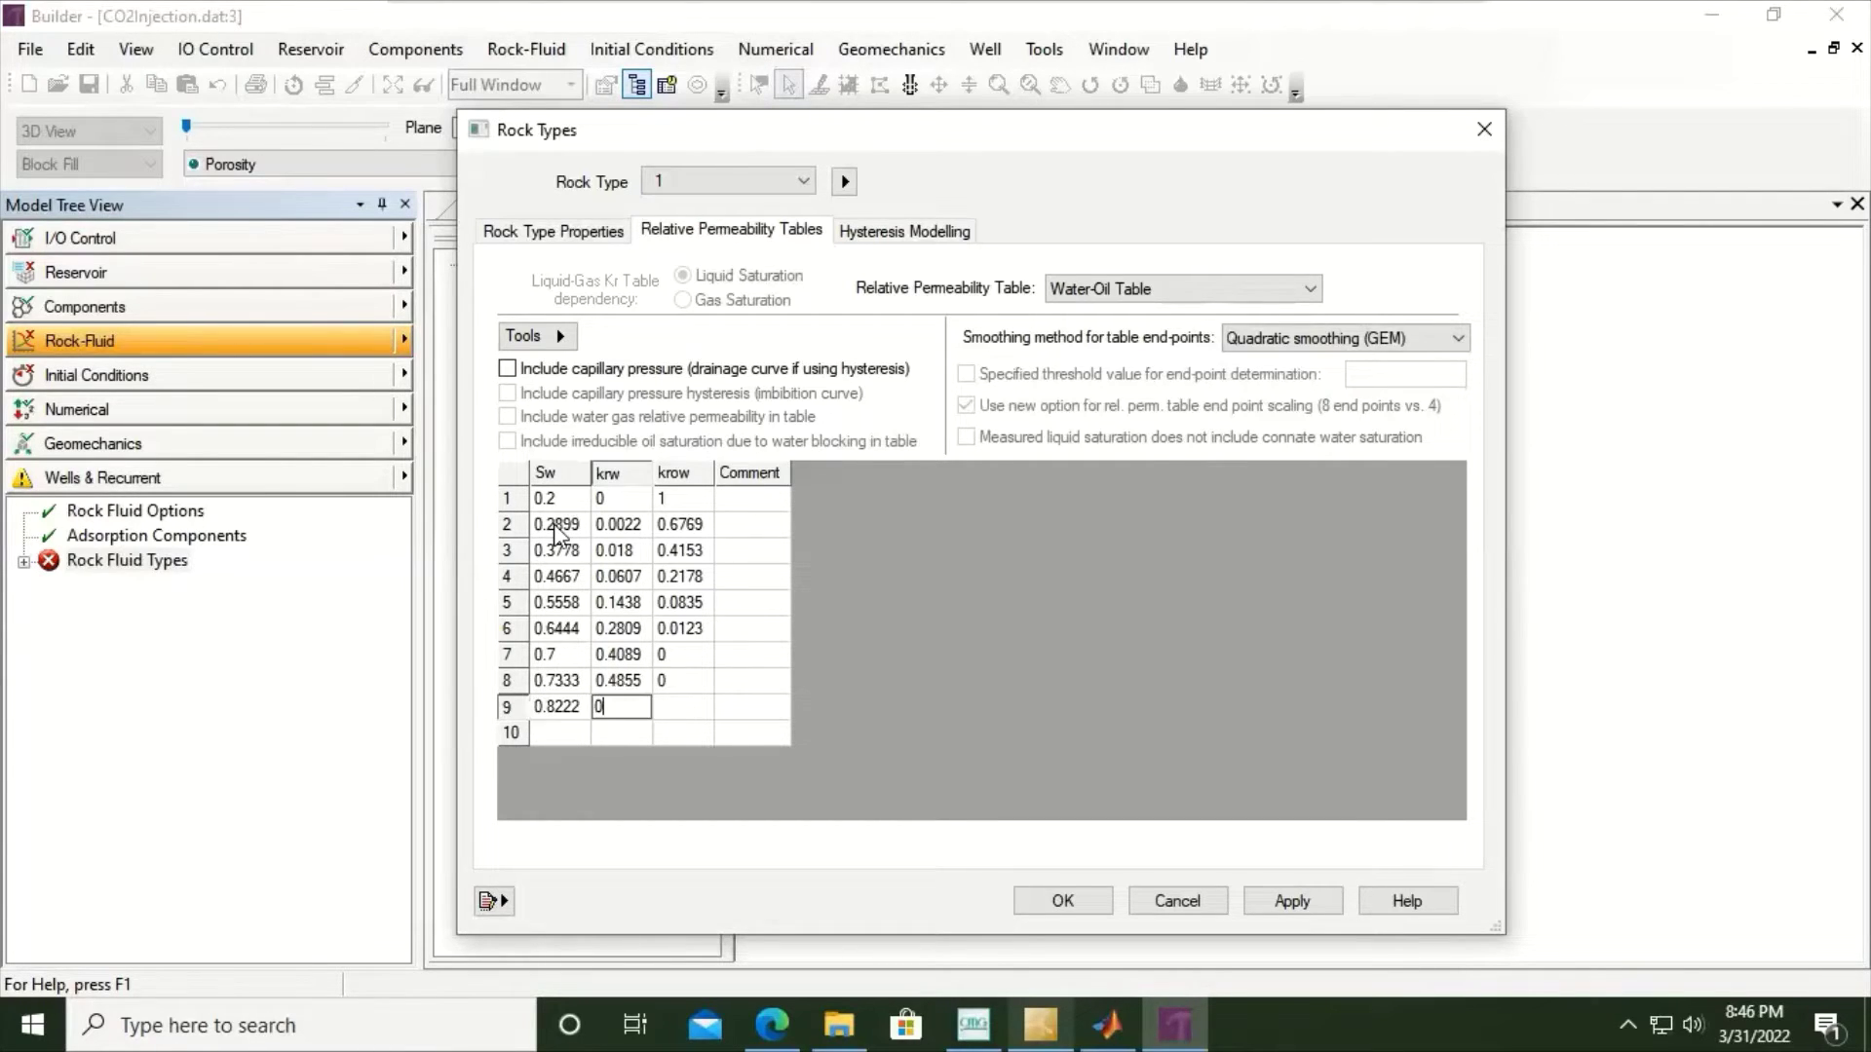
text(.7709)
key(Tab)
text(0)
key(Return)
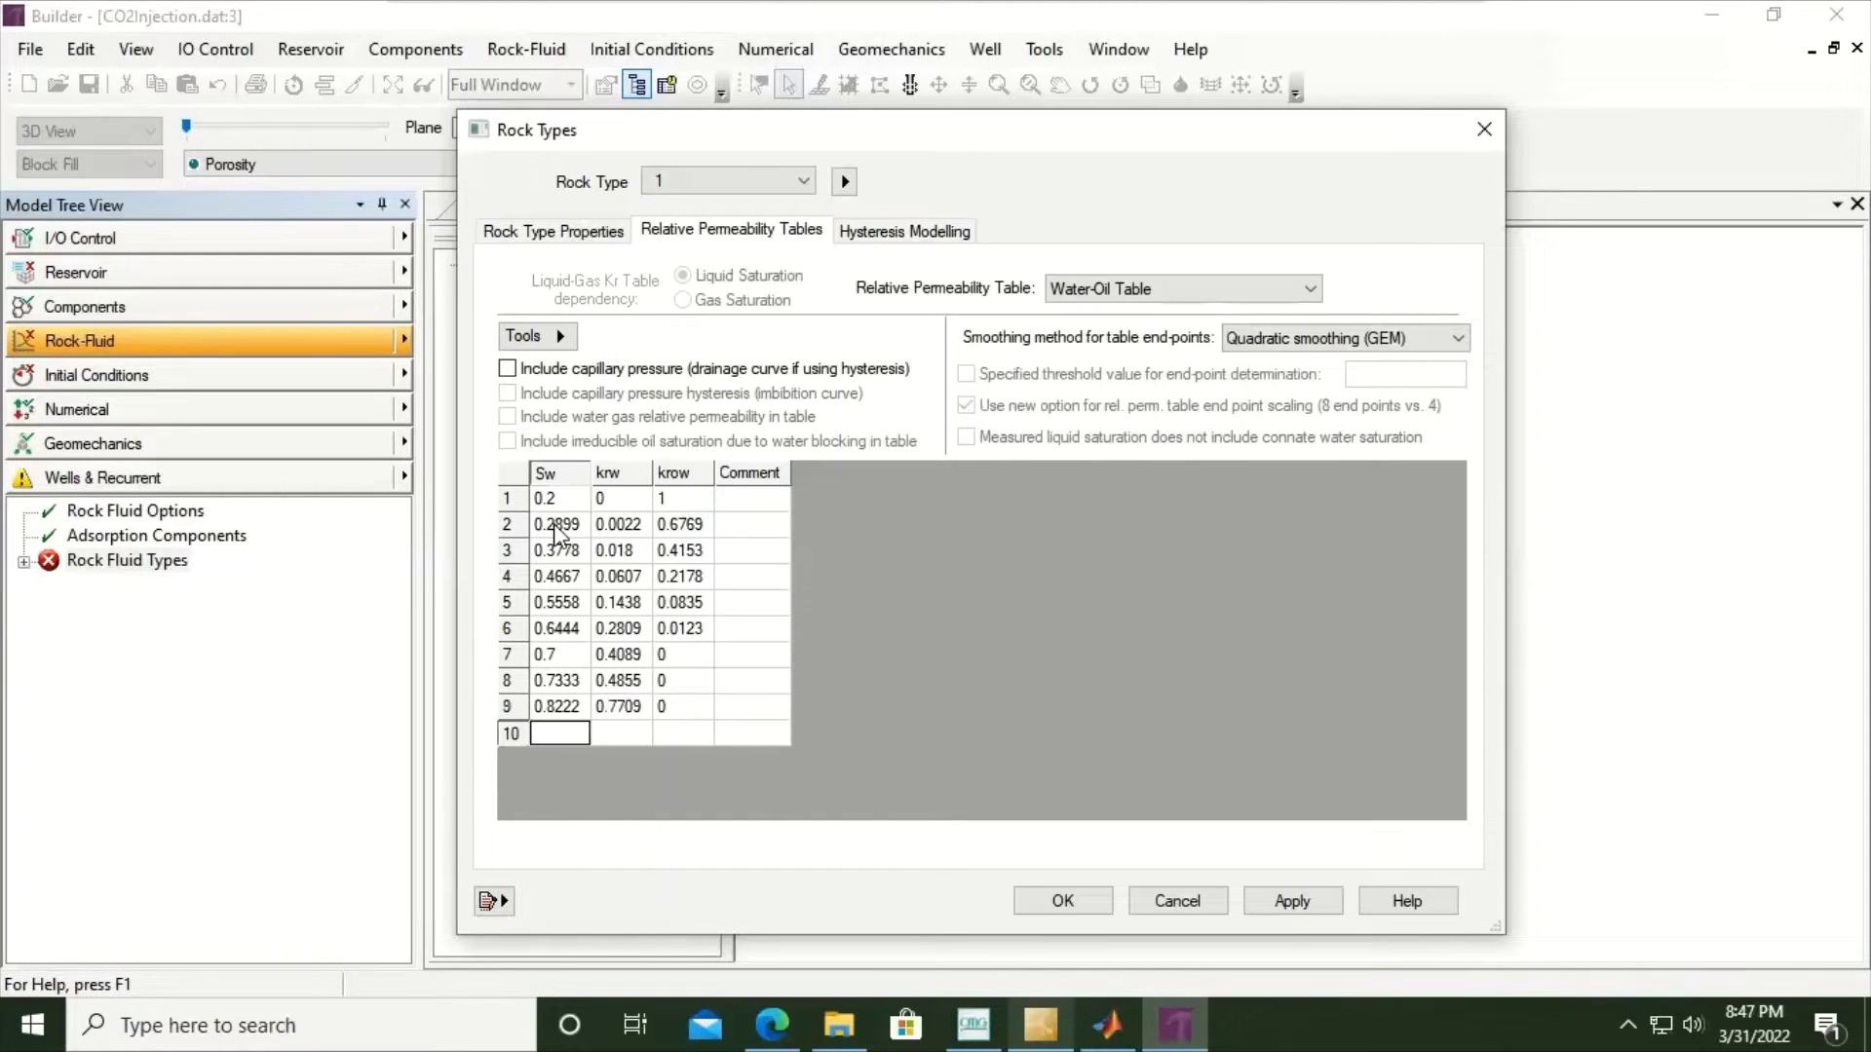
text(0.9111)
key(Tab)
text(0)
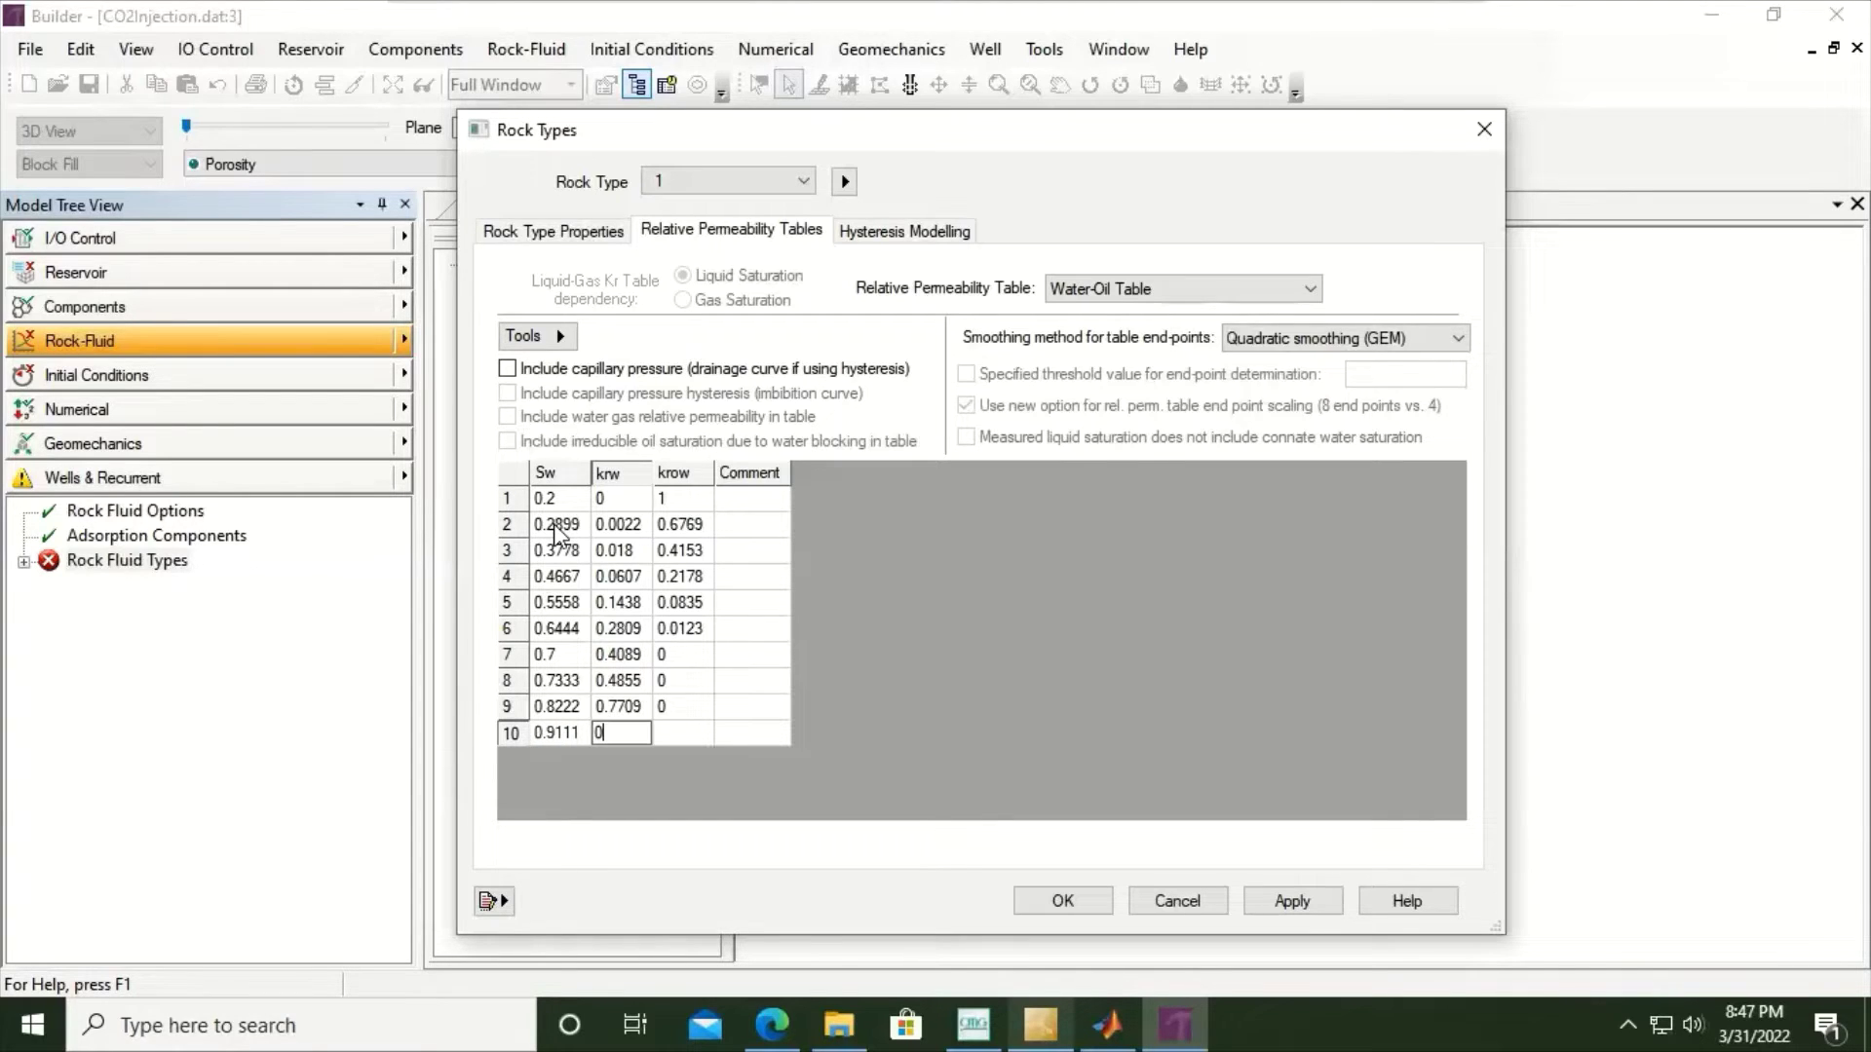
text(.8)
key(BackSpace)
text(95)
key(Tab)
text(0)
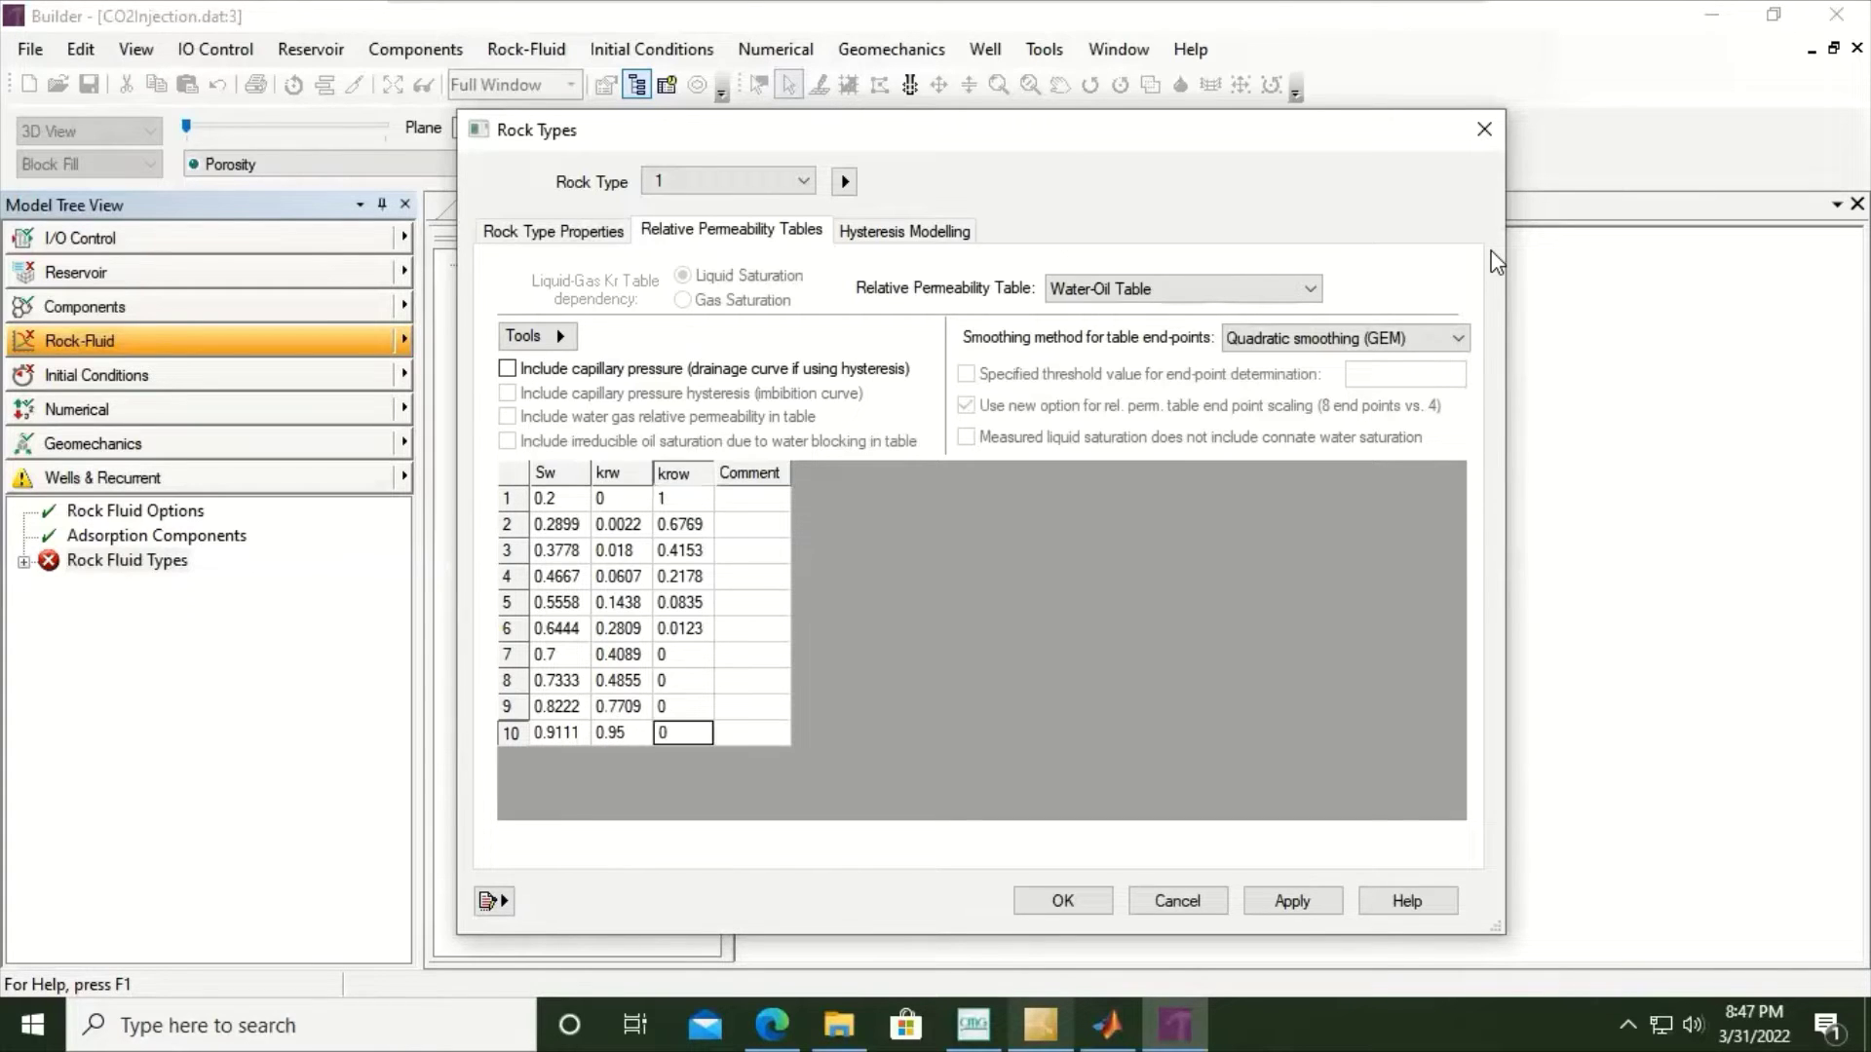
- Insert a row at row 10, fill it from row 11, and set row 11 to Sw 1, krw 0.9999, krow 0
right_click(518, 741)
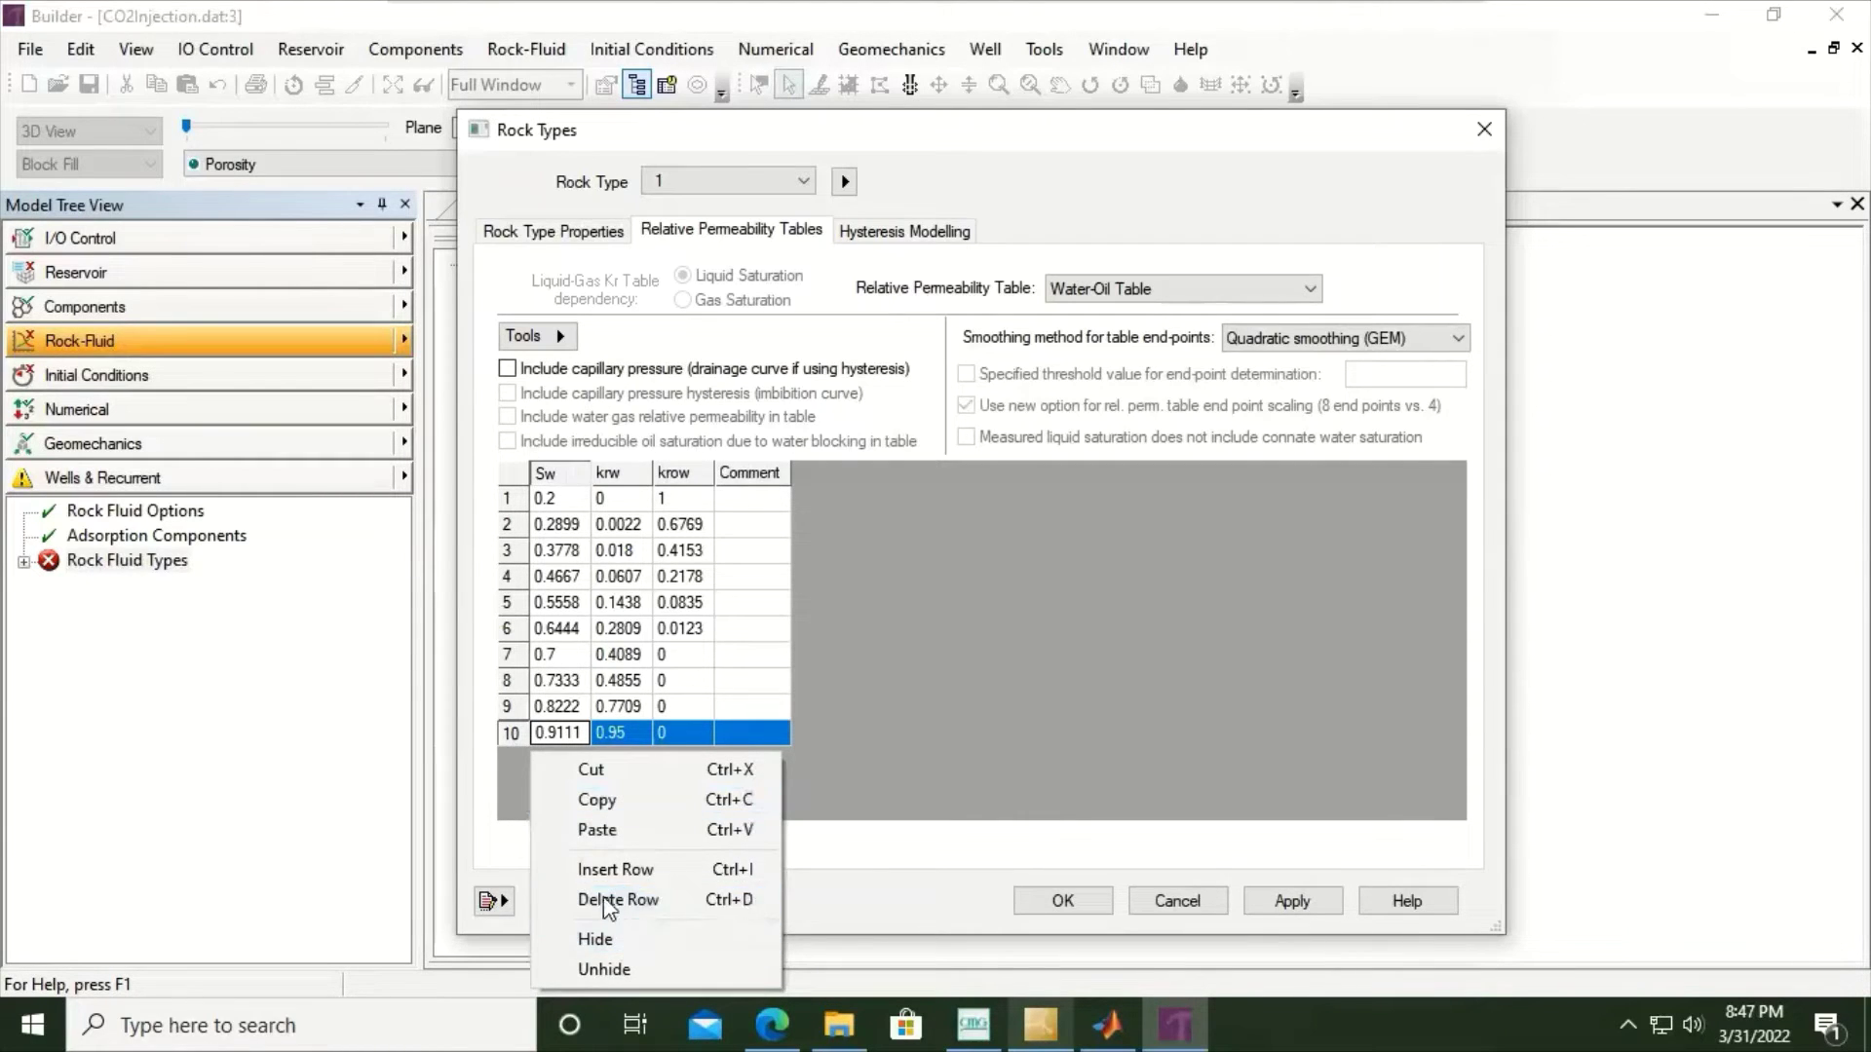
click(633, 870)
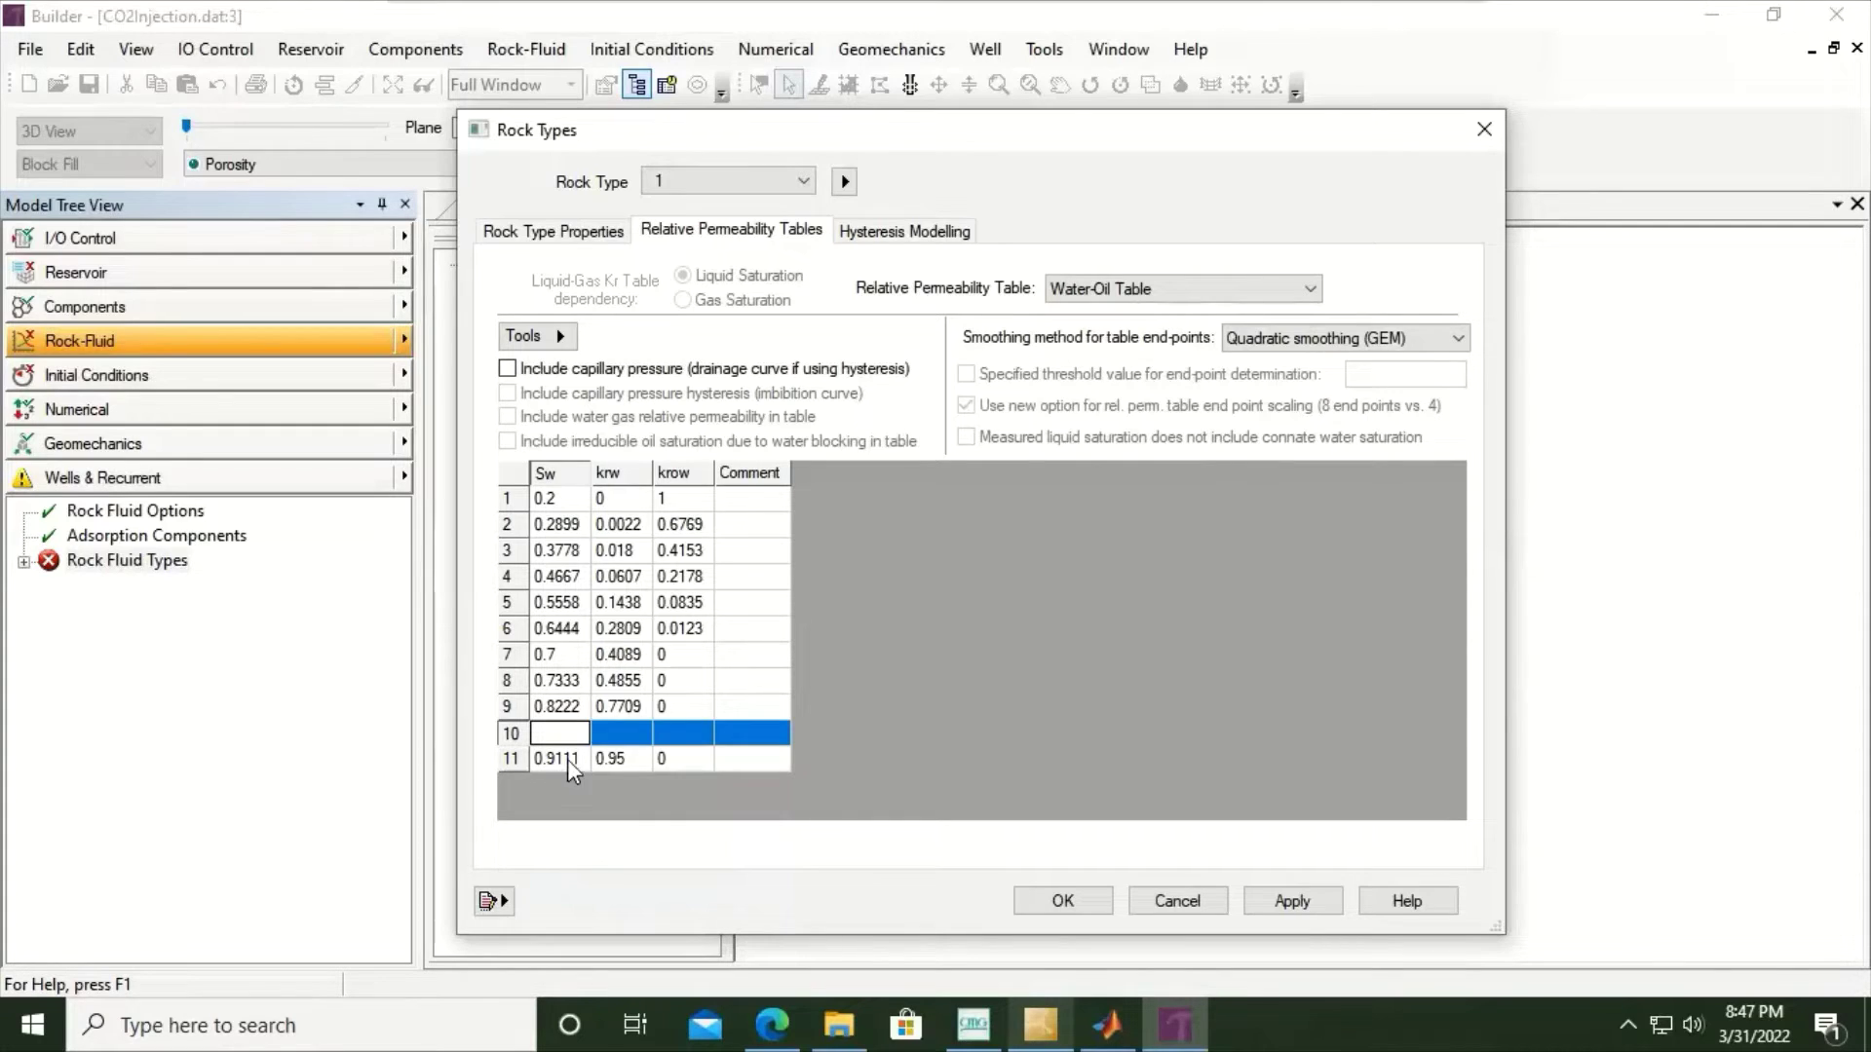
drag(567, 758, 664, 752)
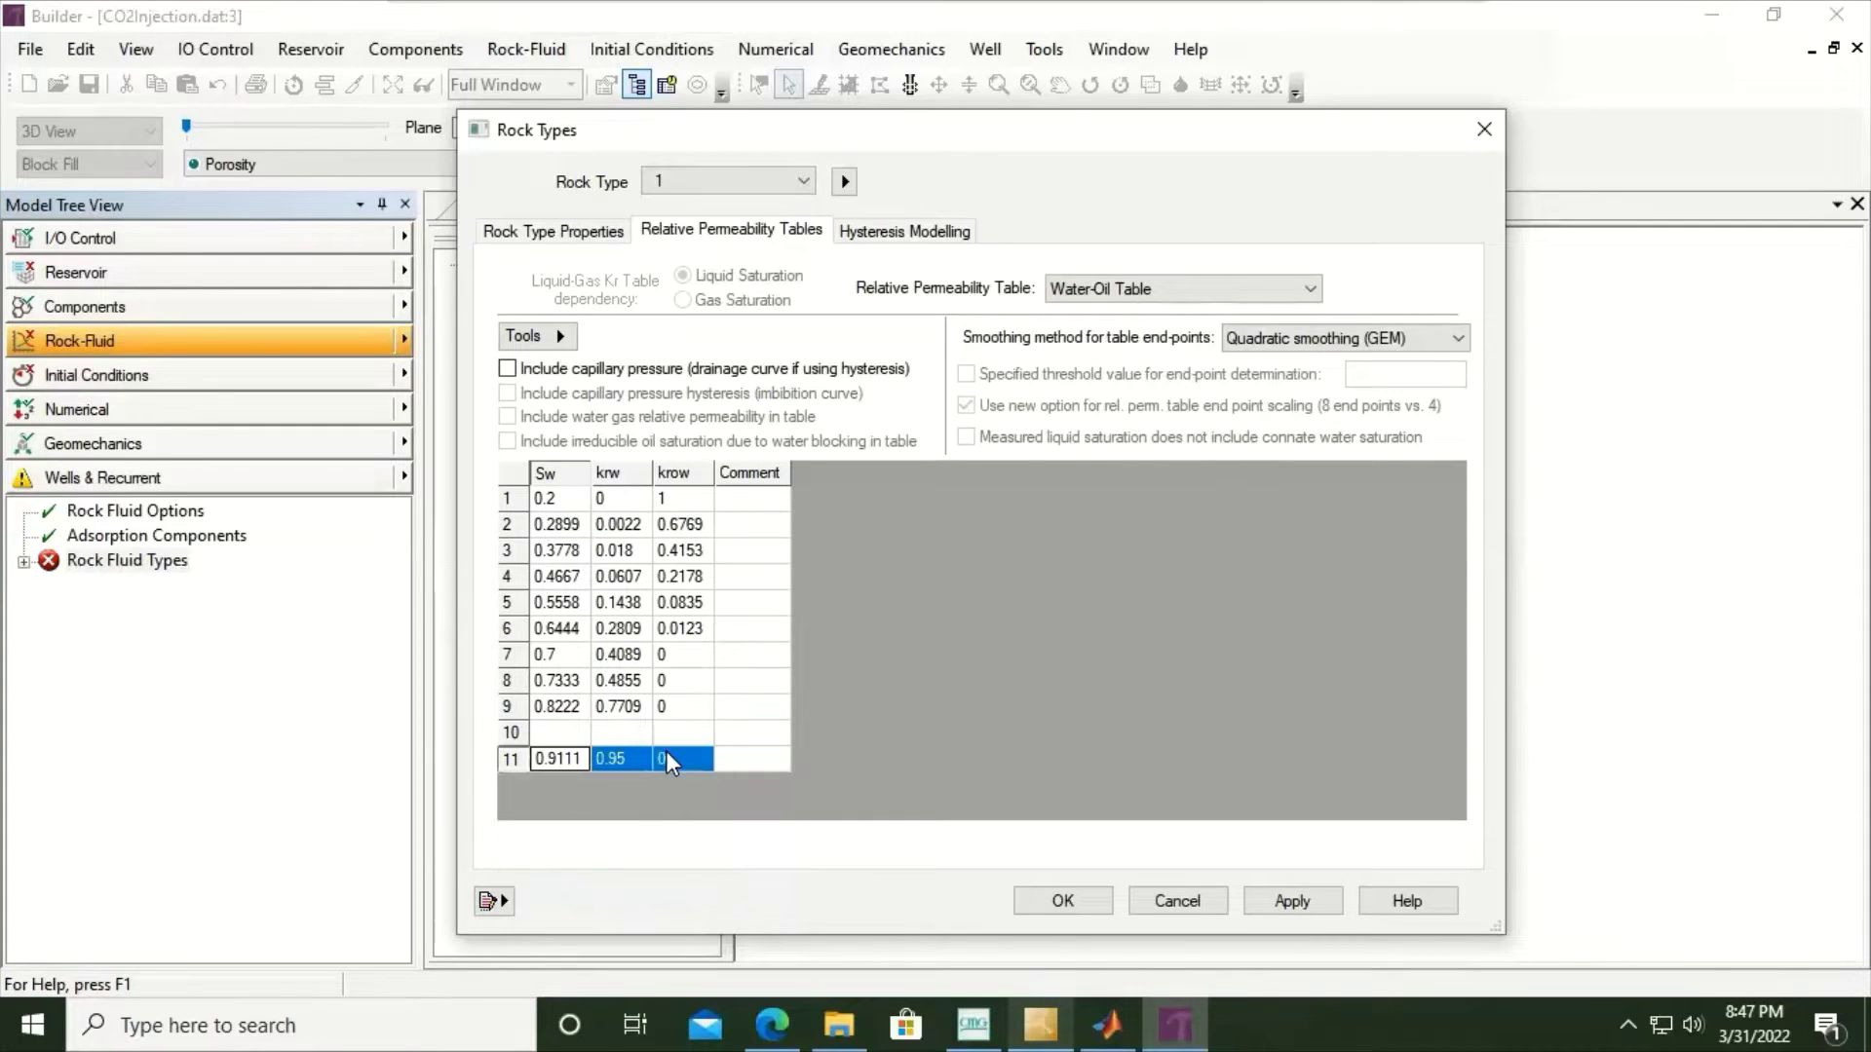
key(ctrl+c)
click(566, 733)
key(ctrl+v)
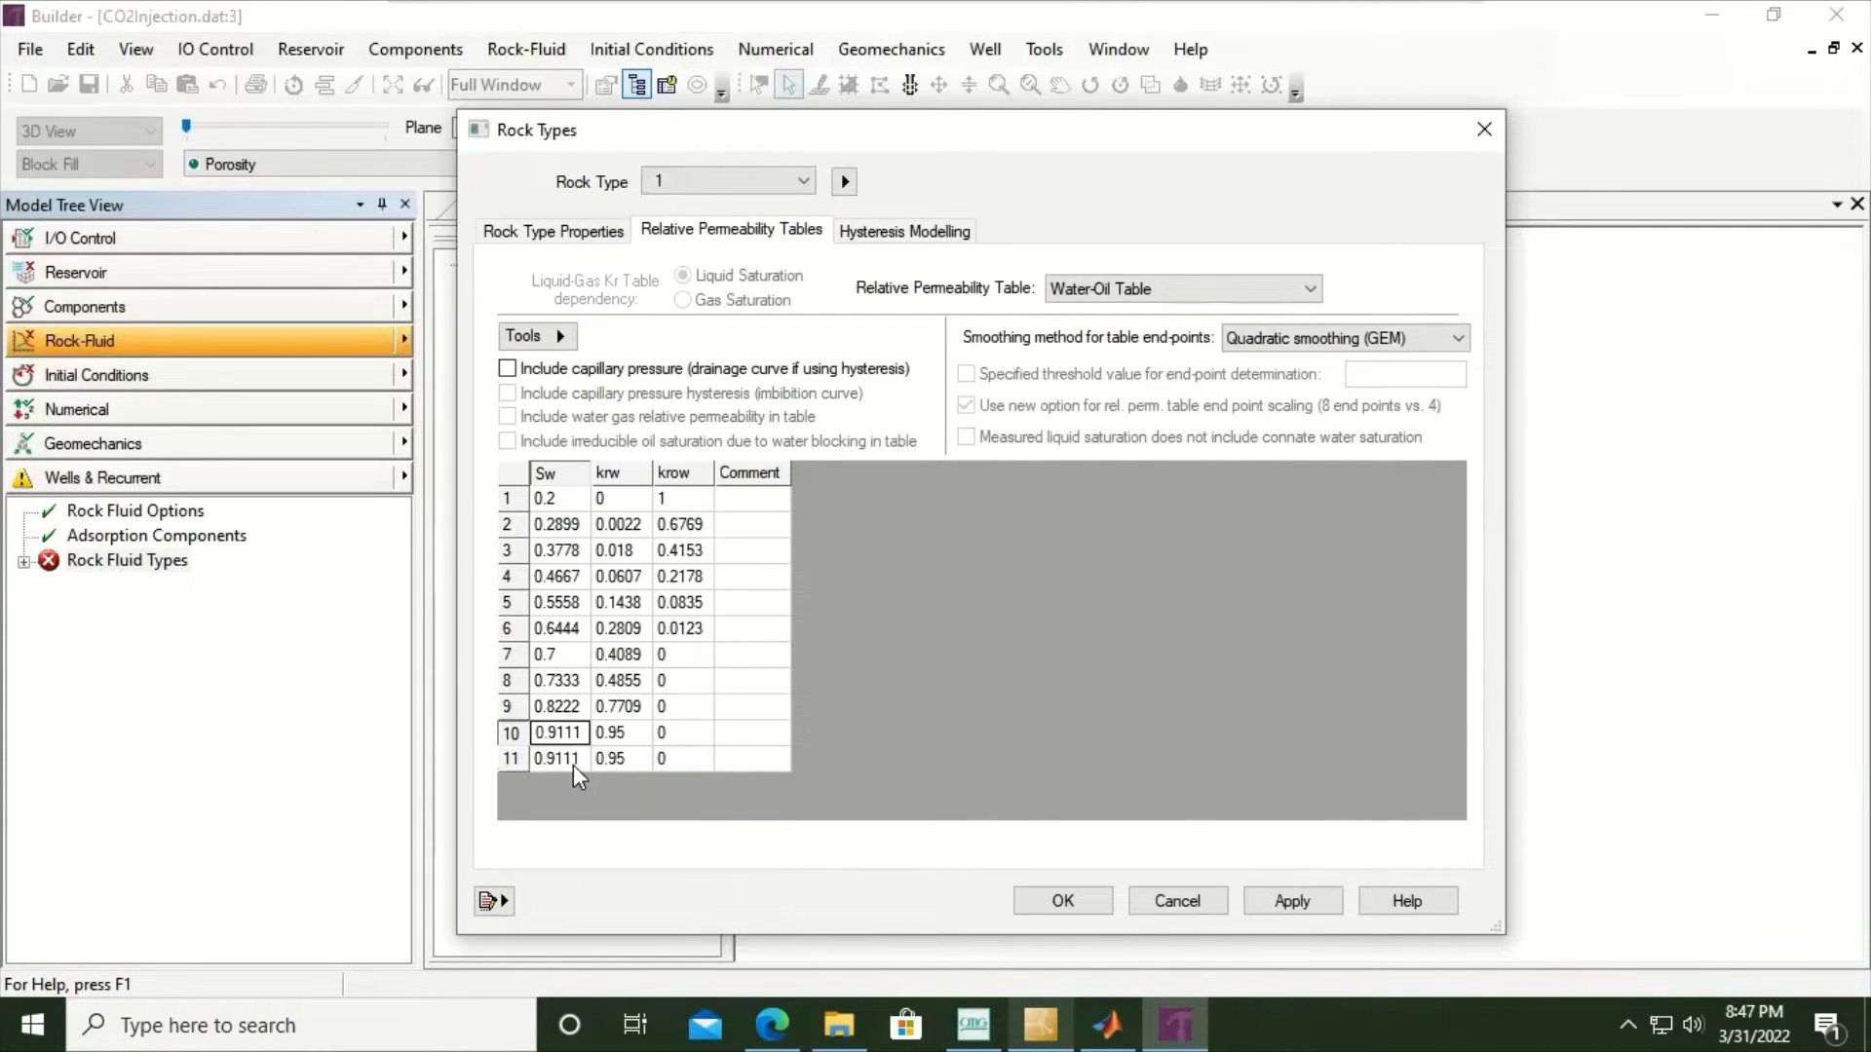
click(573, 764)
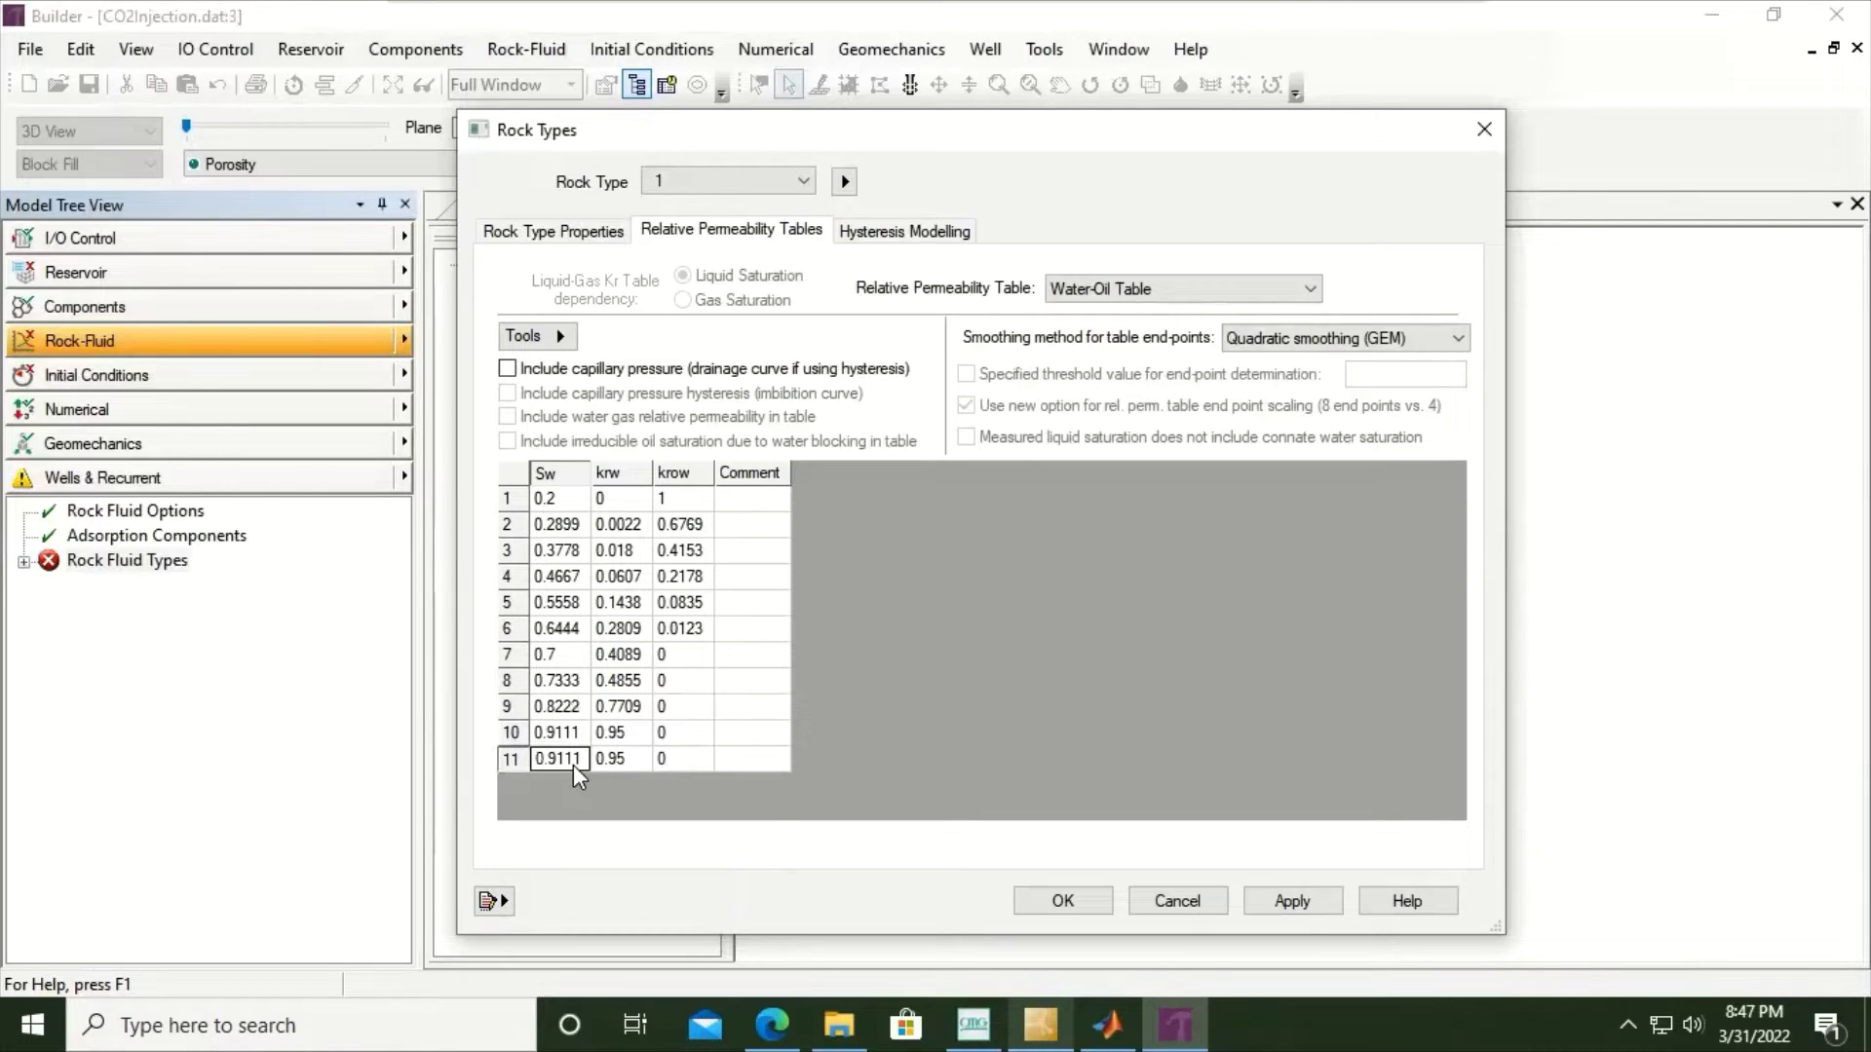
key(Tab)
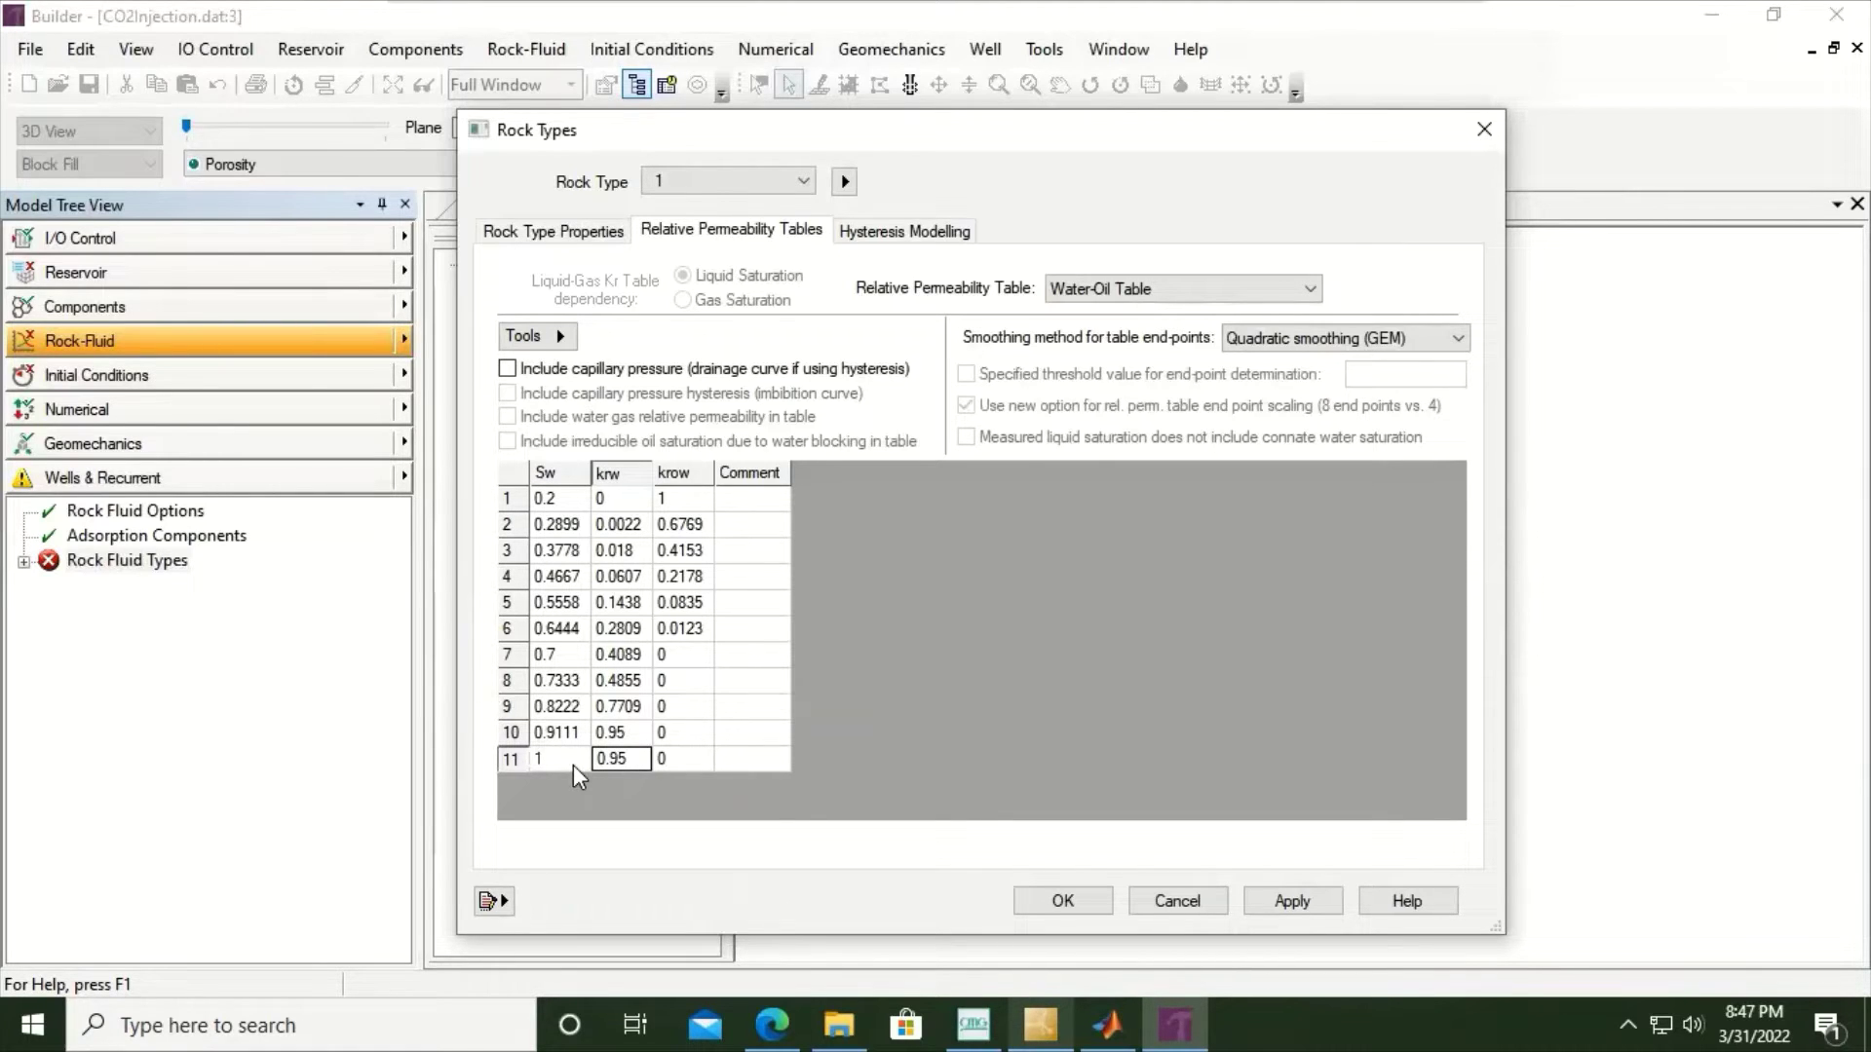
text(0.9999)
key(Tab)
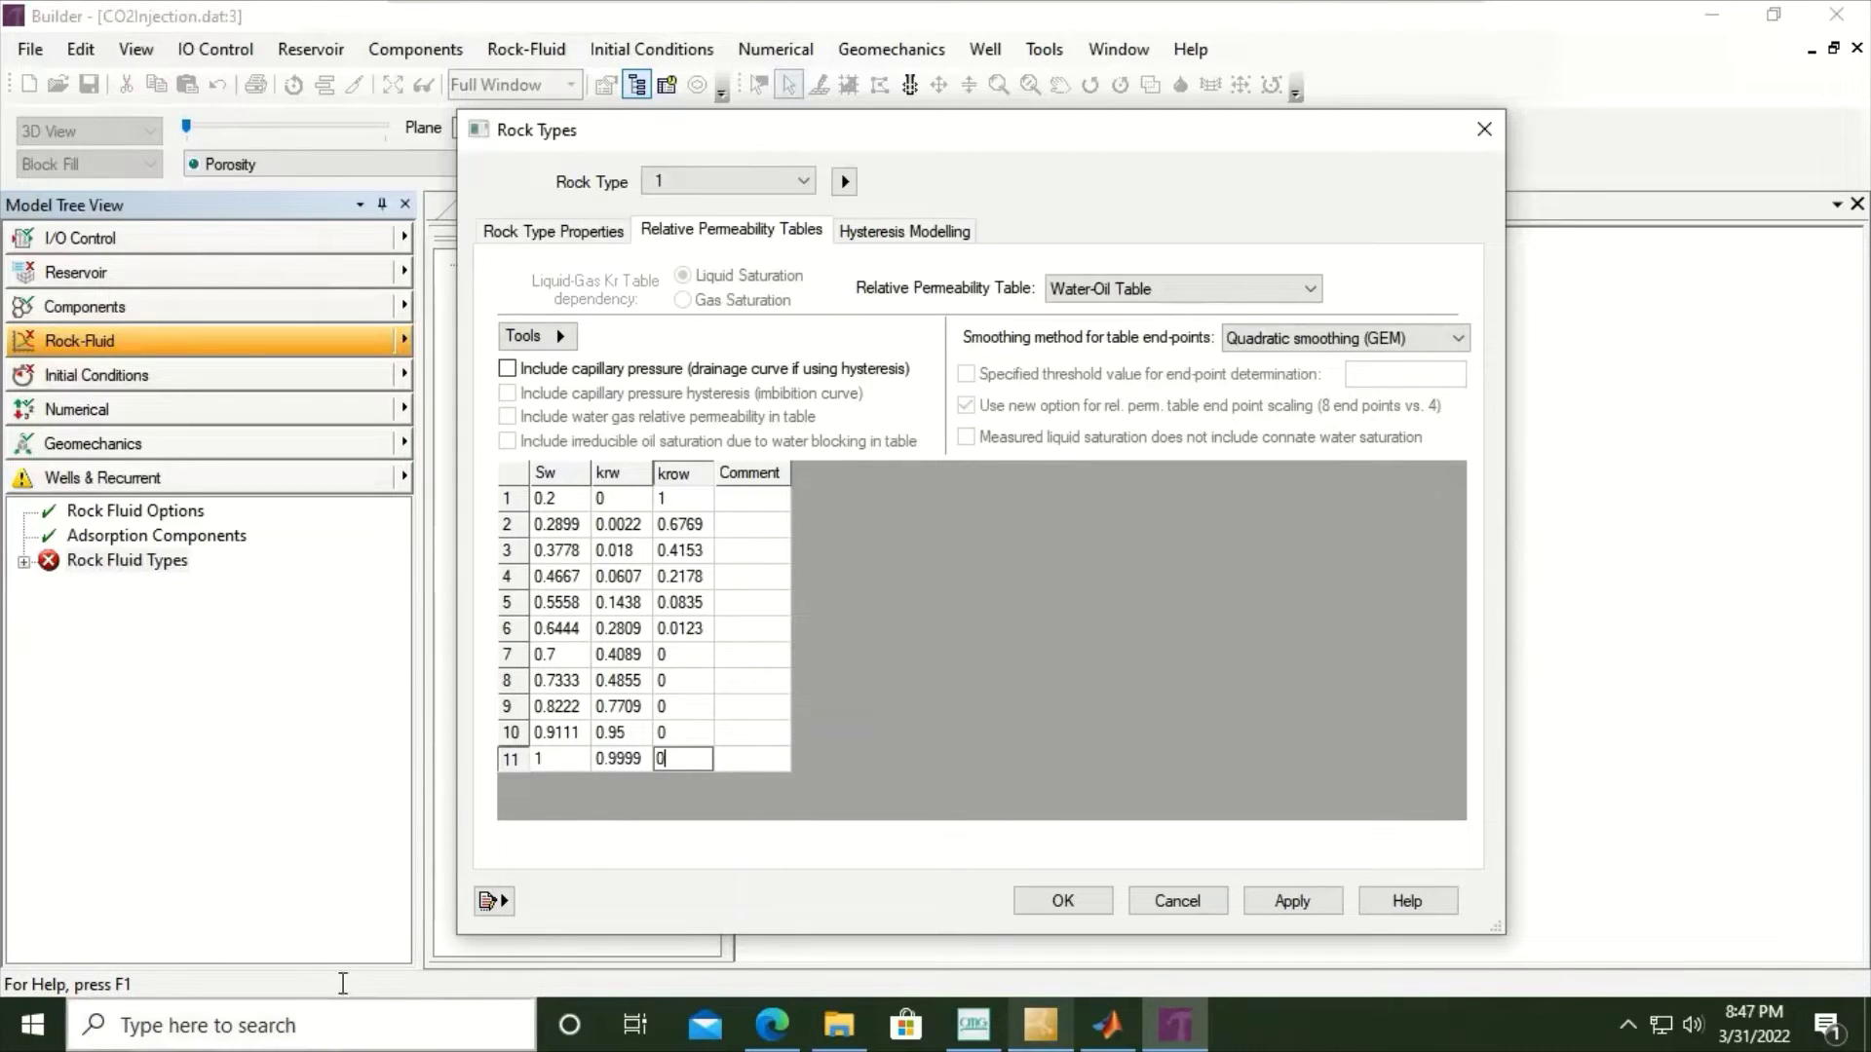
click(779, 549)
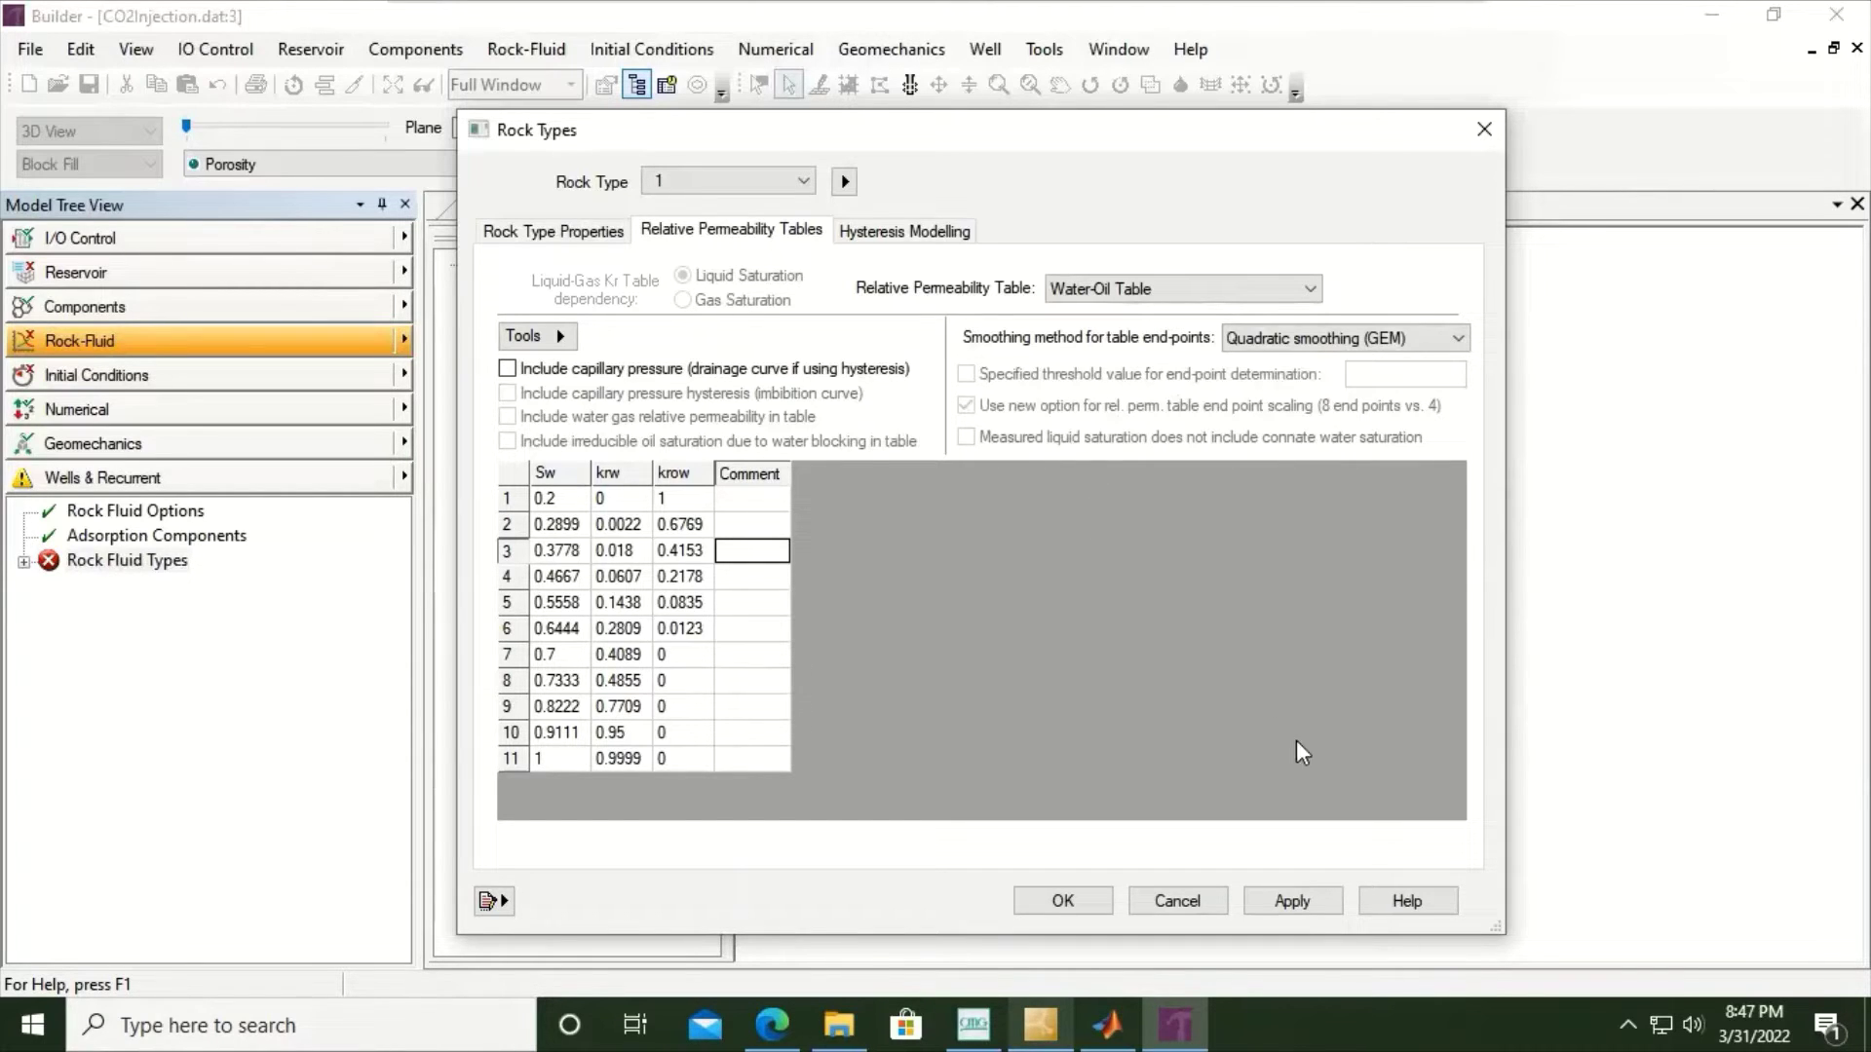
- Apply the water-oil table and view its krw and krow versus Sw plot
click(1307, 905)
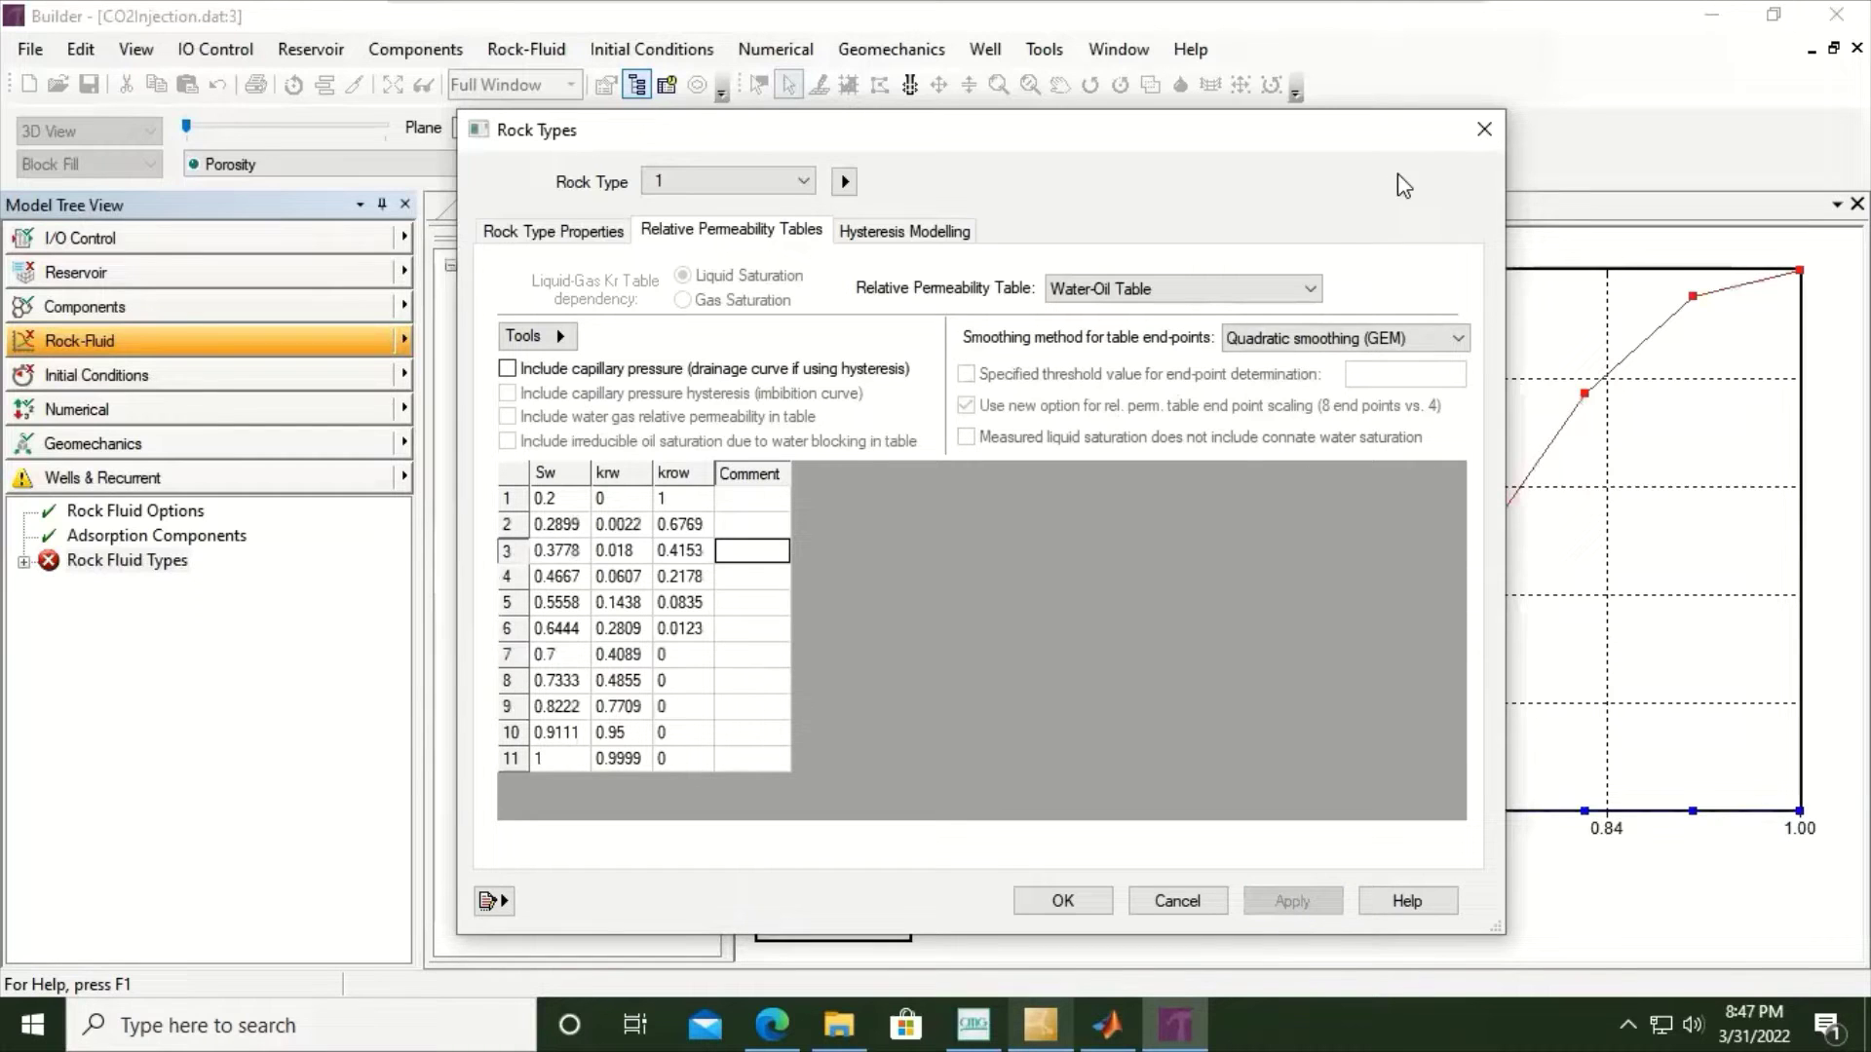
drag(1425, 135, 1004, 938)
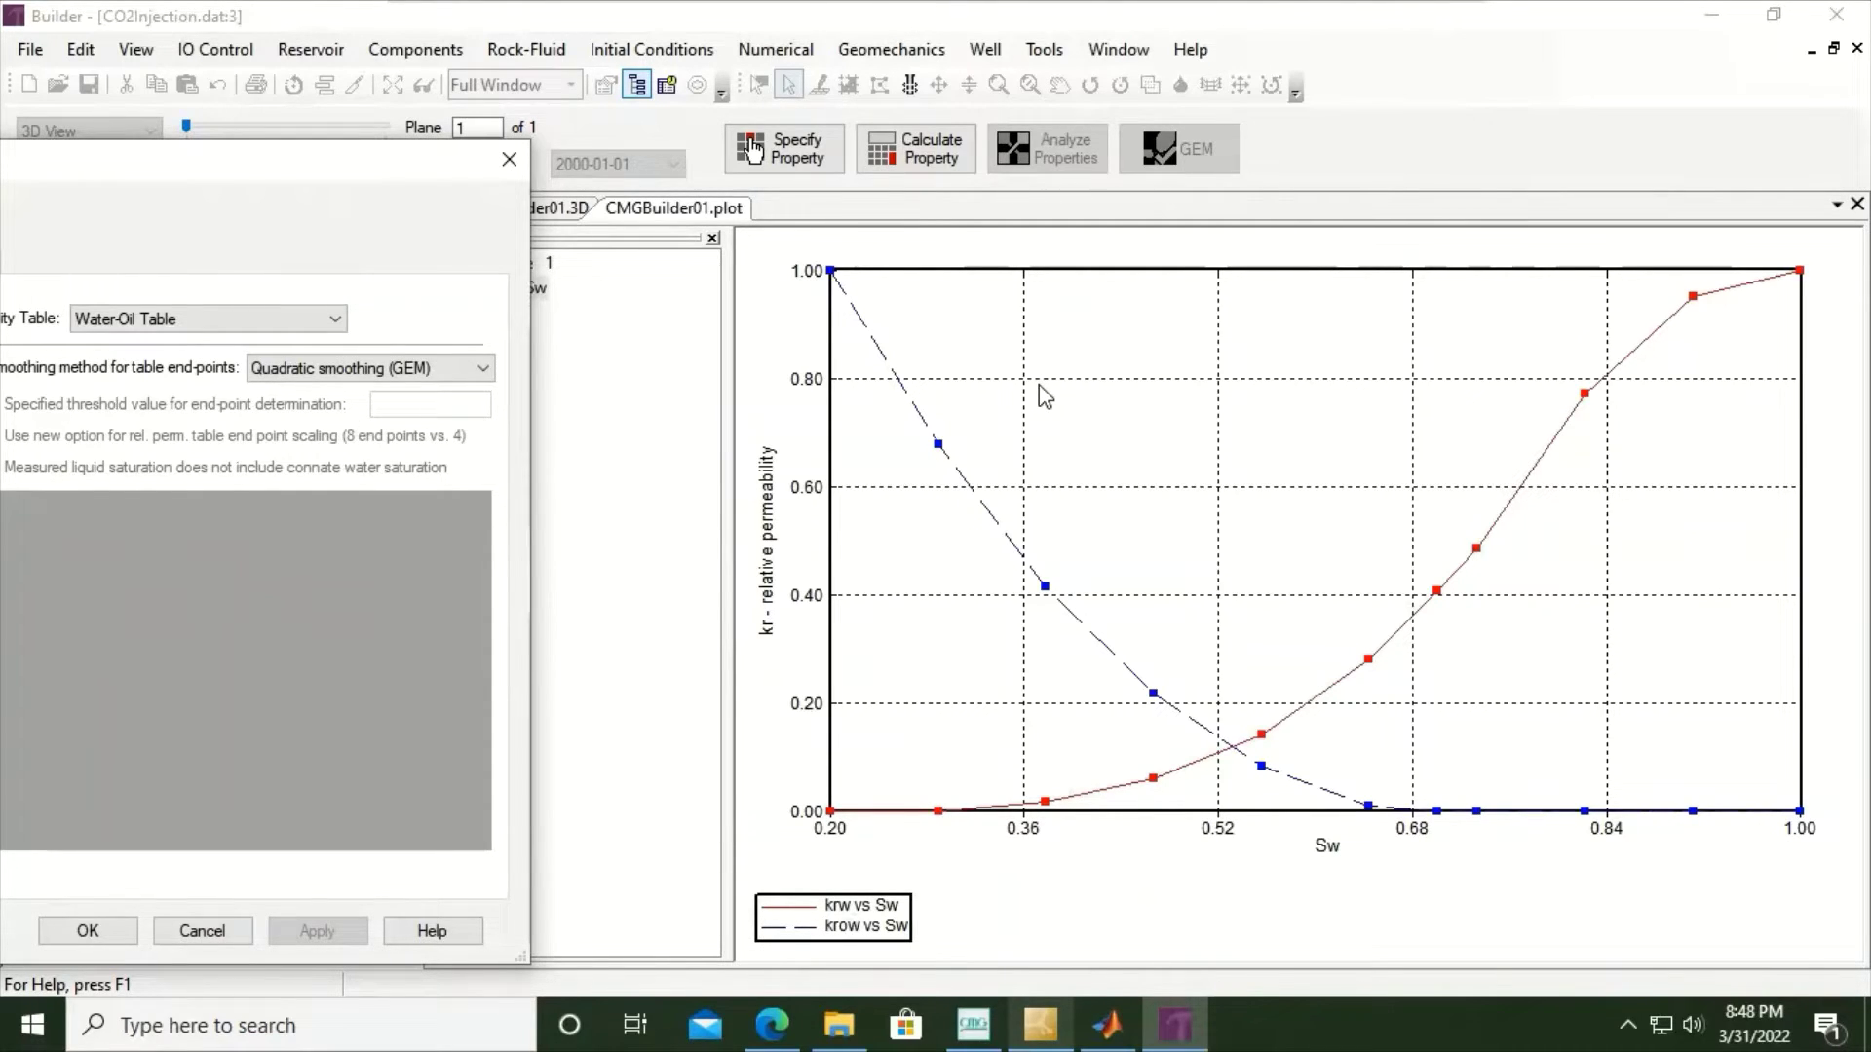
drag(297, 162, 1378, 137)
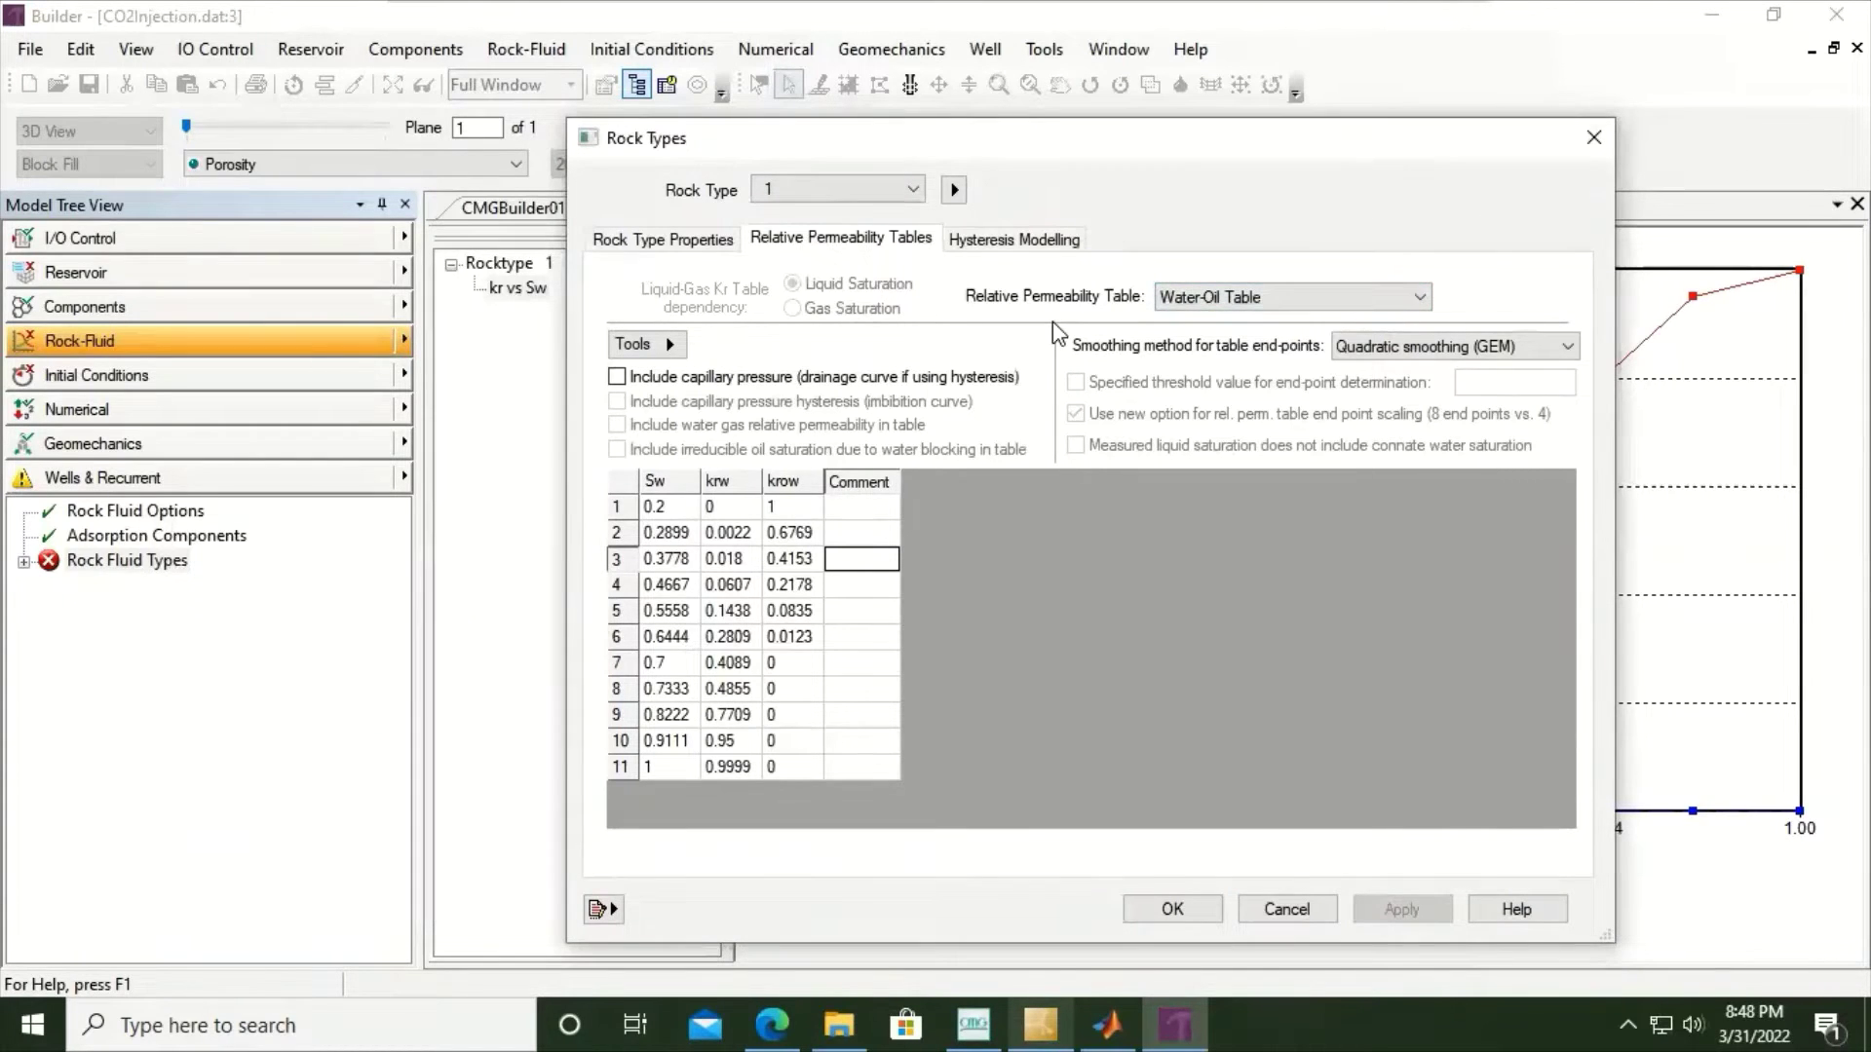
click(1233, 300)
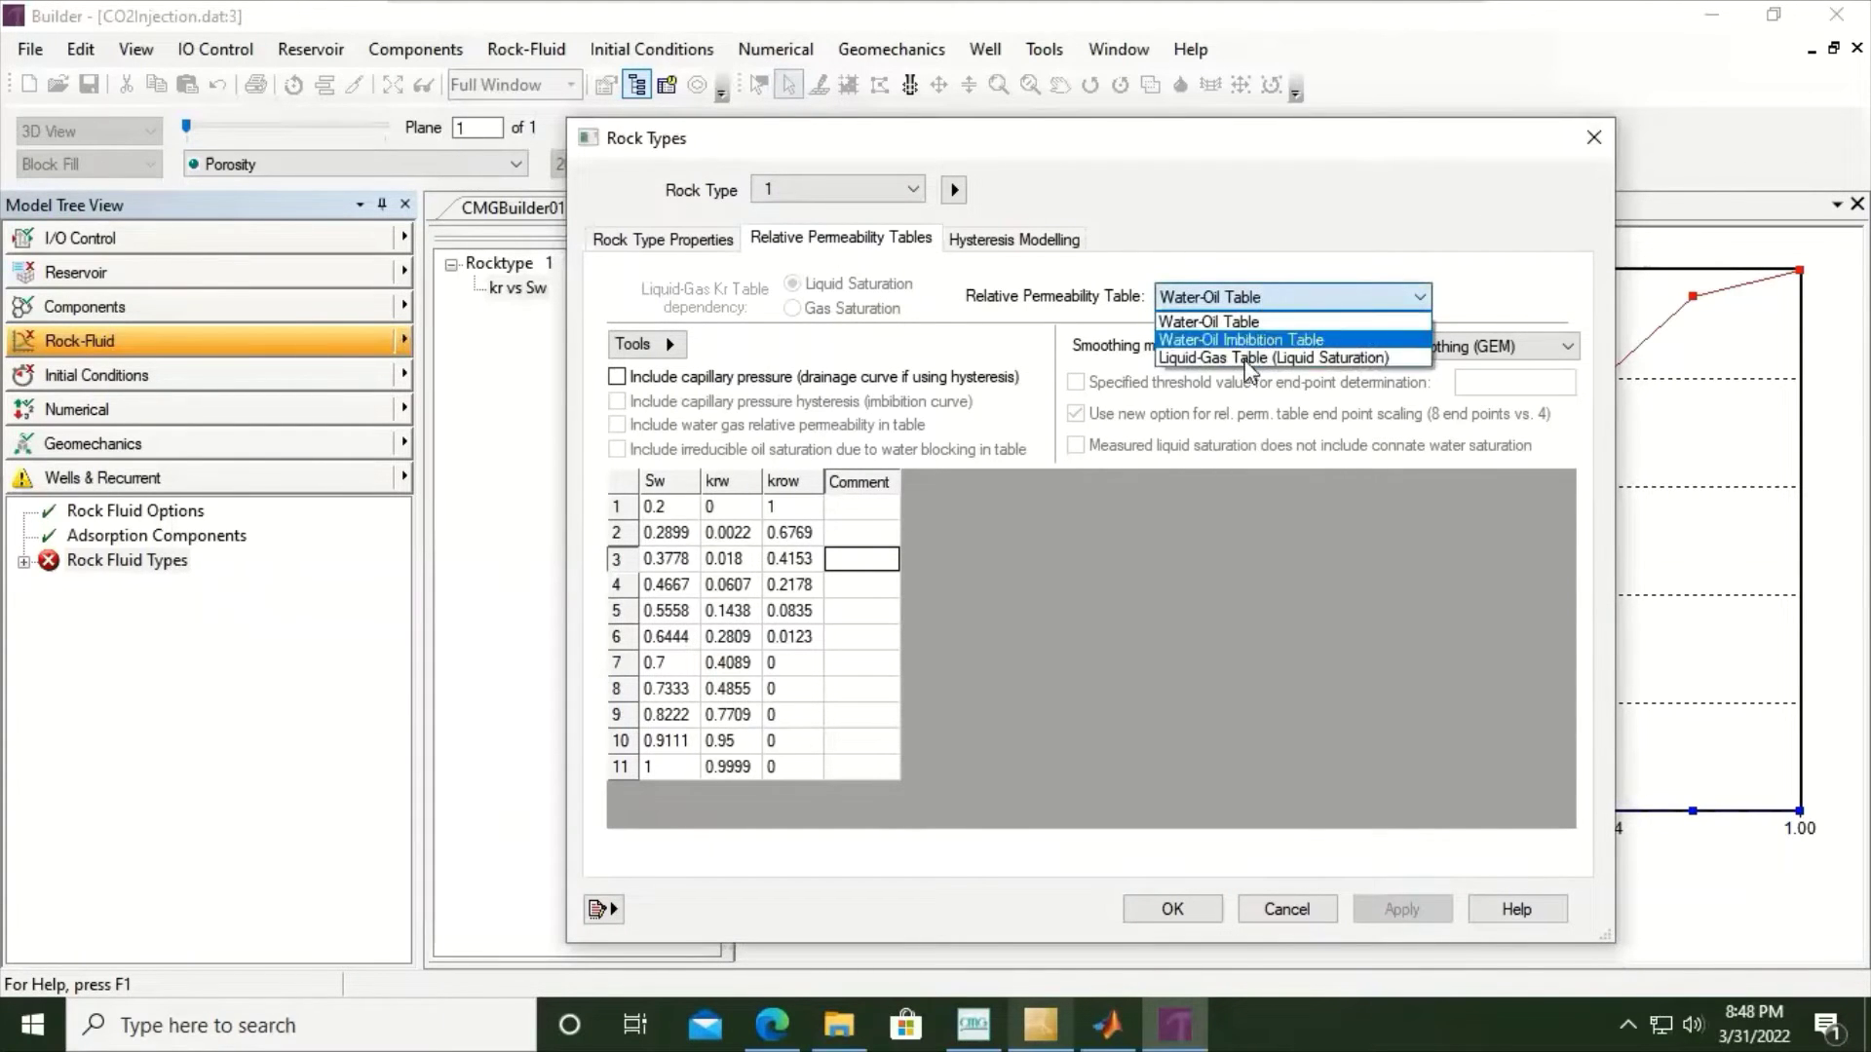
- Select the Liquid-Gas Table based on Gas Saturation and exclude capillary pressure
click(1313, 358)
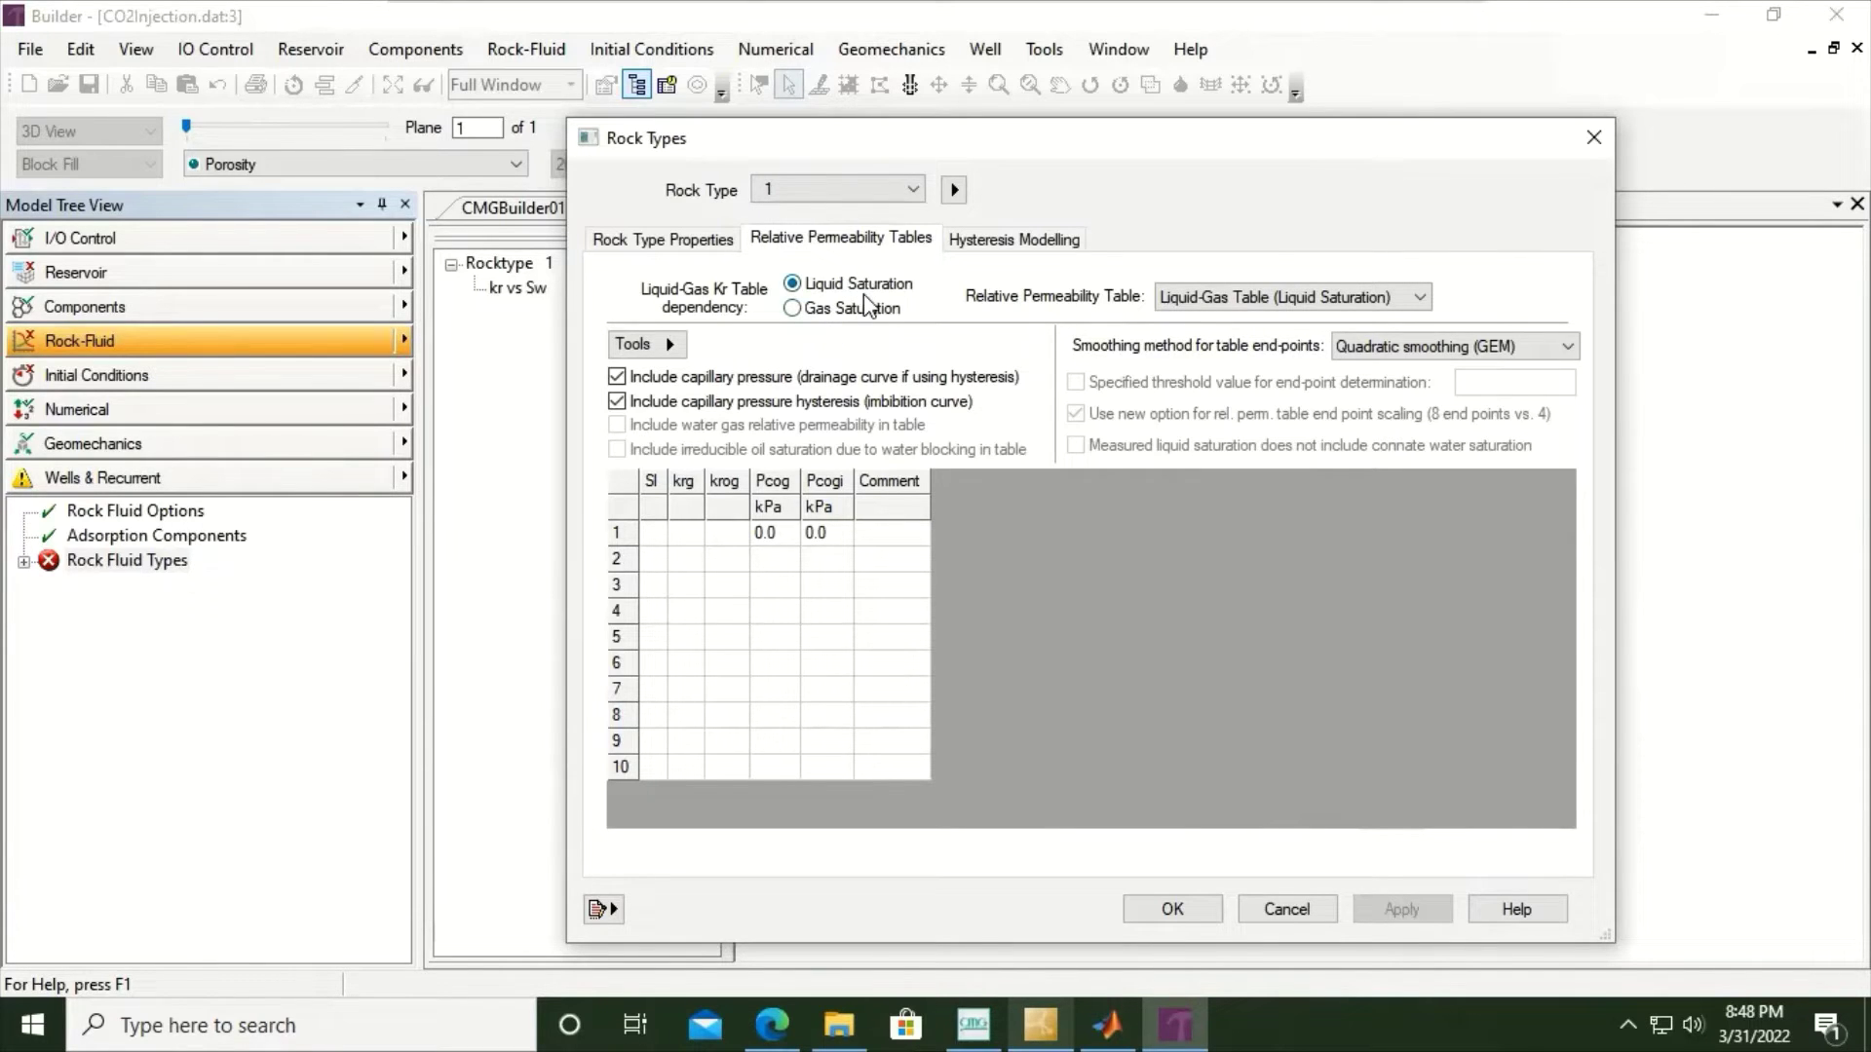
click(792, 309)
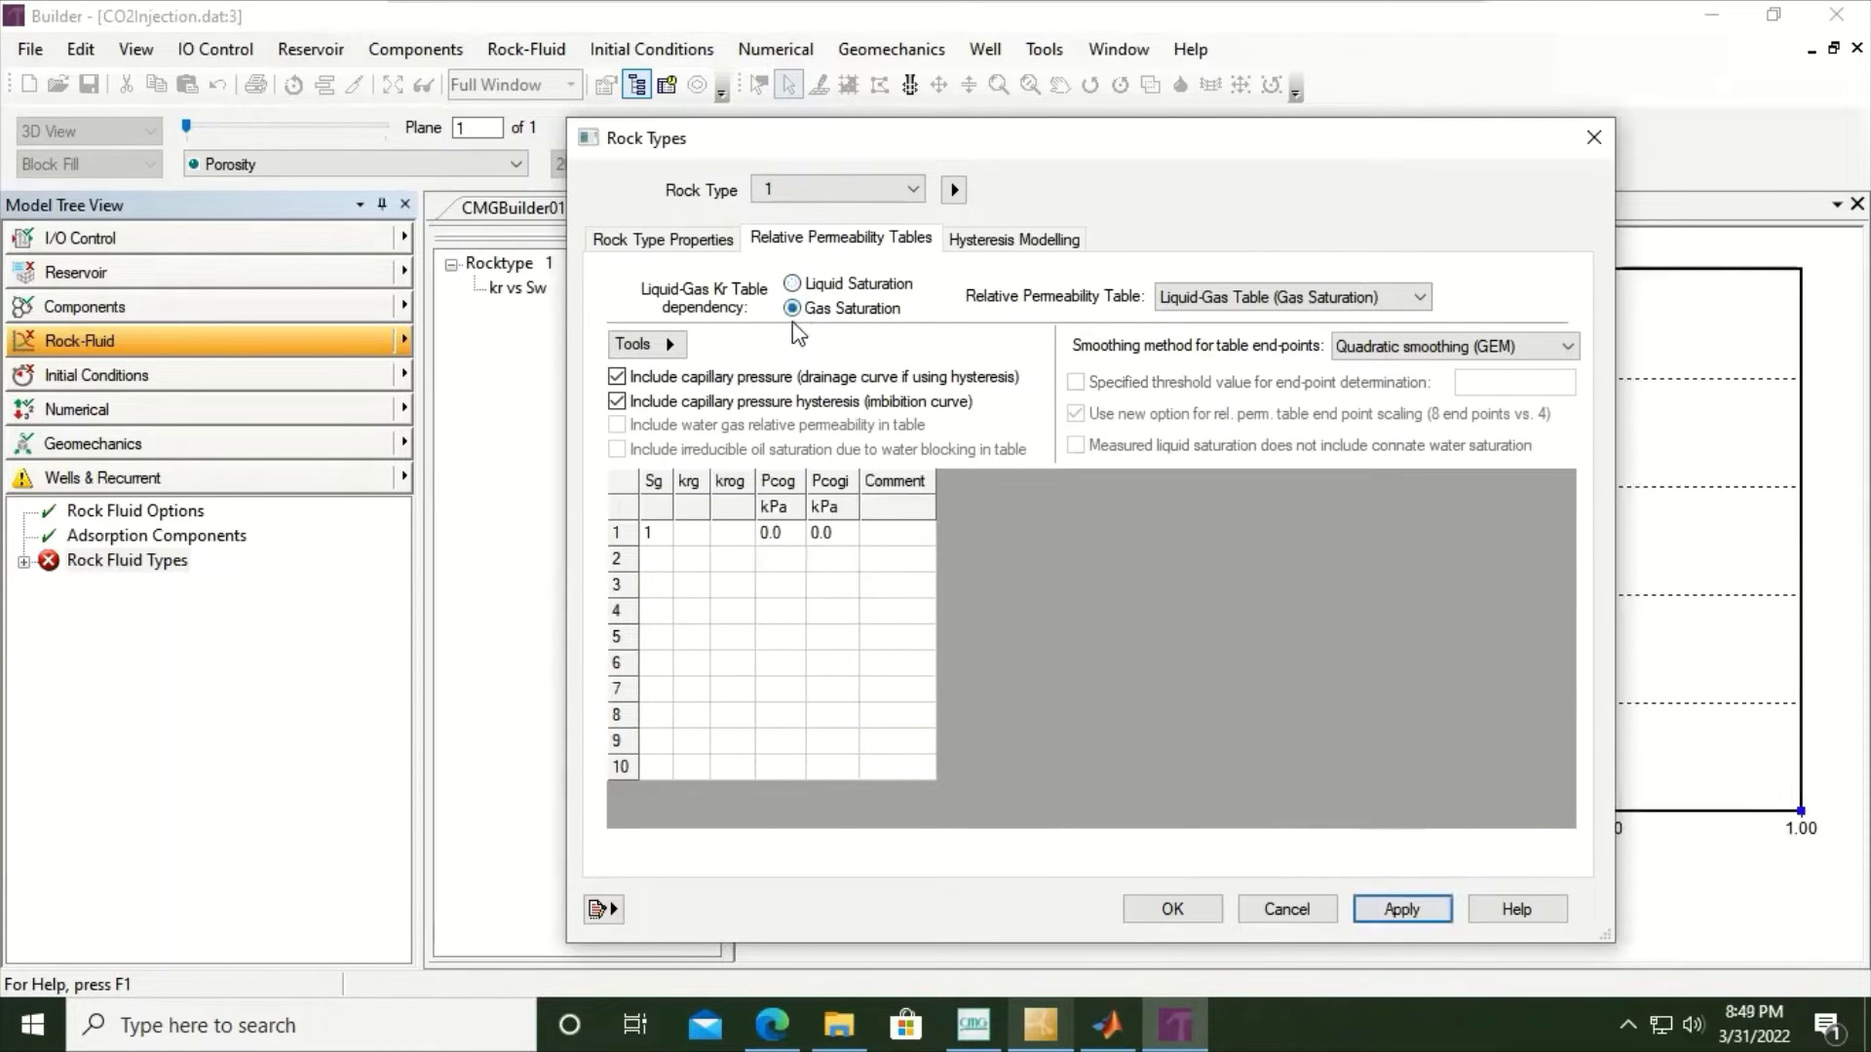
click(655, 533)
text(1)
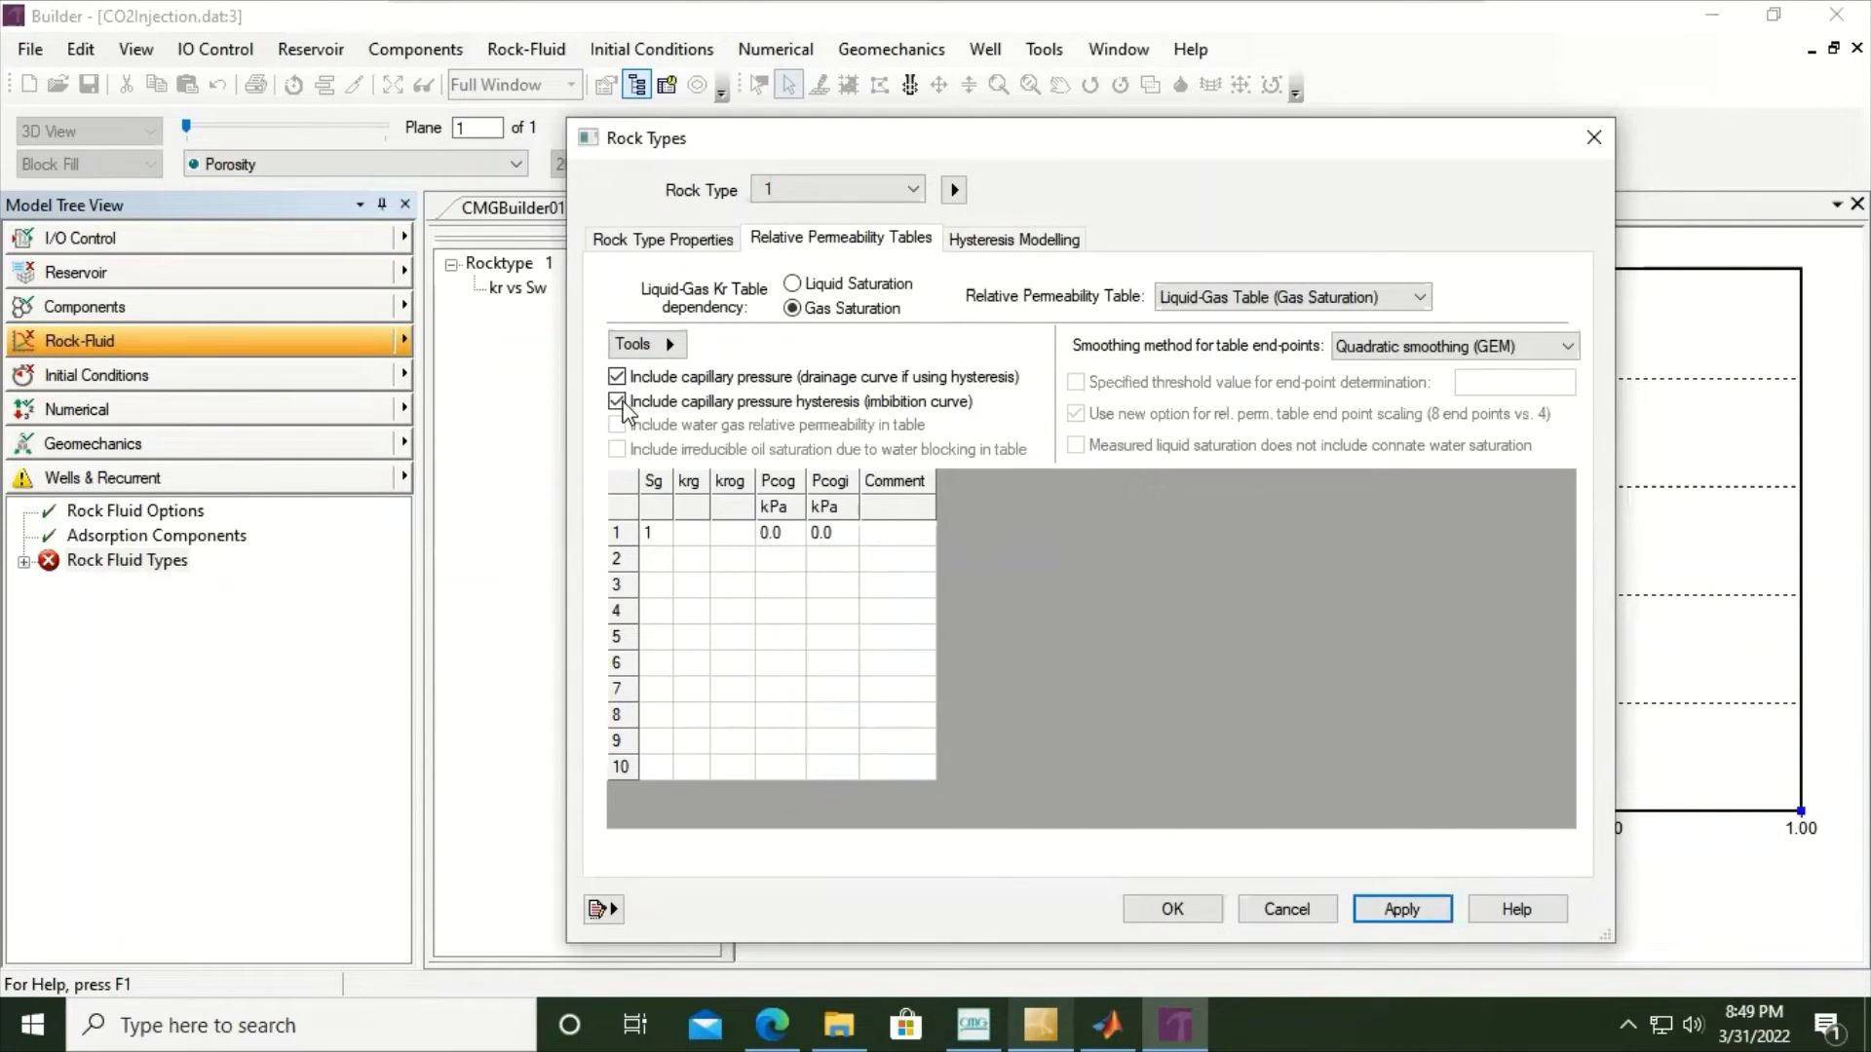
click(616, 377)
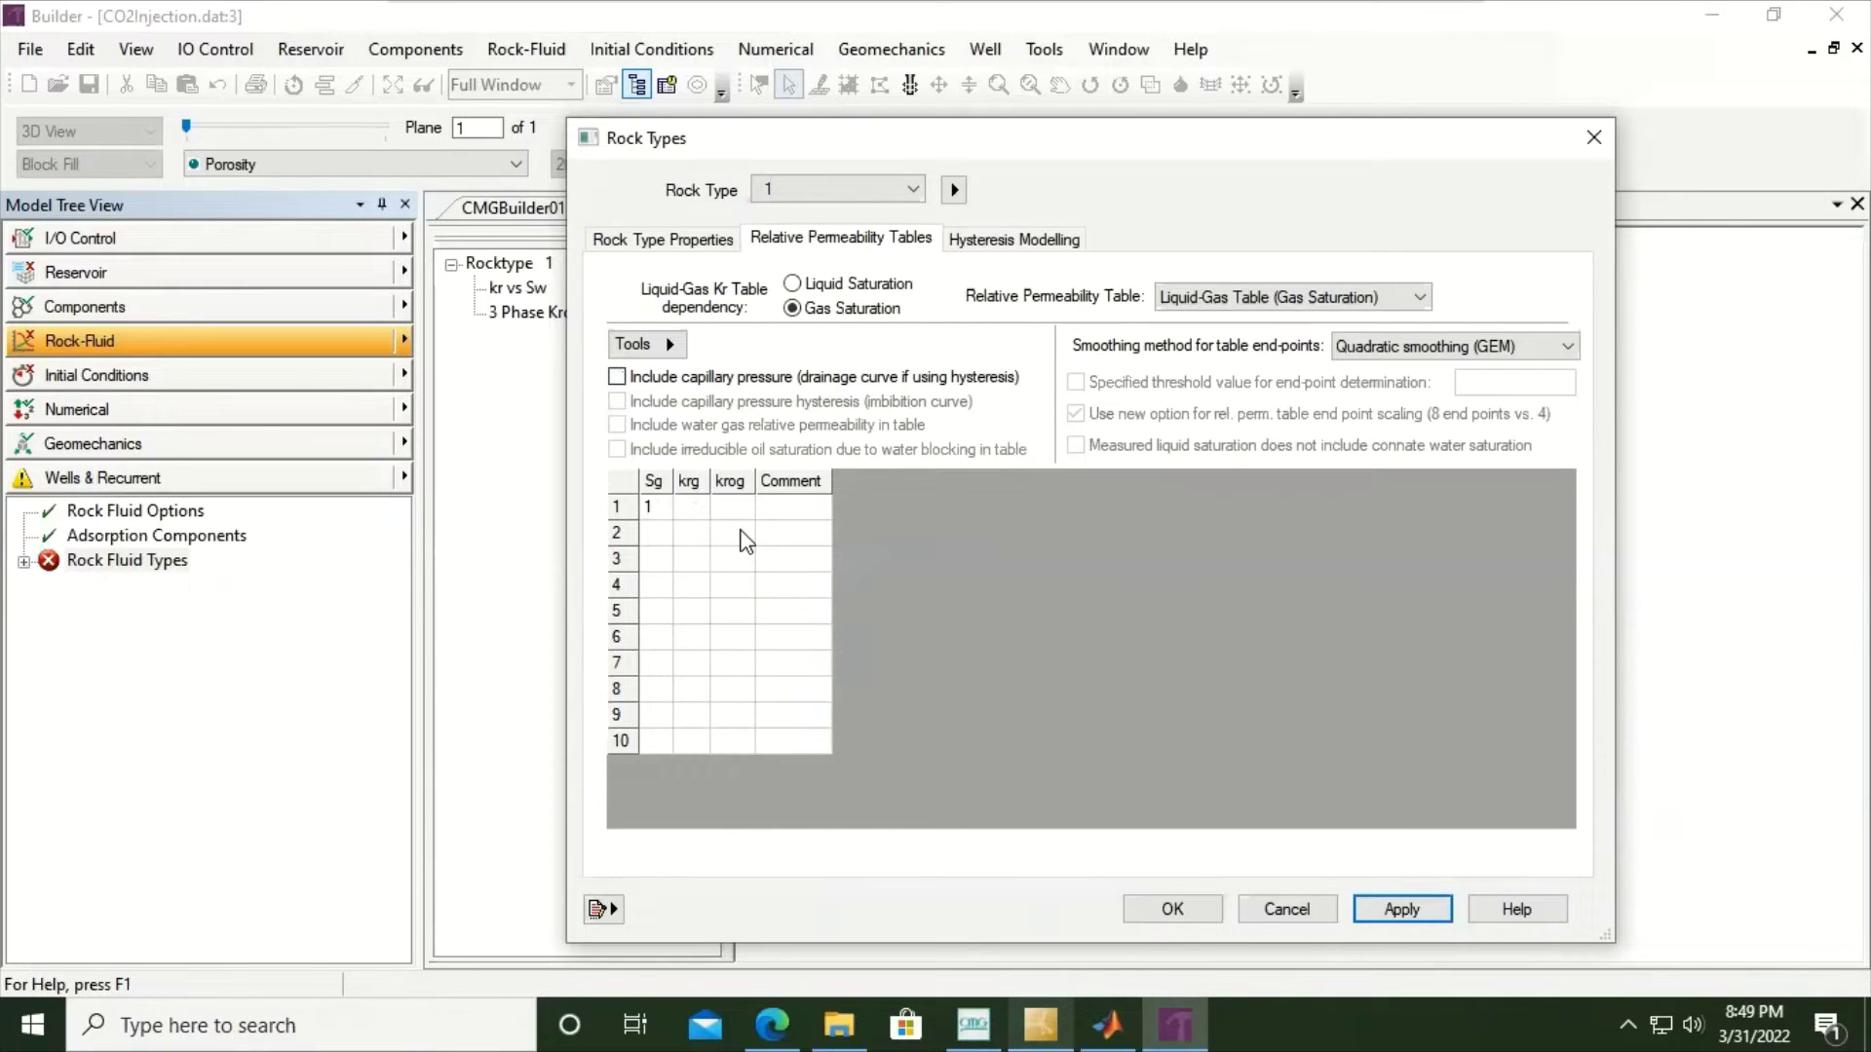
- Enter liquid-gas rows 1–2: Sg 0.0006 (krg 0, krog 1) and Sg 0.05 (krg 0, krog 0.88)
click(659, 511)
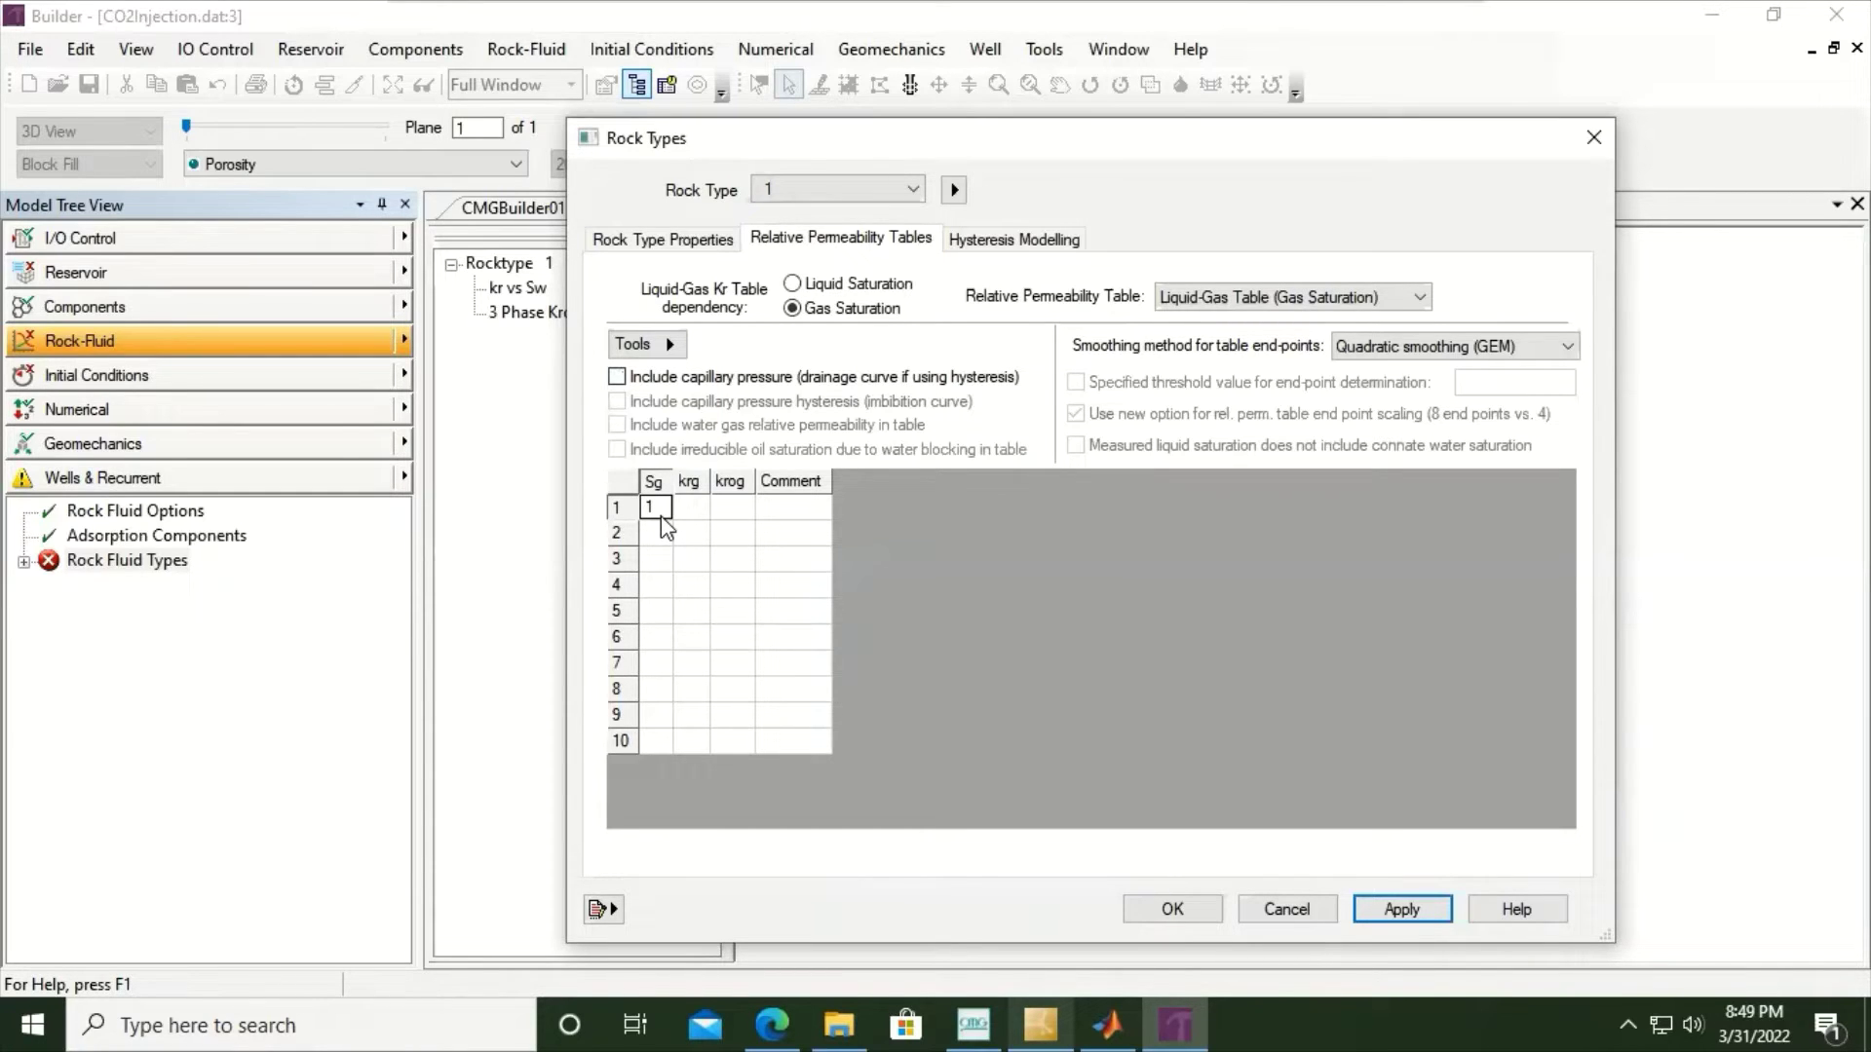
text(1.0007)
key(Tab)
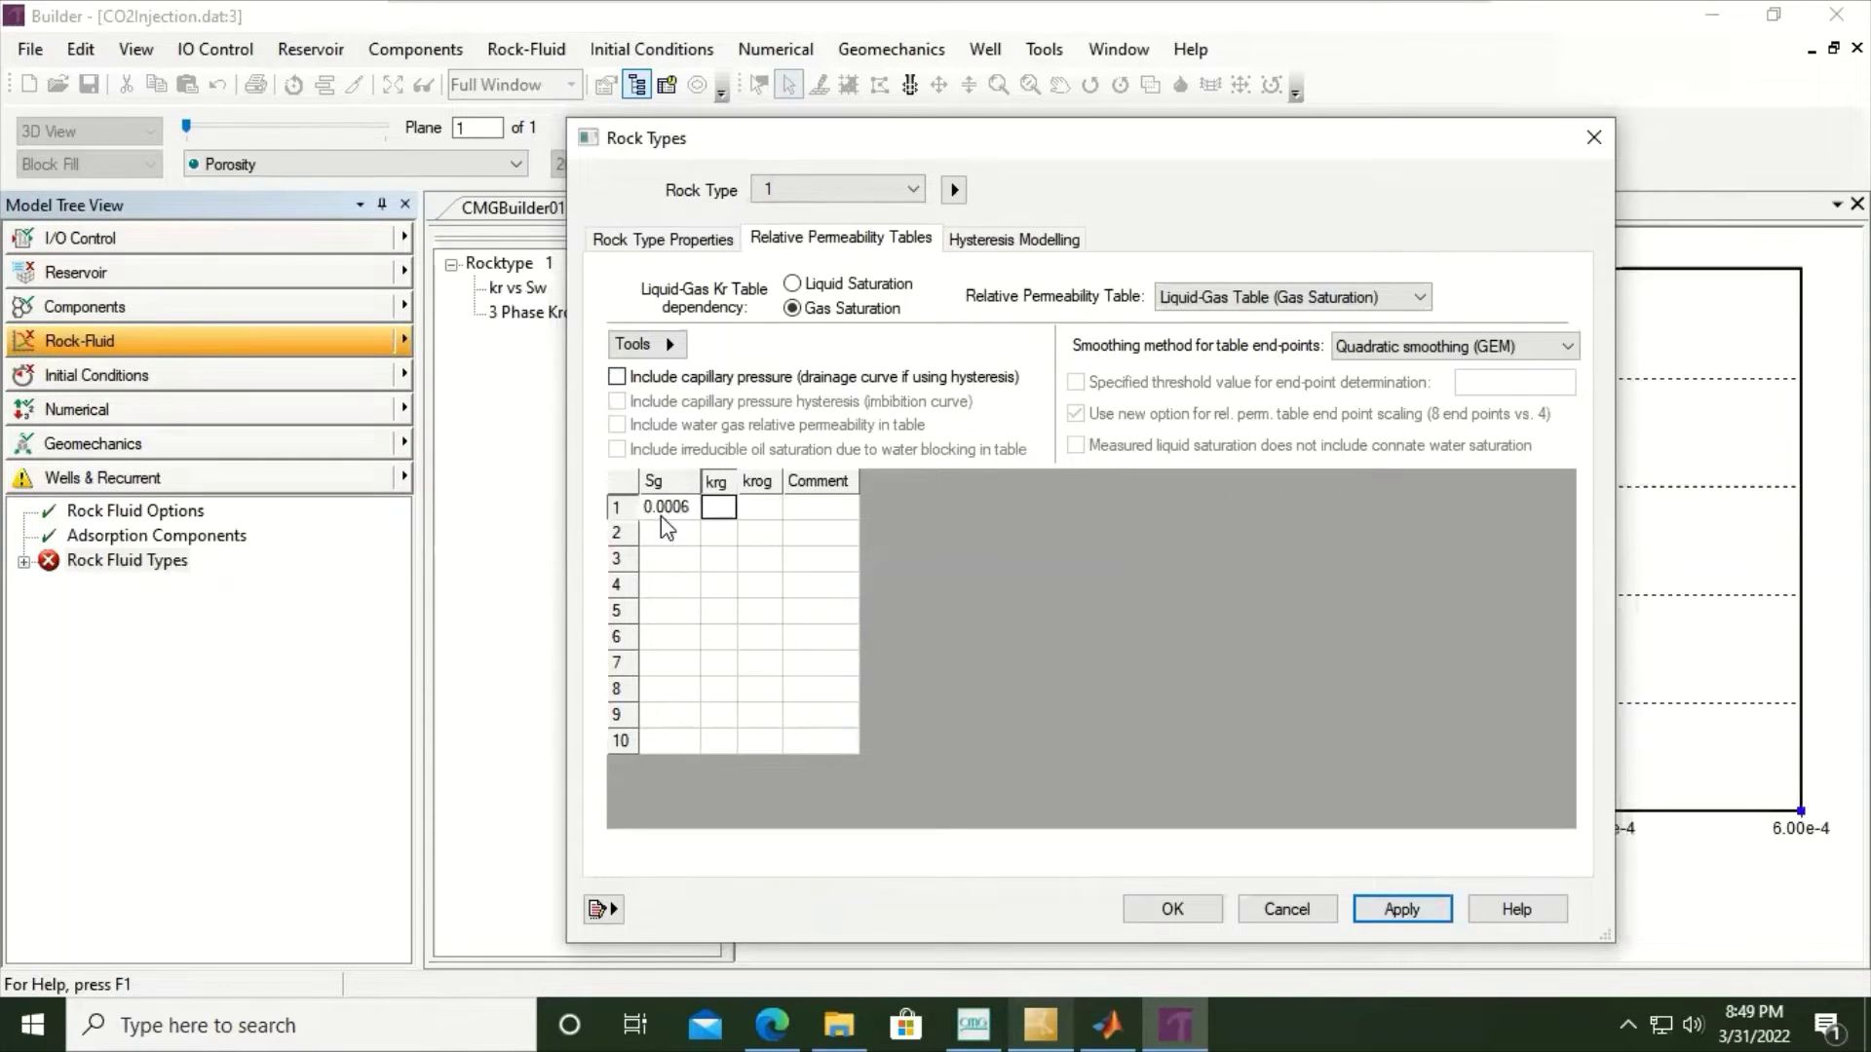
text(0.)
key(Tab)
text(1)
key(Return)
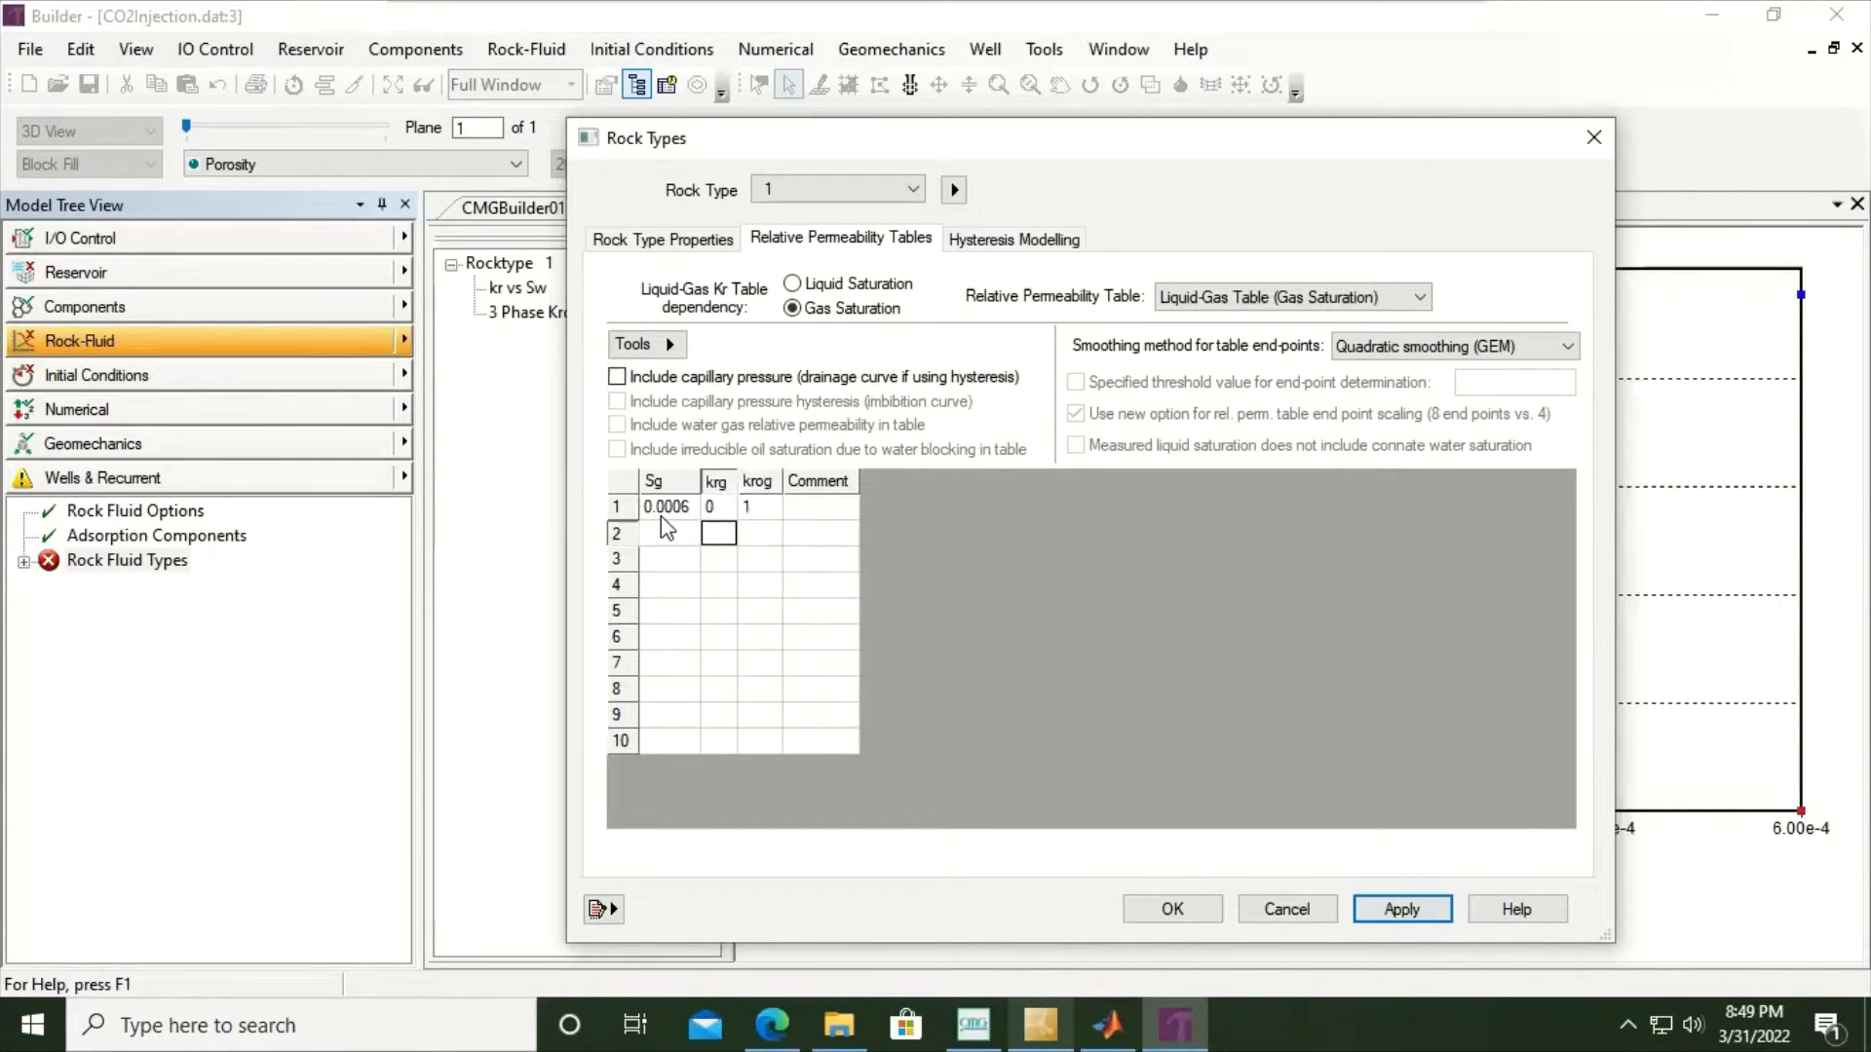
click(667, 532)
text(0.)
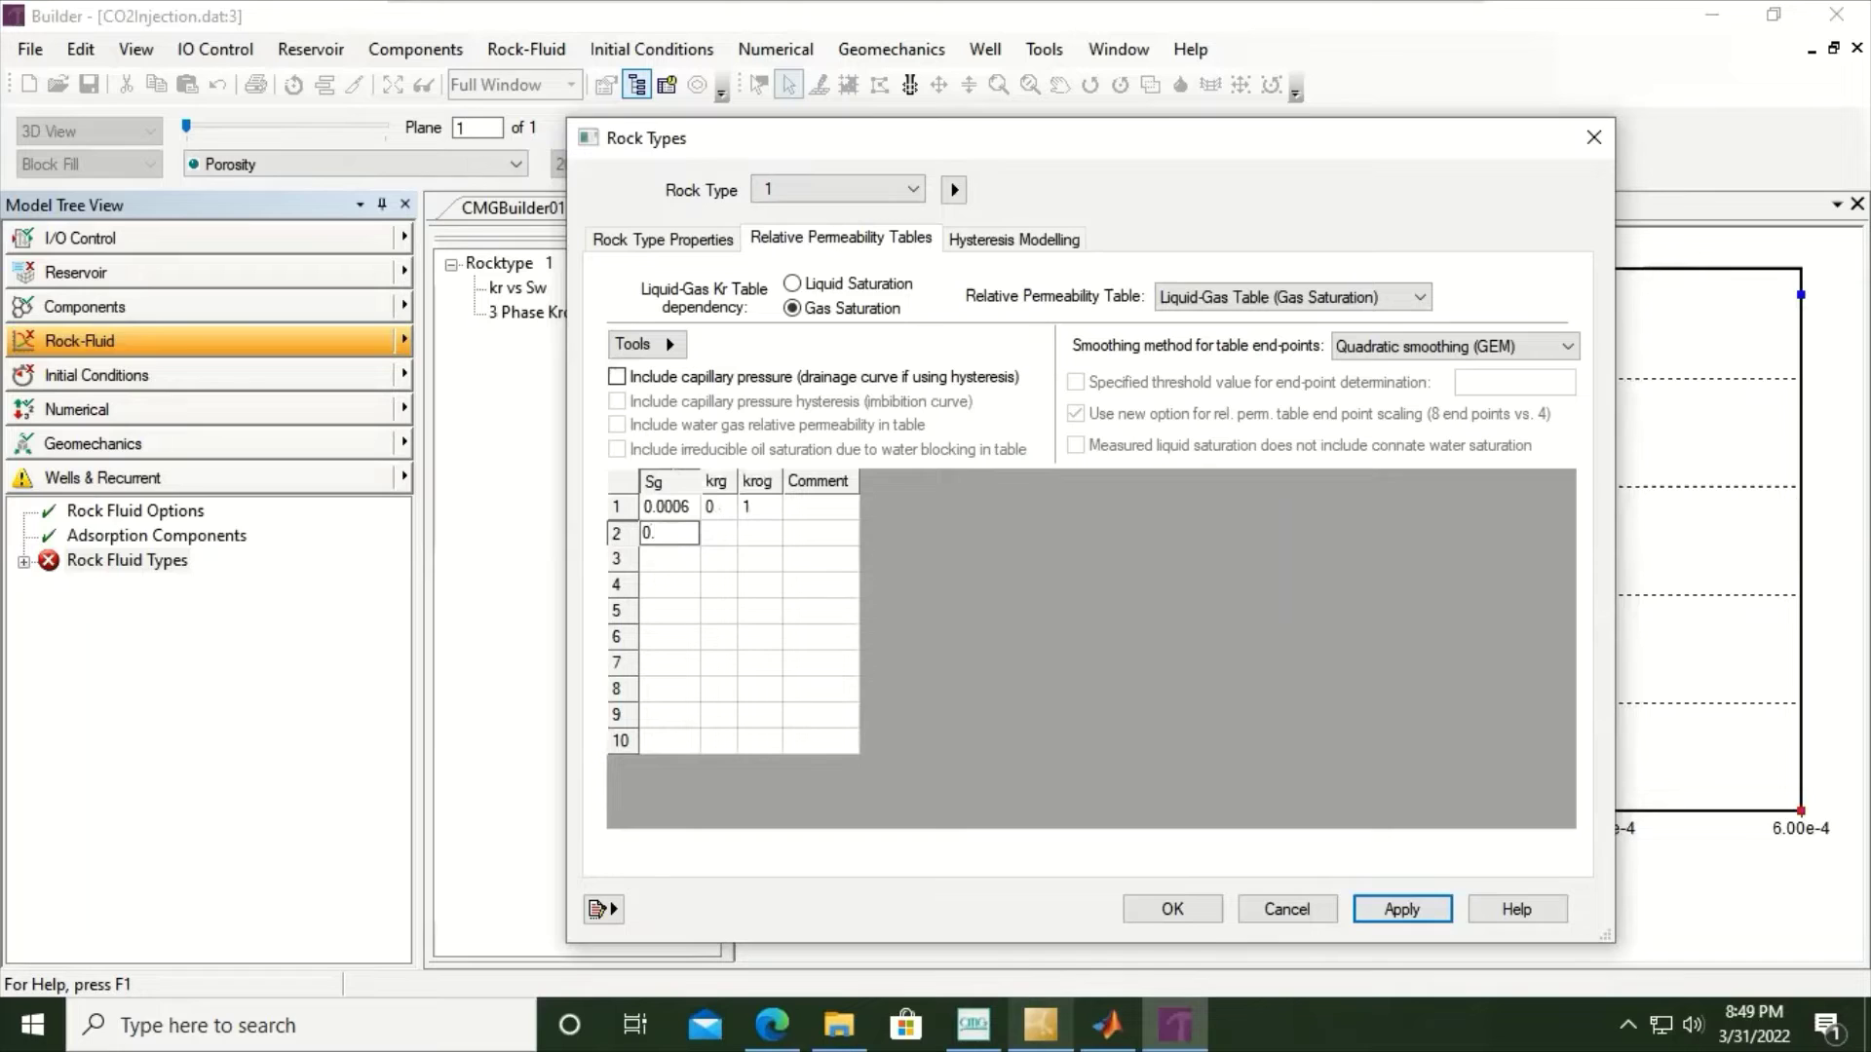
text(05)
key(Tab)
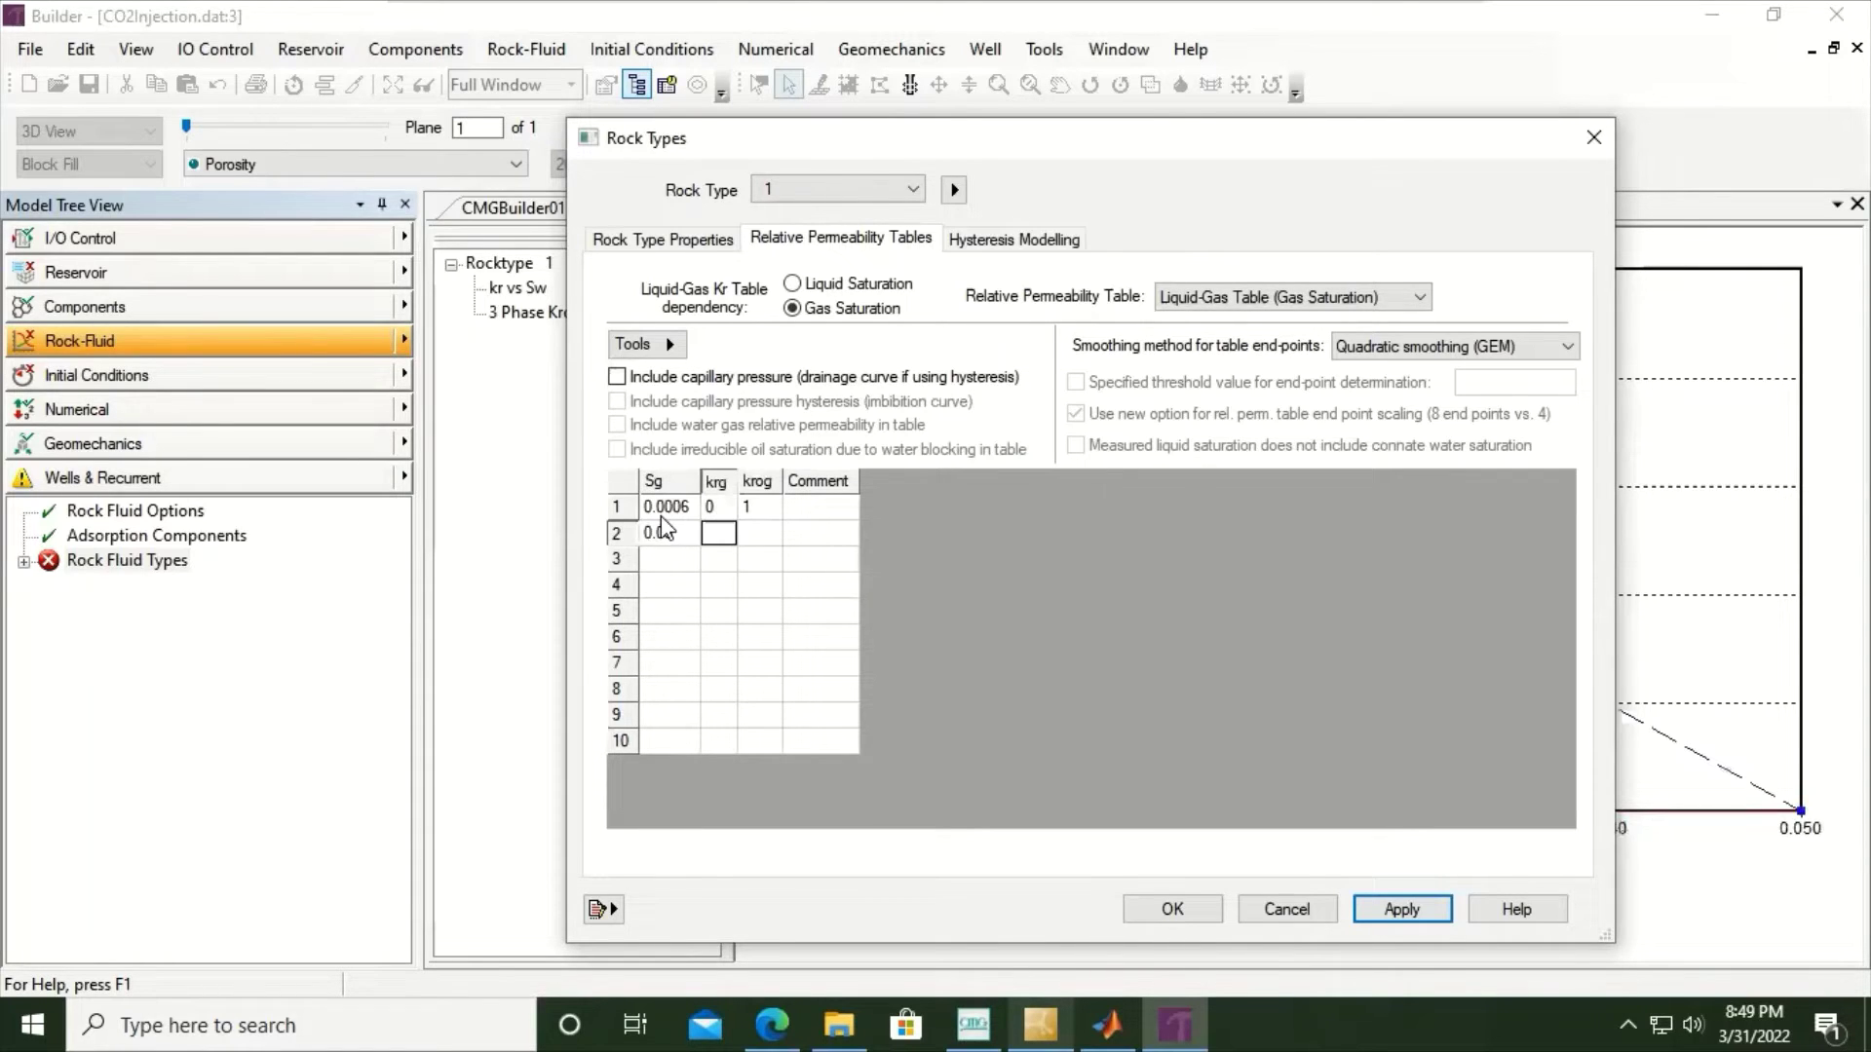
text(0)
key(Tab)
text(0.88)
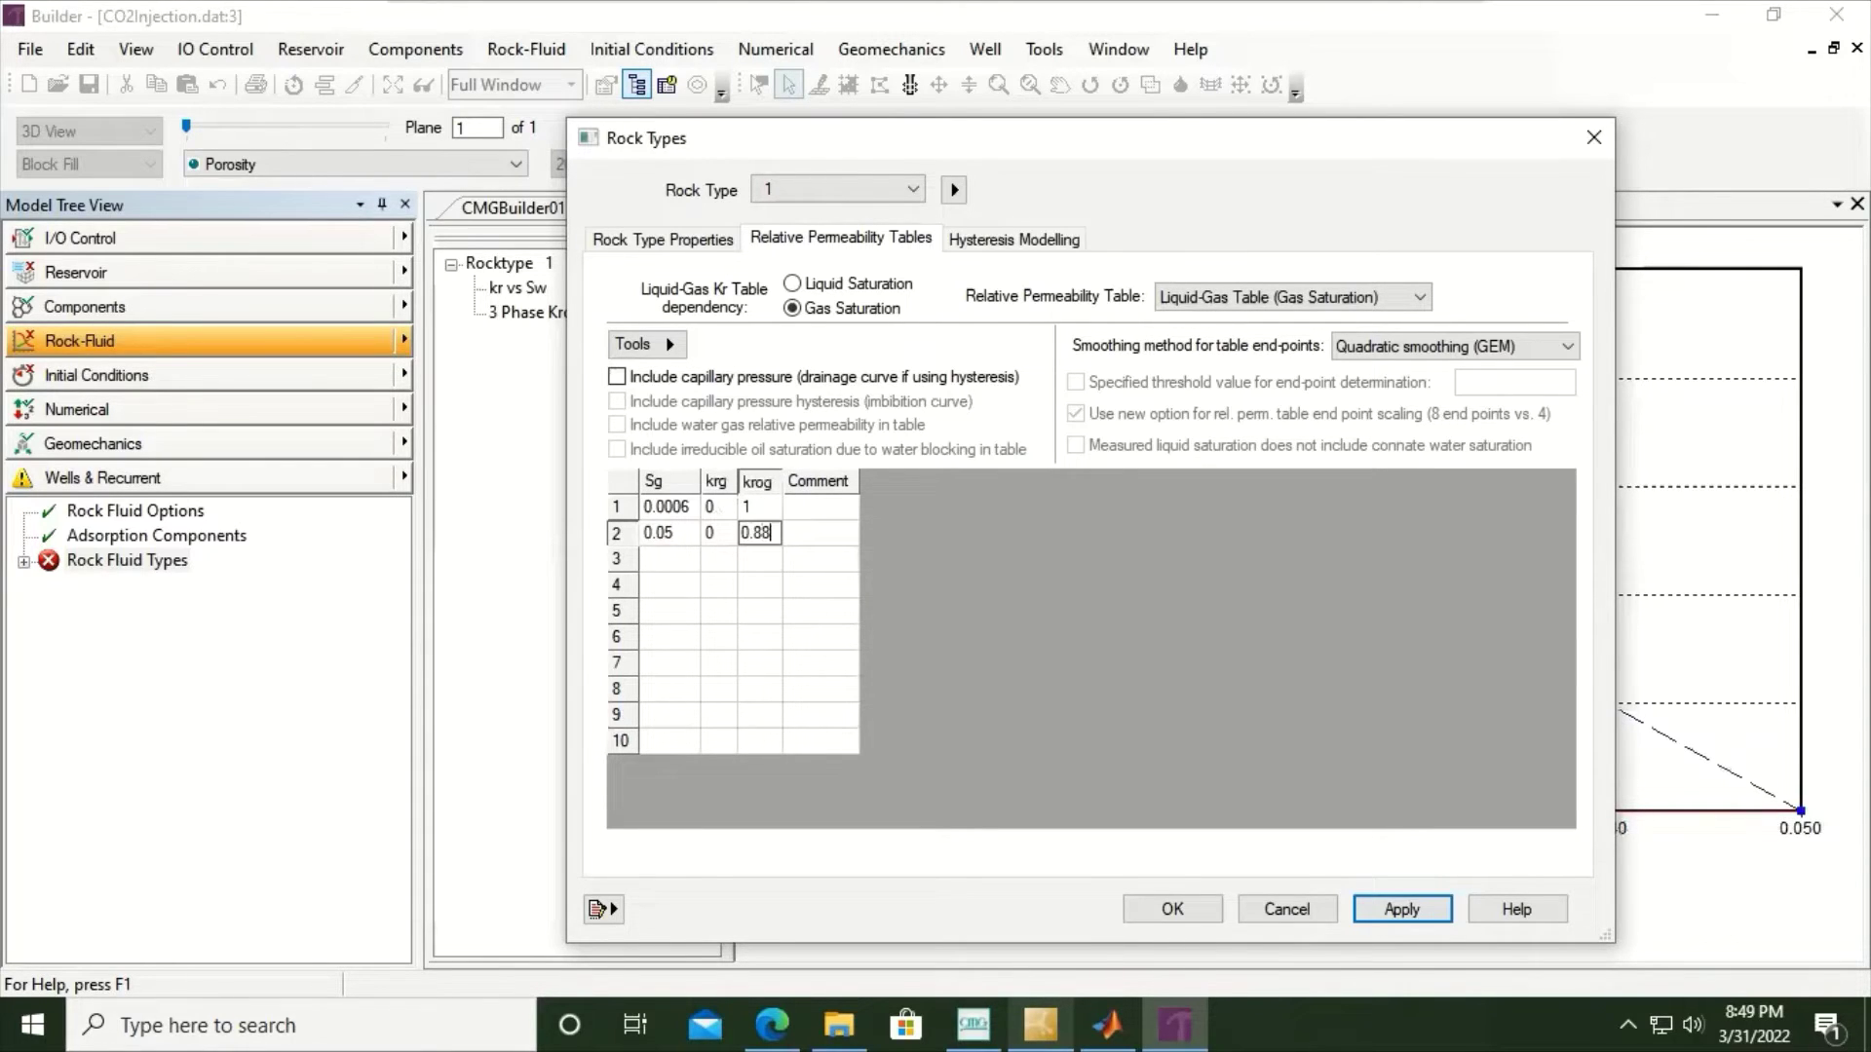
key(Return)
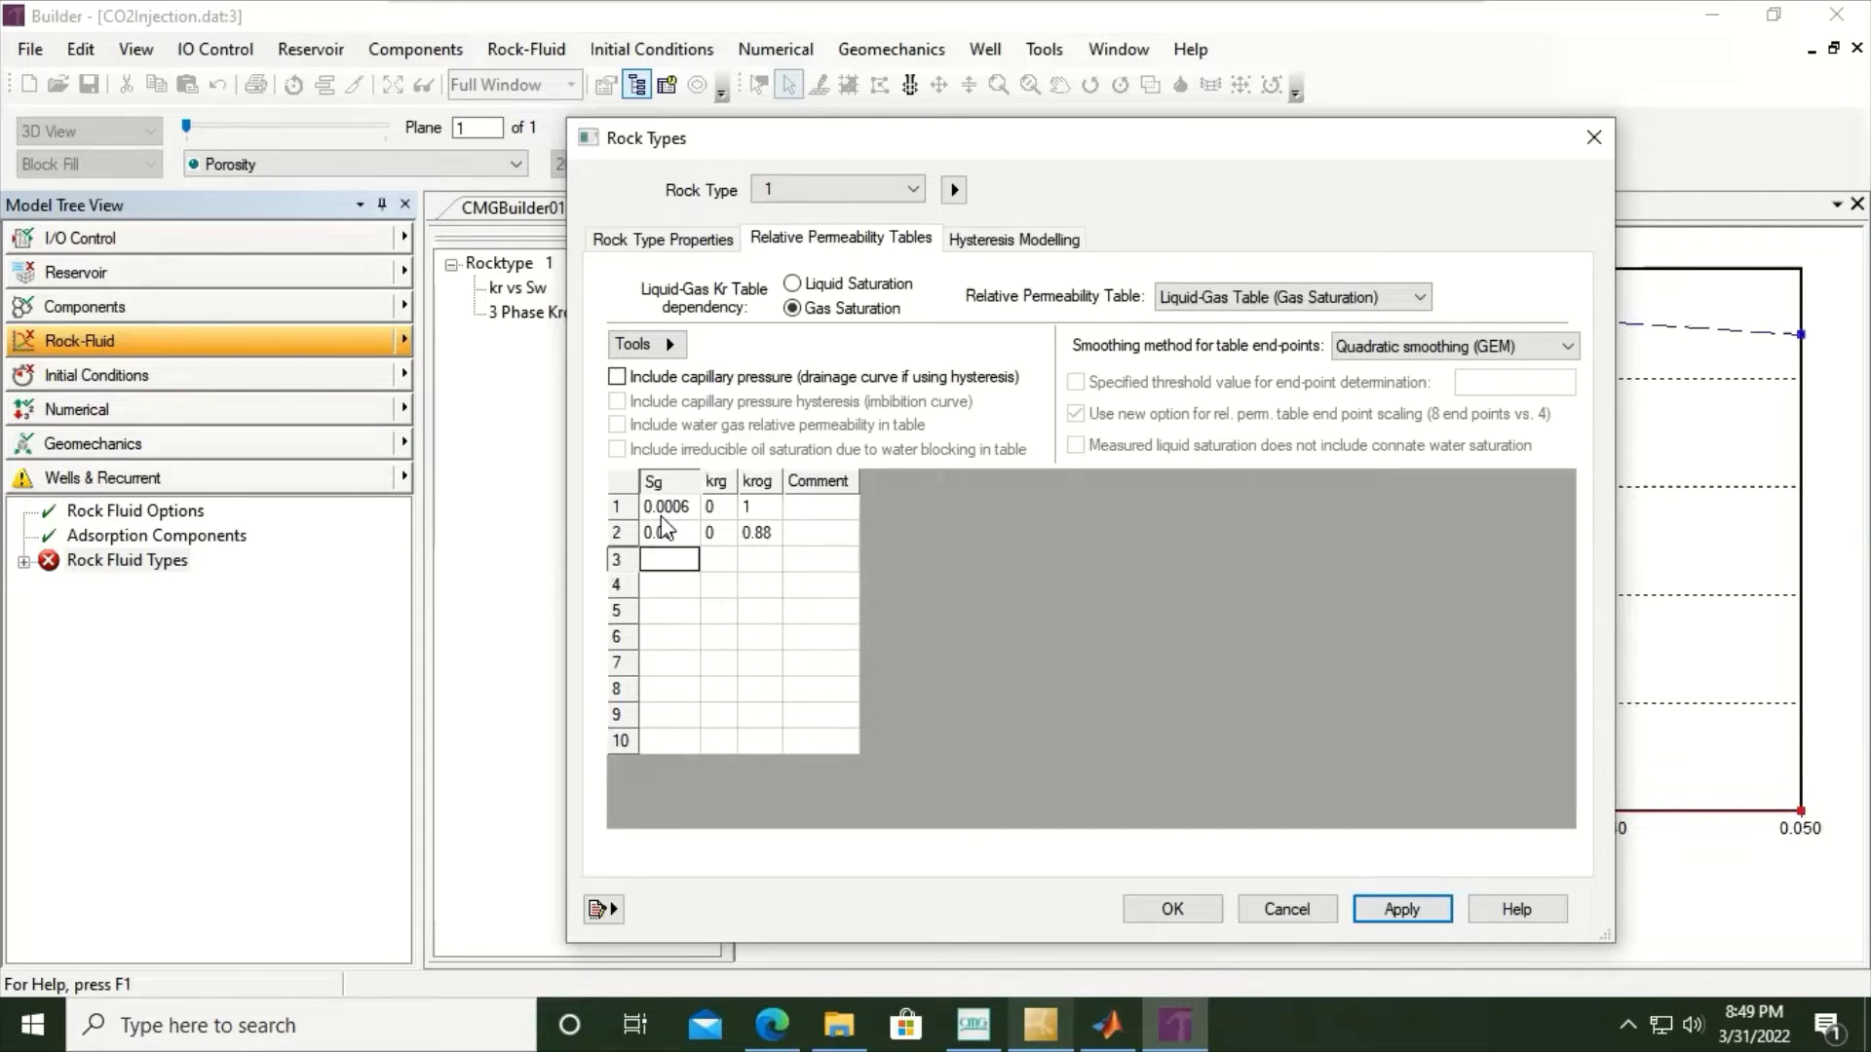
- Add rows 3–4: Sg 0.0889 (krg 0.001, krog 0.7023) and Sg 0.1778 (krg 0.01, krog 0.4705)
text(0.0889)
key(Tab)
text(0.001)
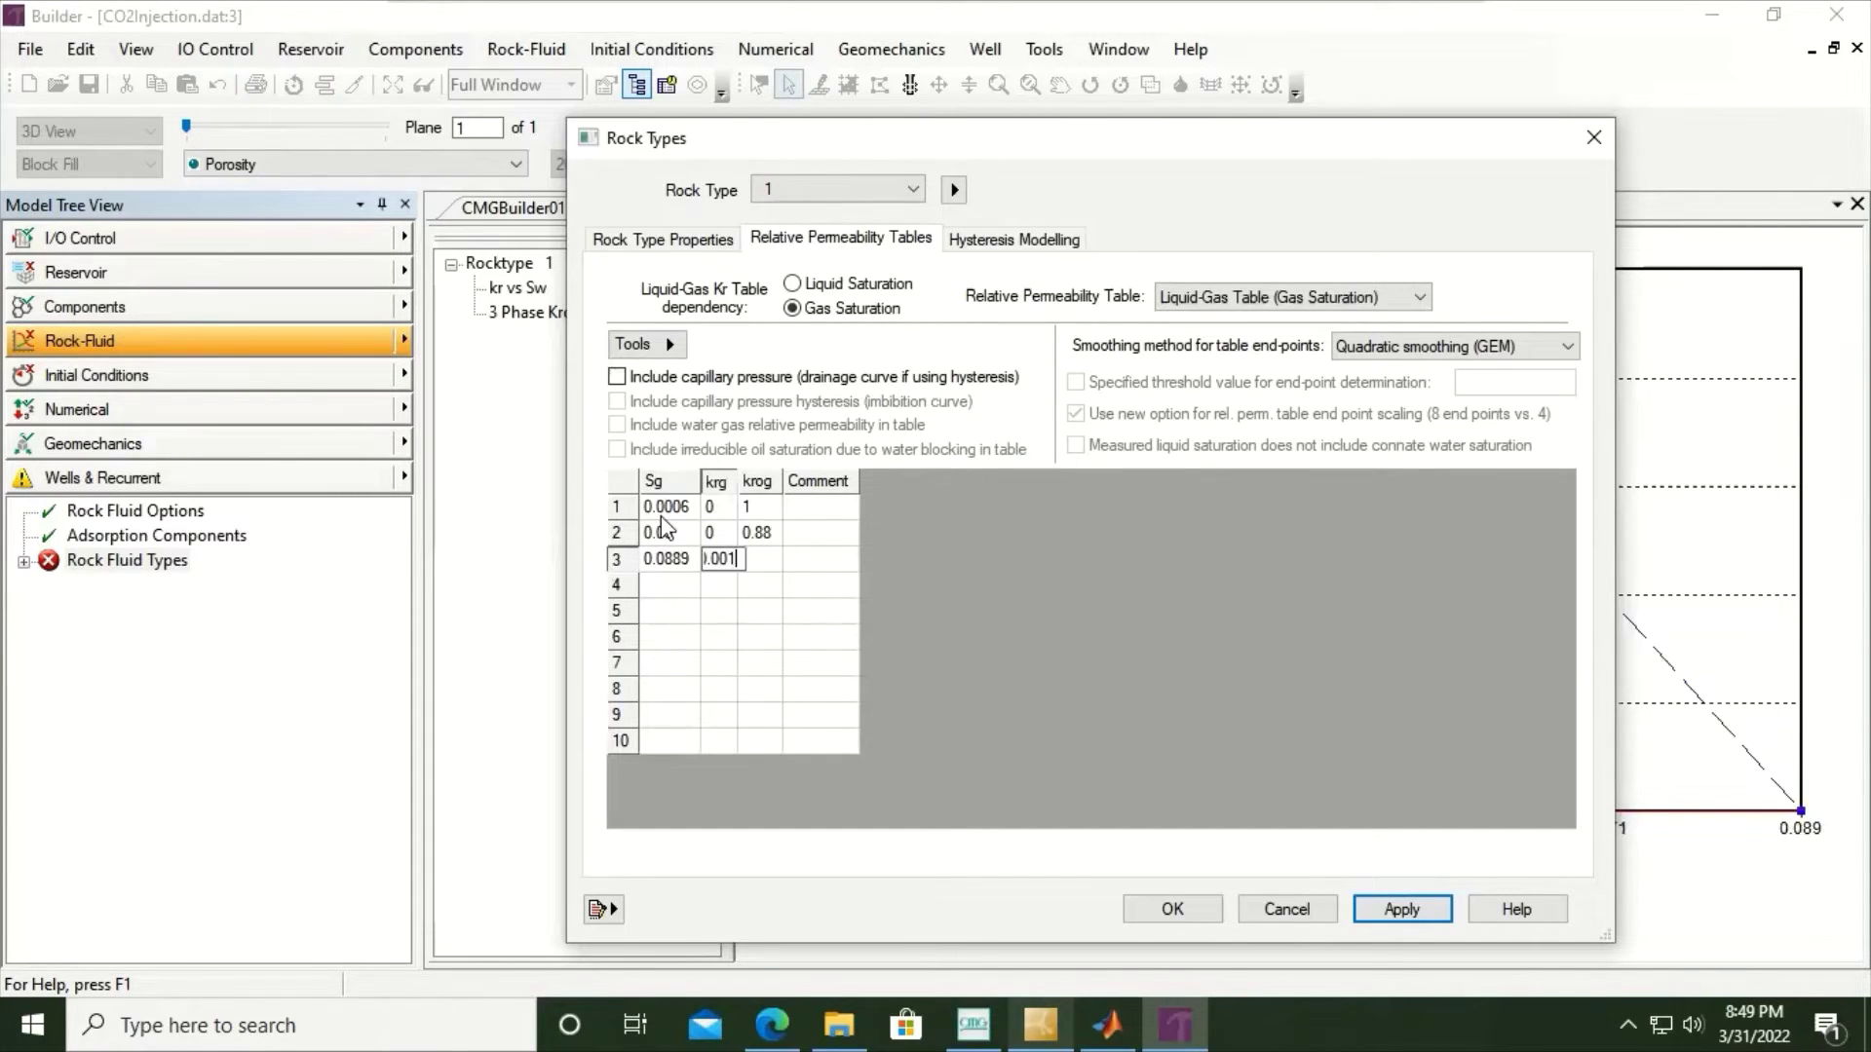
key(Tab)
text(0.7023)
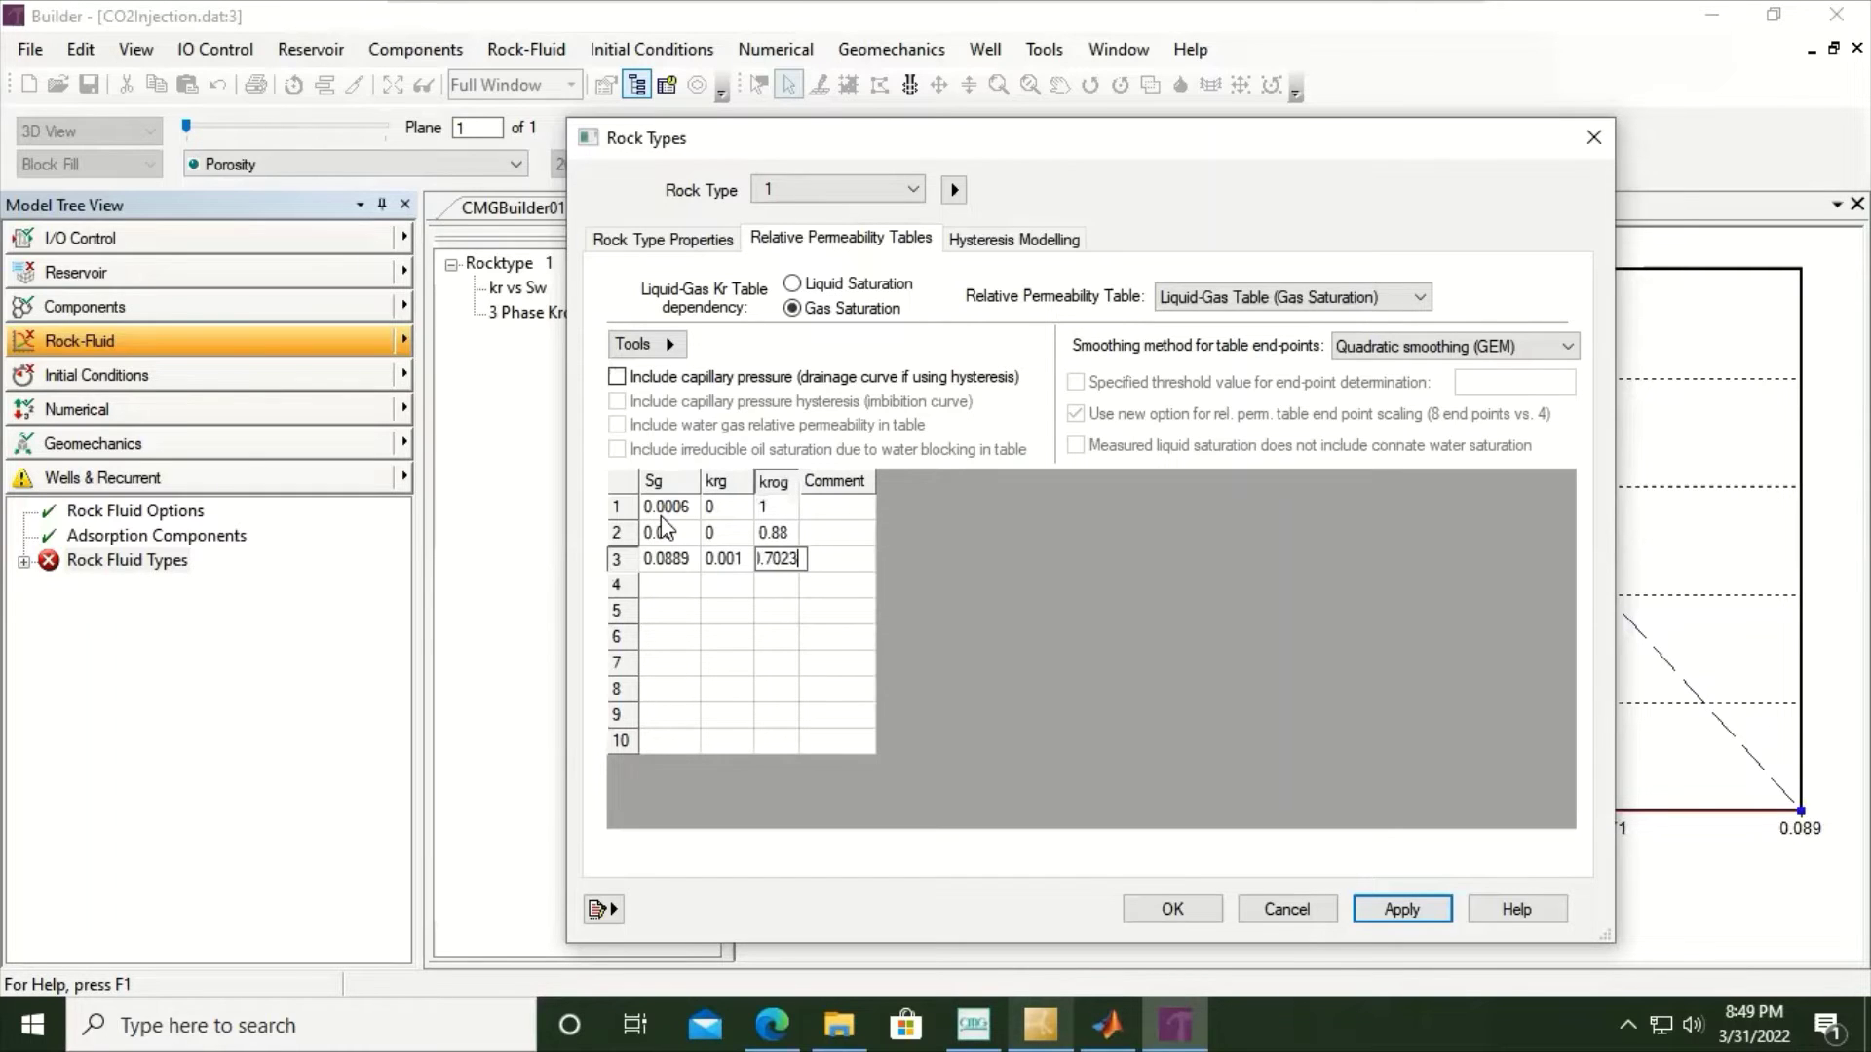
key(Return)
text(0)
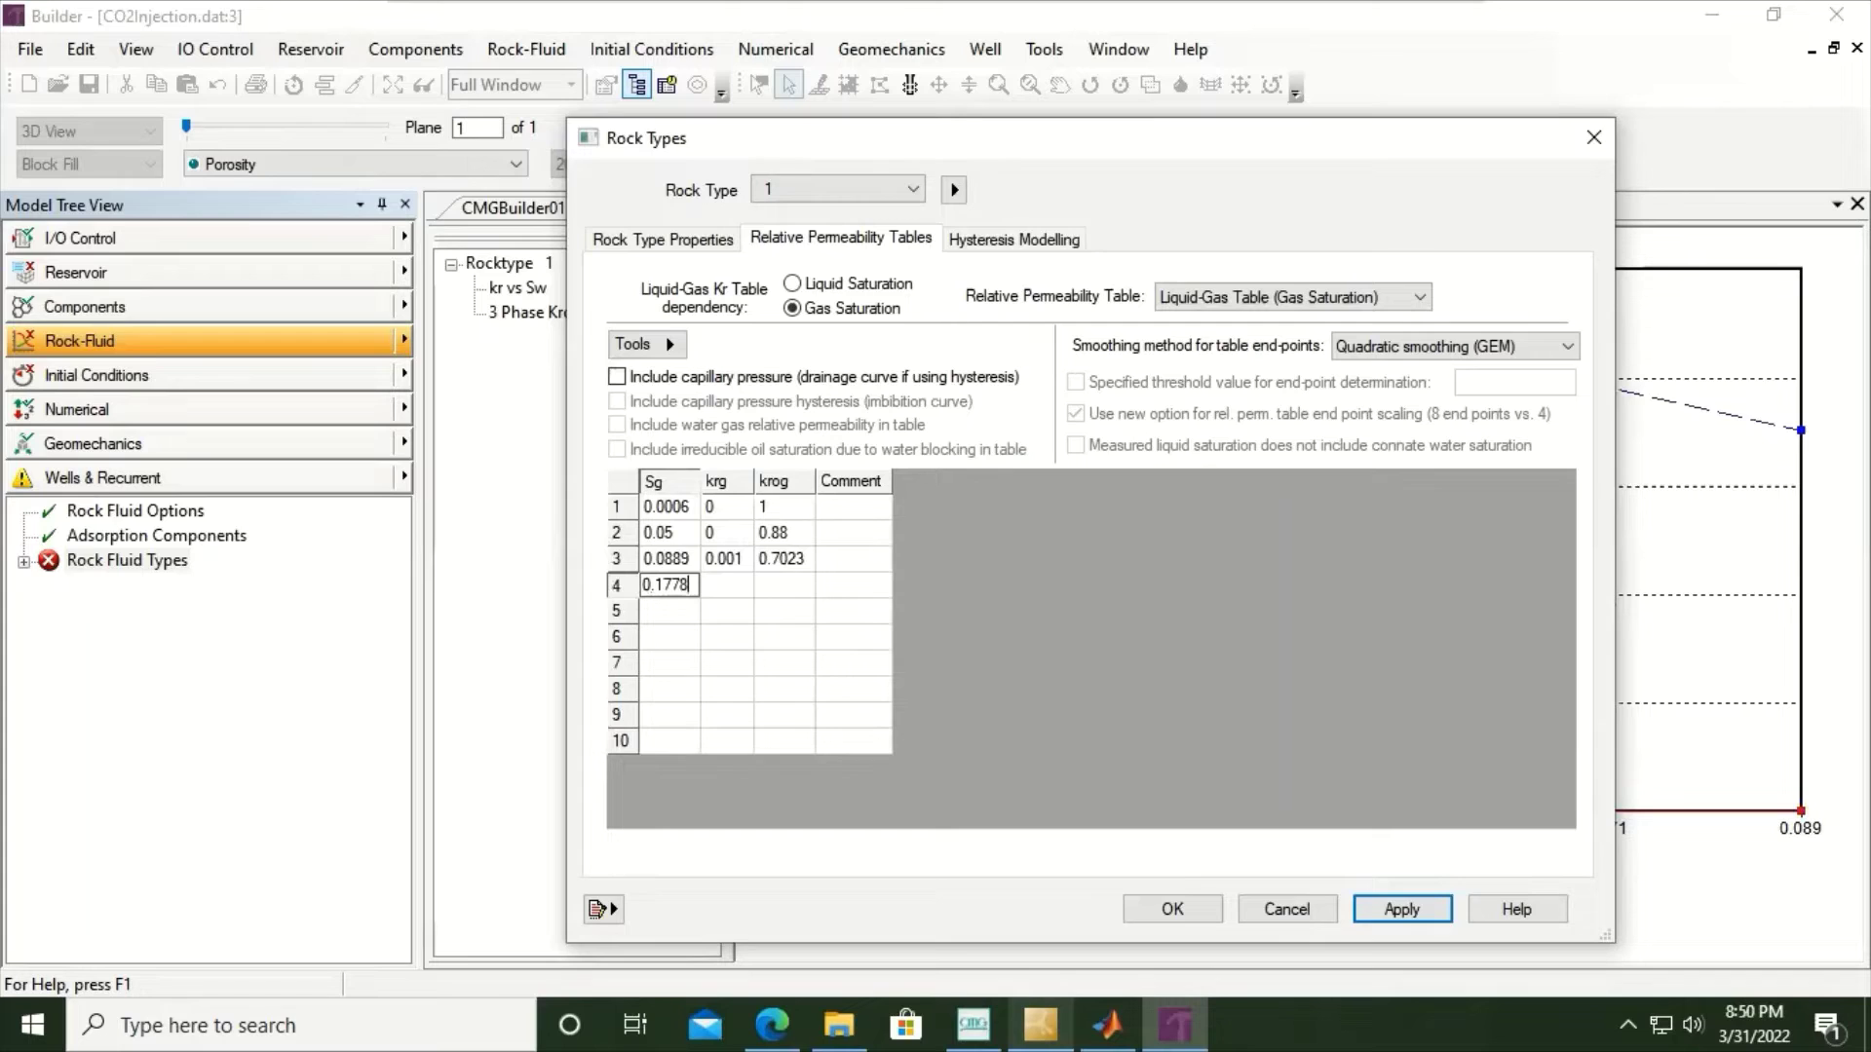
text(.1778)
key(Tab)
text(0.01)
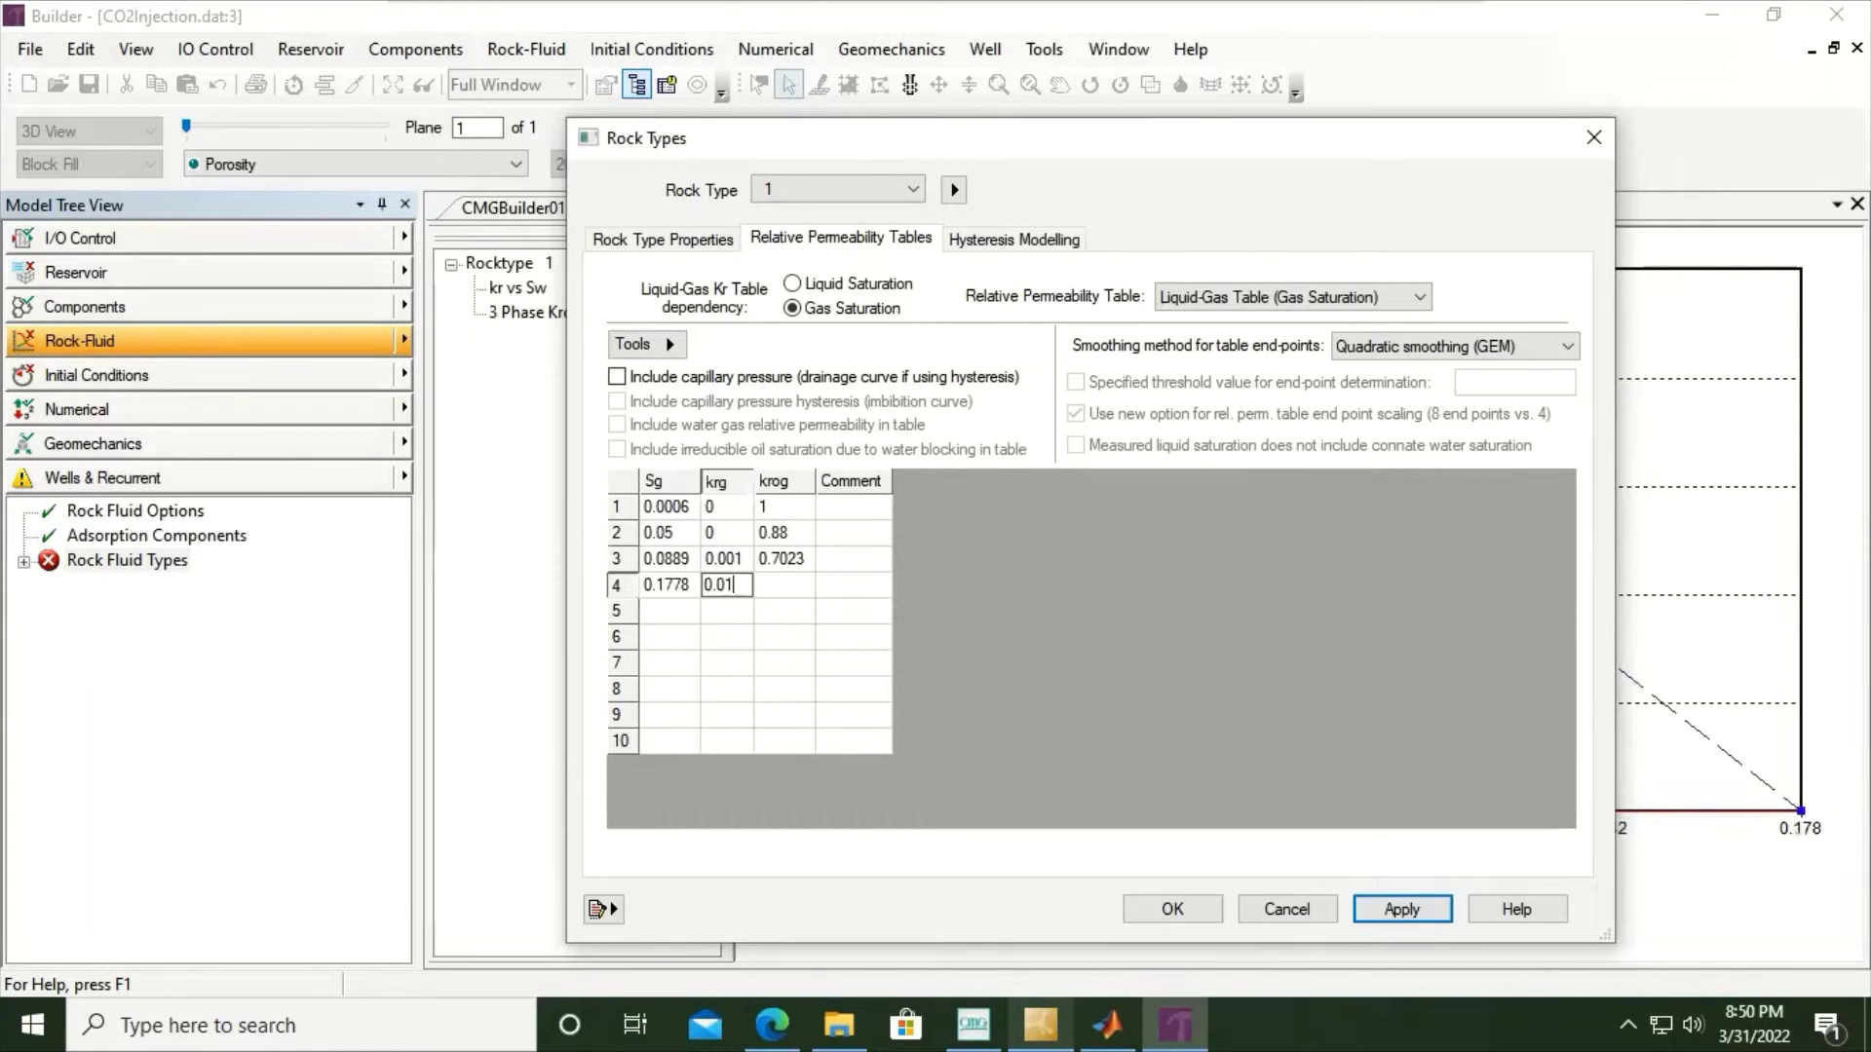
key(Tab)
text(0.)
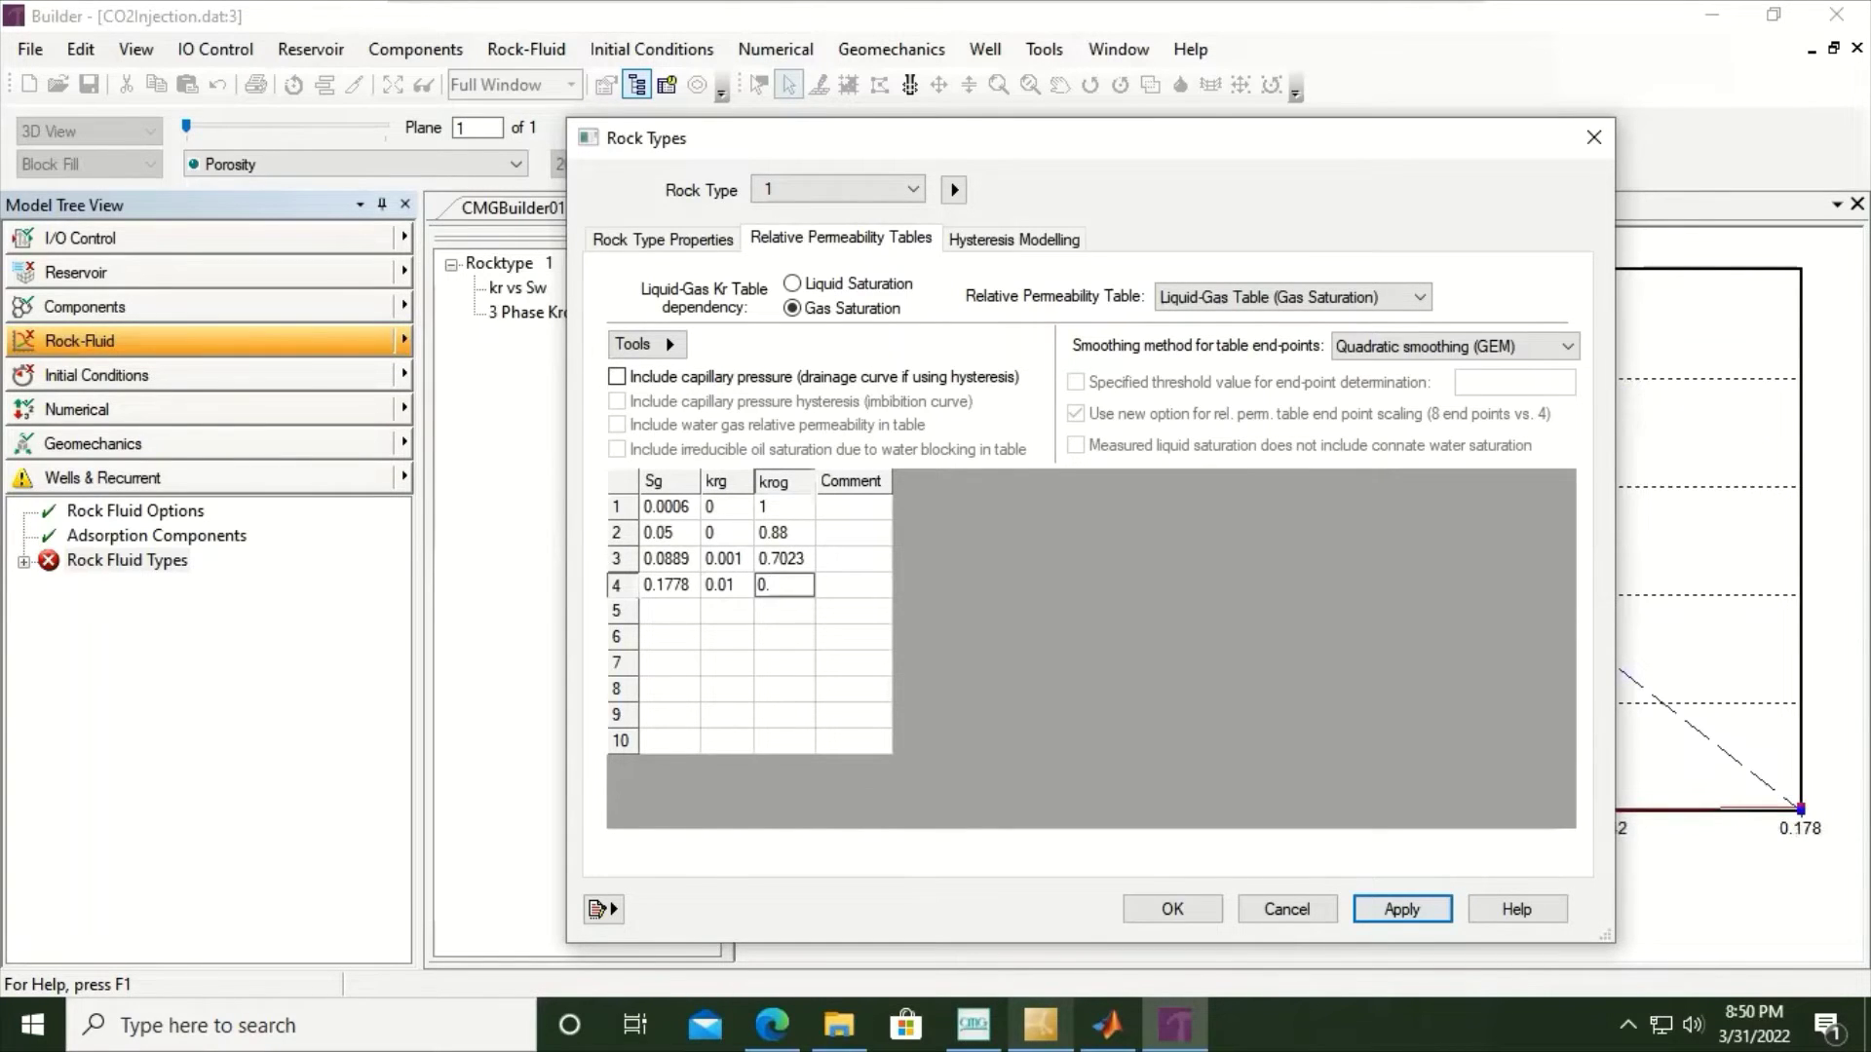
text(4705)
key(Return)
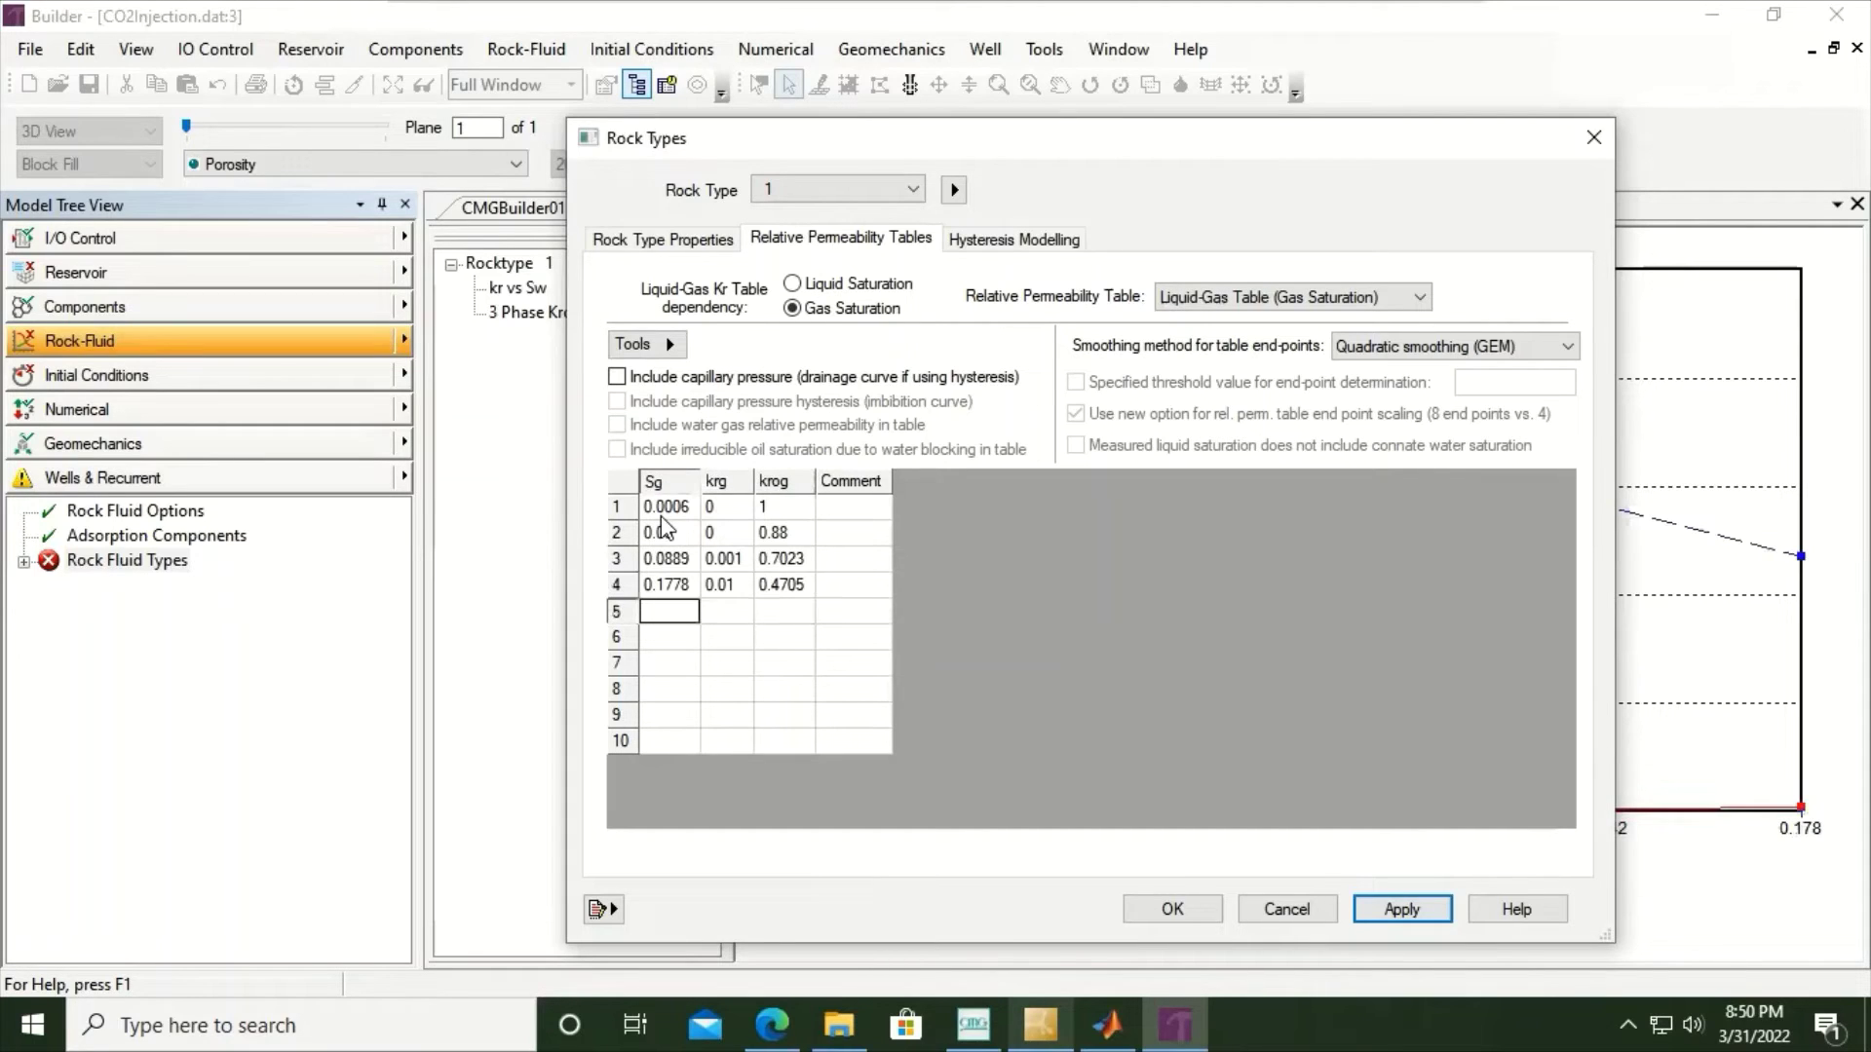
- Add row 5 (Sg 0.2667, krg 0.03, krog 0.2963) and row 6 (Sg 0.3556, krg 0.05), checking the kr plot
text(0.2667)
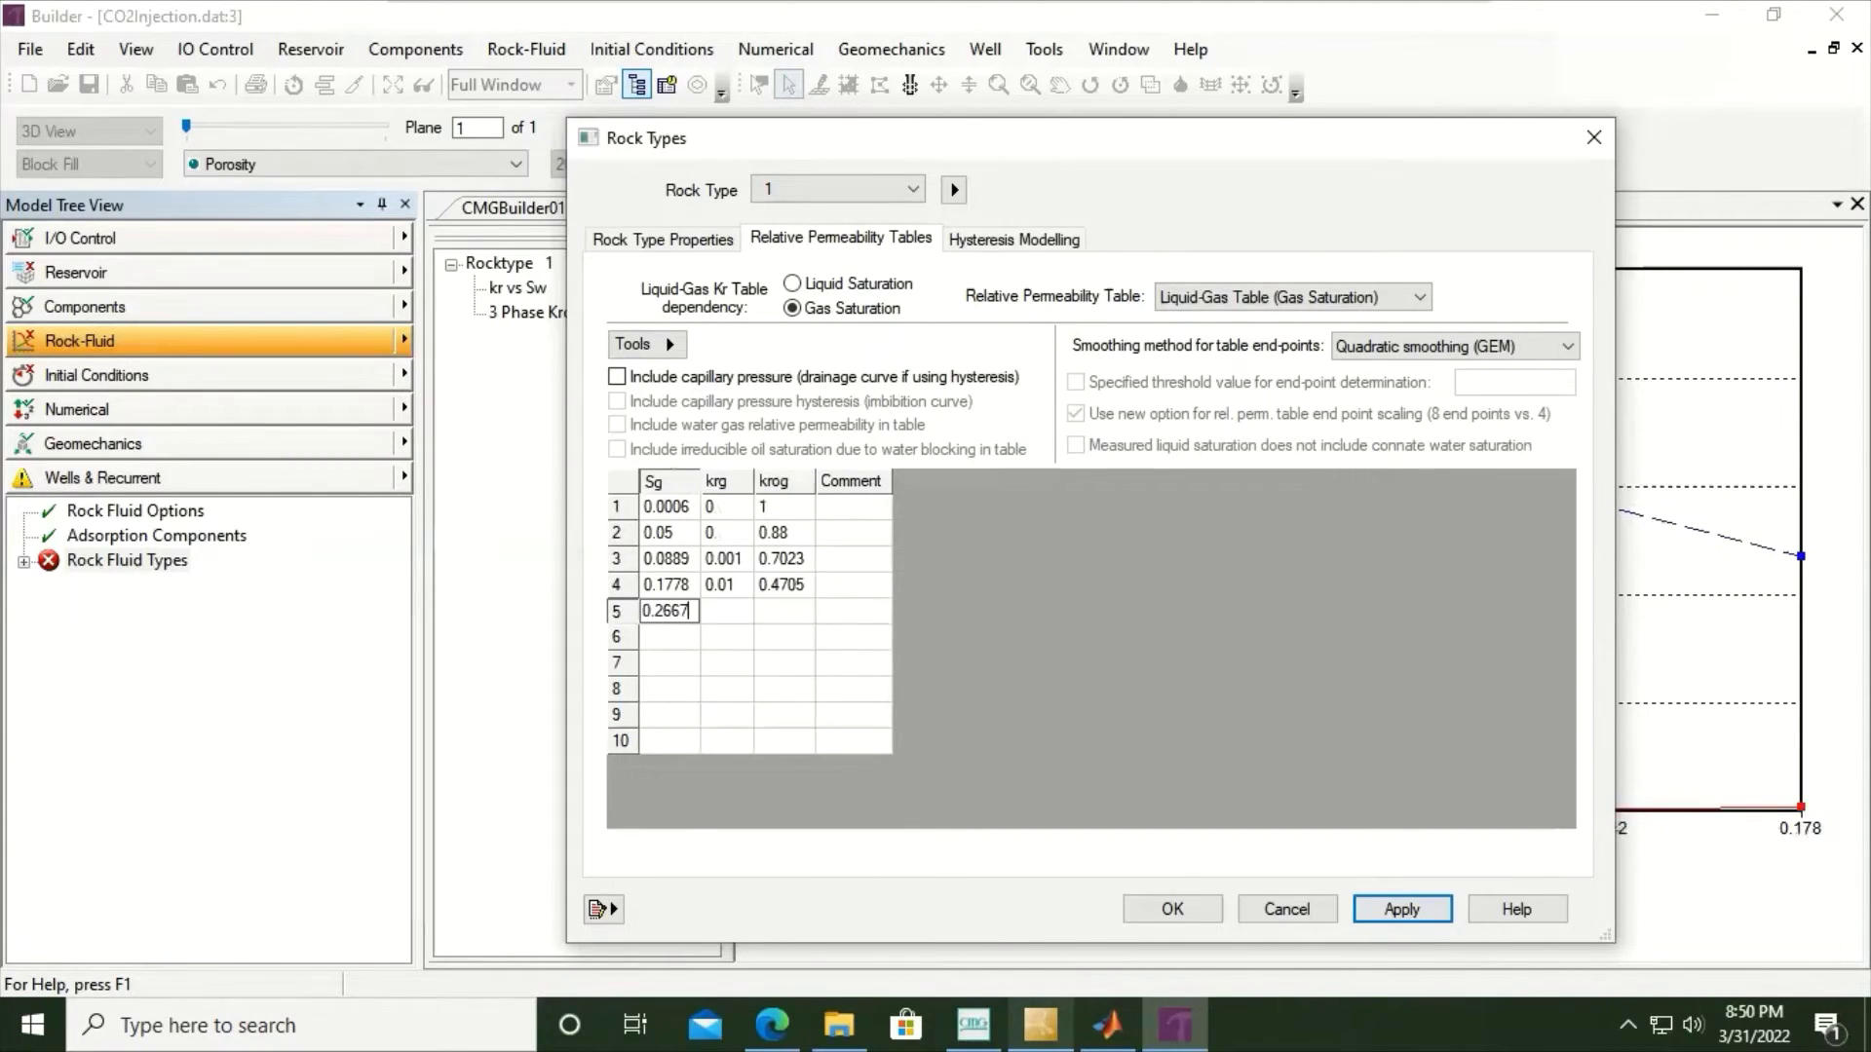
key(Tab)
text(0)
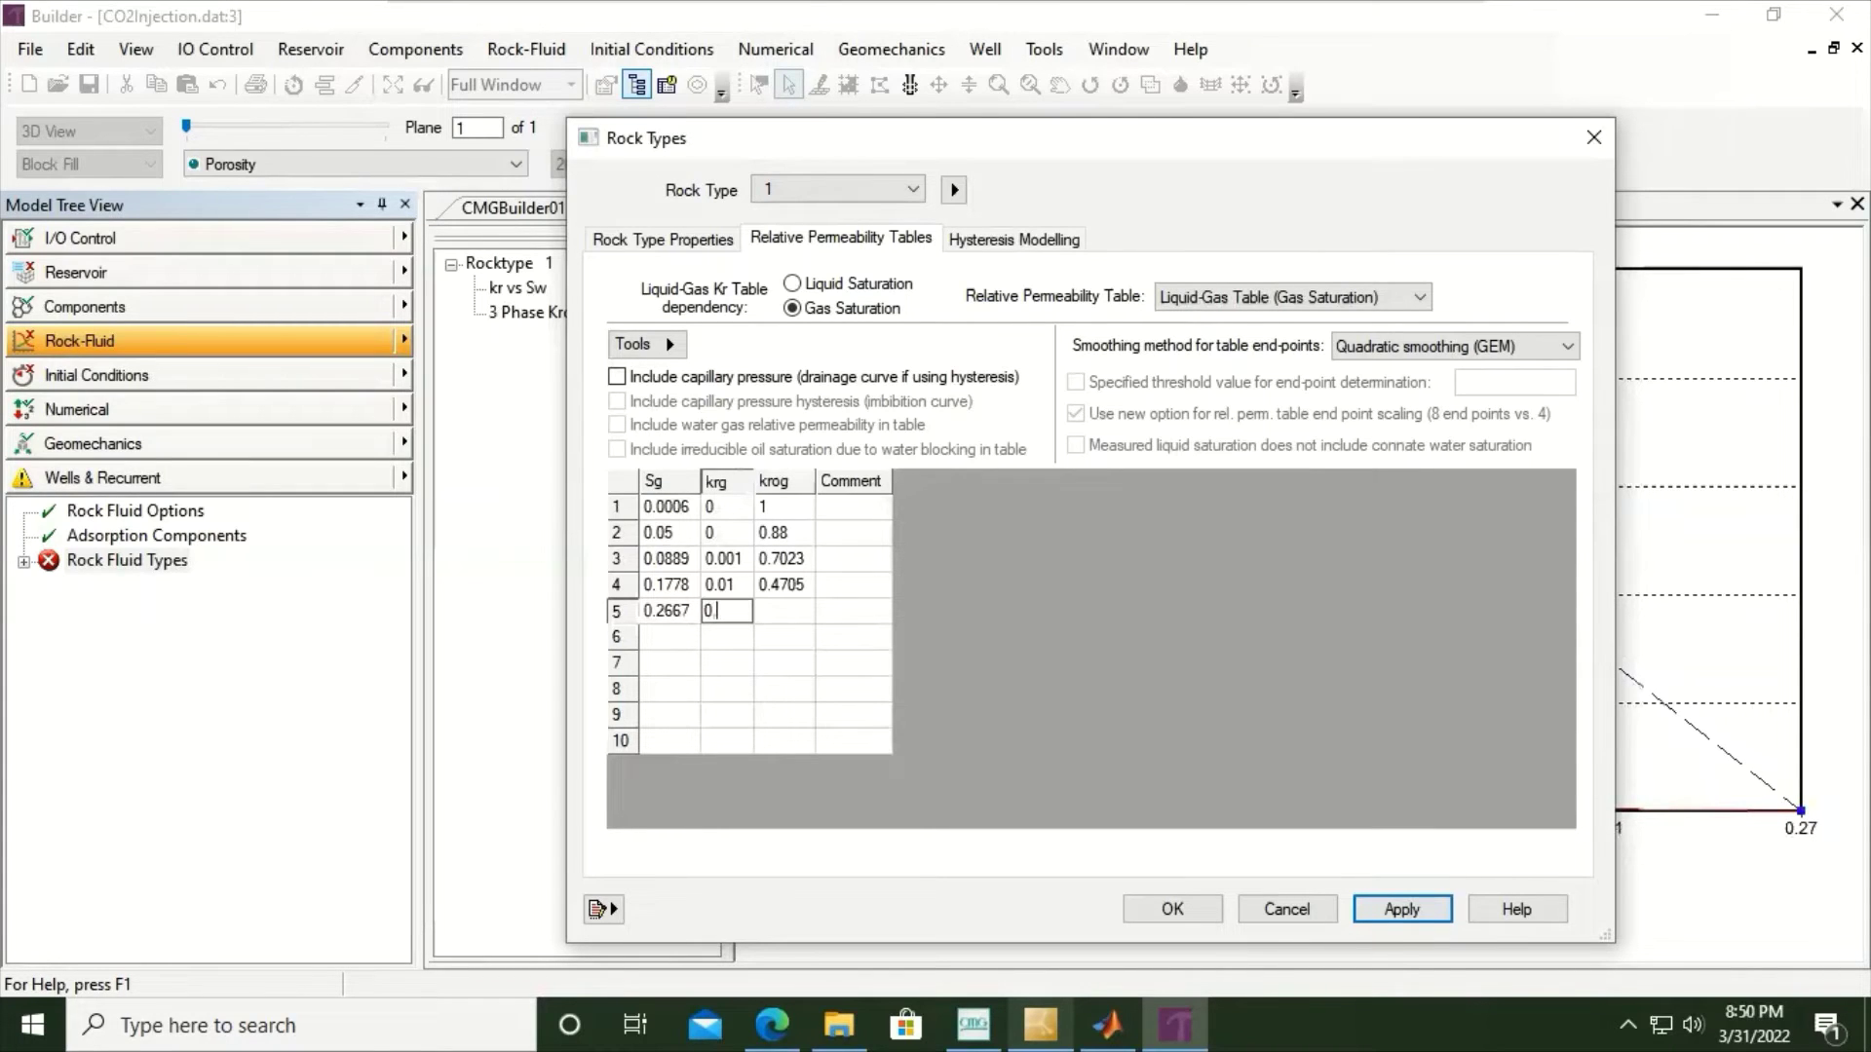
key(Tab)
text(0.2)
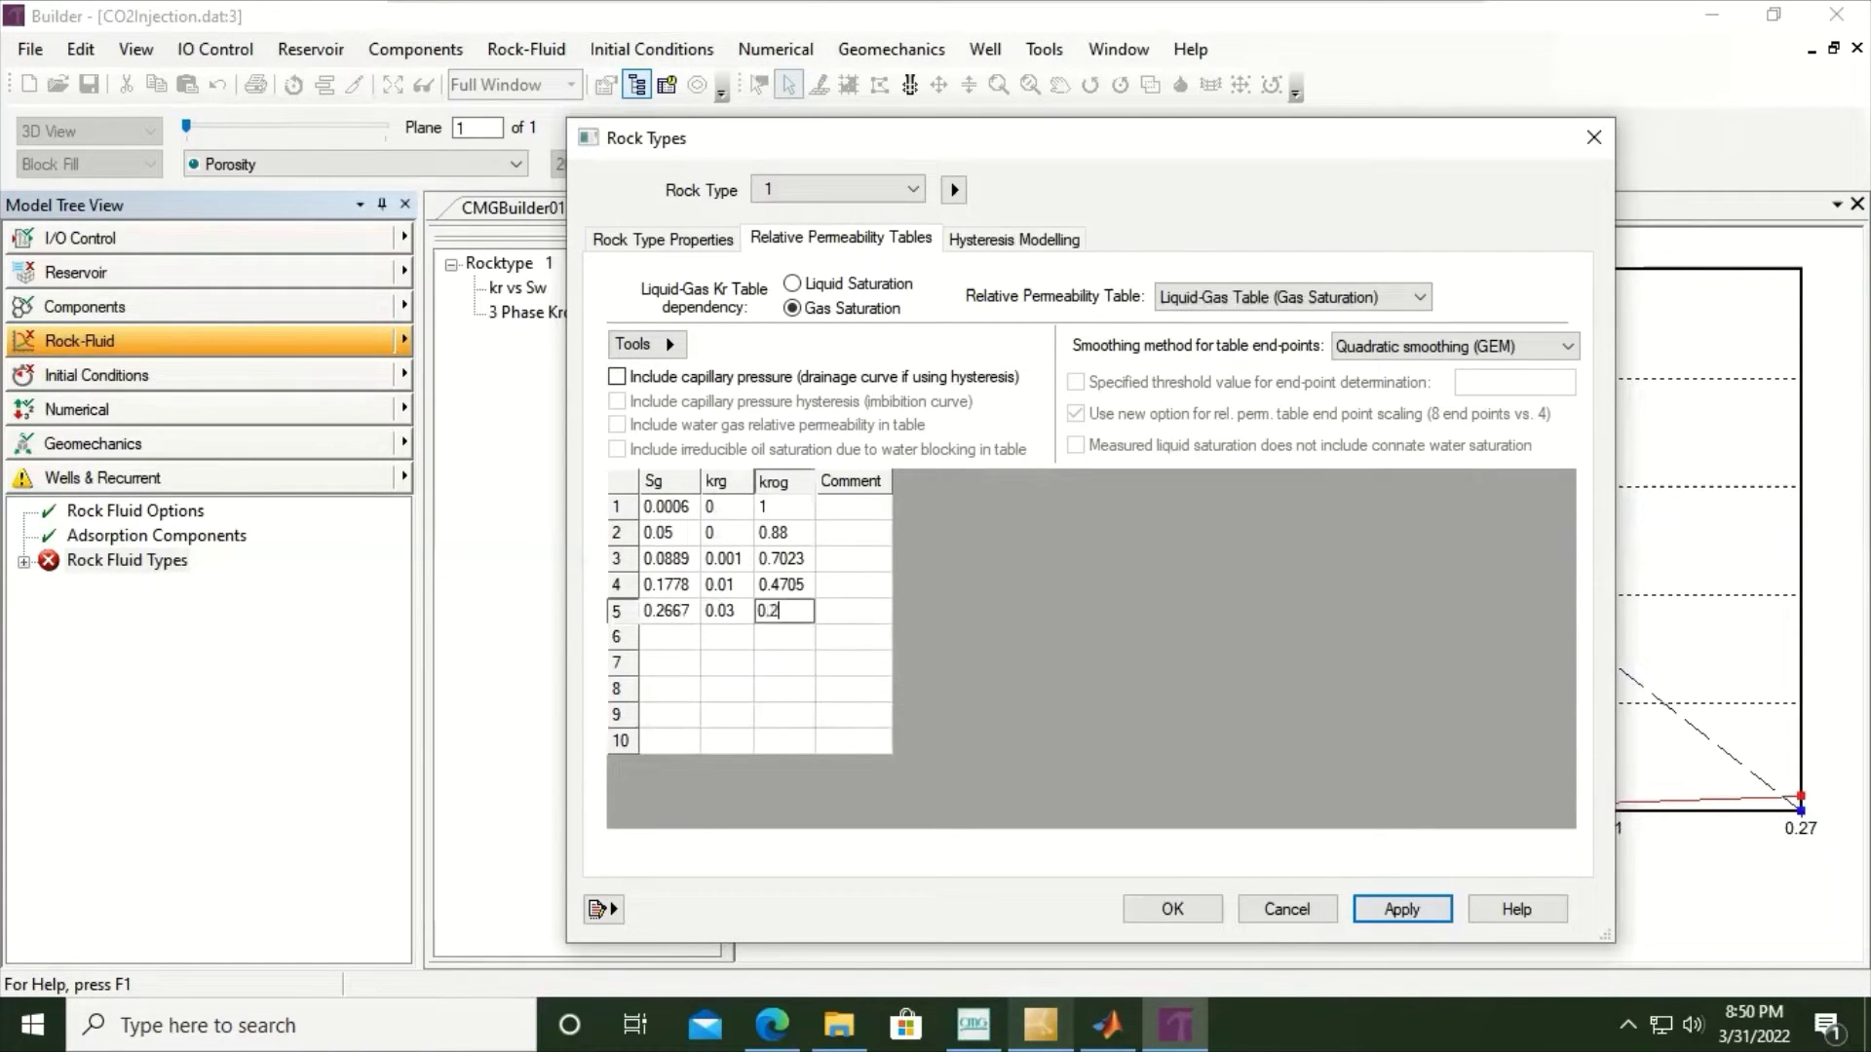
text(963)
key(Return)
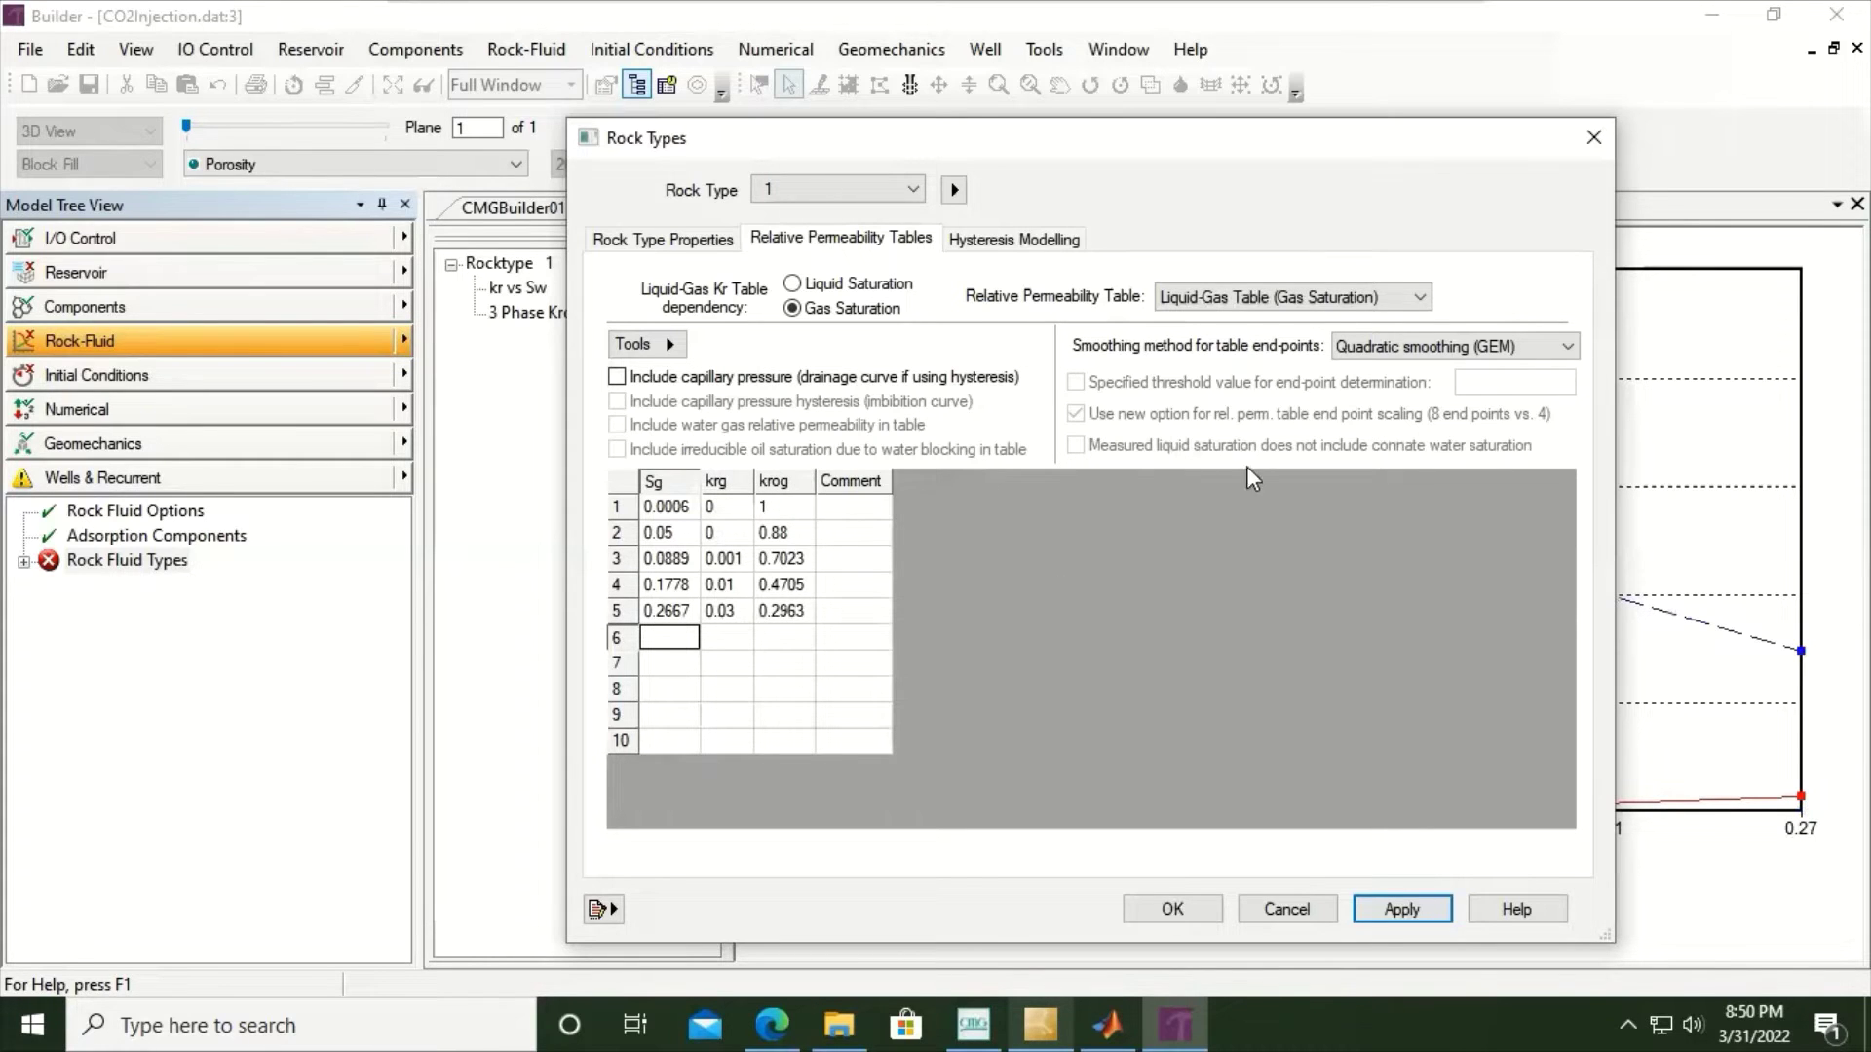
drag(1349, 149, 494, 370)
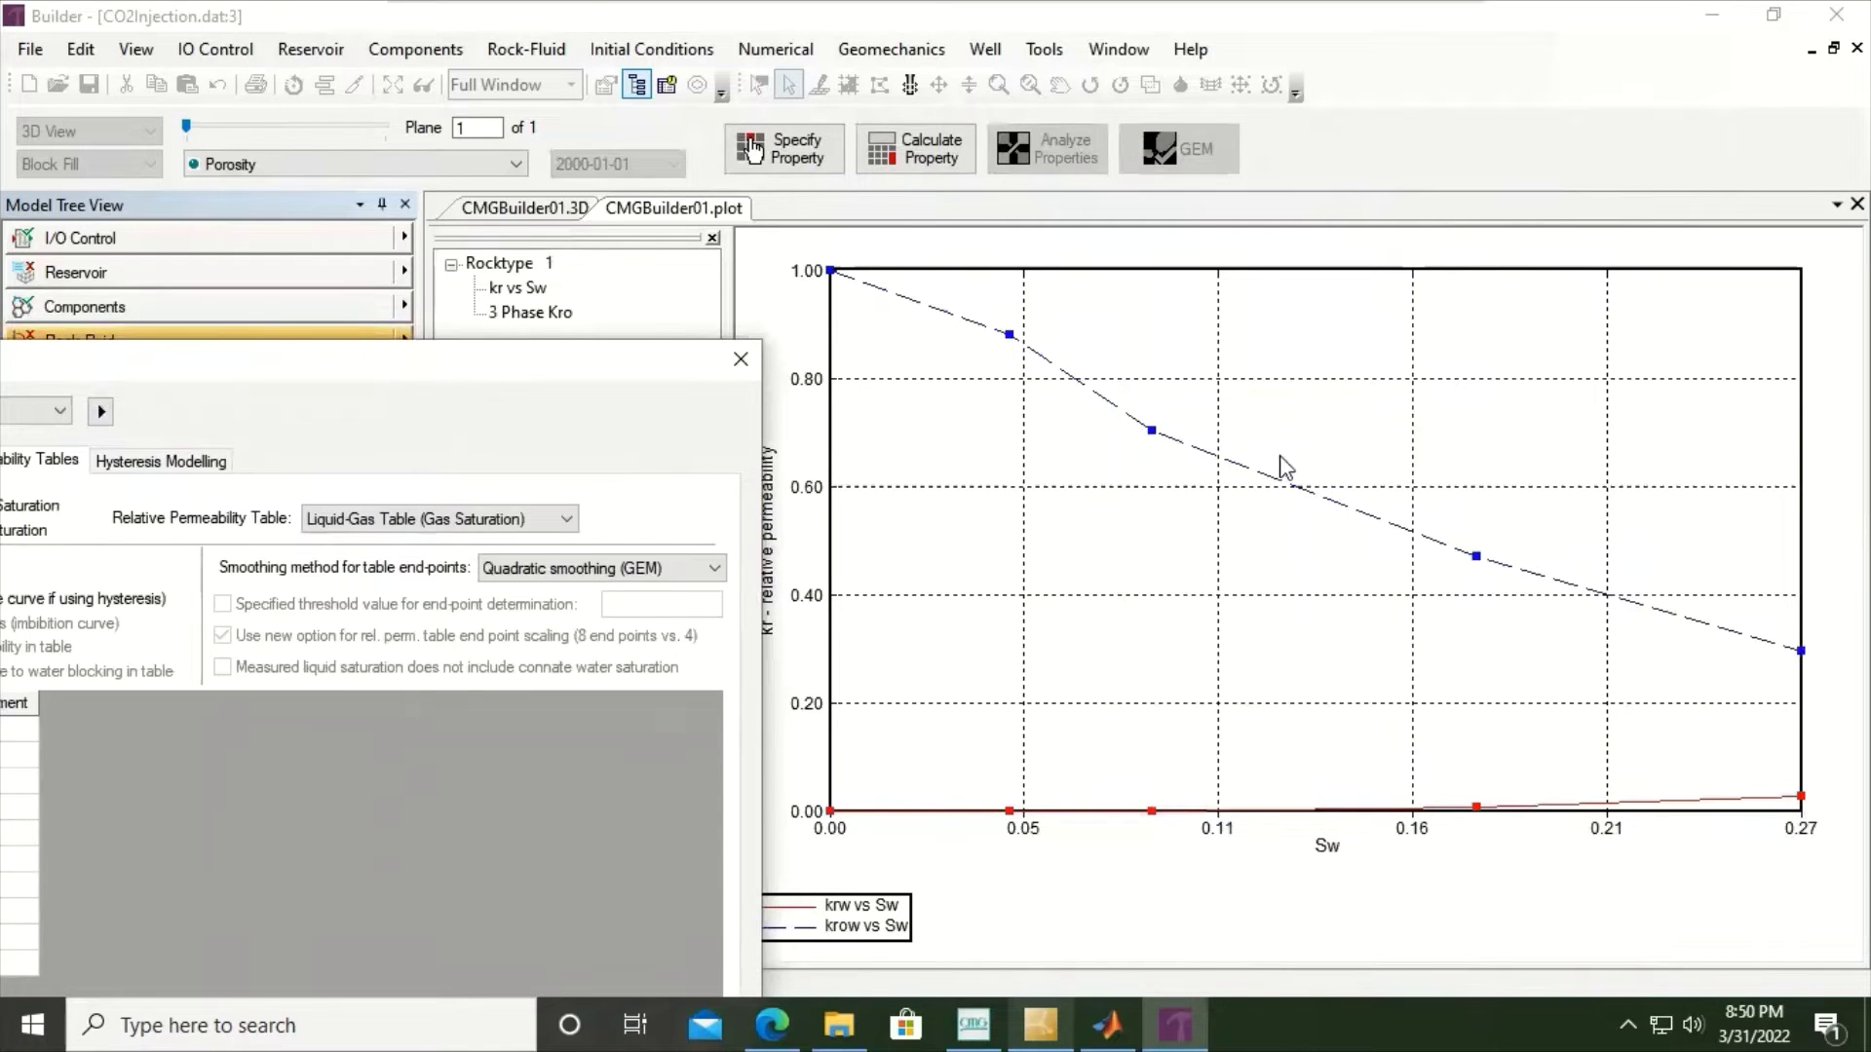
drag(506, 370, 1001, 188)
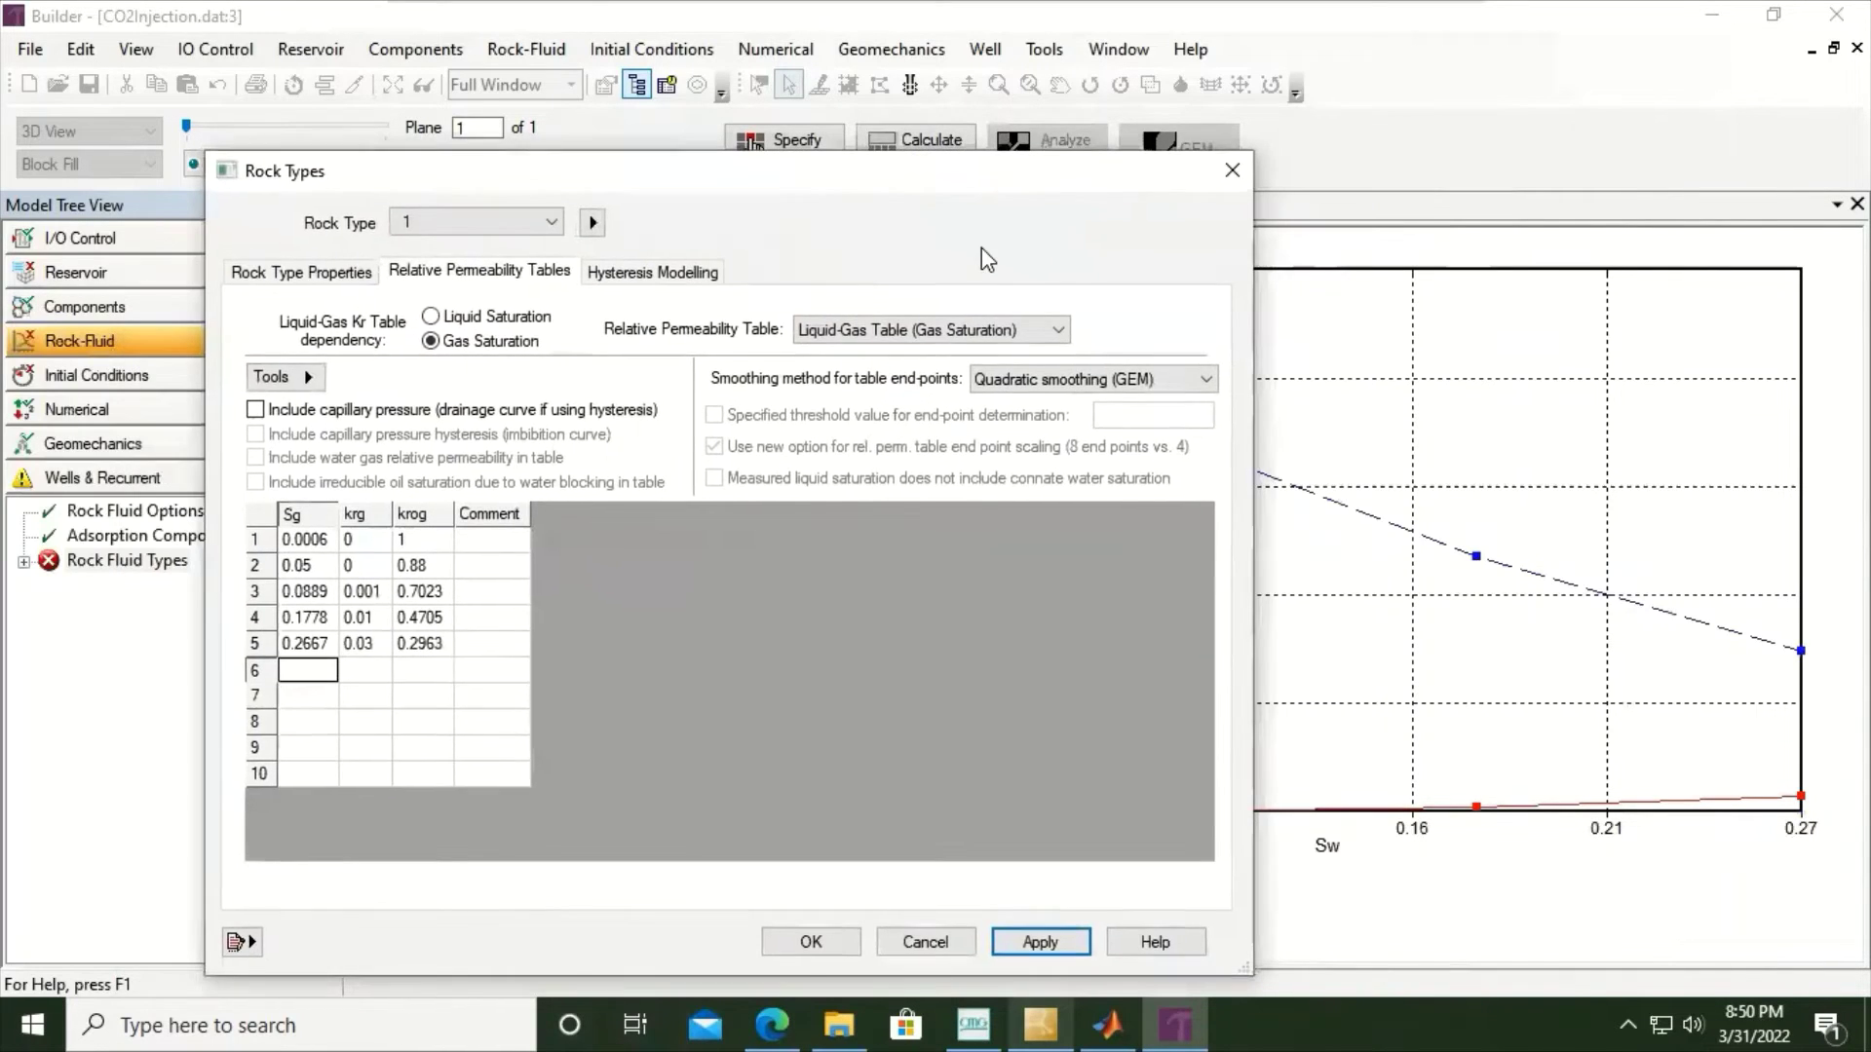
text(0.3556)
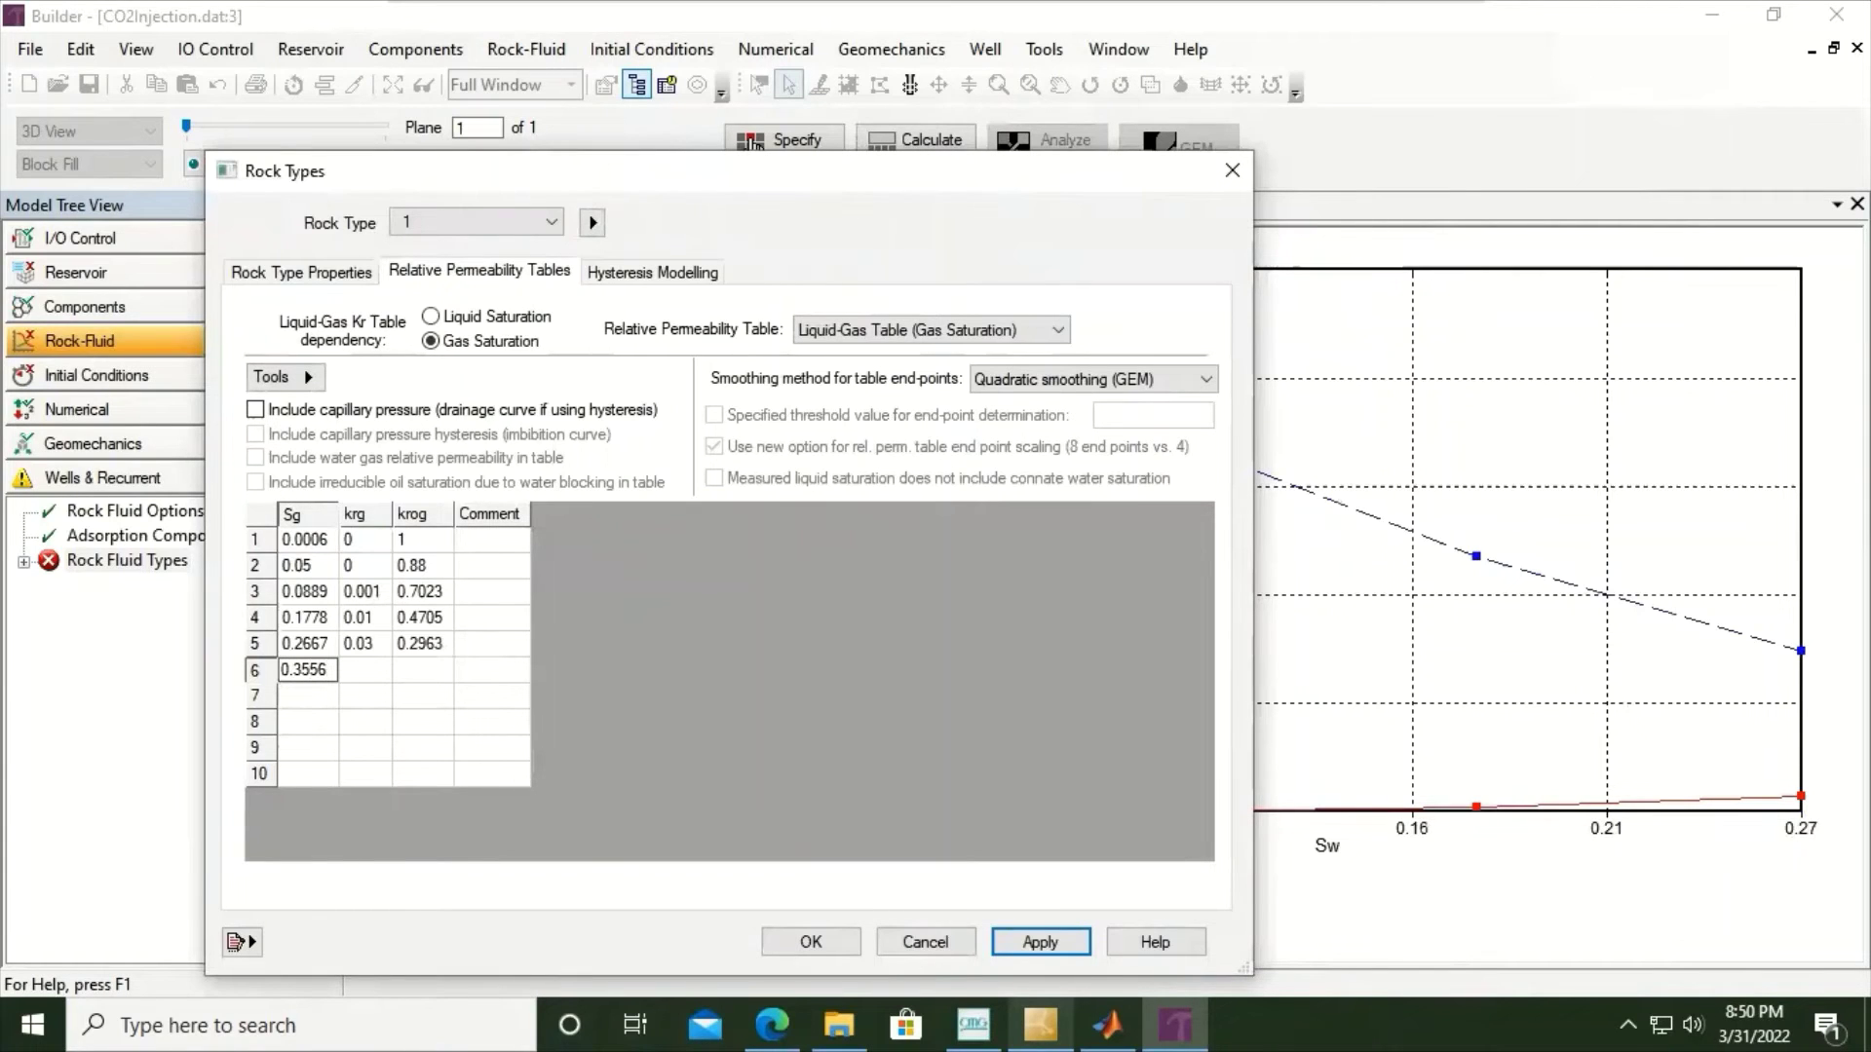
key(Tab)
text(0.05)
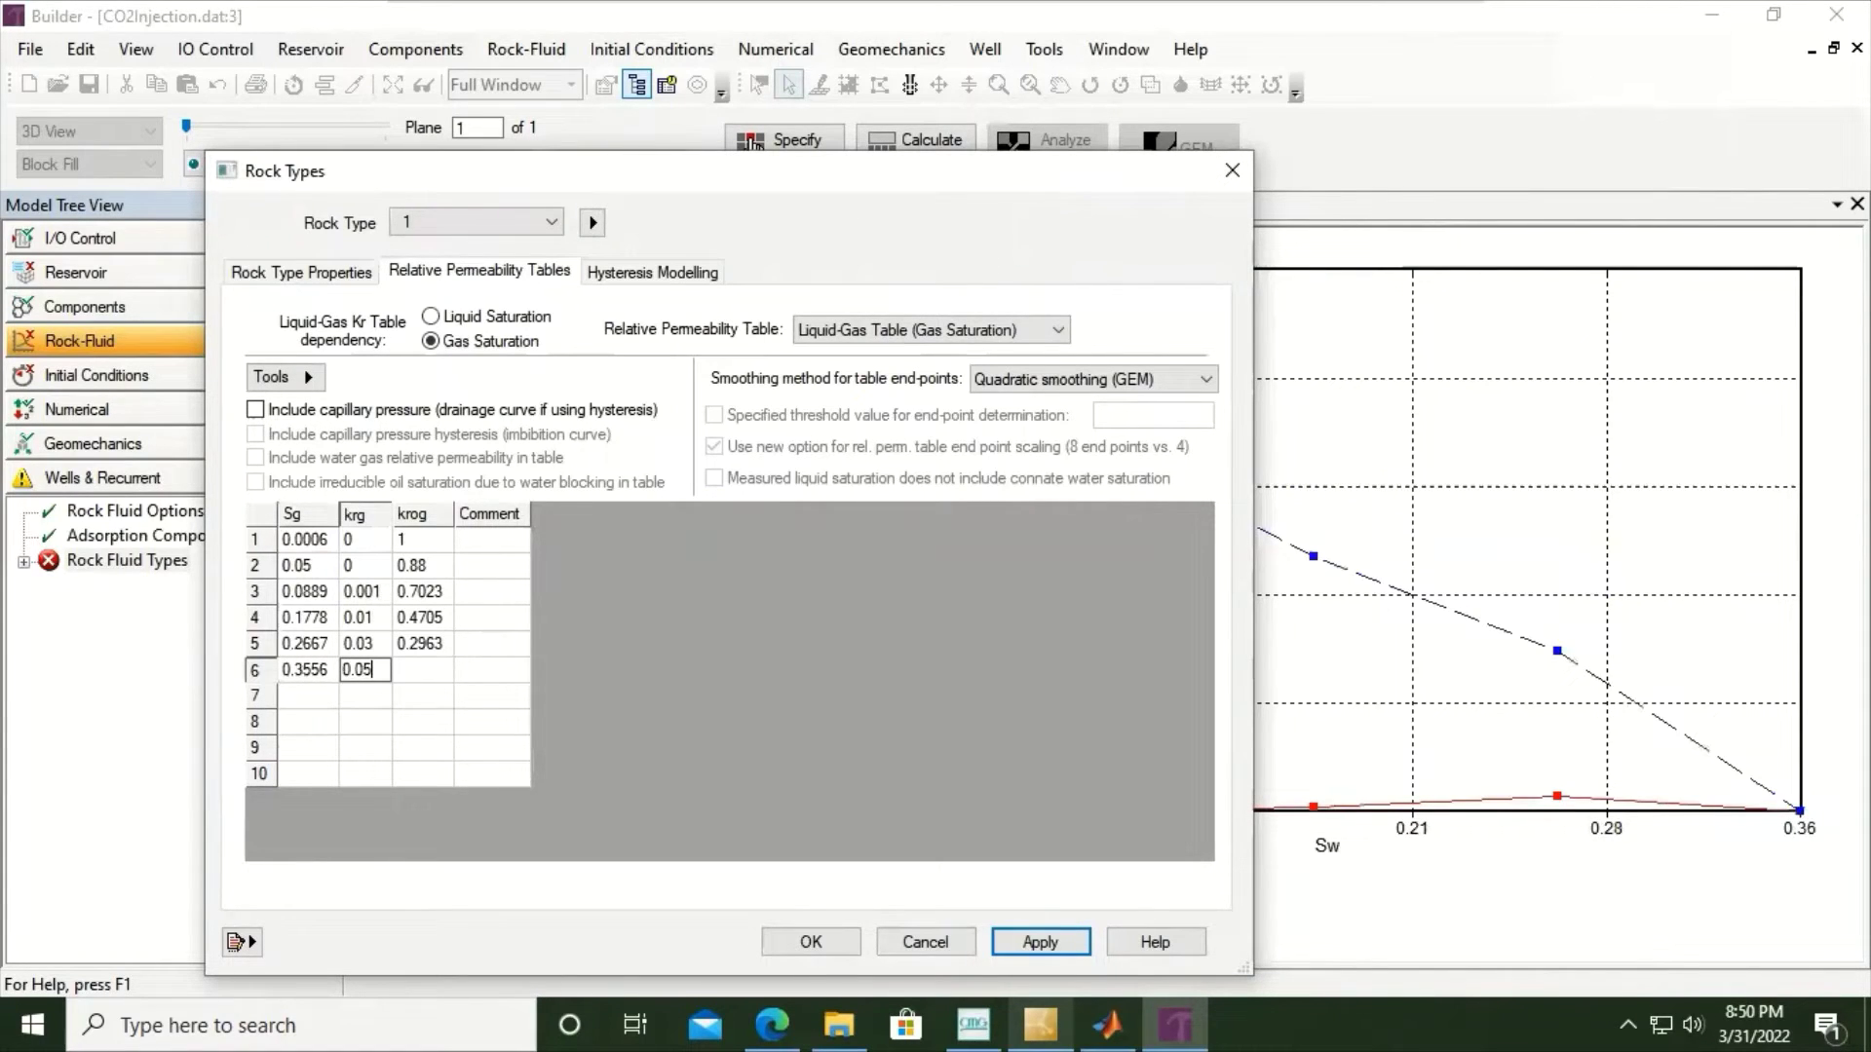
key(Tab)
text(0)
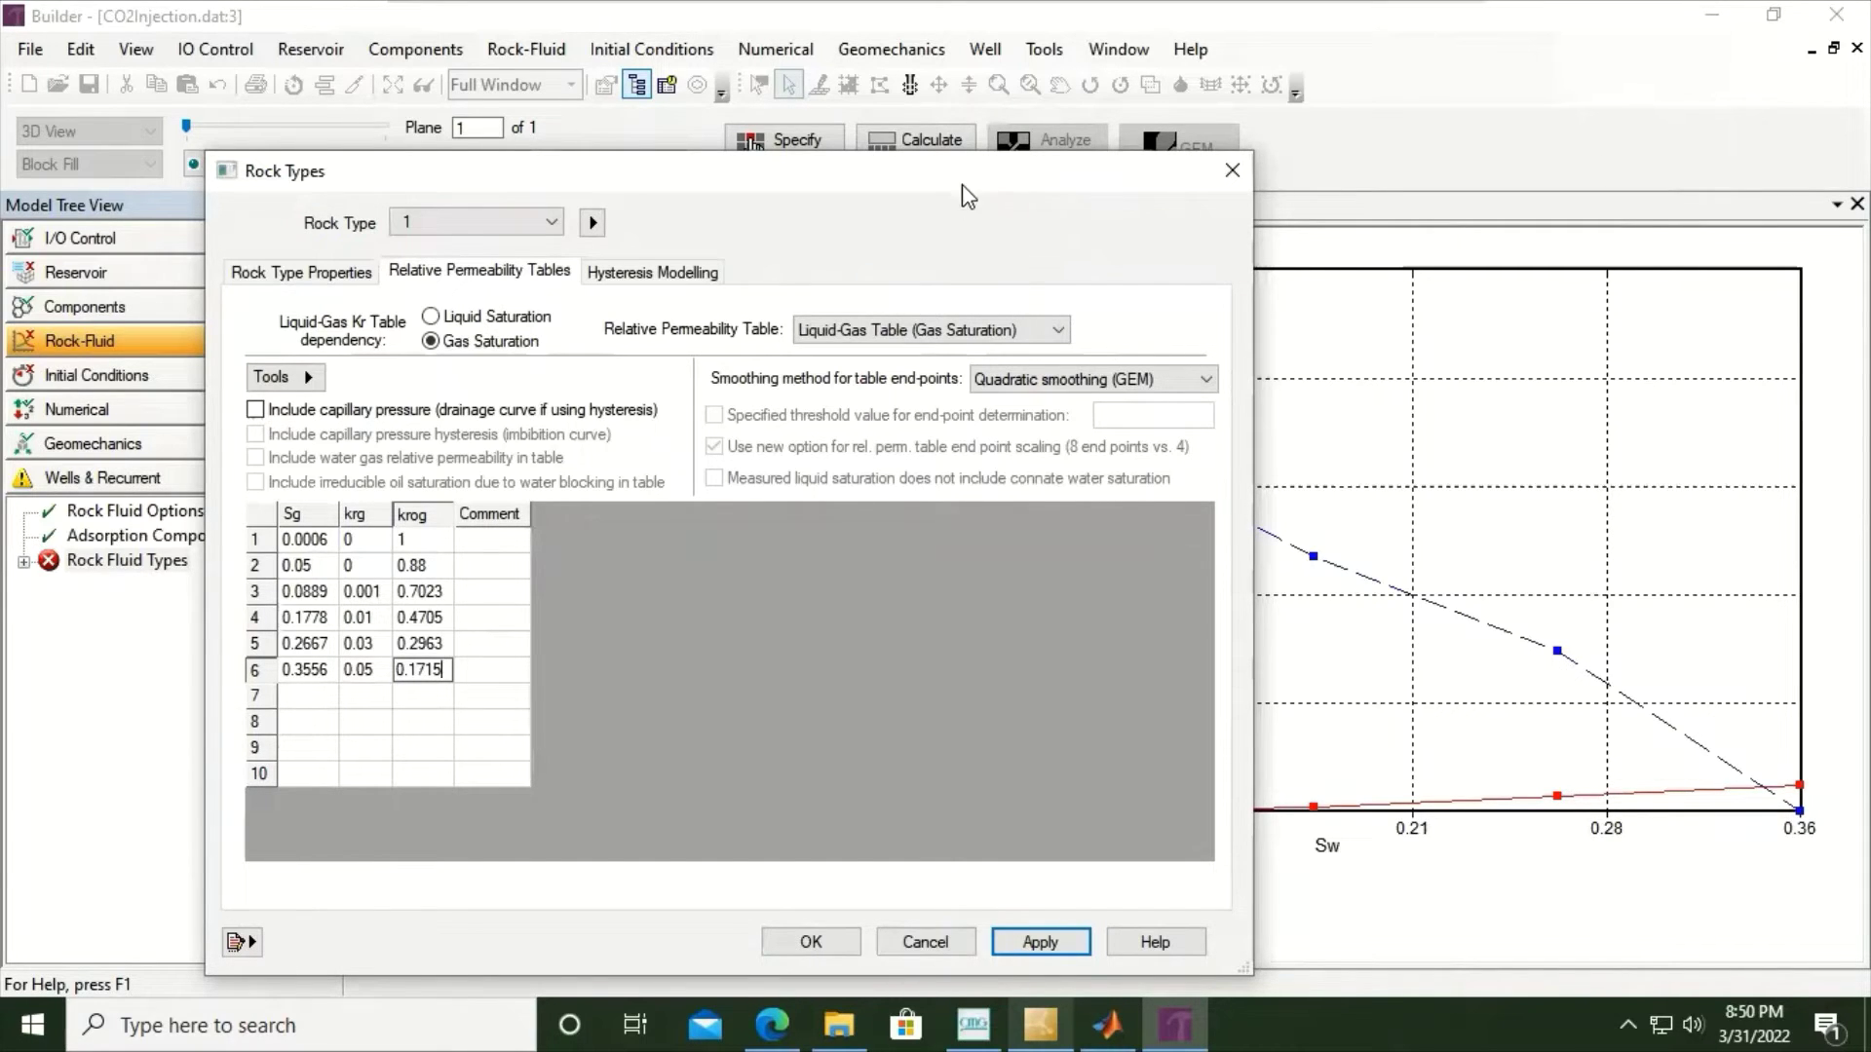
drag(965, 190, 744, 191)
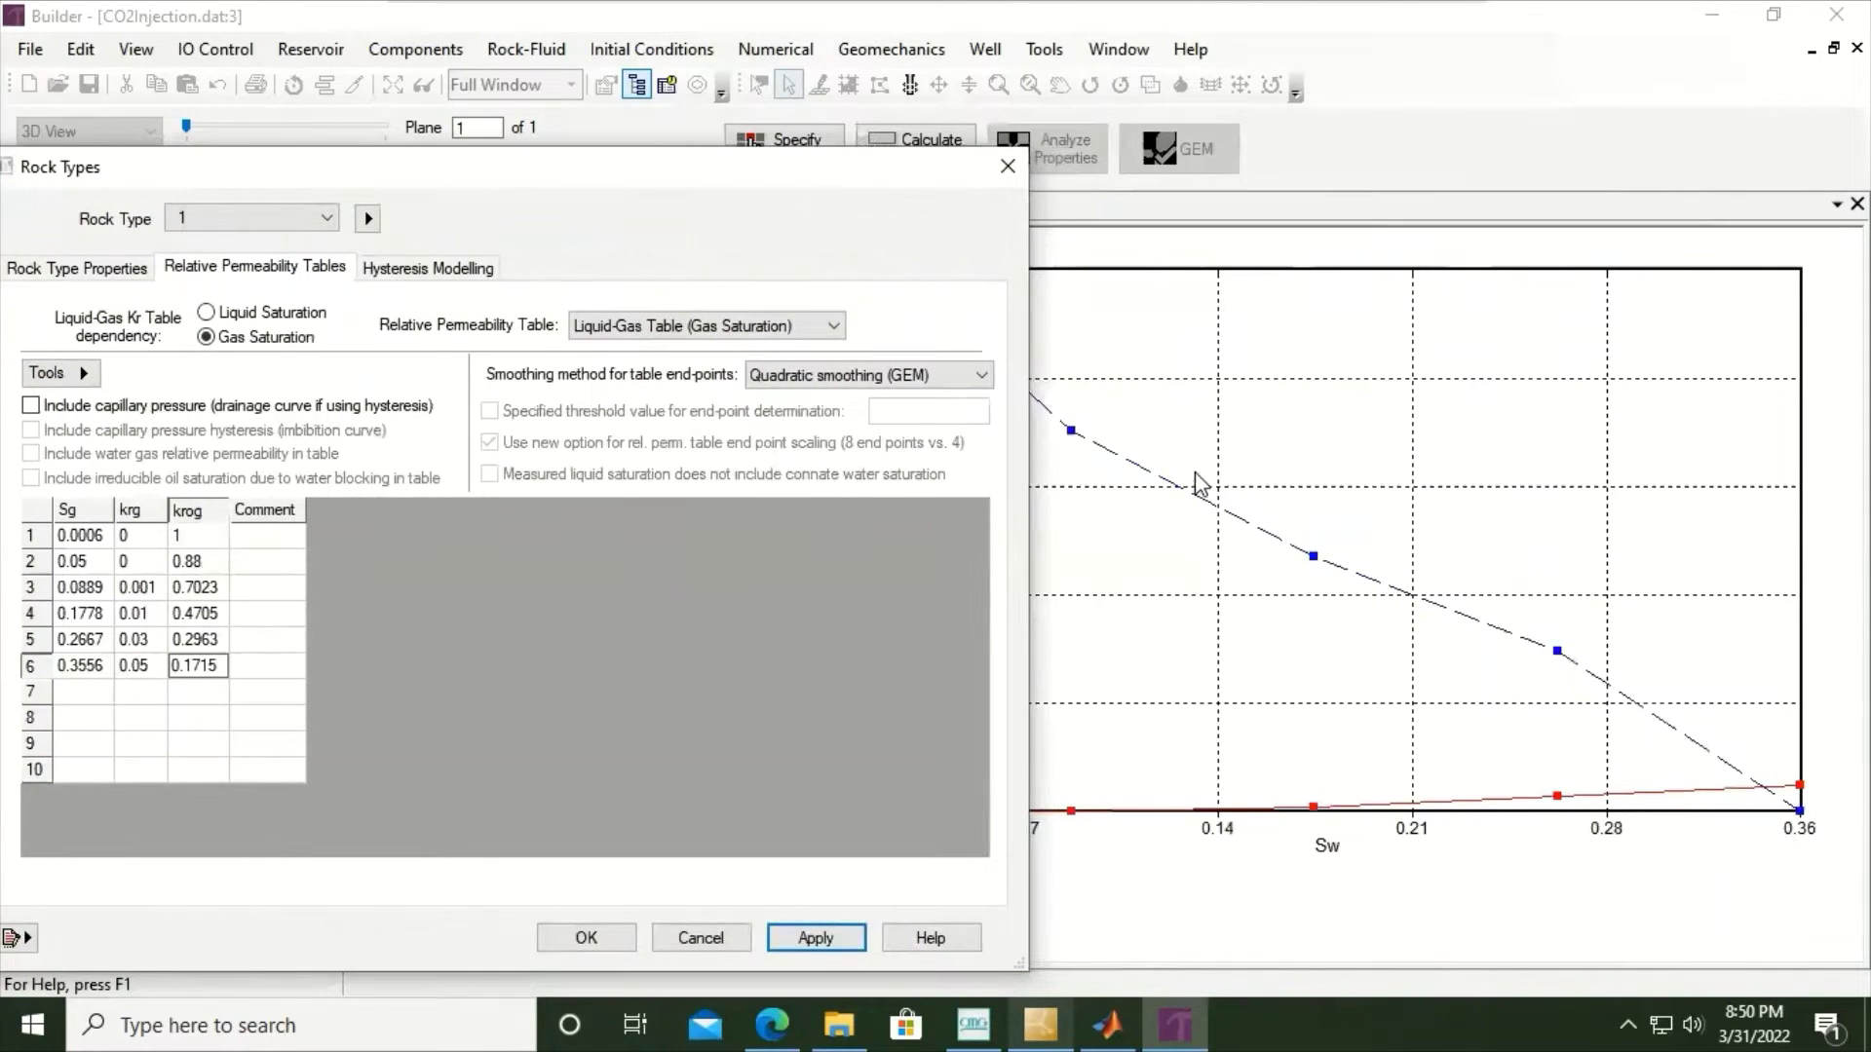
- Add rows 7–8: Sg 0.4444 (krg 0.1, krog 0.0878) and Sg 0.5333 (krg 0.2, krog 0.037)
click(109, 694)
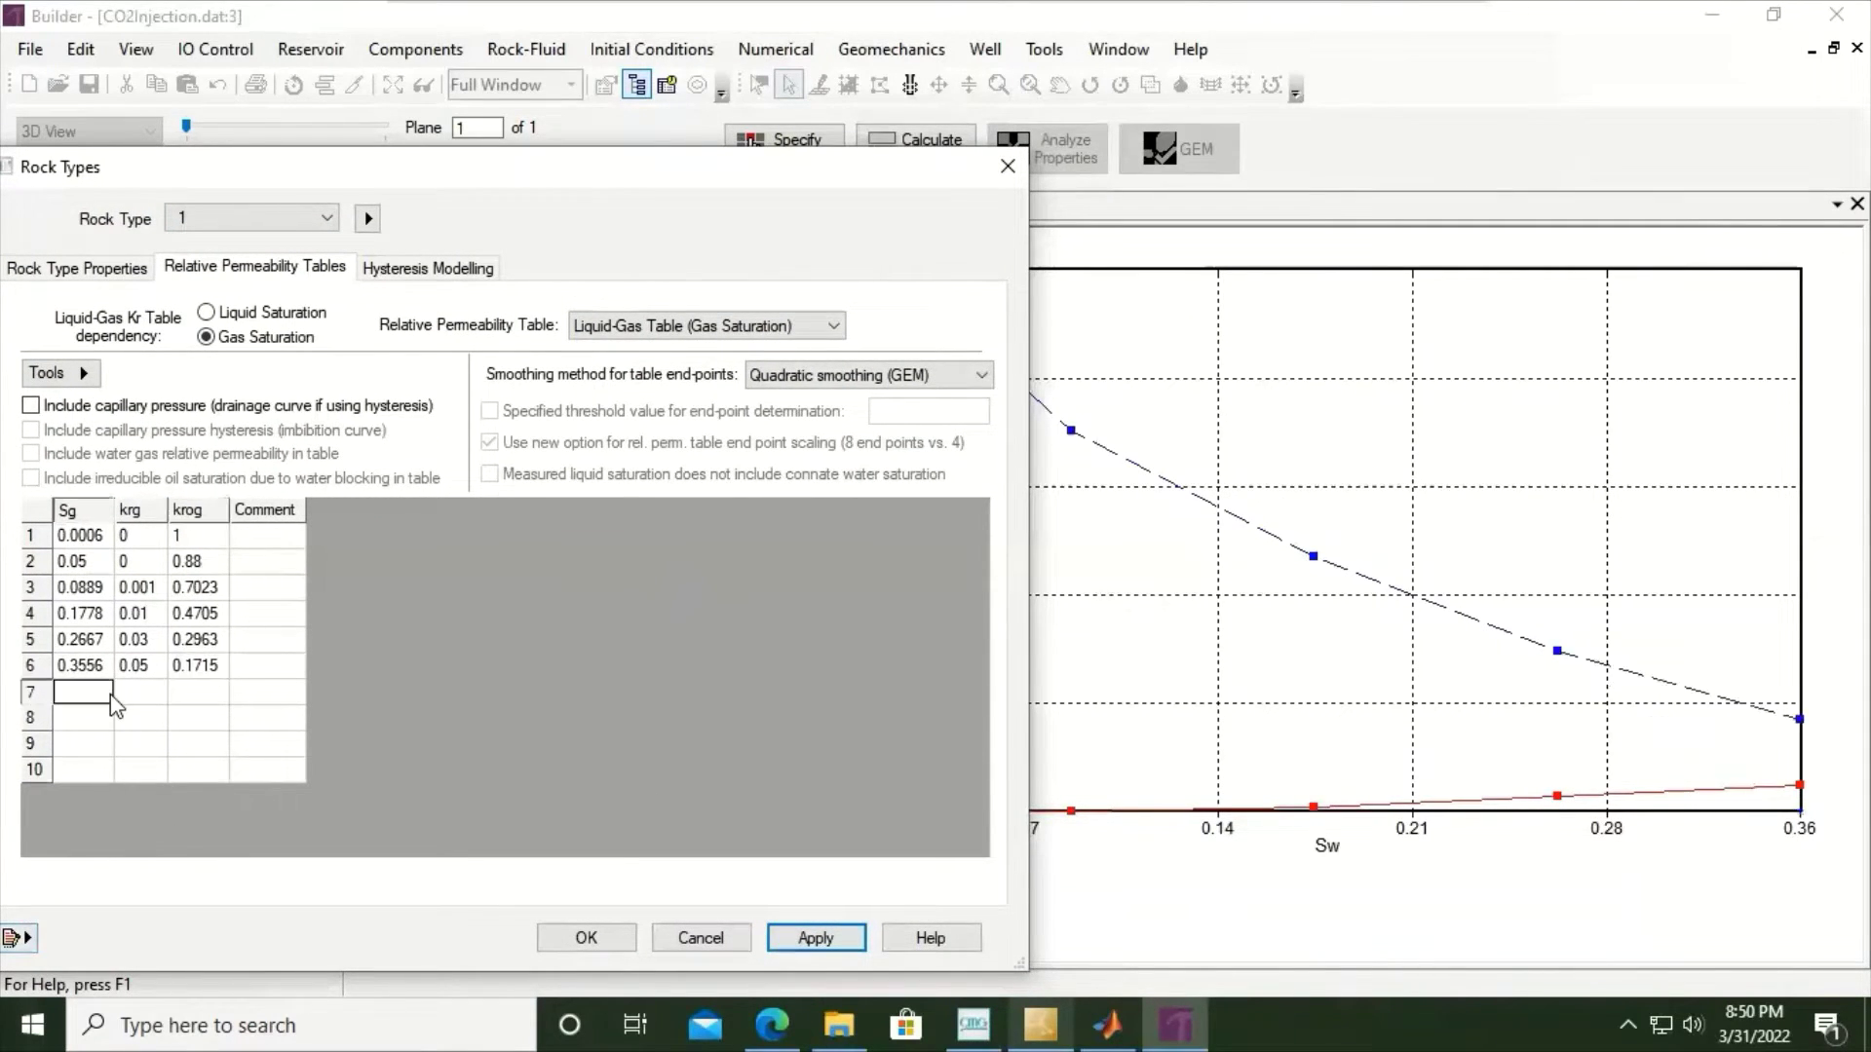
text(0.444)
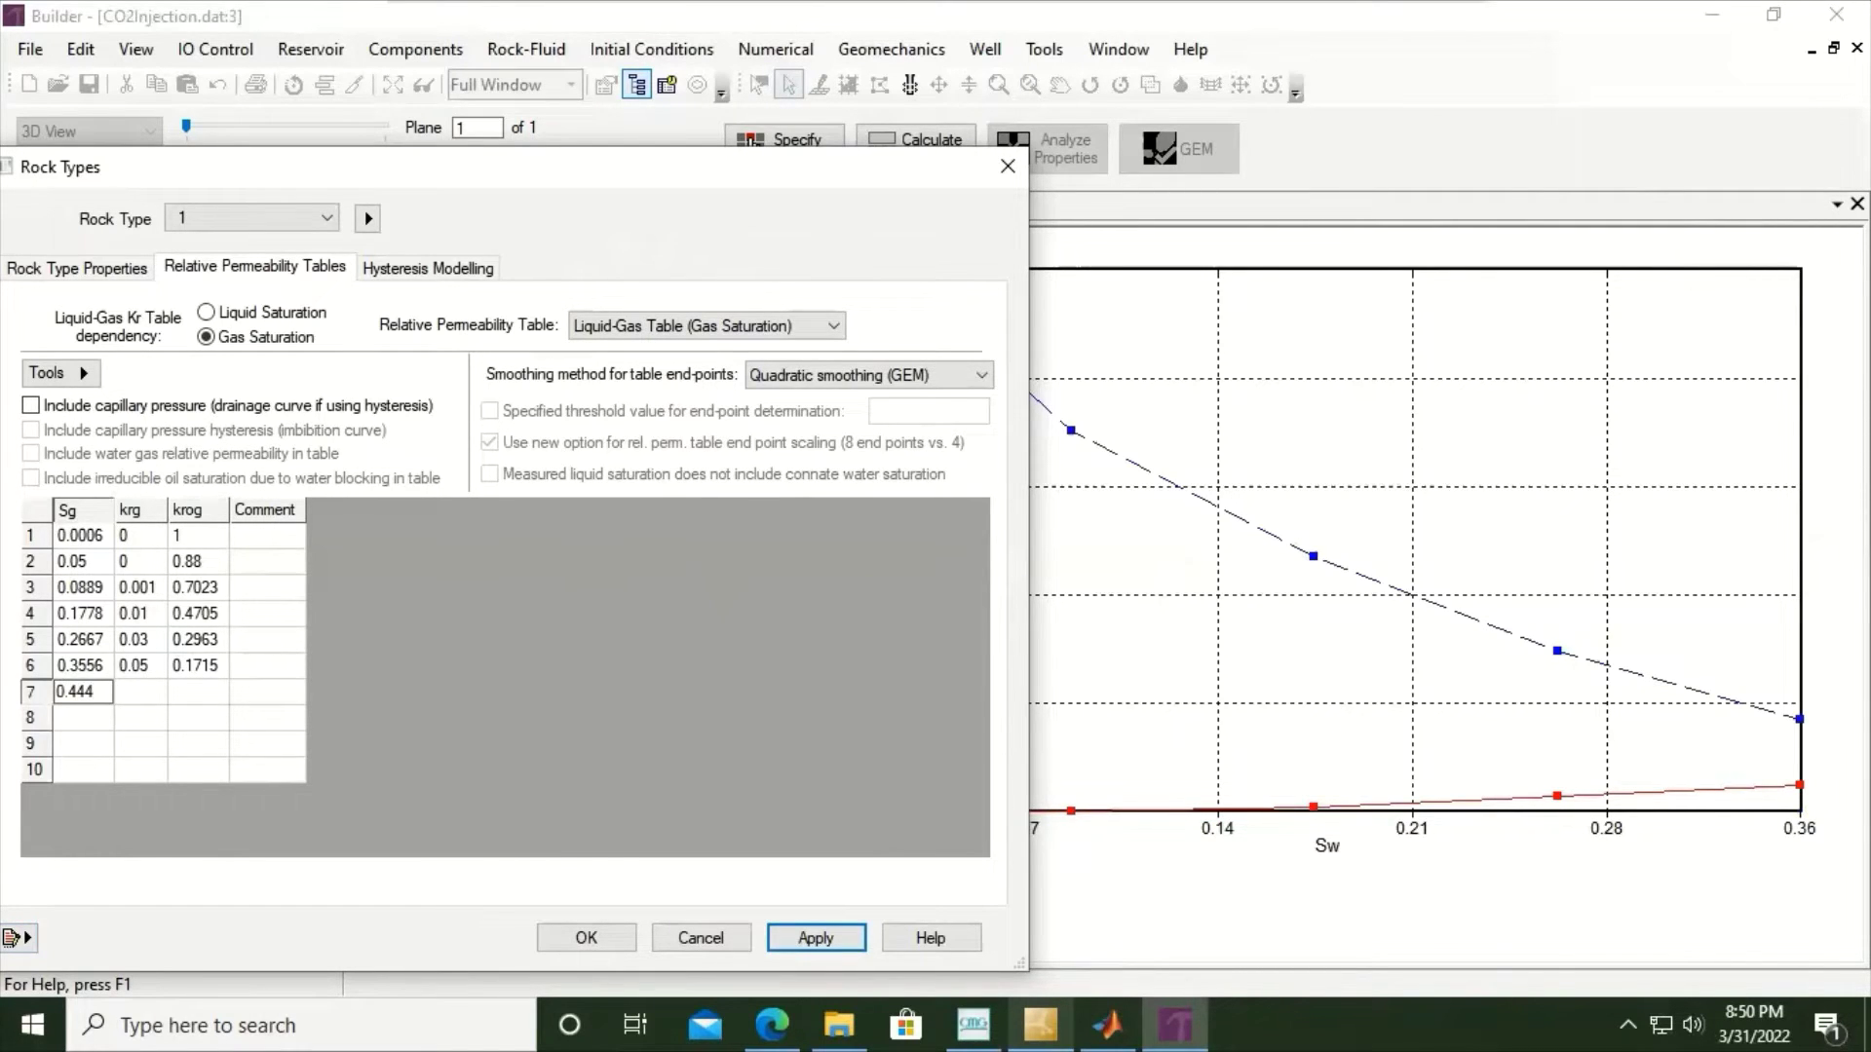
text(4)
click(122, 695)
text(0.1)
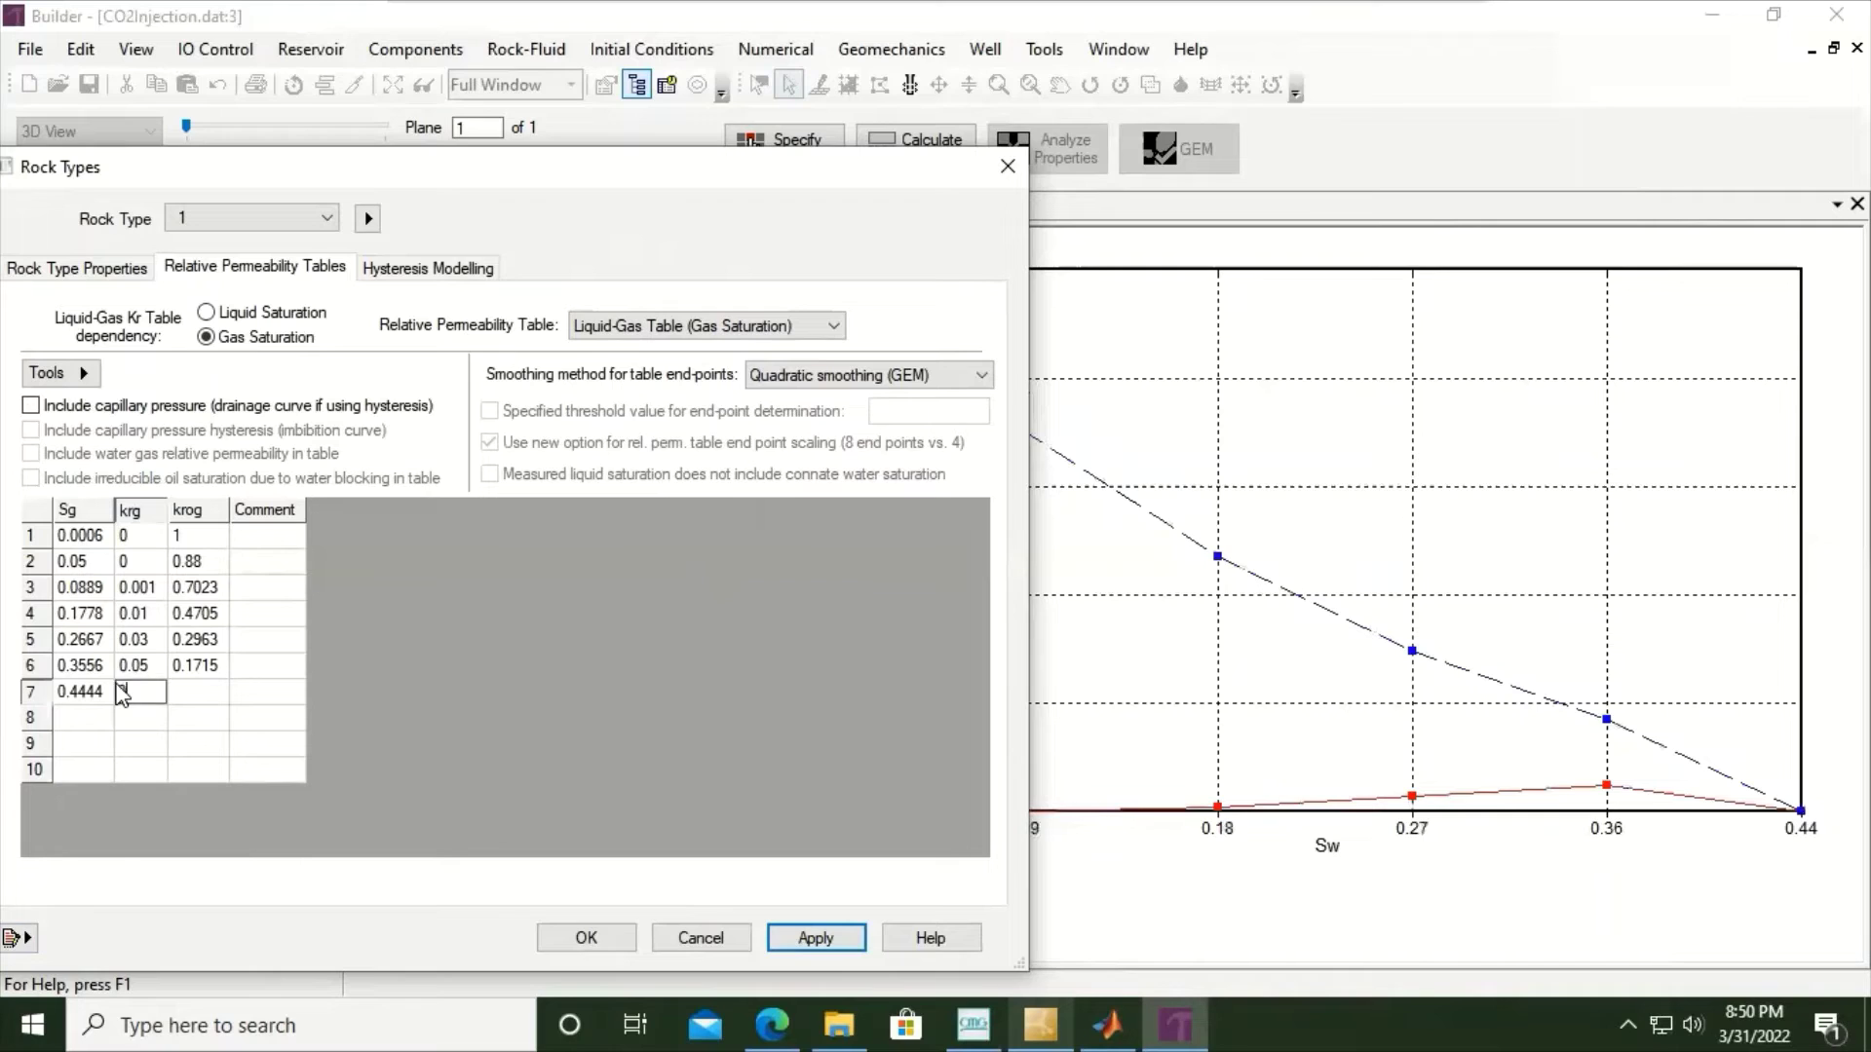
key(Tab)
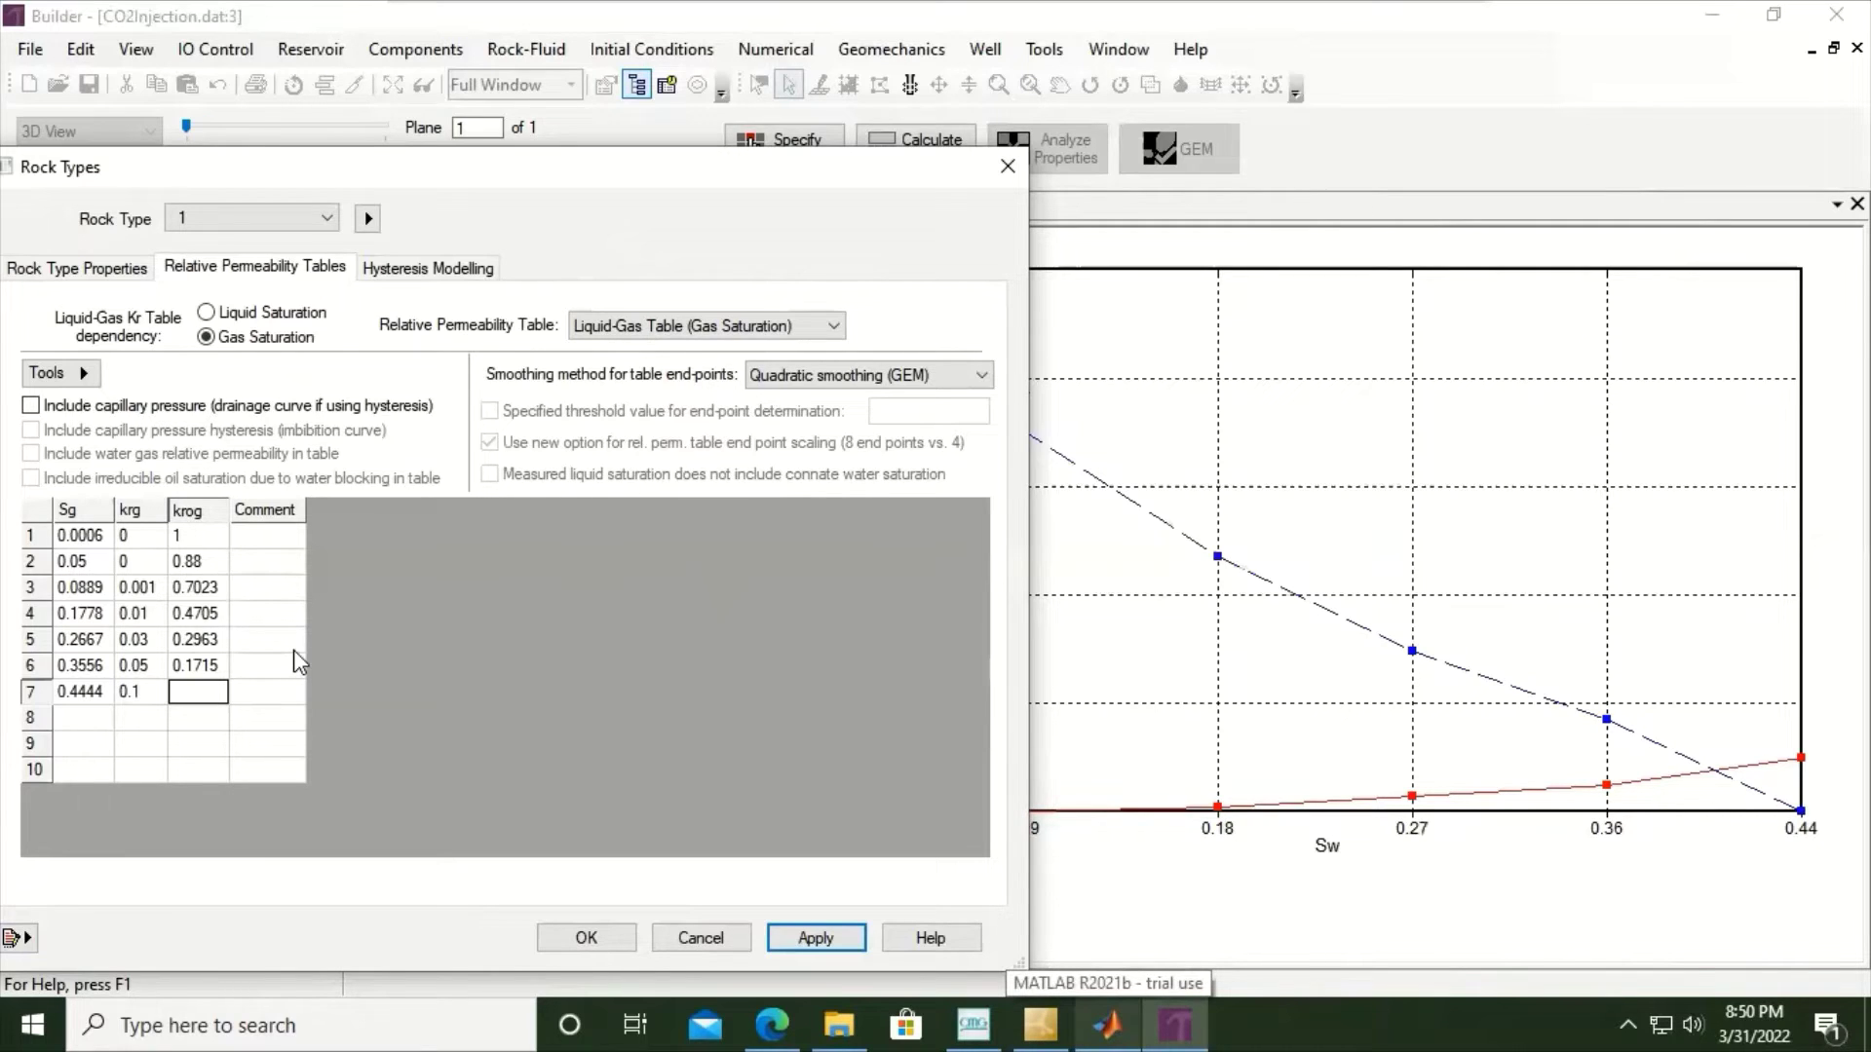
text(0.0878)
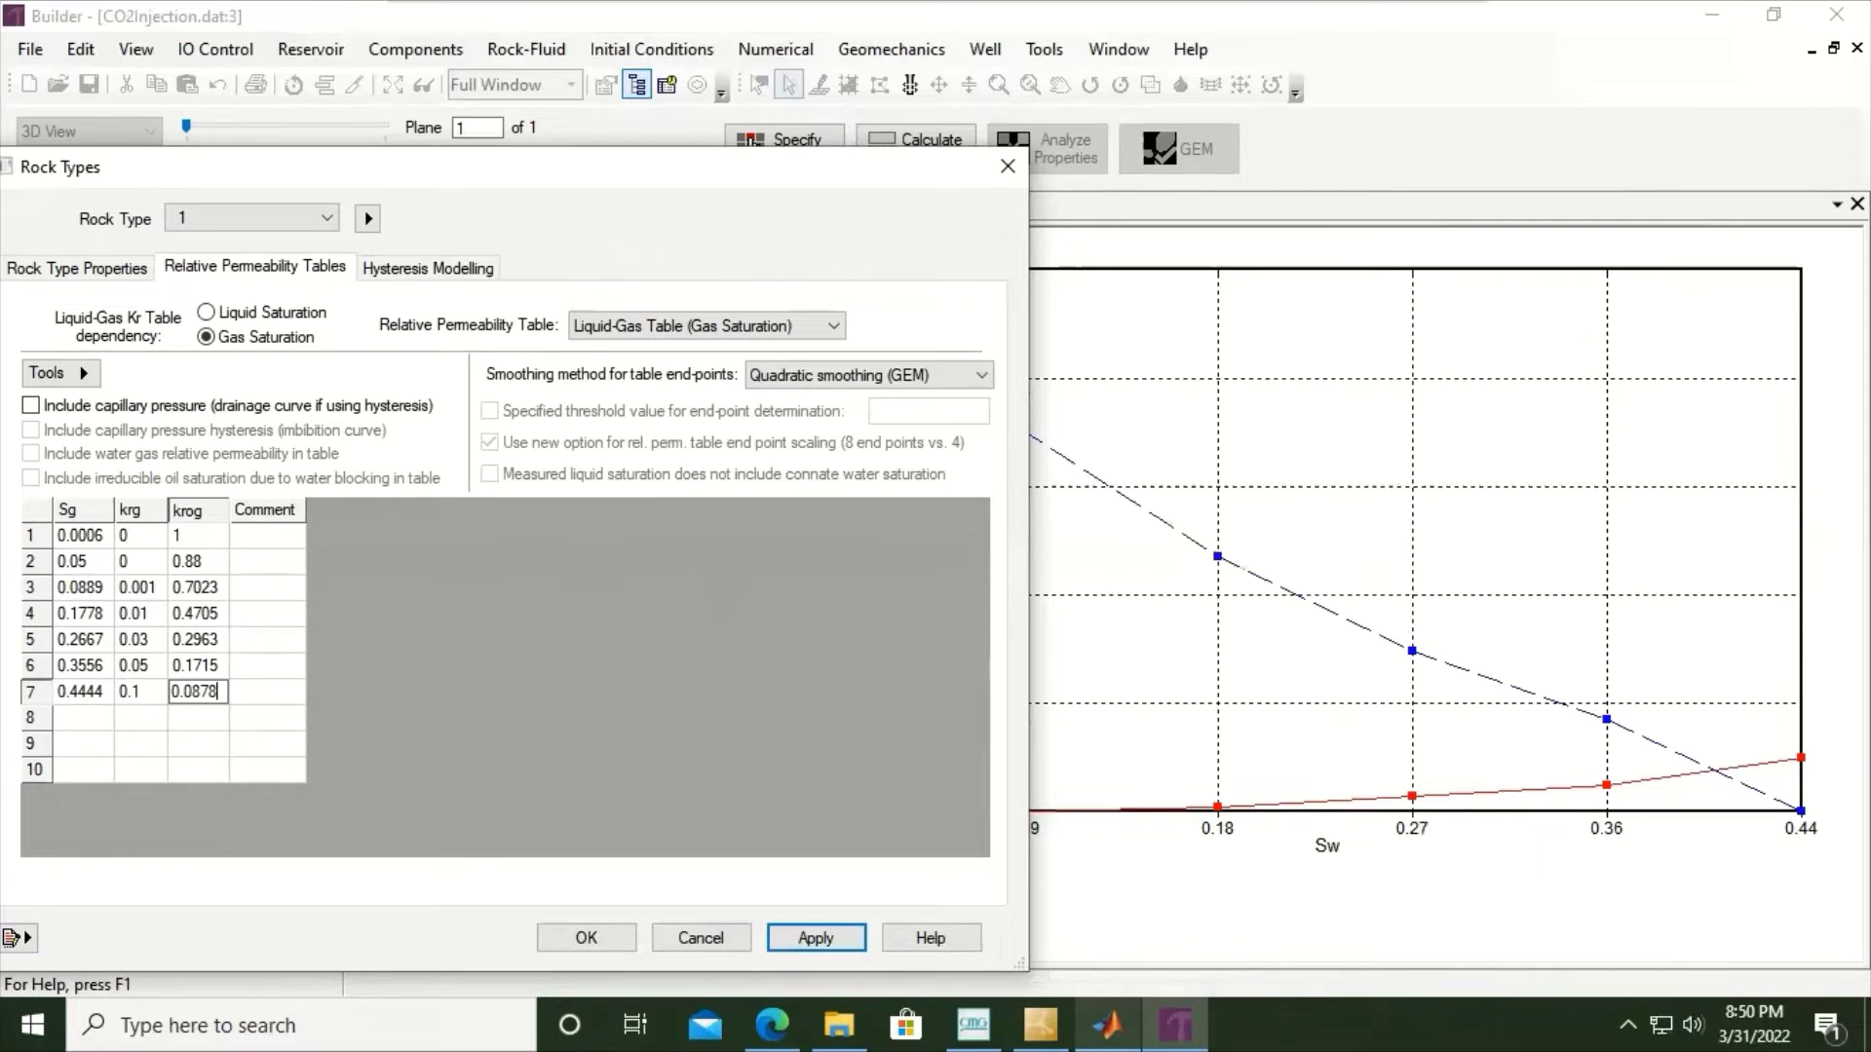
key(Return)
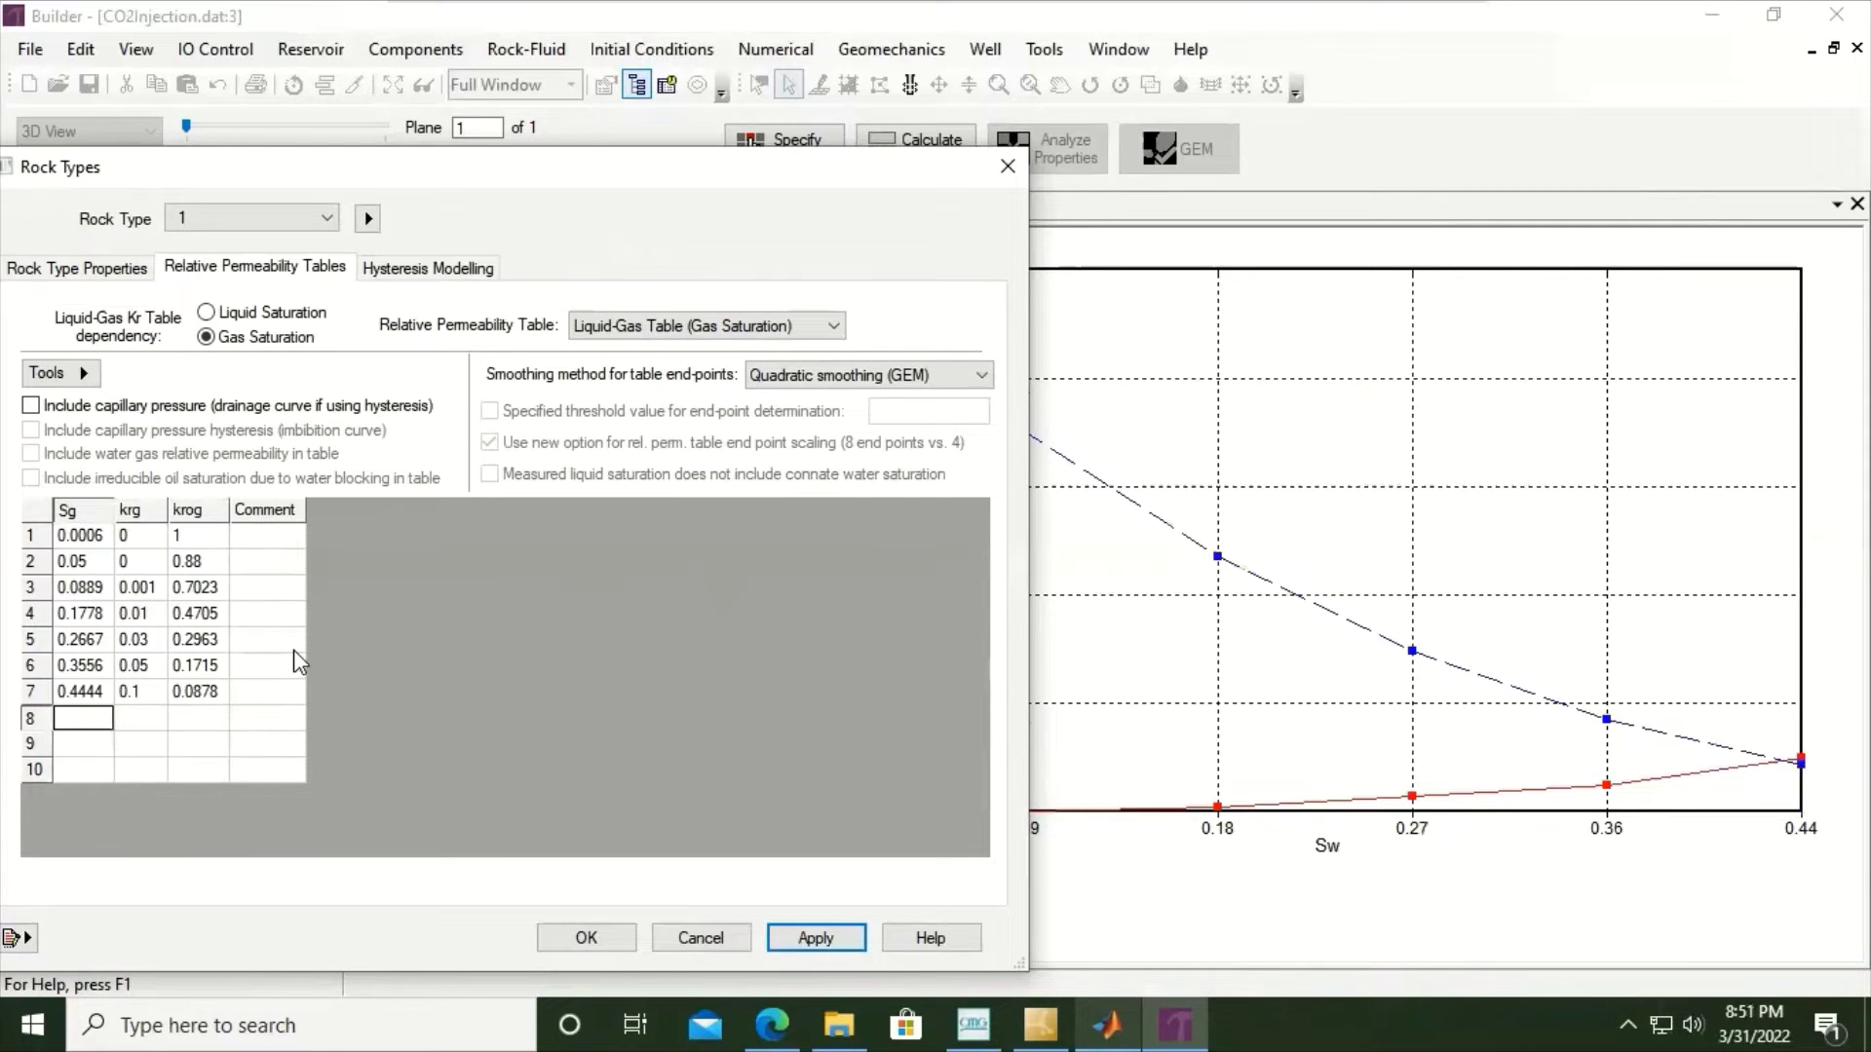
text(0.5333)
key(Tab)
text(0.2)
key(Tab)
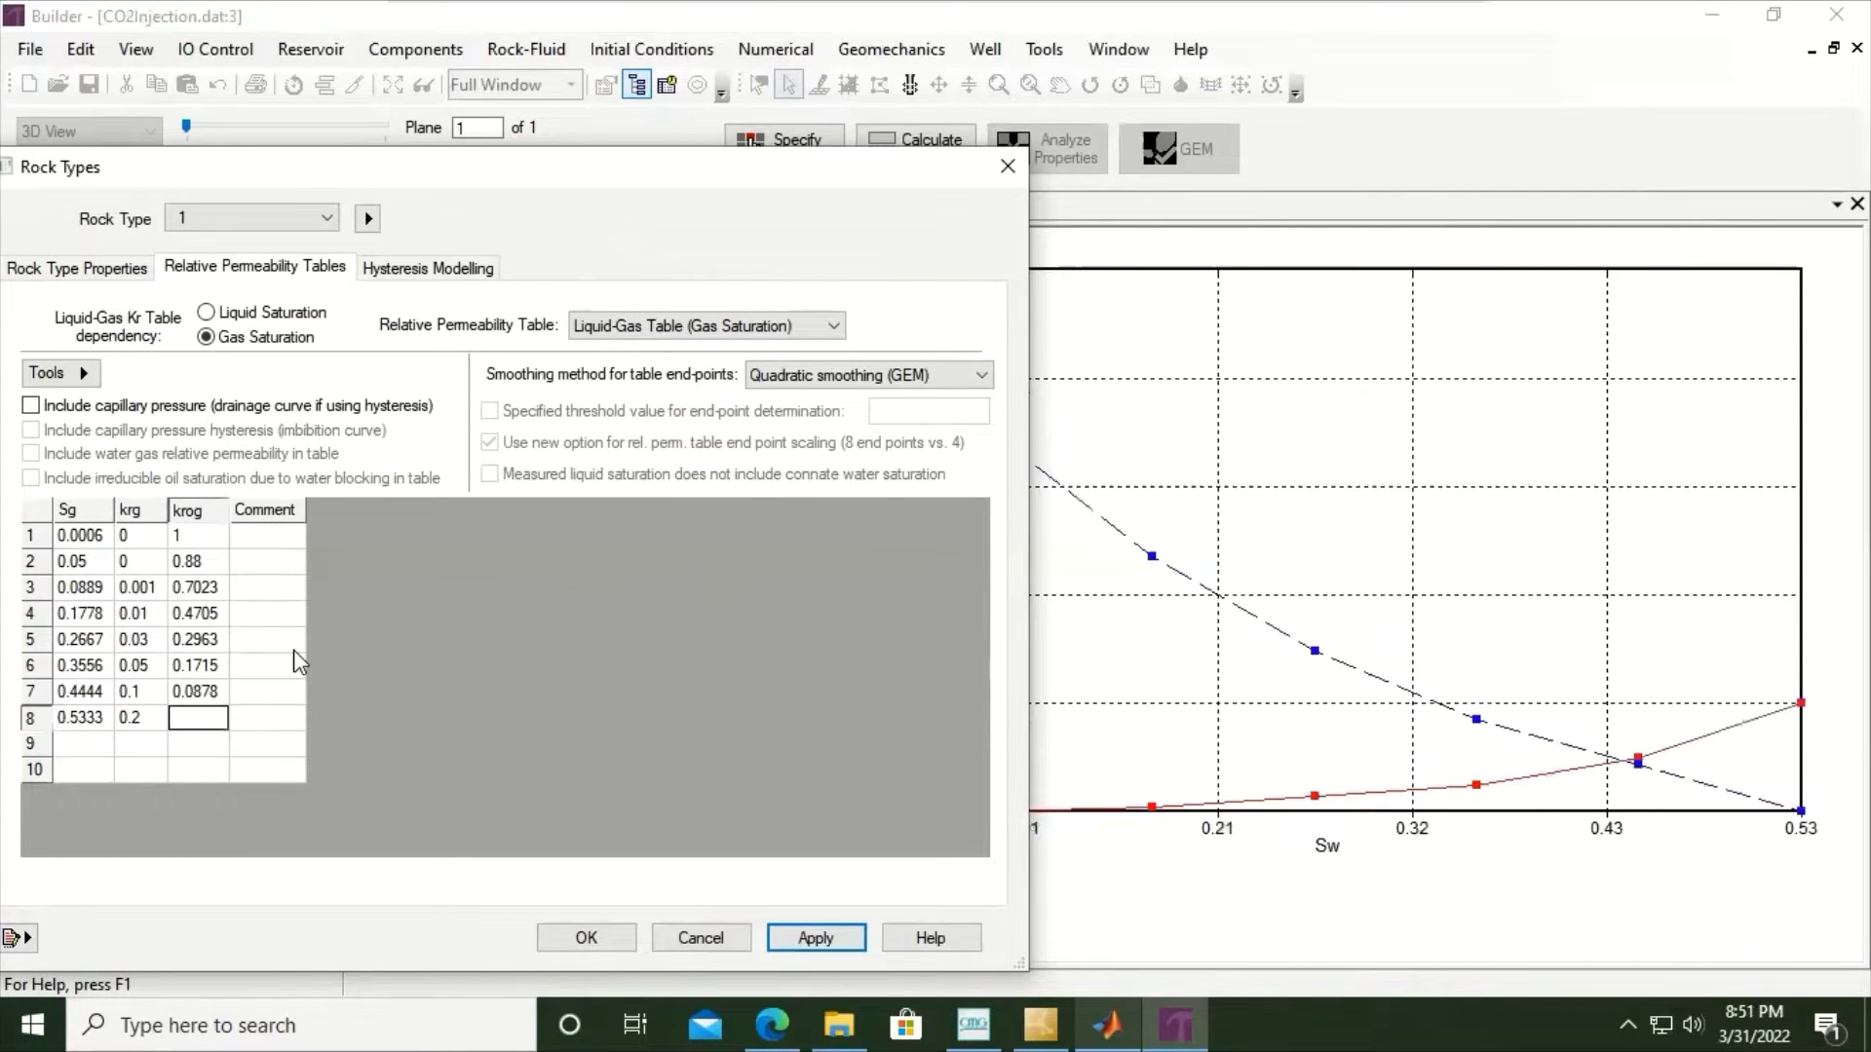
text(0.03)
key(Return)
- Add row 9 (Sg 0.6222, krg 0.35, krog 0.011) and start row 10 with Sg 0.65, krg 0.39
key(shift+Tab)
key(shift+Tab)
text(0)
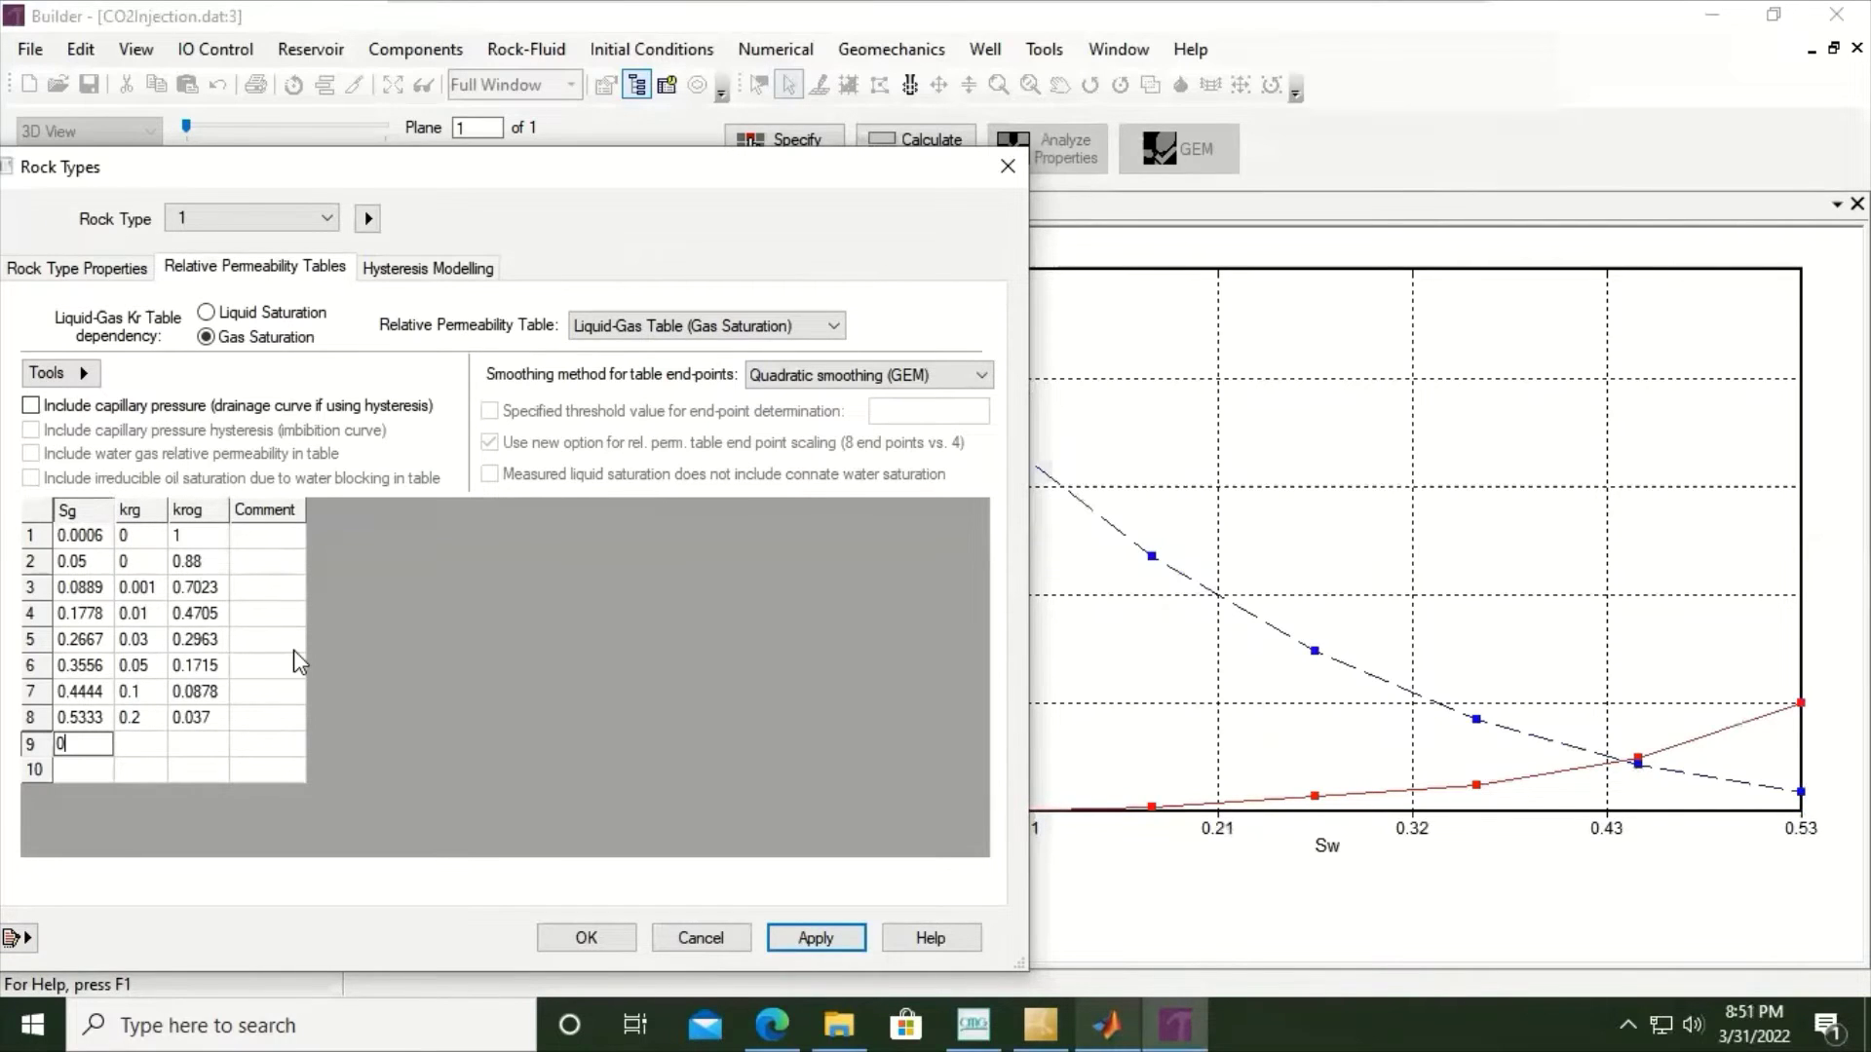
text(.6222)
key(Tab)
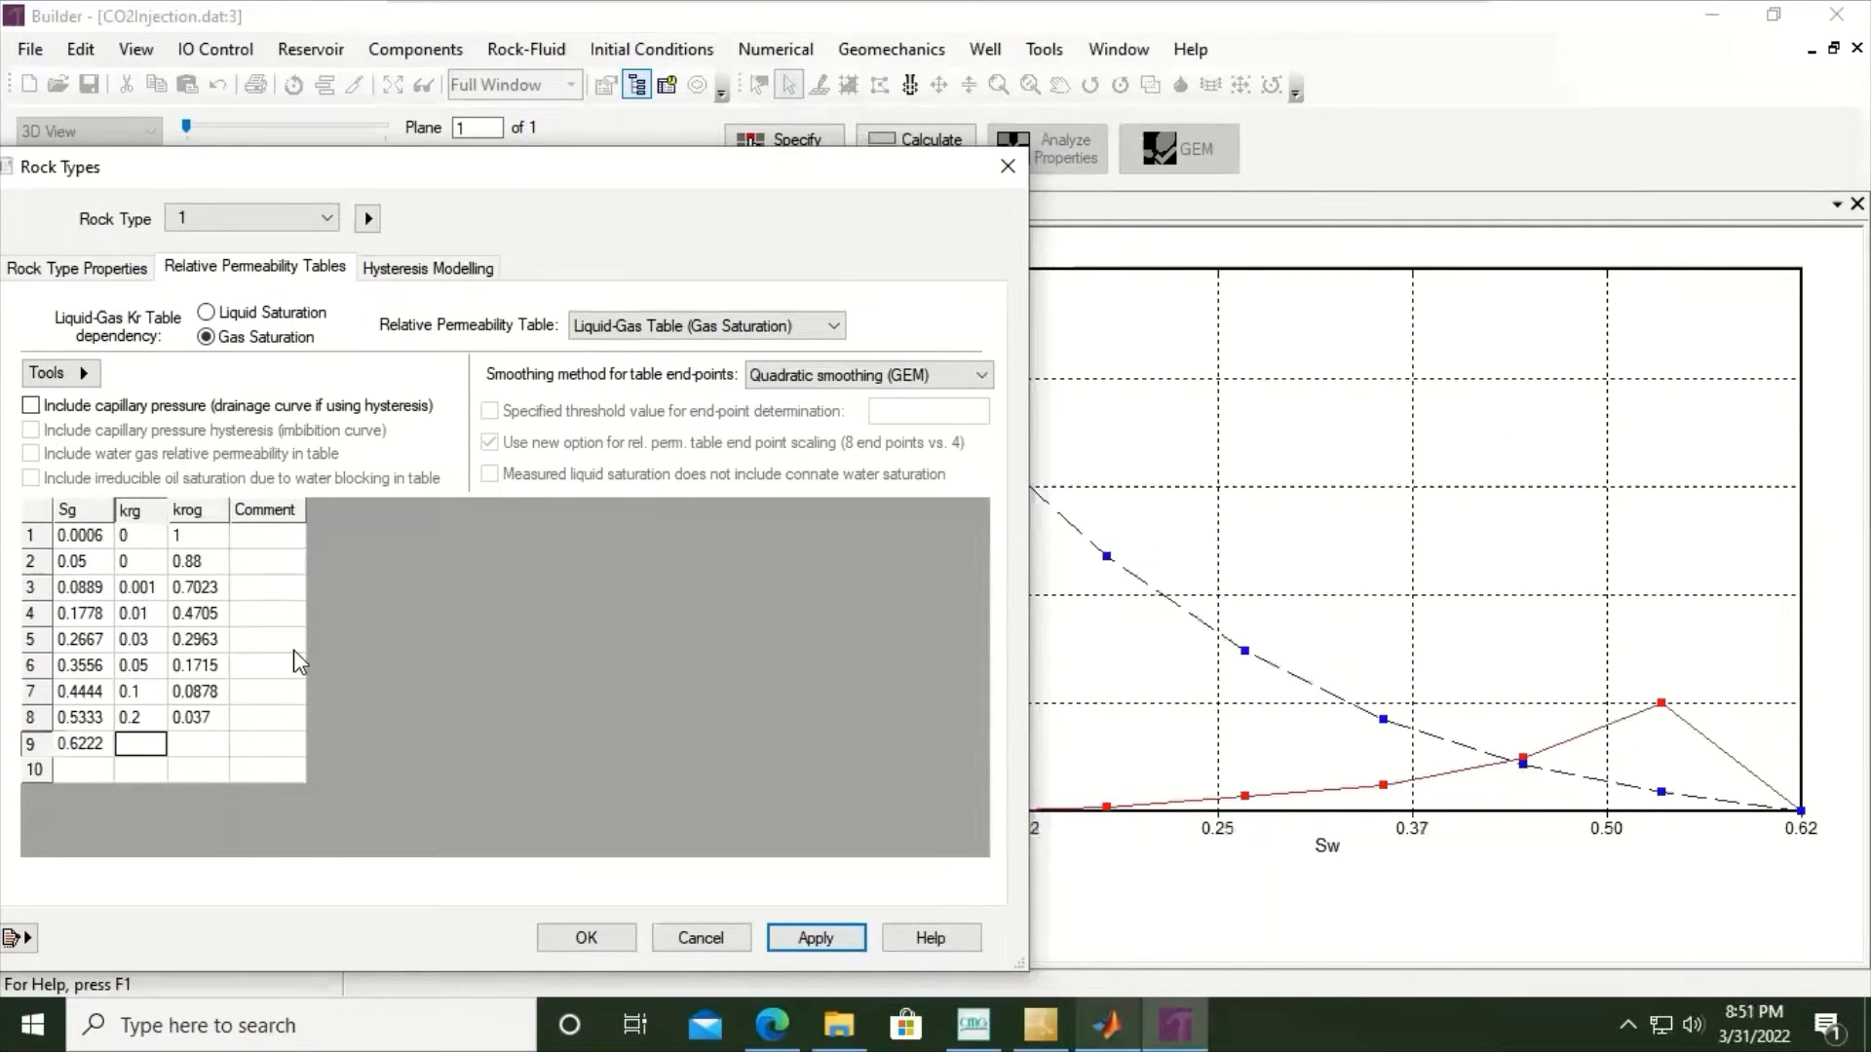
text(0.35)
key(Tab)
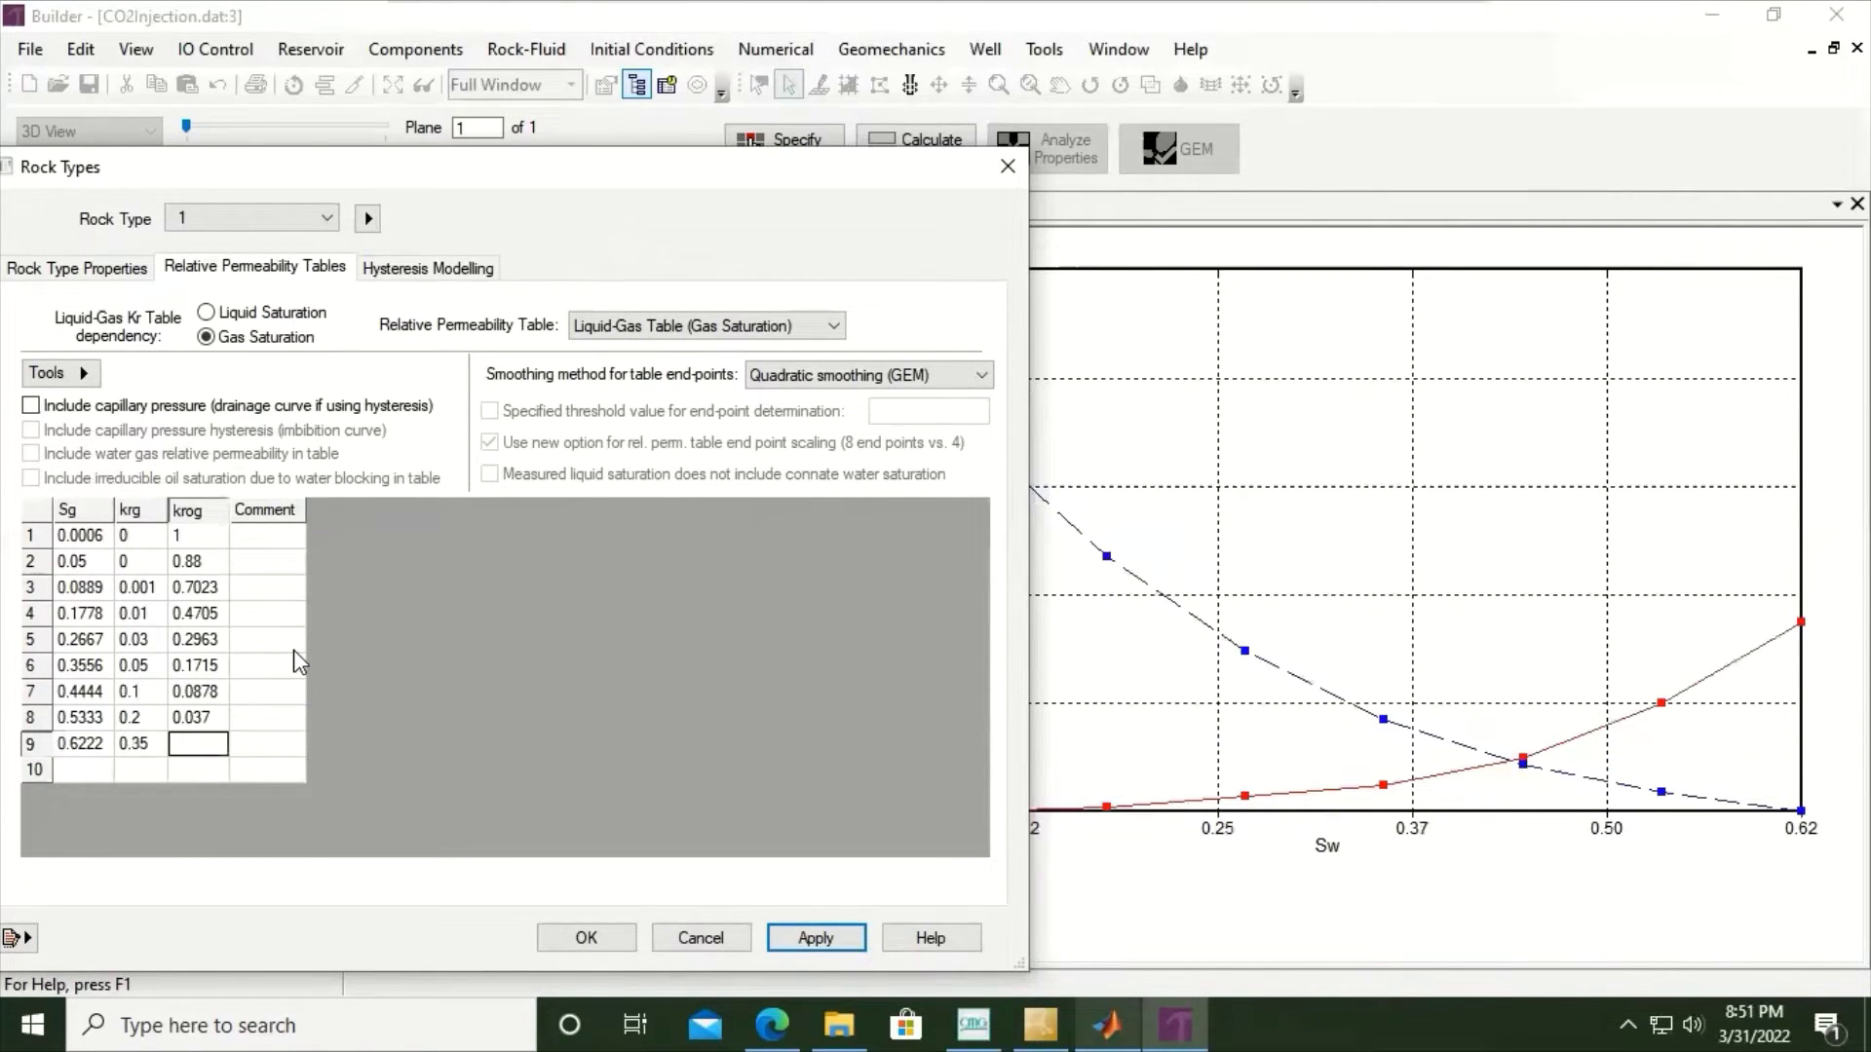
text(0.011)
key(Tab)
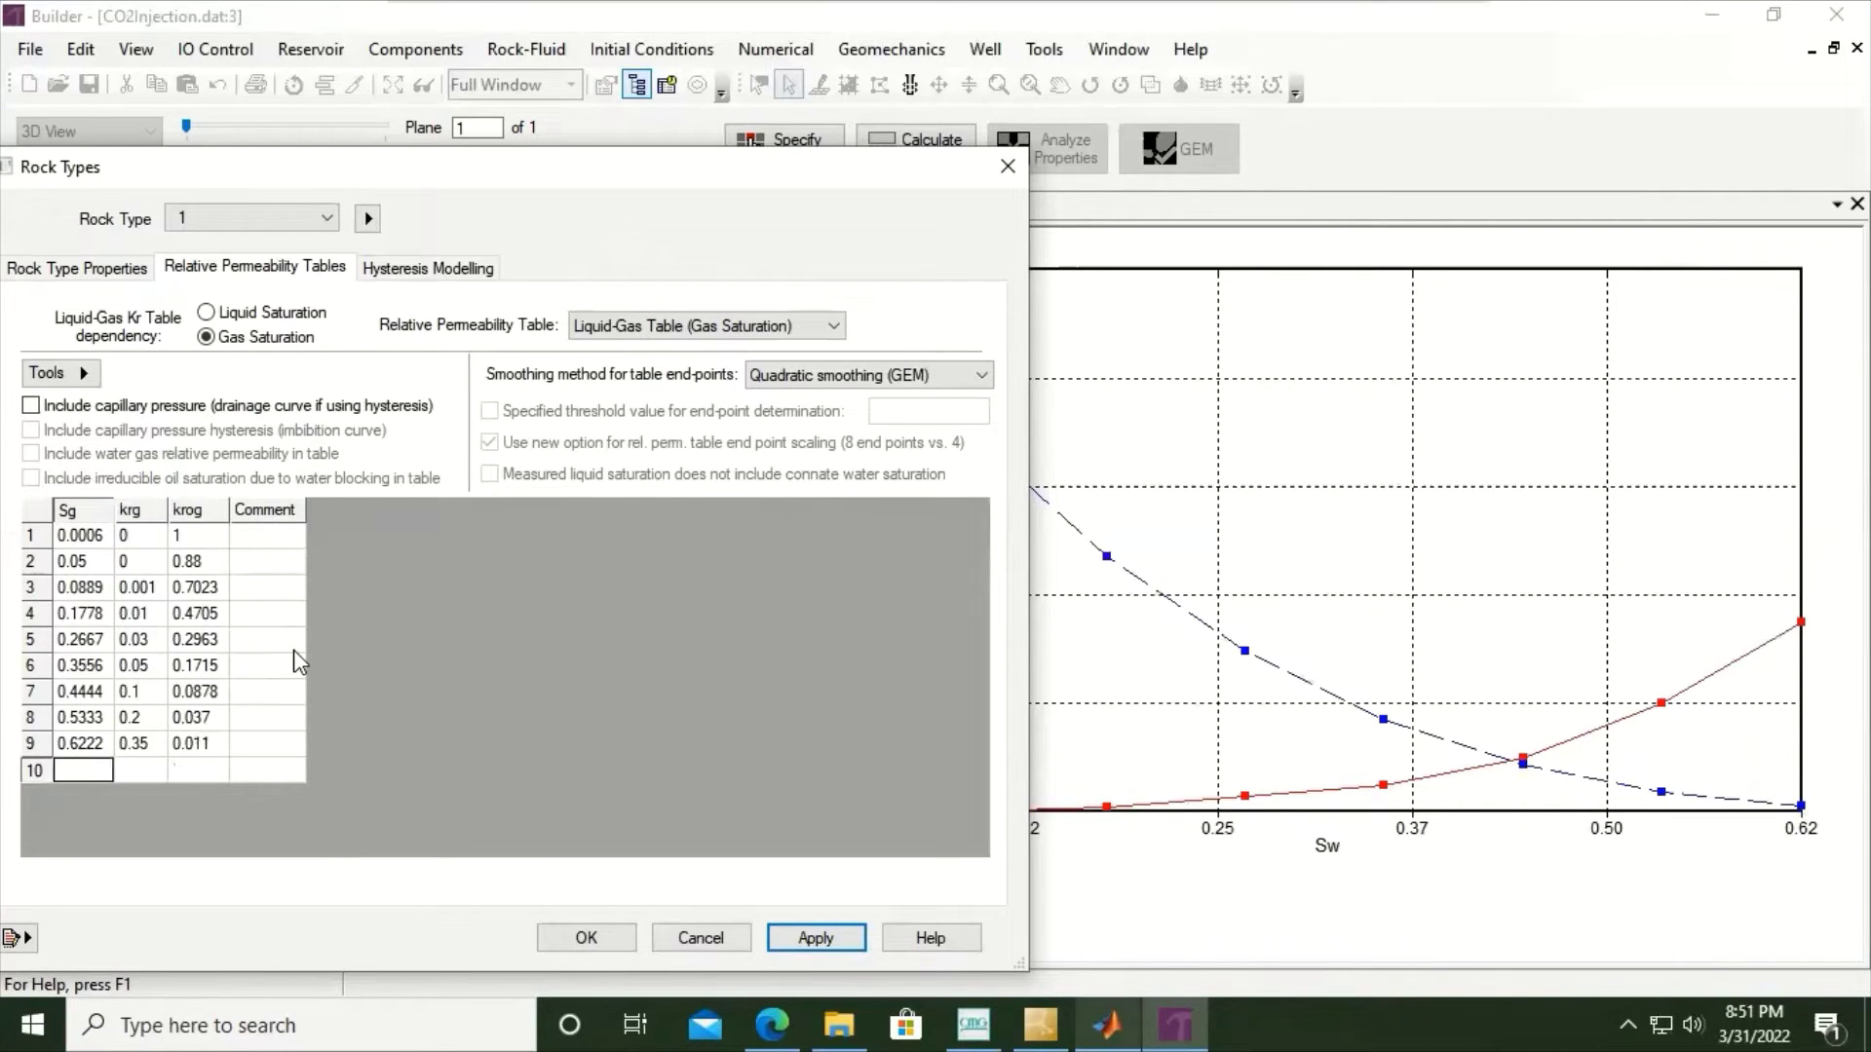
text(0.65)
key(Tab)
text(0)
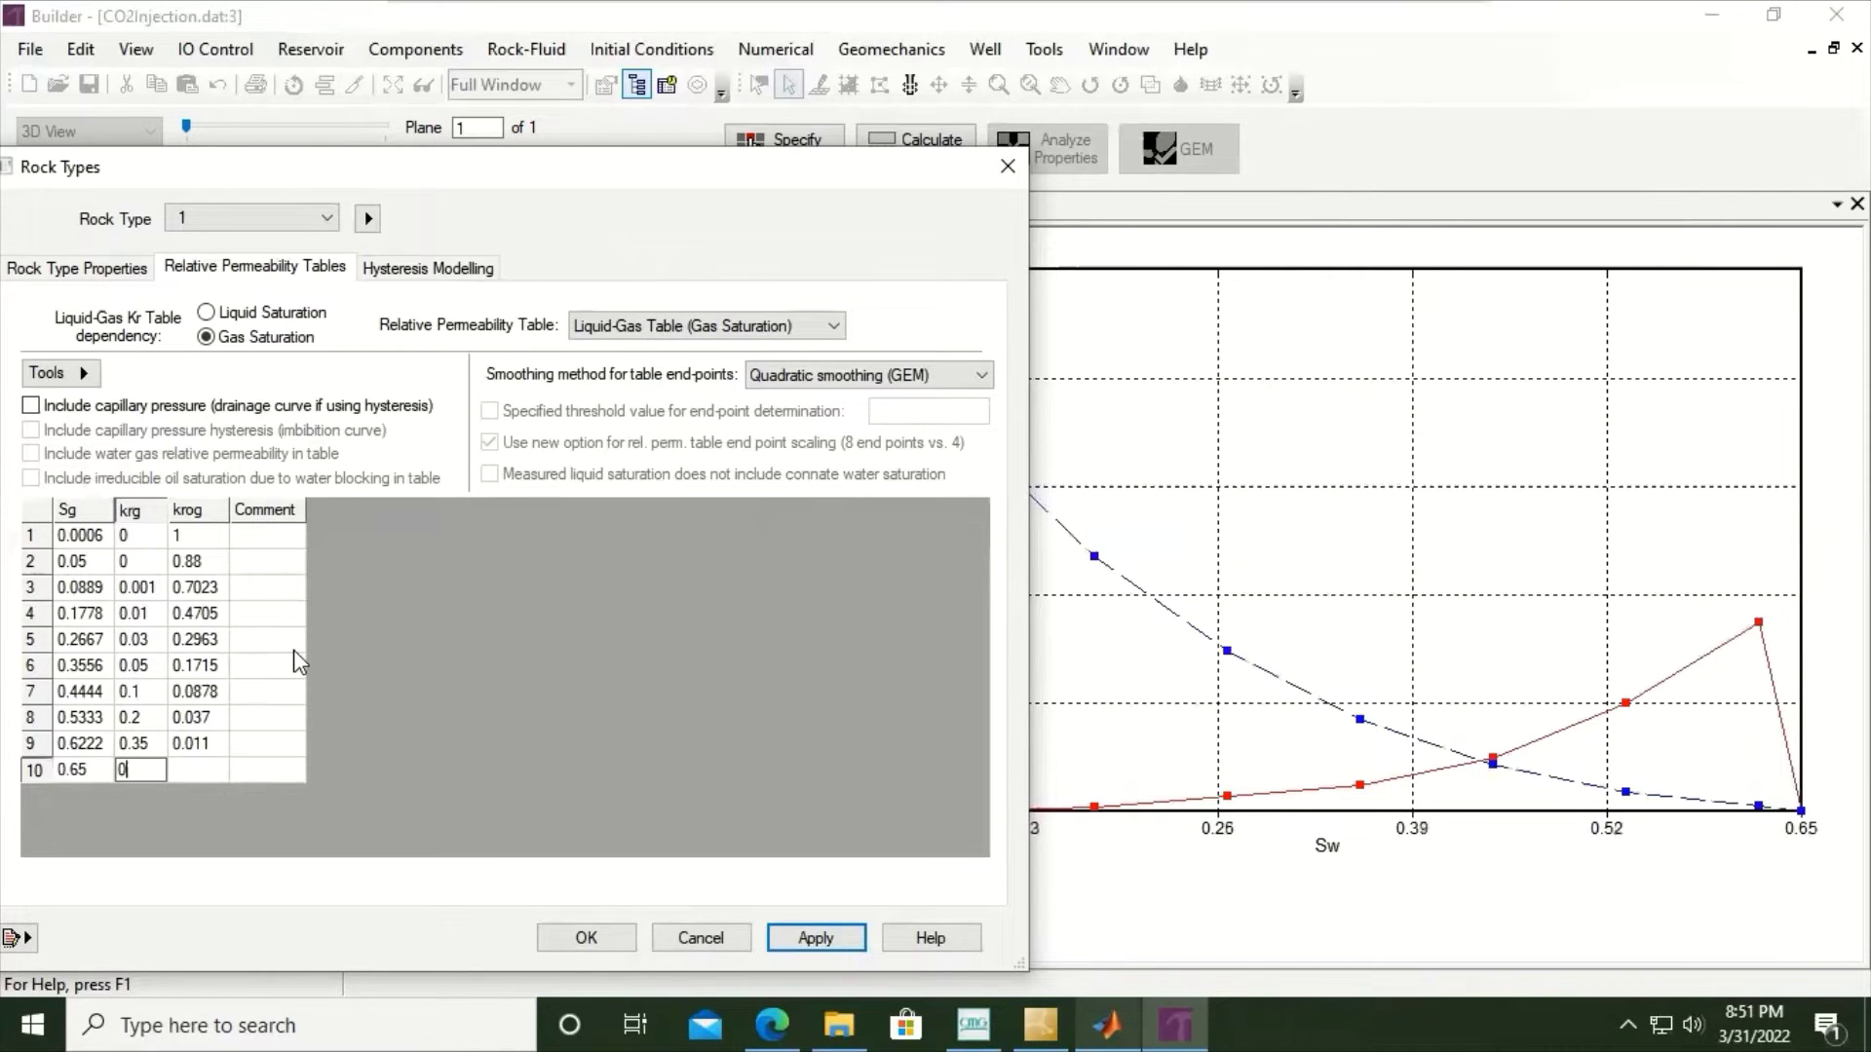
text(.39)
key(Tab)
- Insert two blank rows and copy the Sg 0.65 row's values into row 10
text(0)
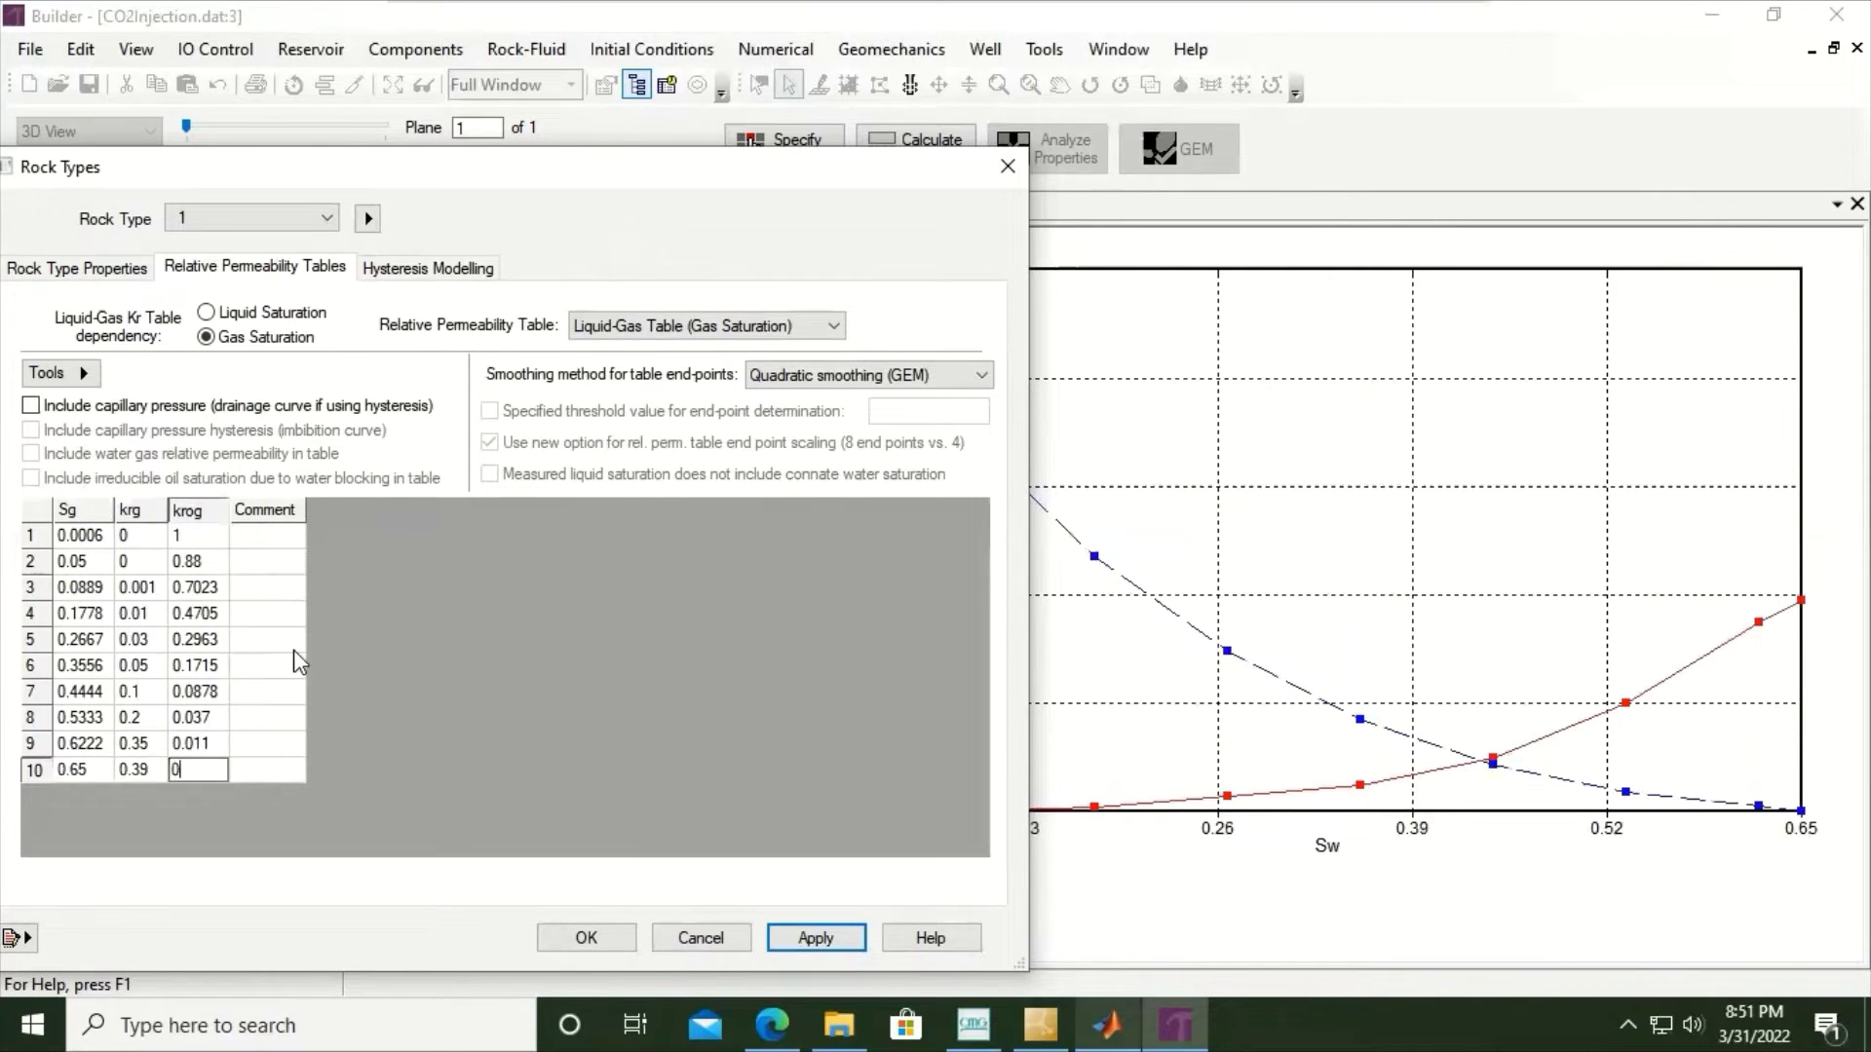
right_click(39, 772)
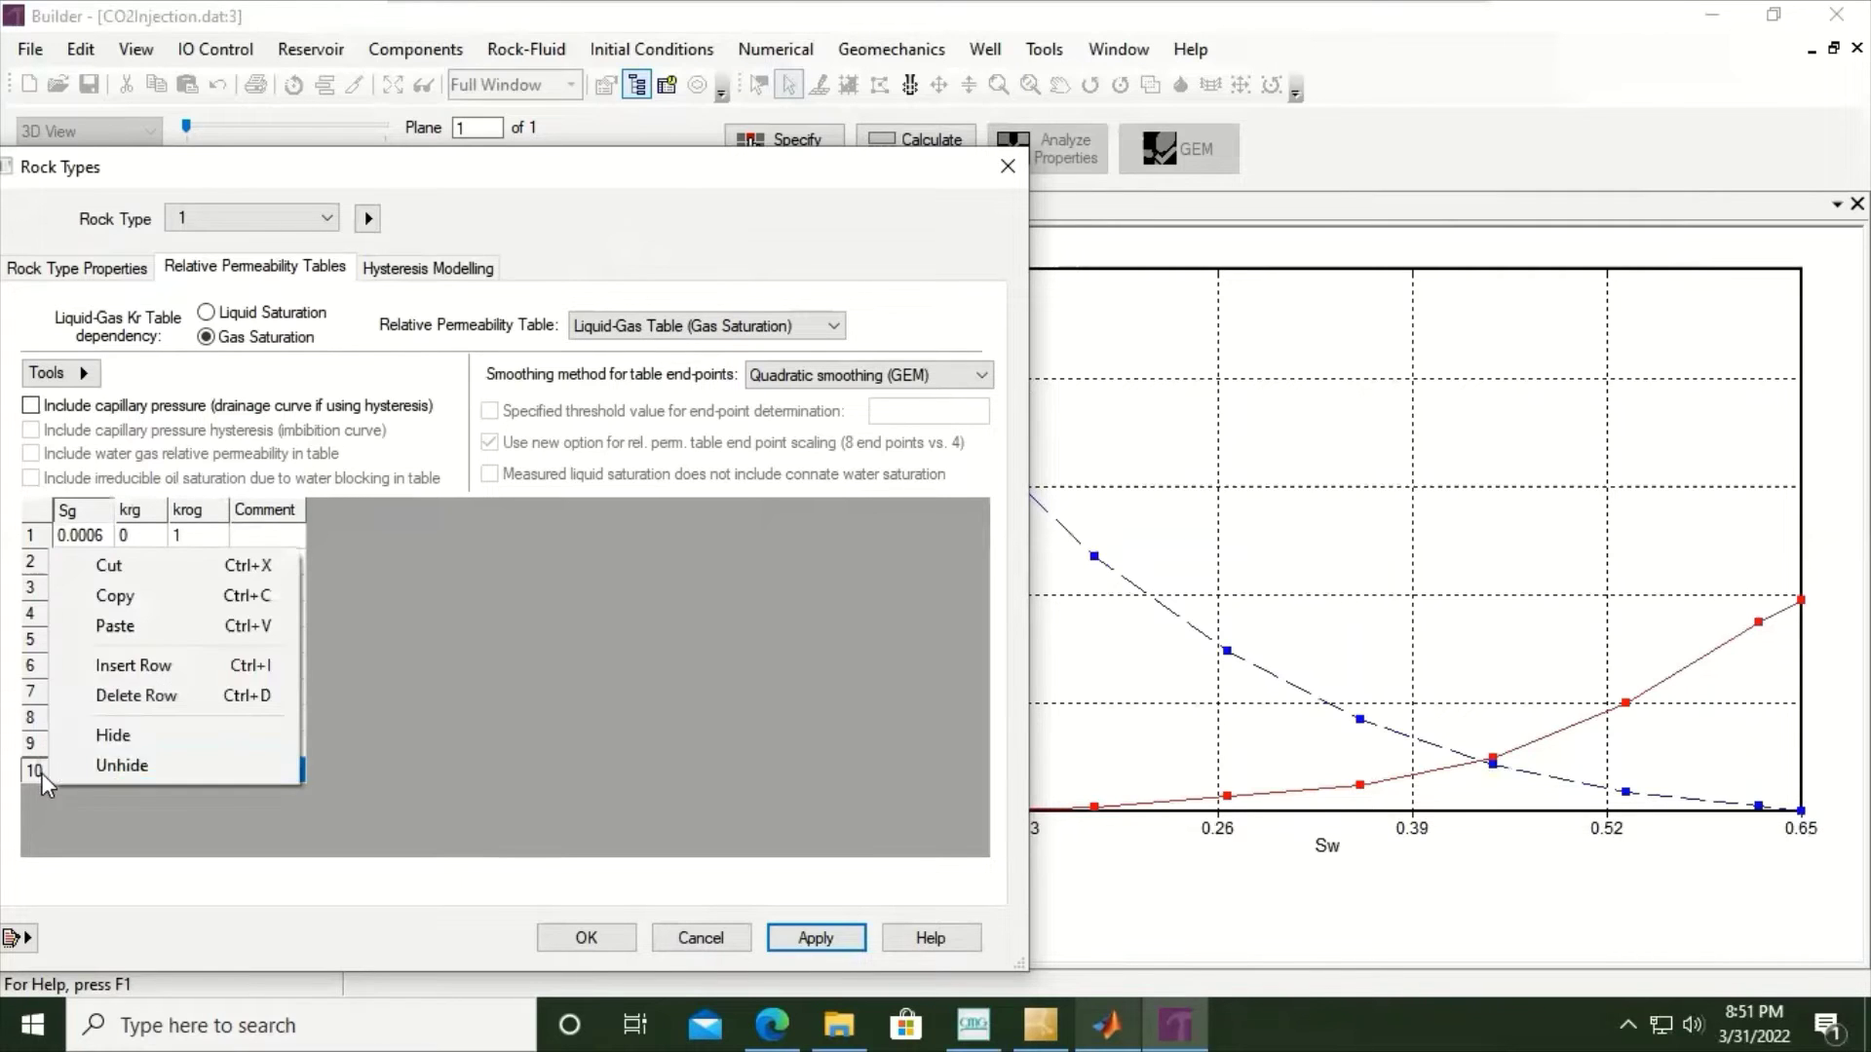
click(109, 666)
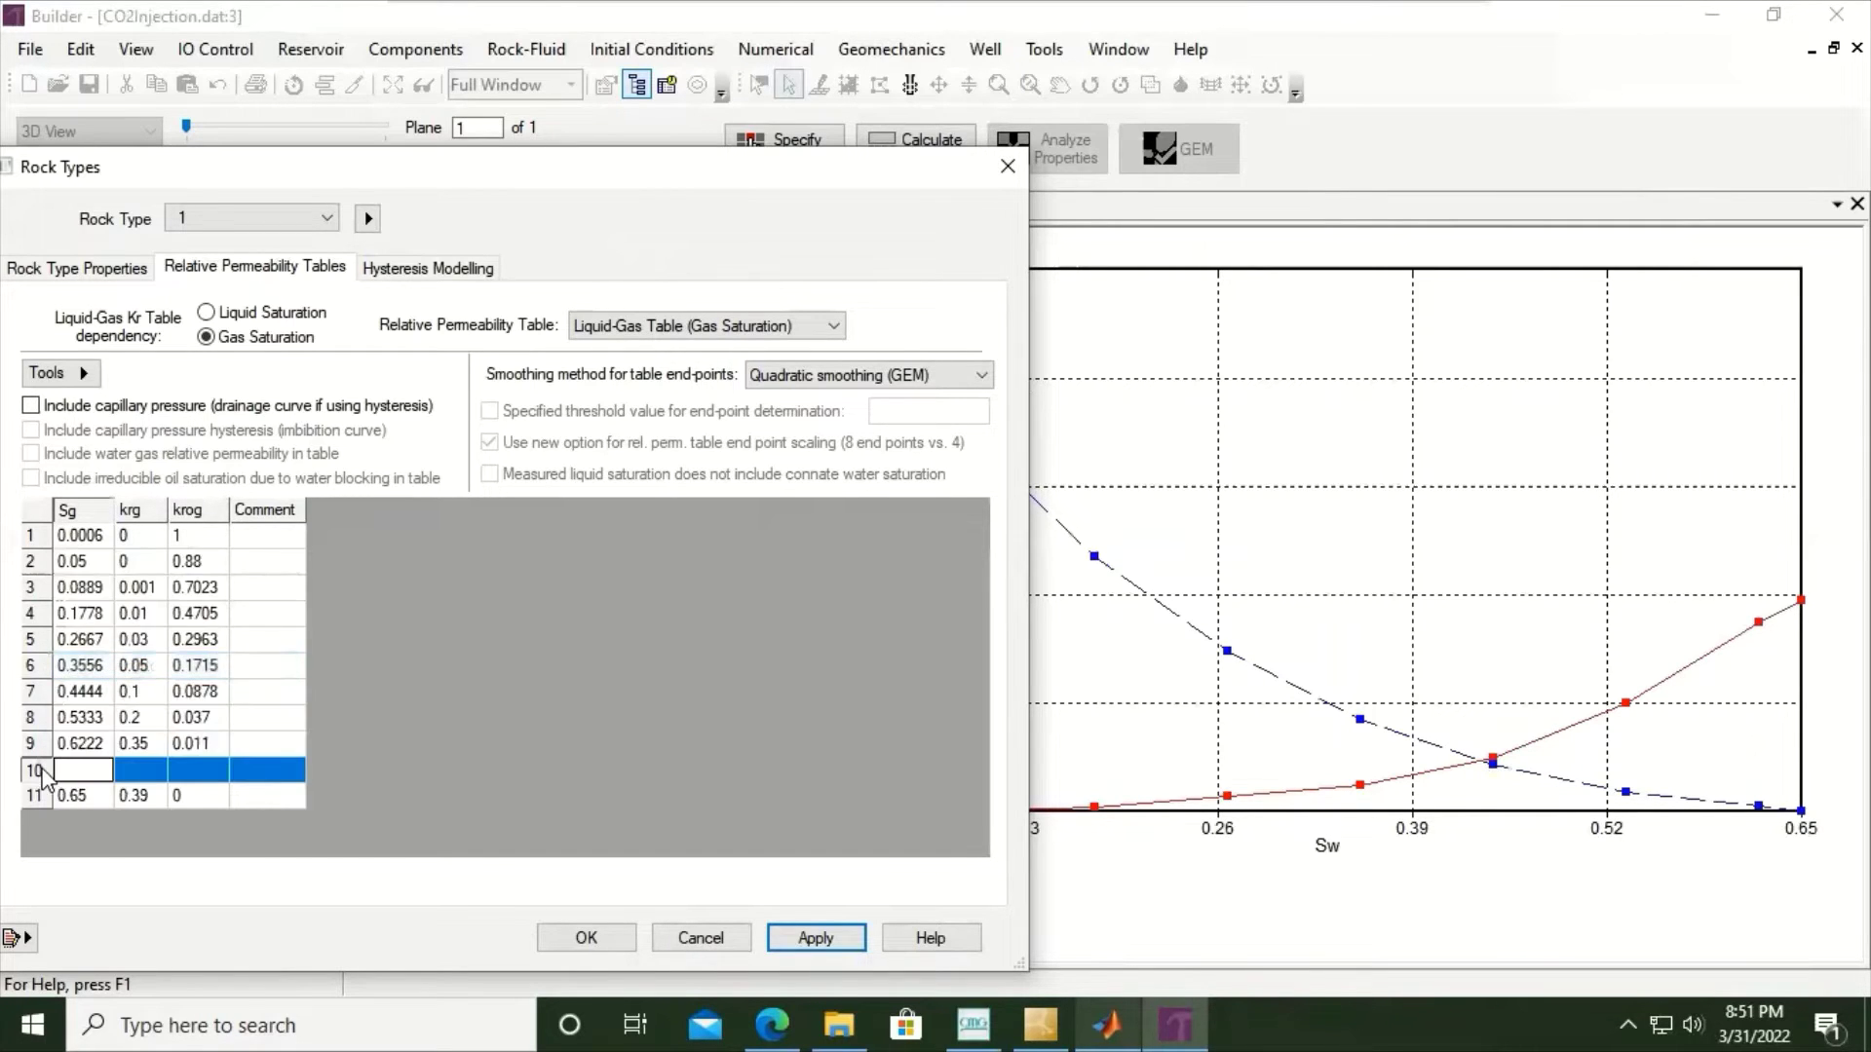
right_click(43, 775)
click(125, 655)
drag(74, 827, 166, 823)
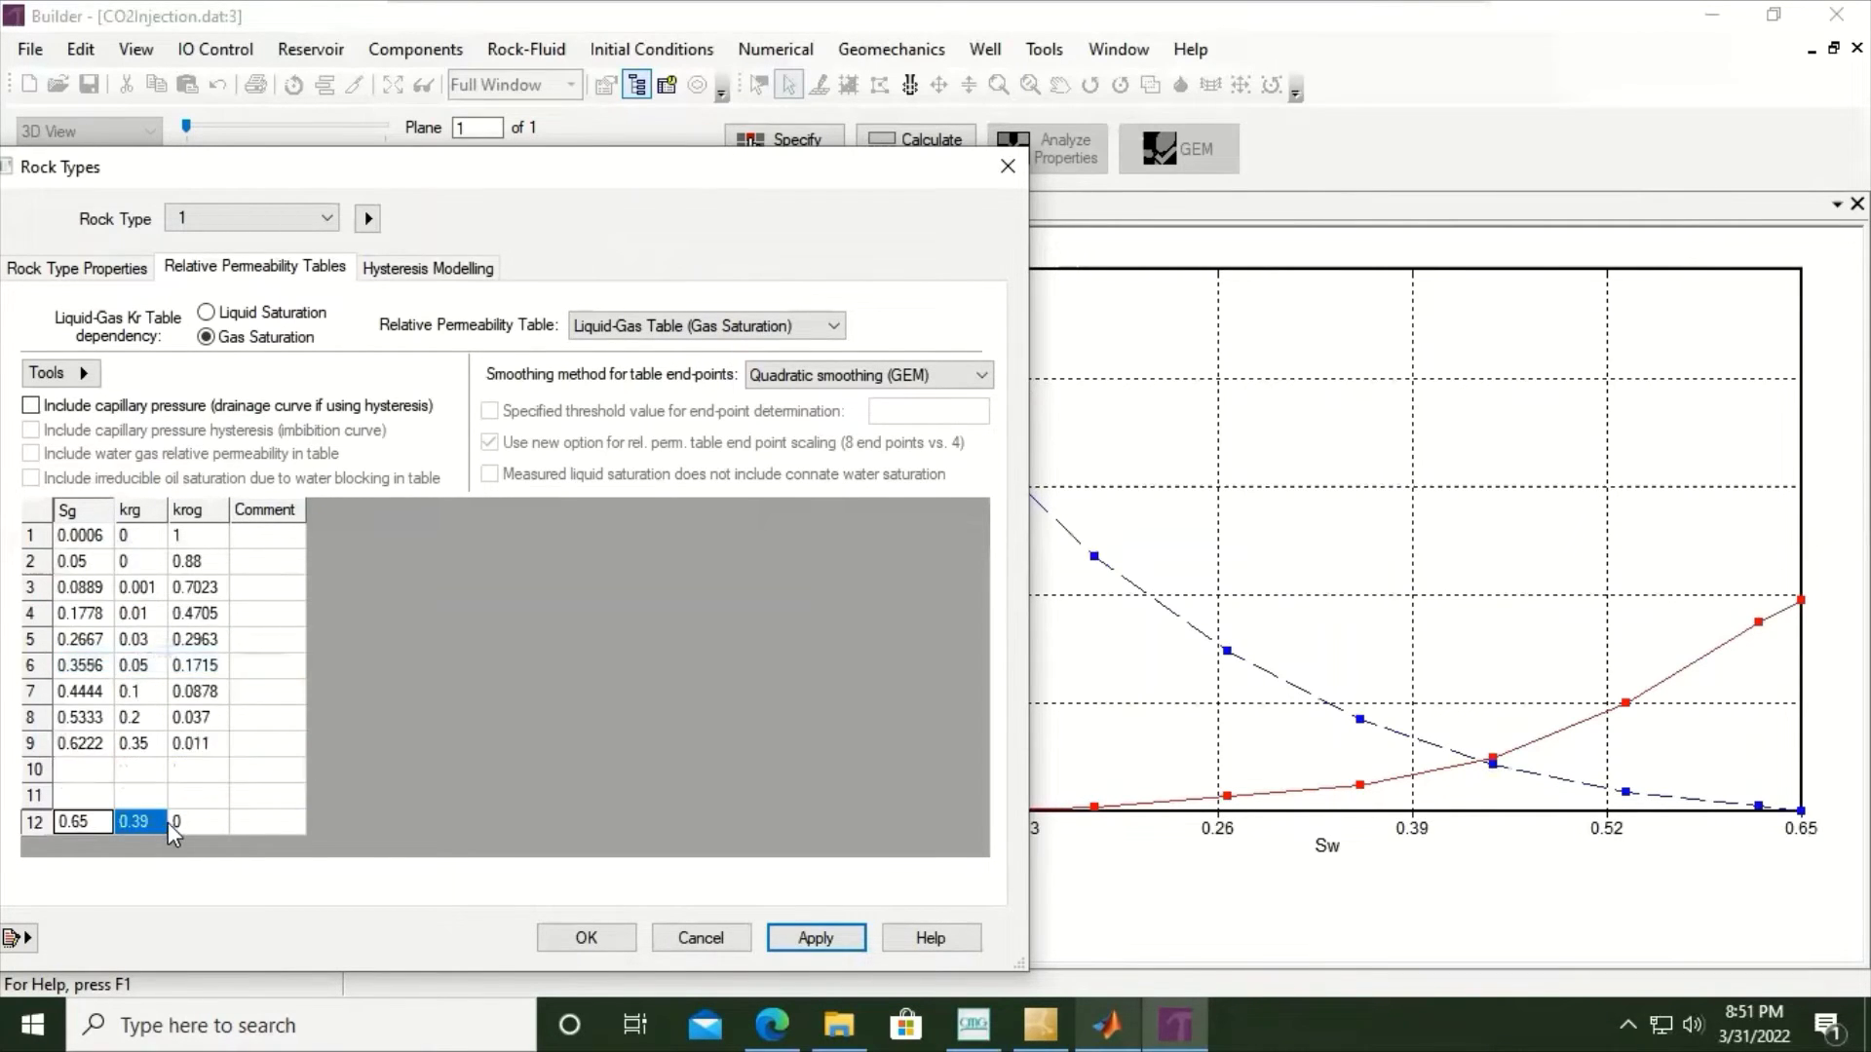
key(ctrl+c)
click(82, 770)
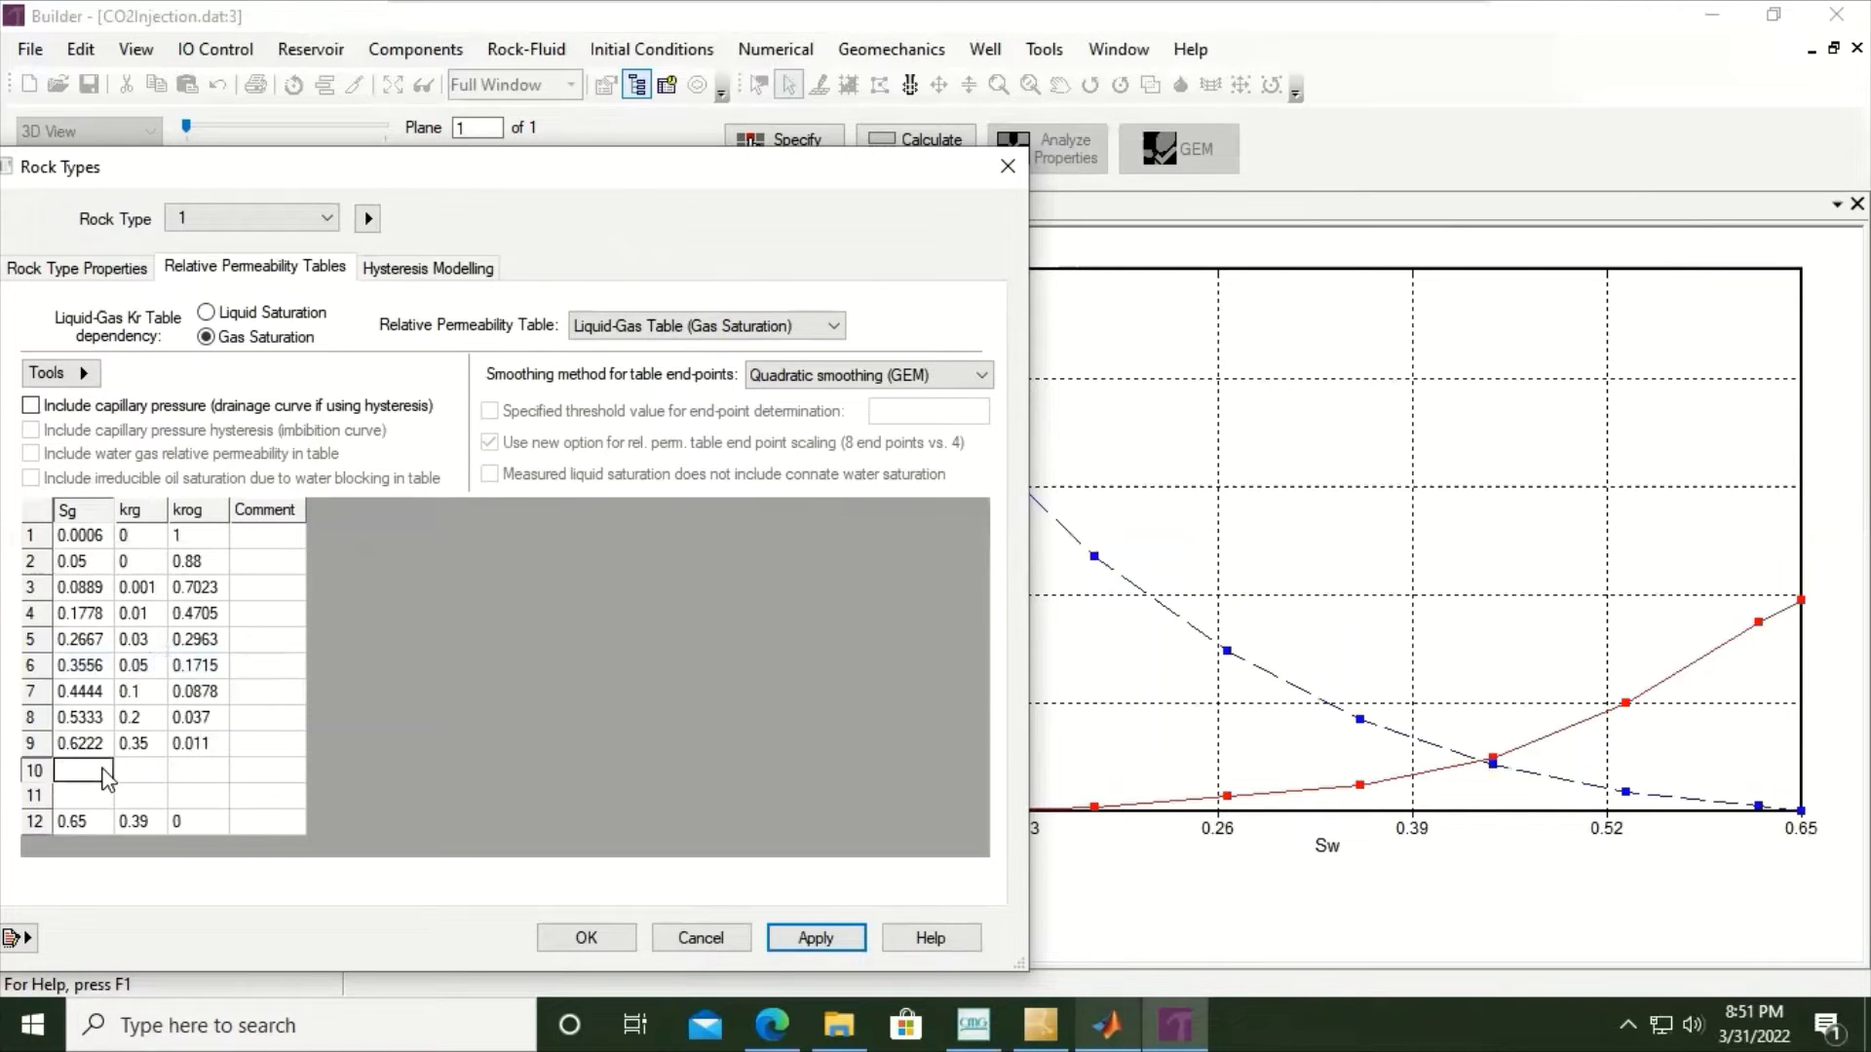
key(ctrl+v)
- Fill row 11 with Sg 0.7111, krg 0.56, krog 0
click(79, 797)
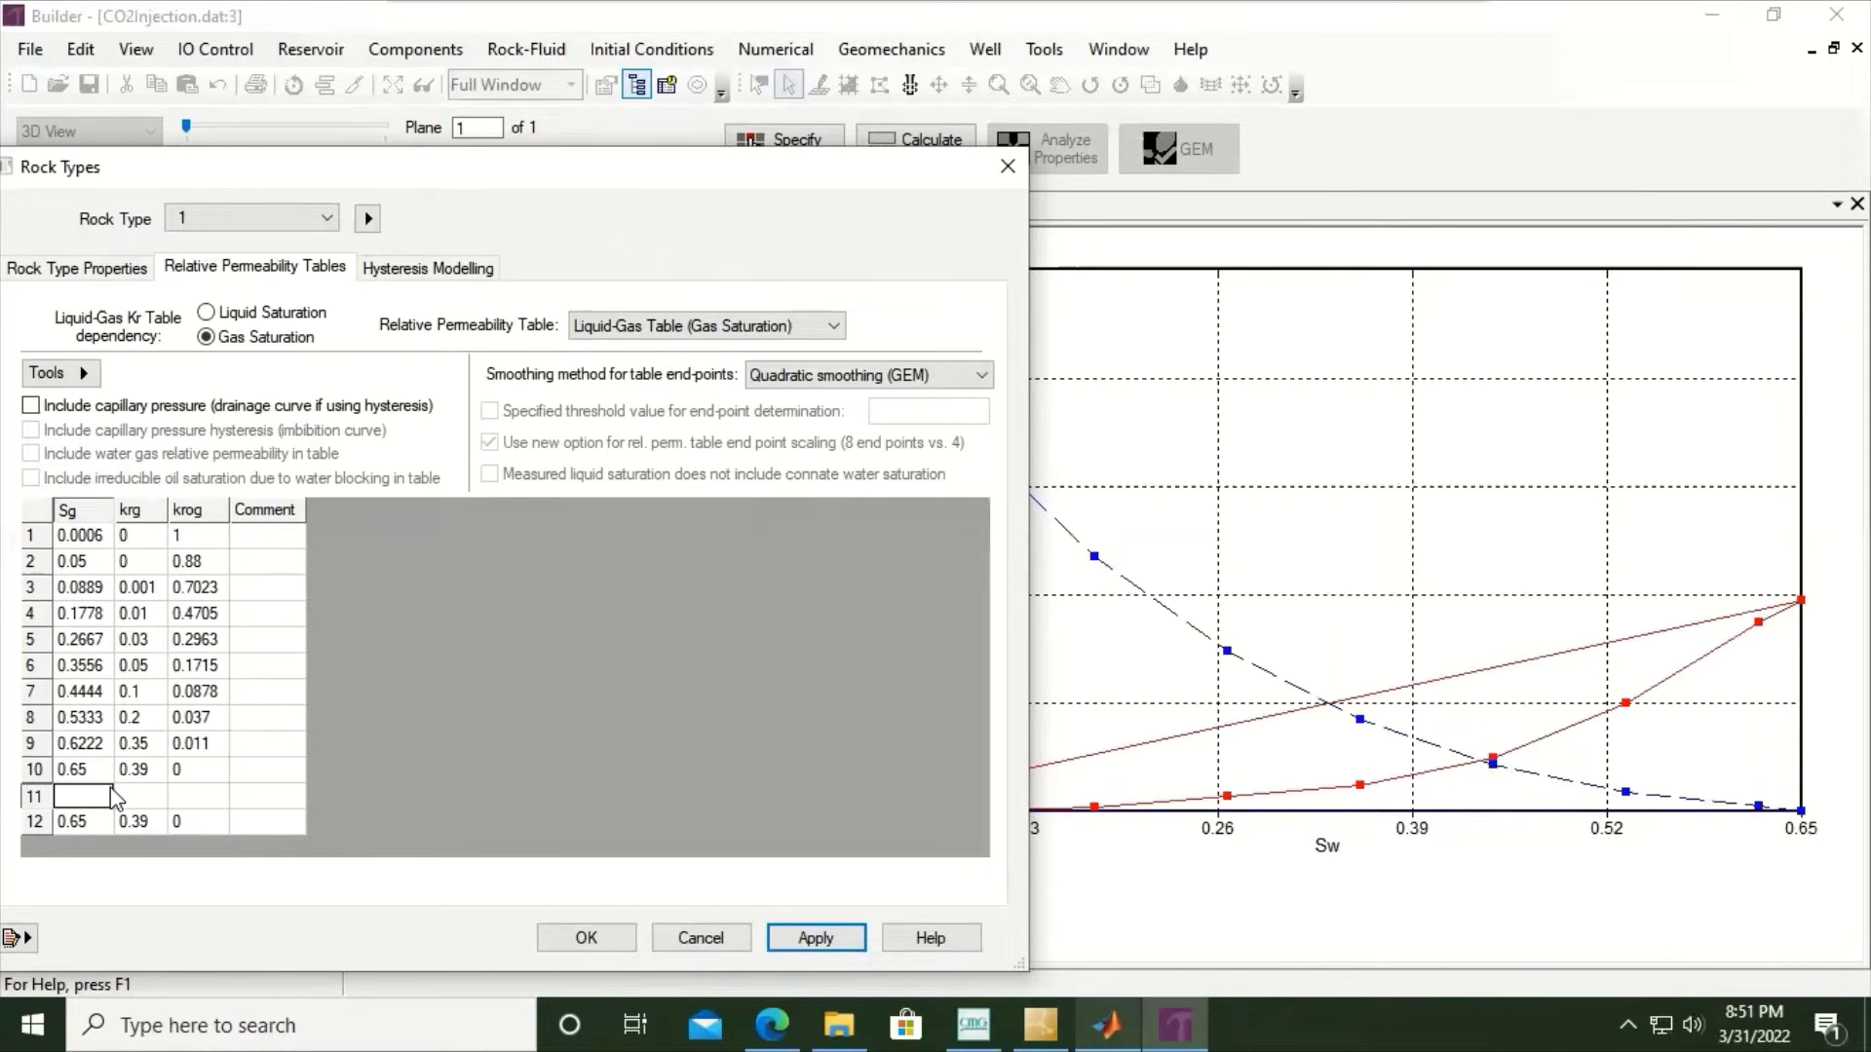
text(0.7111)
key(Tab)
text(0.56)
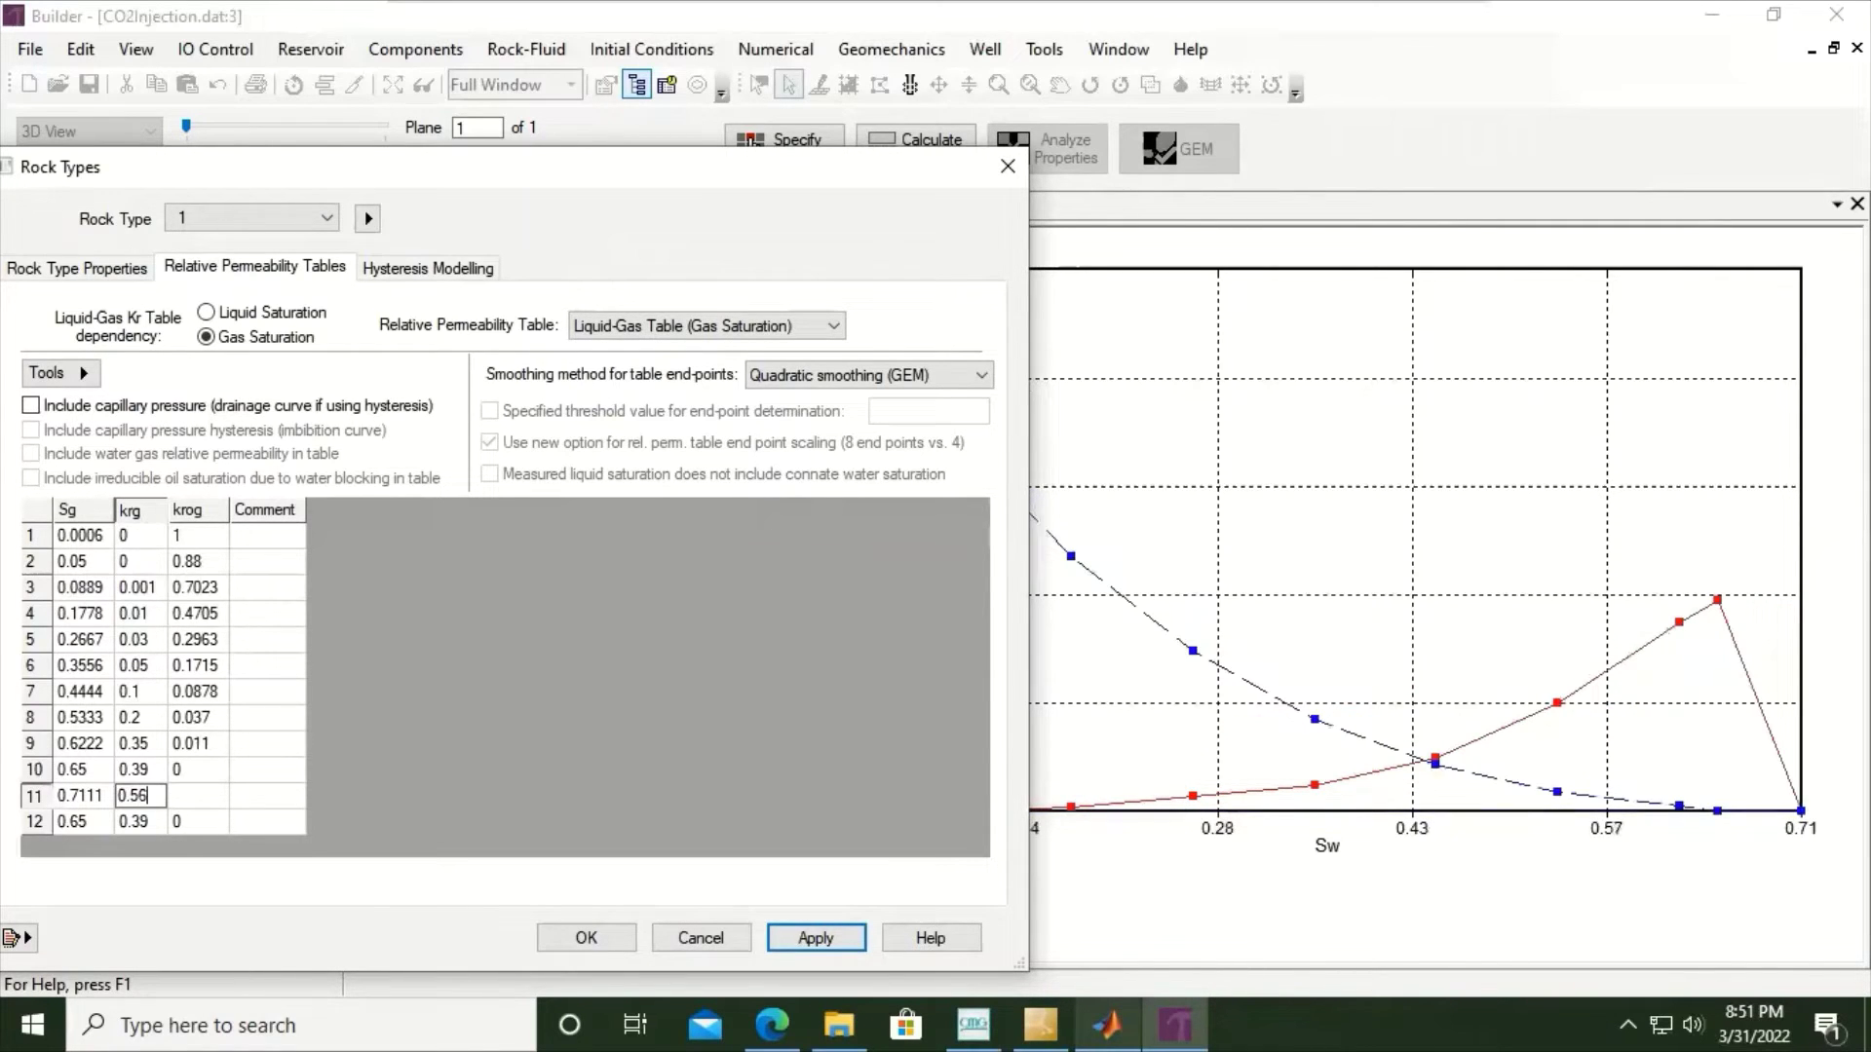
key(Tab)
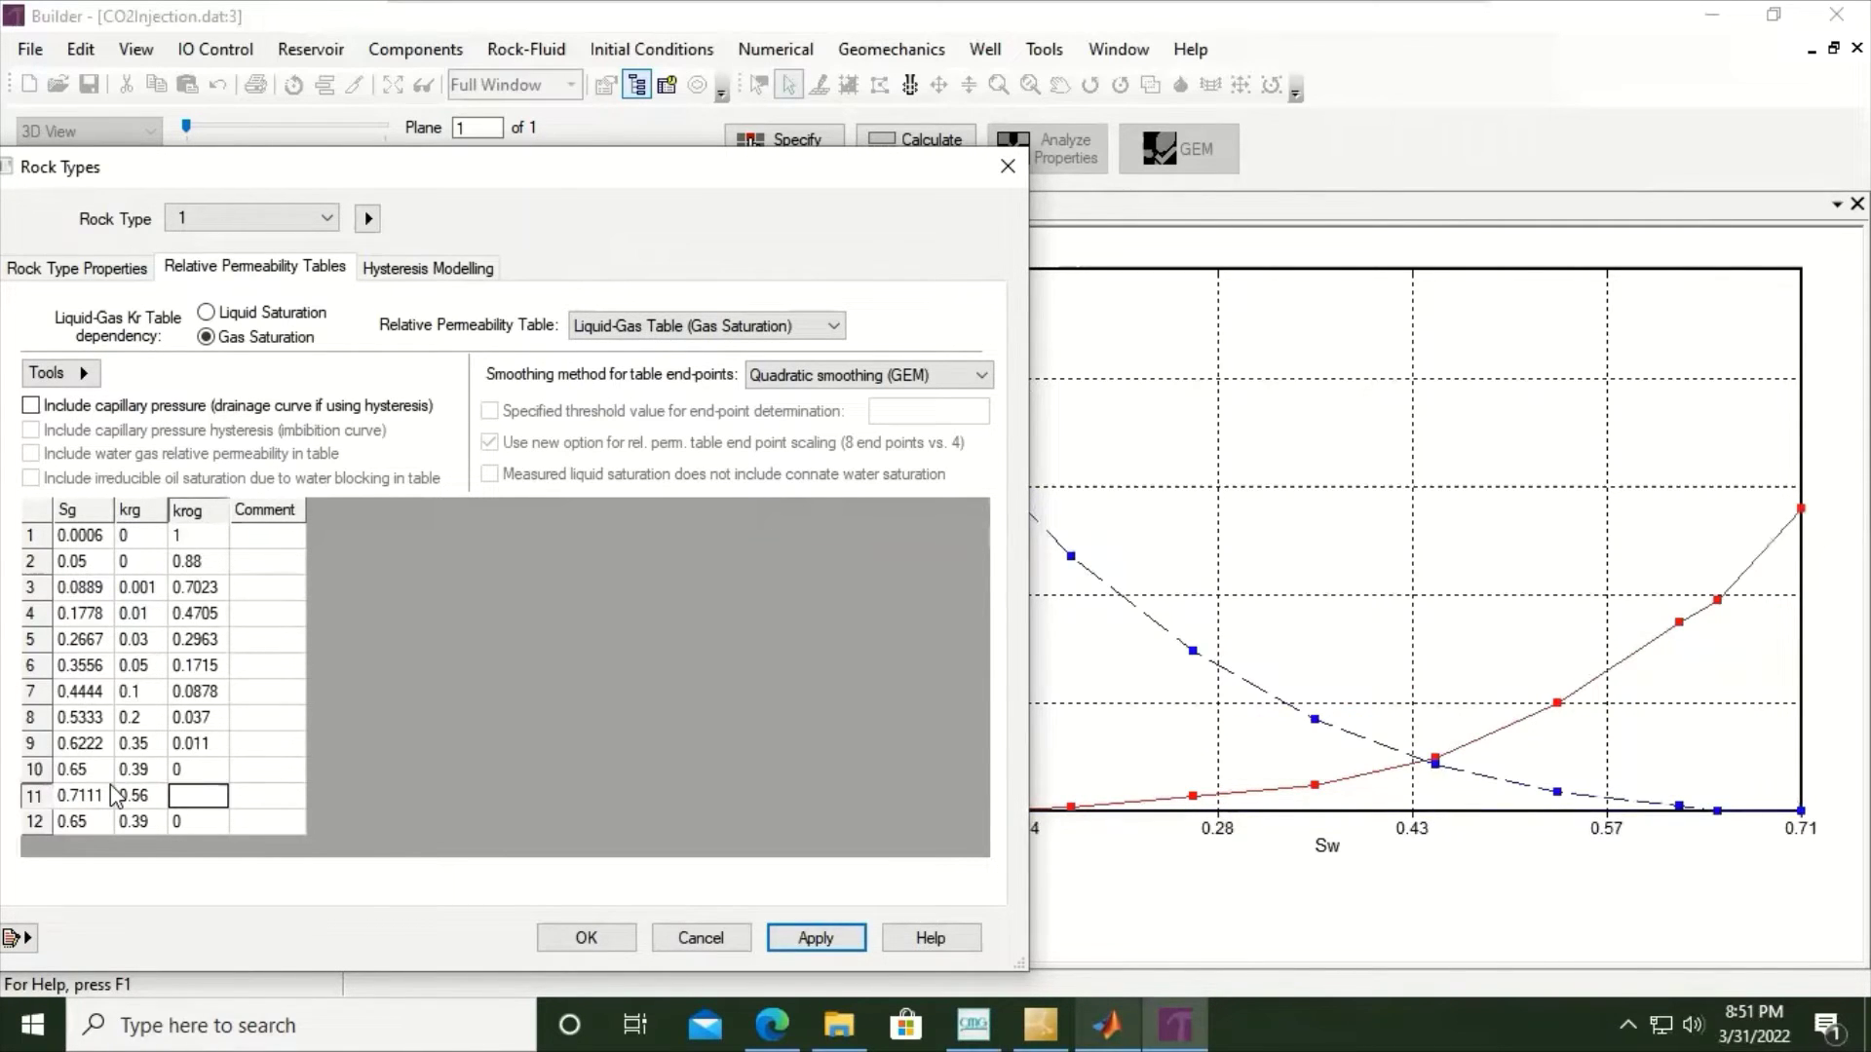
text(0)
key(Return)
- Set row 12 to Sg 0.8, krg 0.9999, krog 0 and apply the table
key(Left)
key(Left)
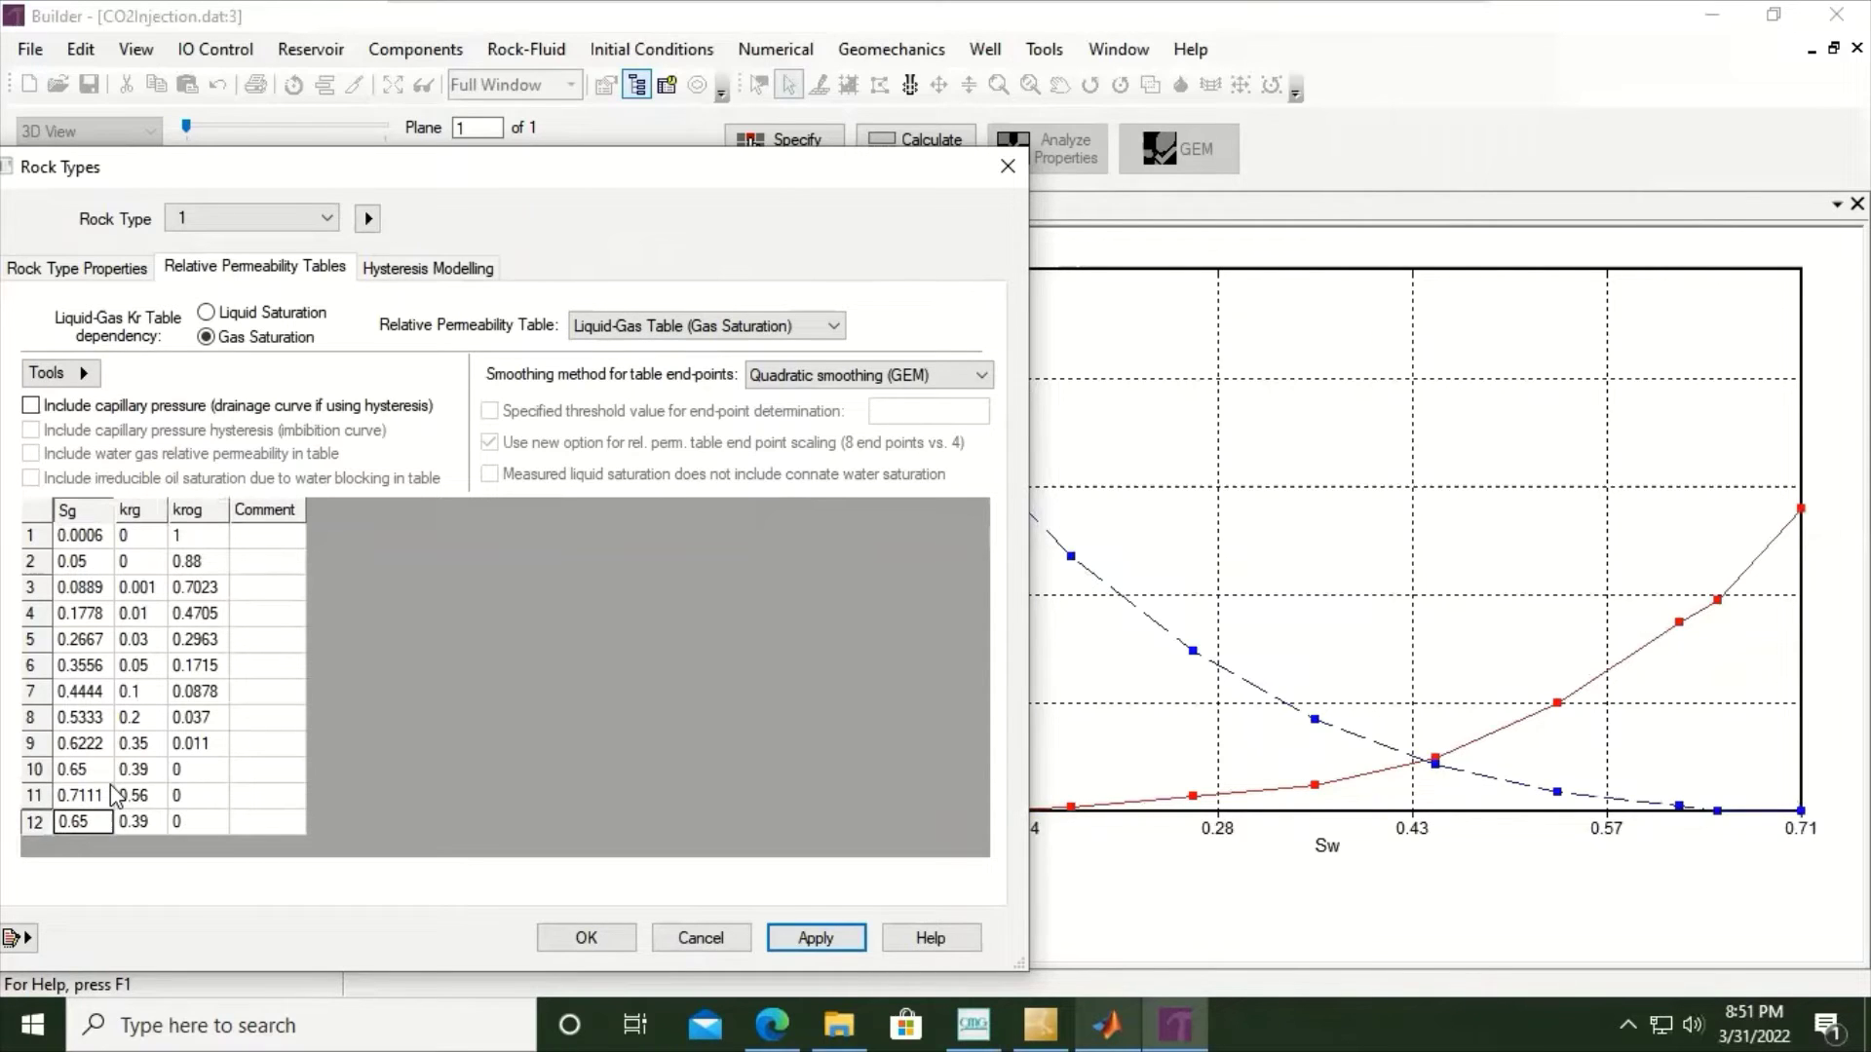
text(0.8)
key(Tab)
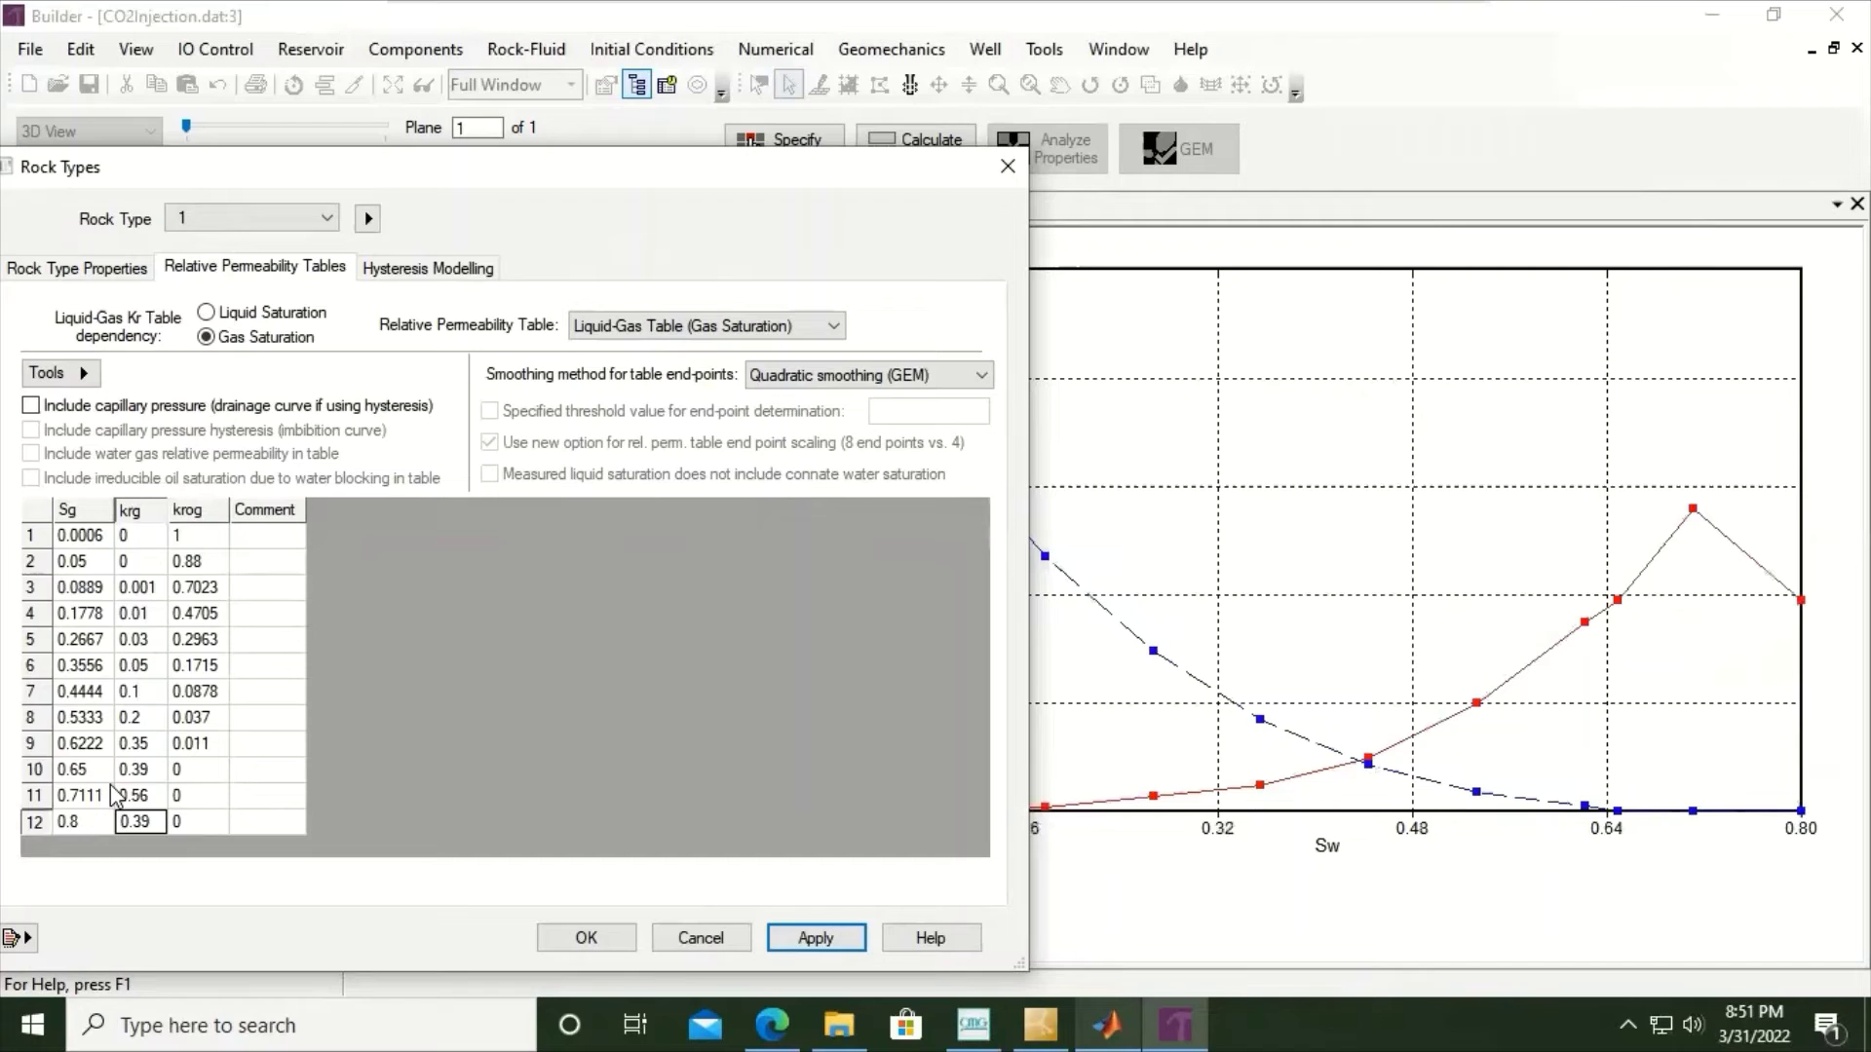
text(0.9999)
key(Tab)
text(0)
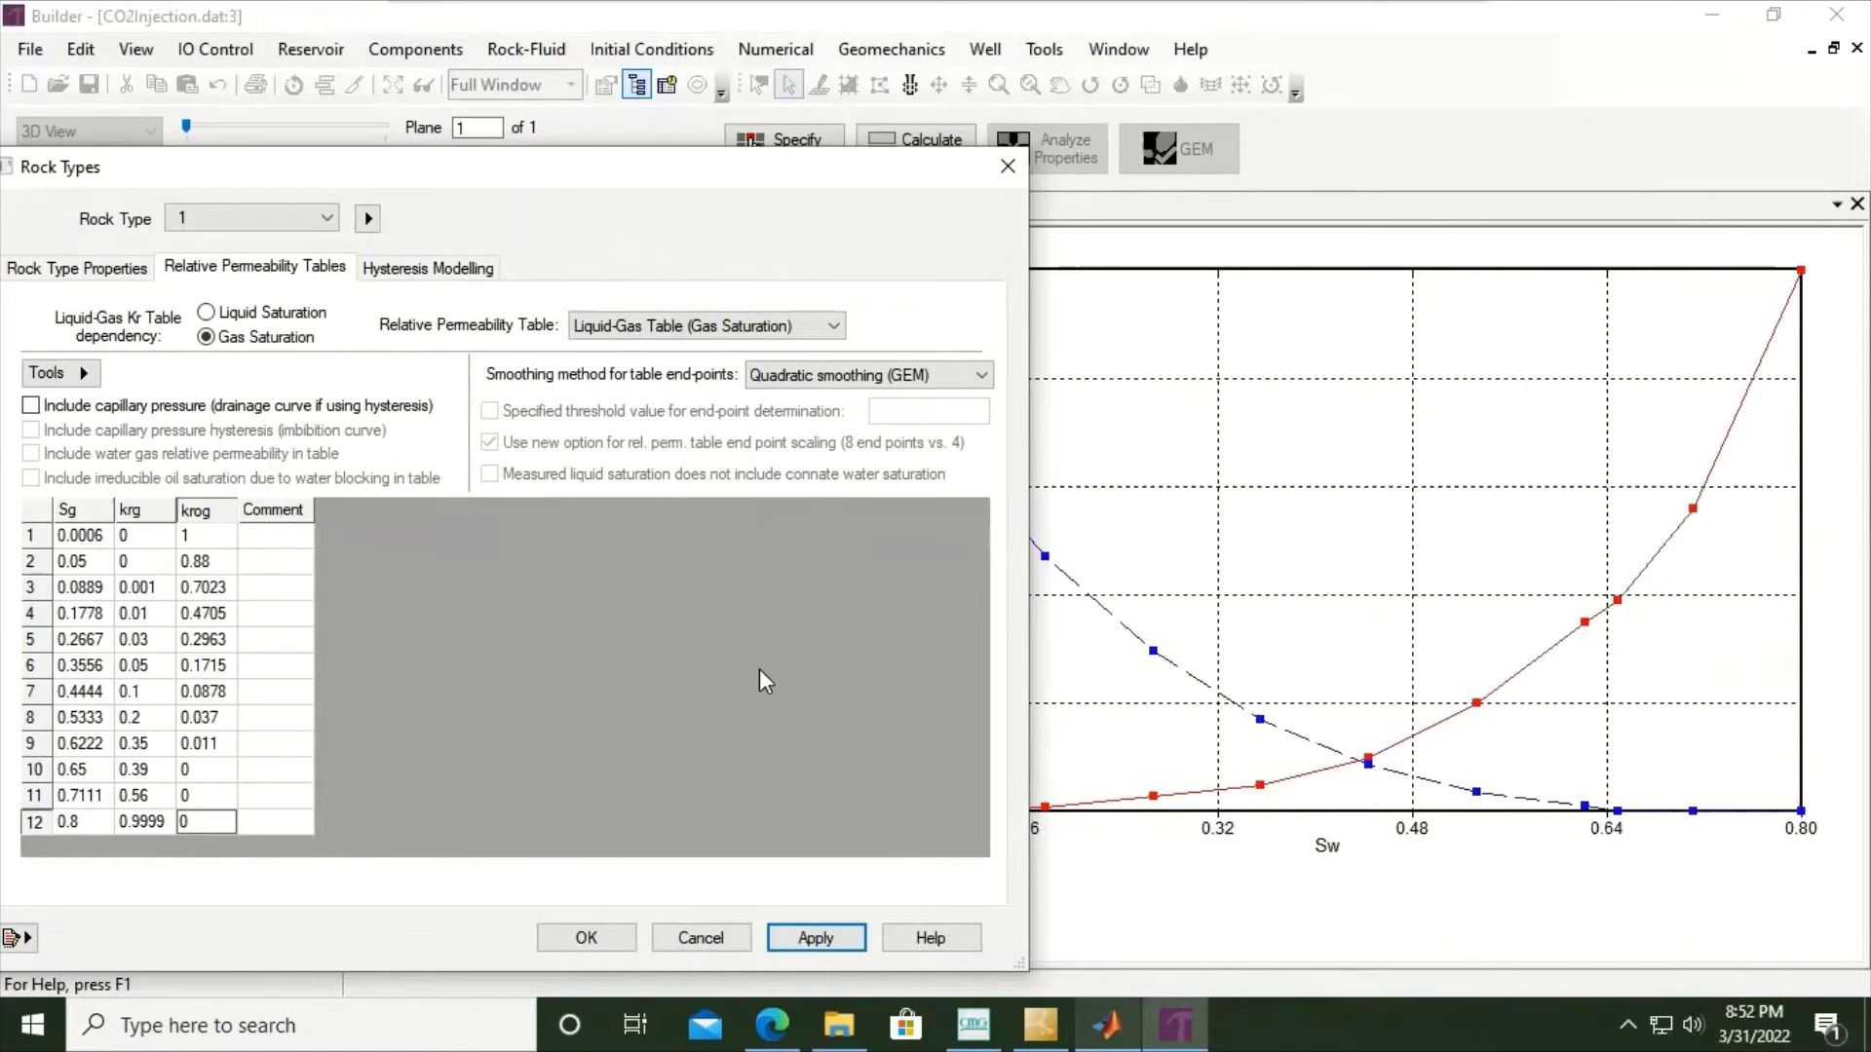
click(837, 941)
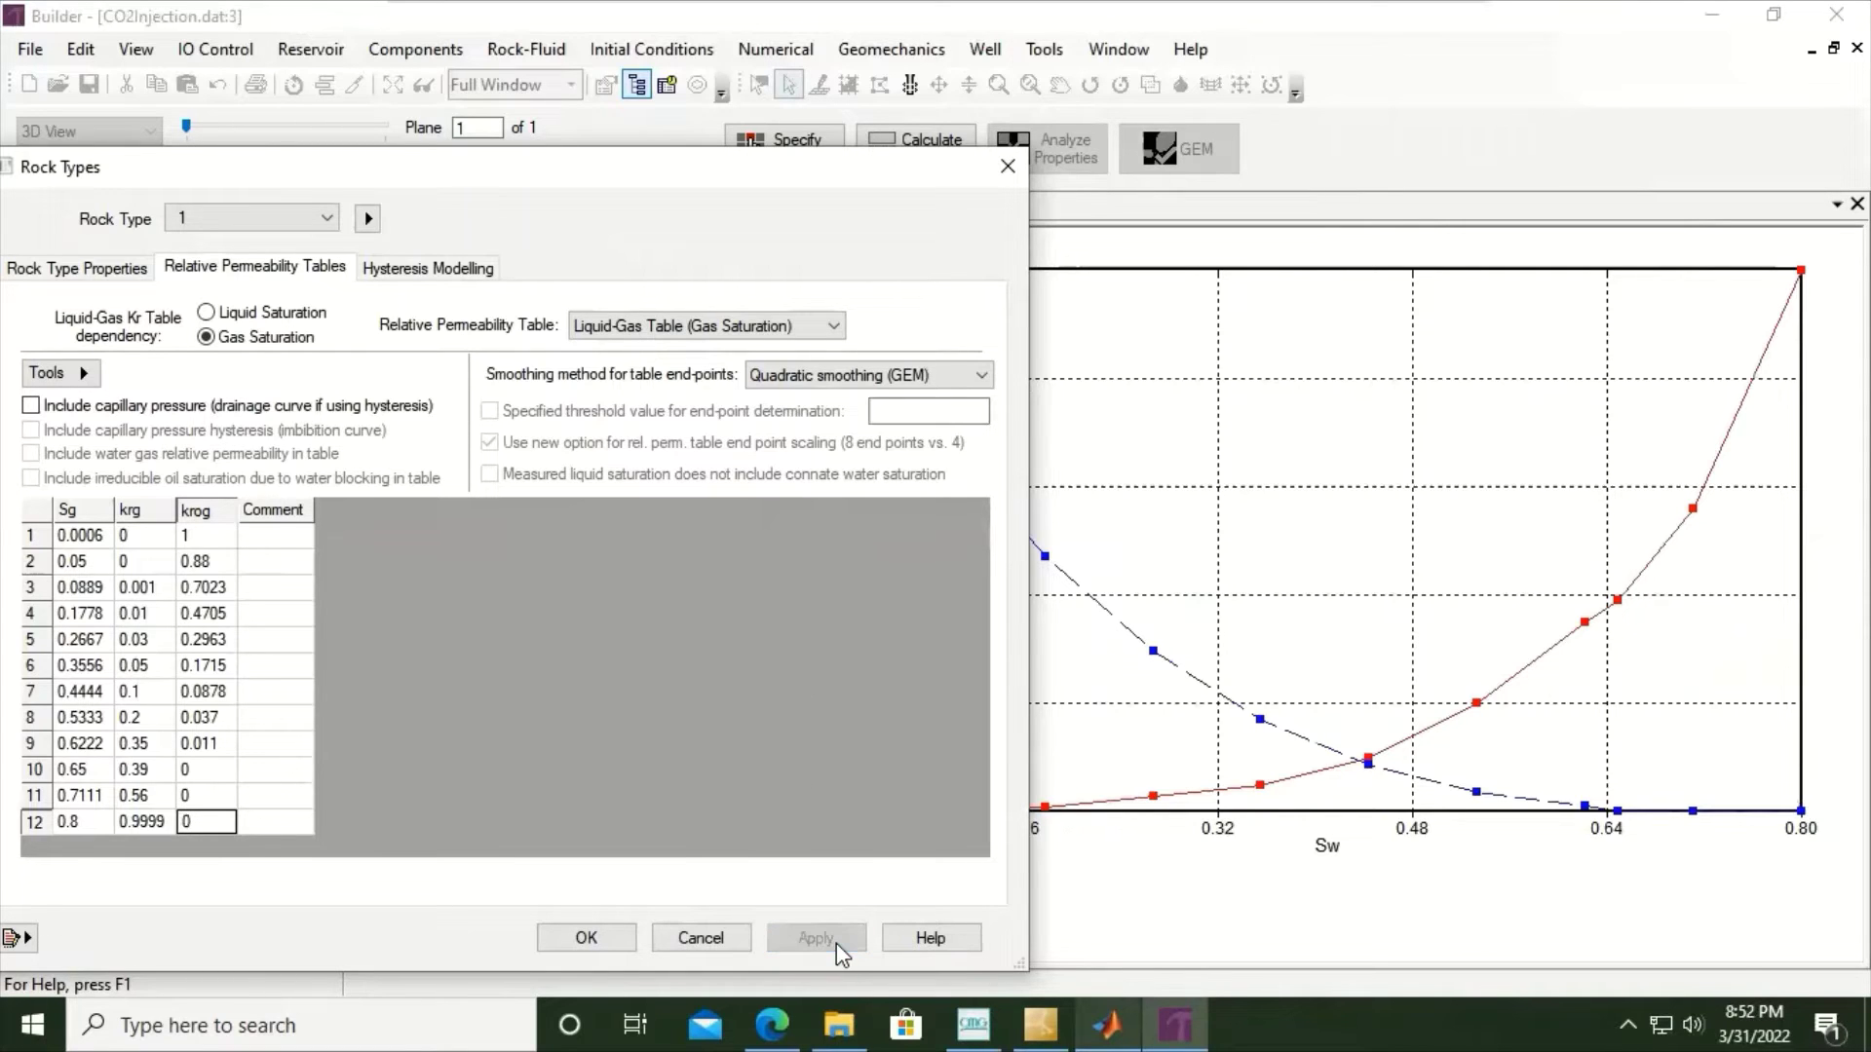
- Close the rock type dialog with OK and view the kr vs Sw, kr vs Sg and 3 Phase Kro plots
click(586, 939)
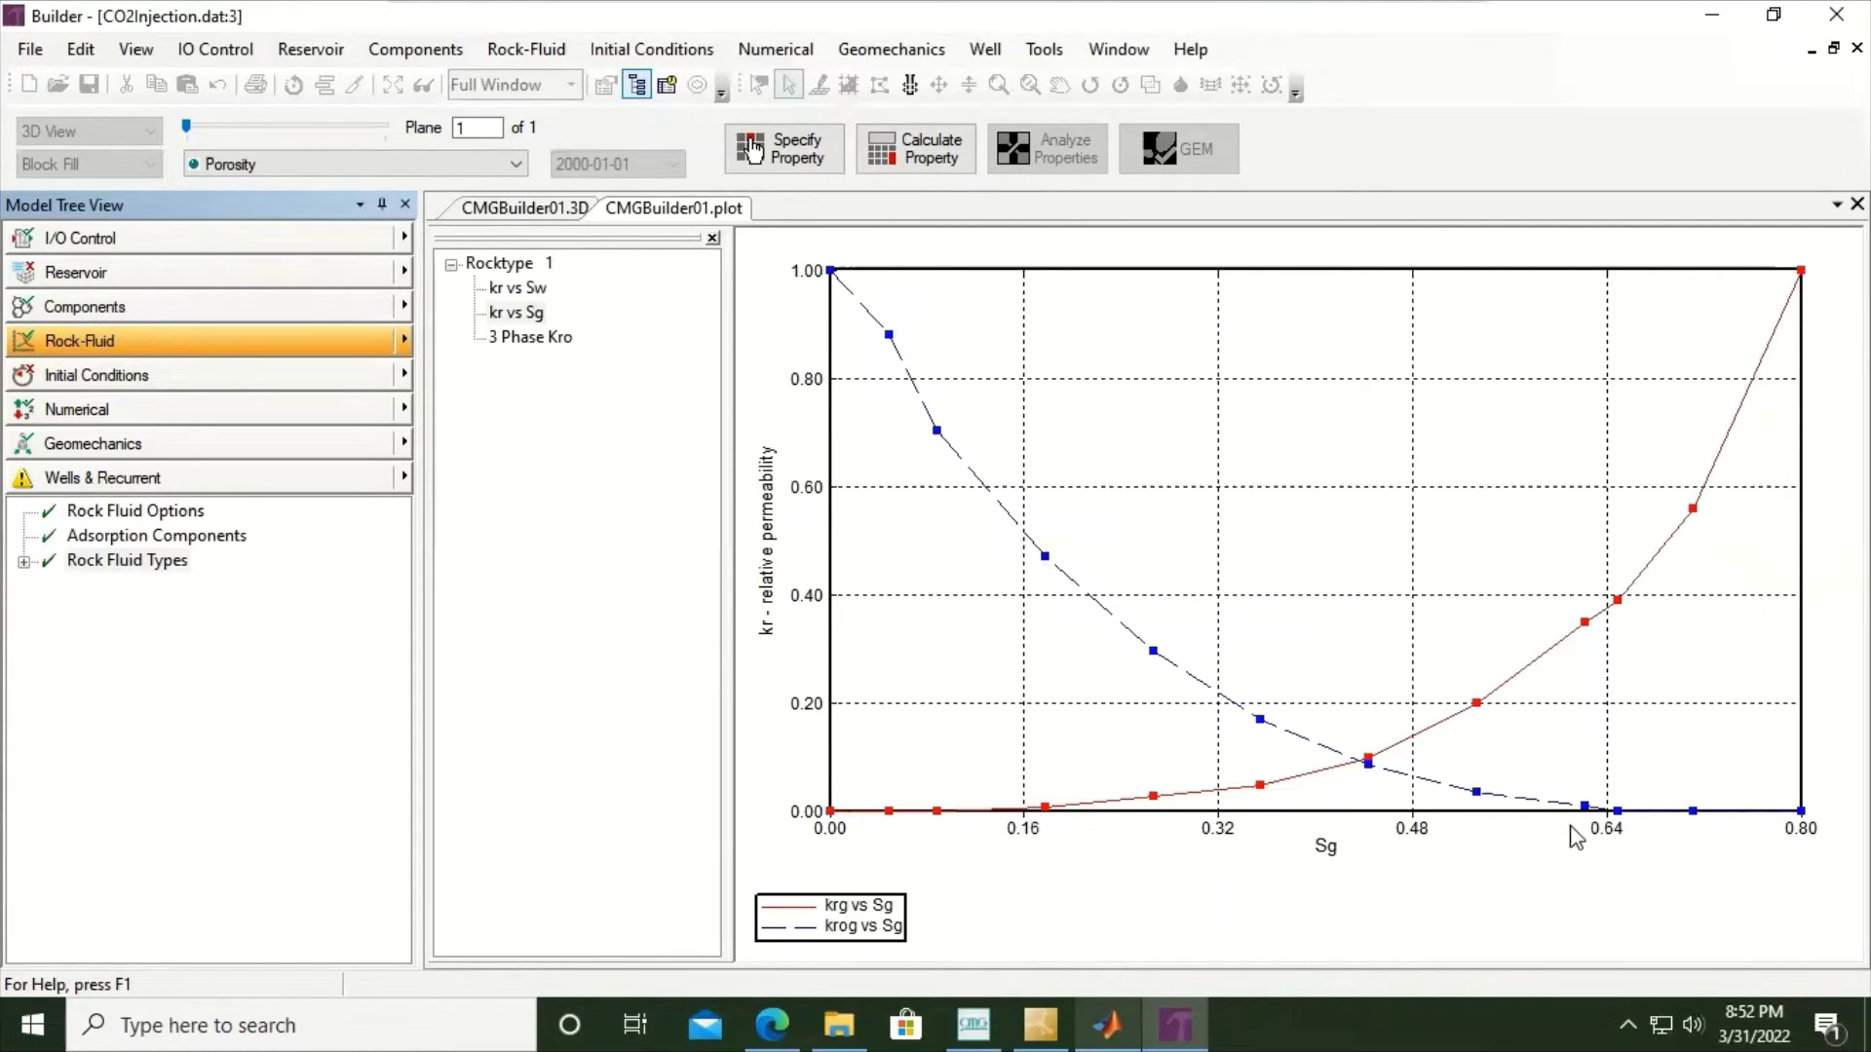
click(539, 303)
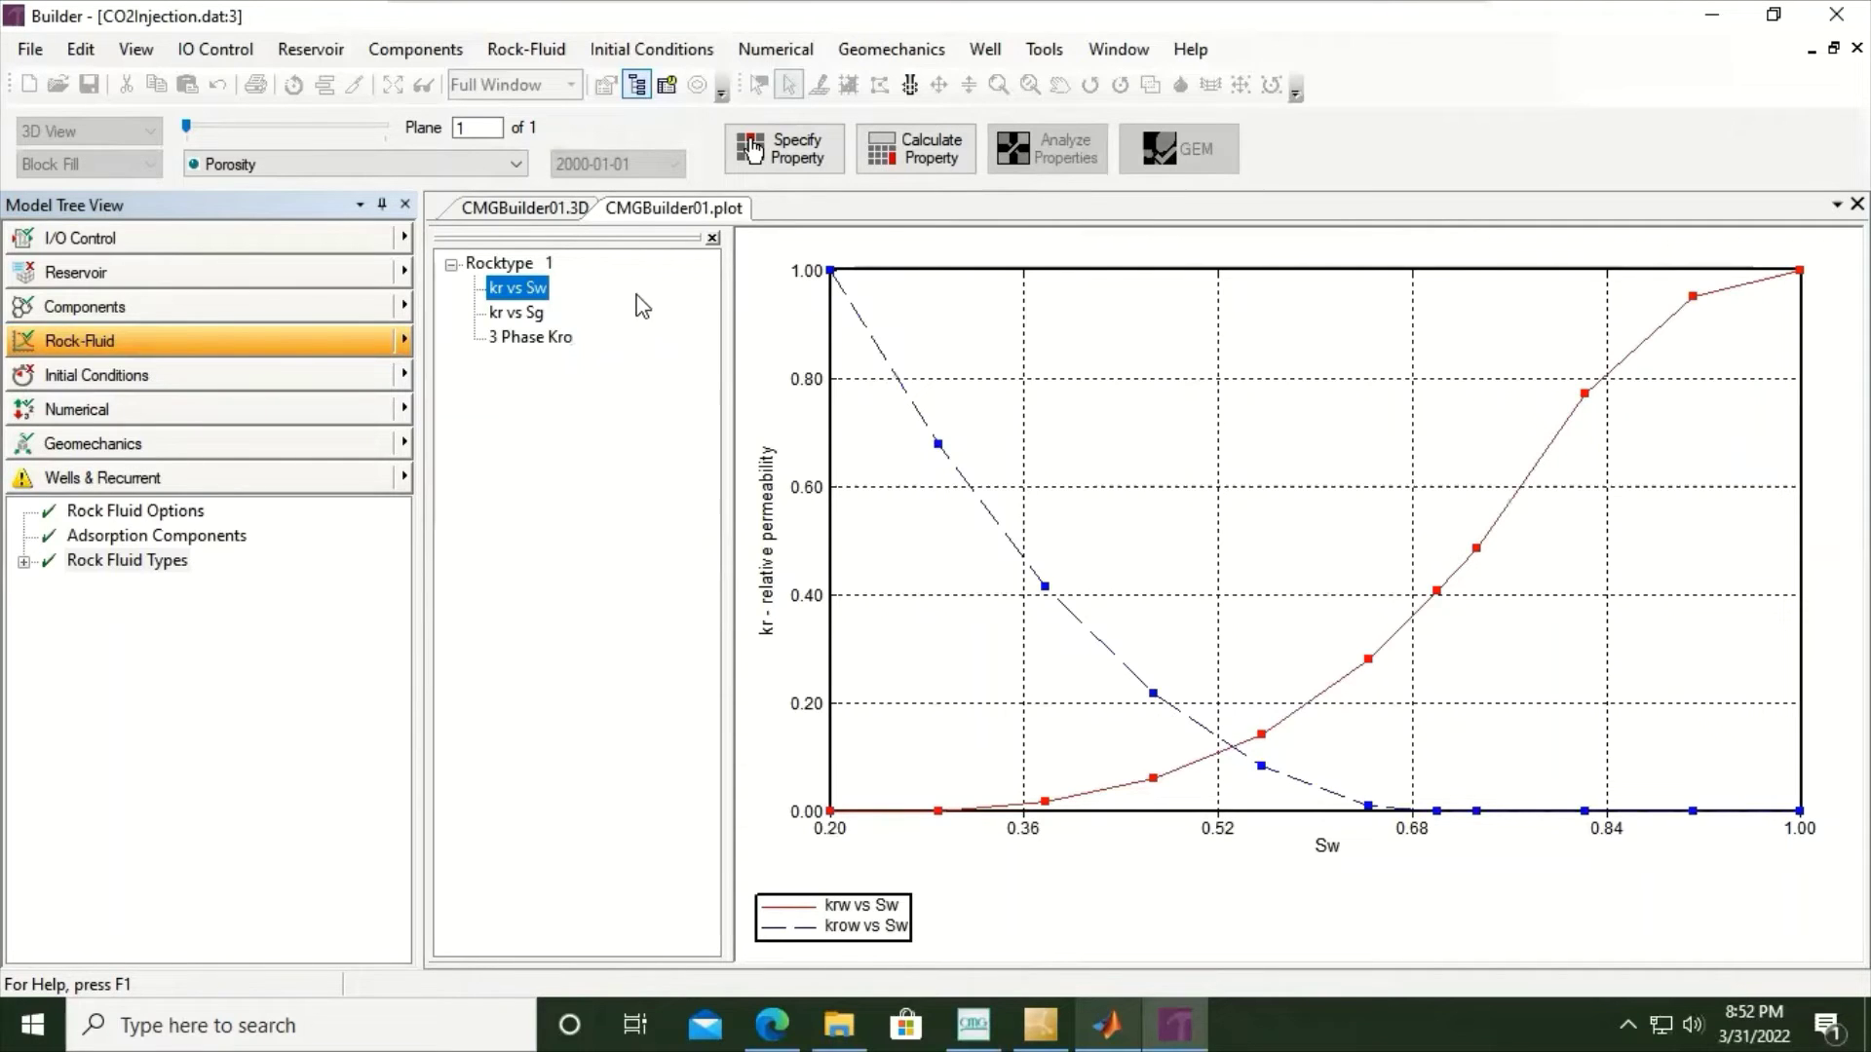
click(517, 313)
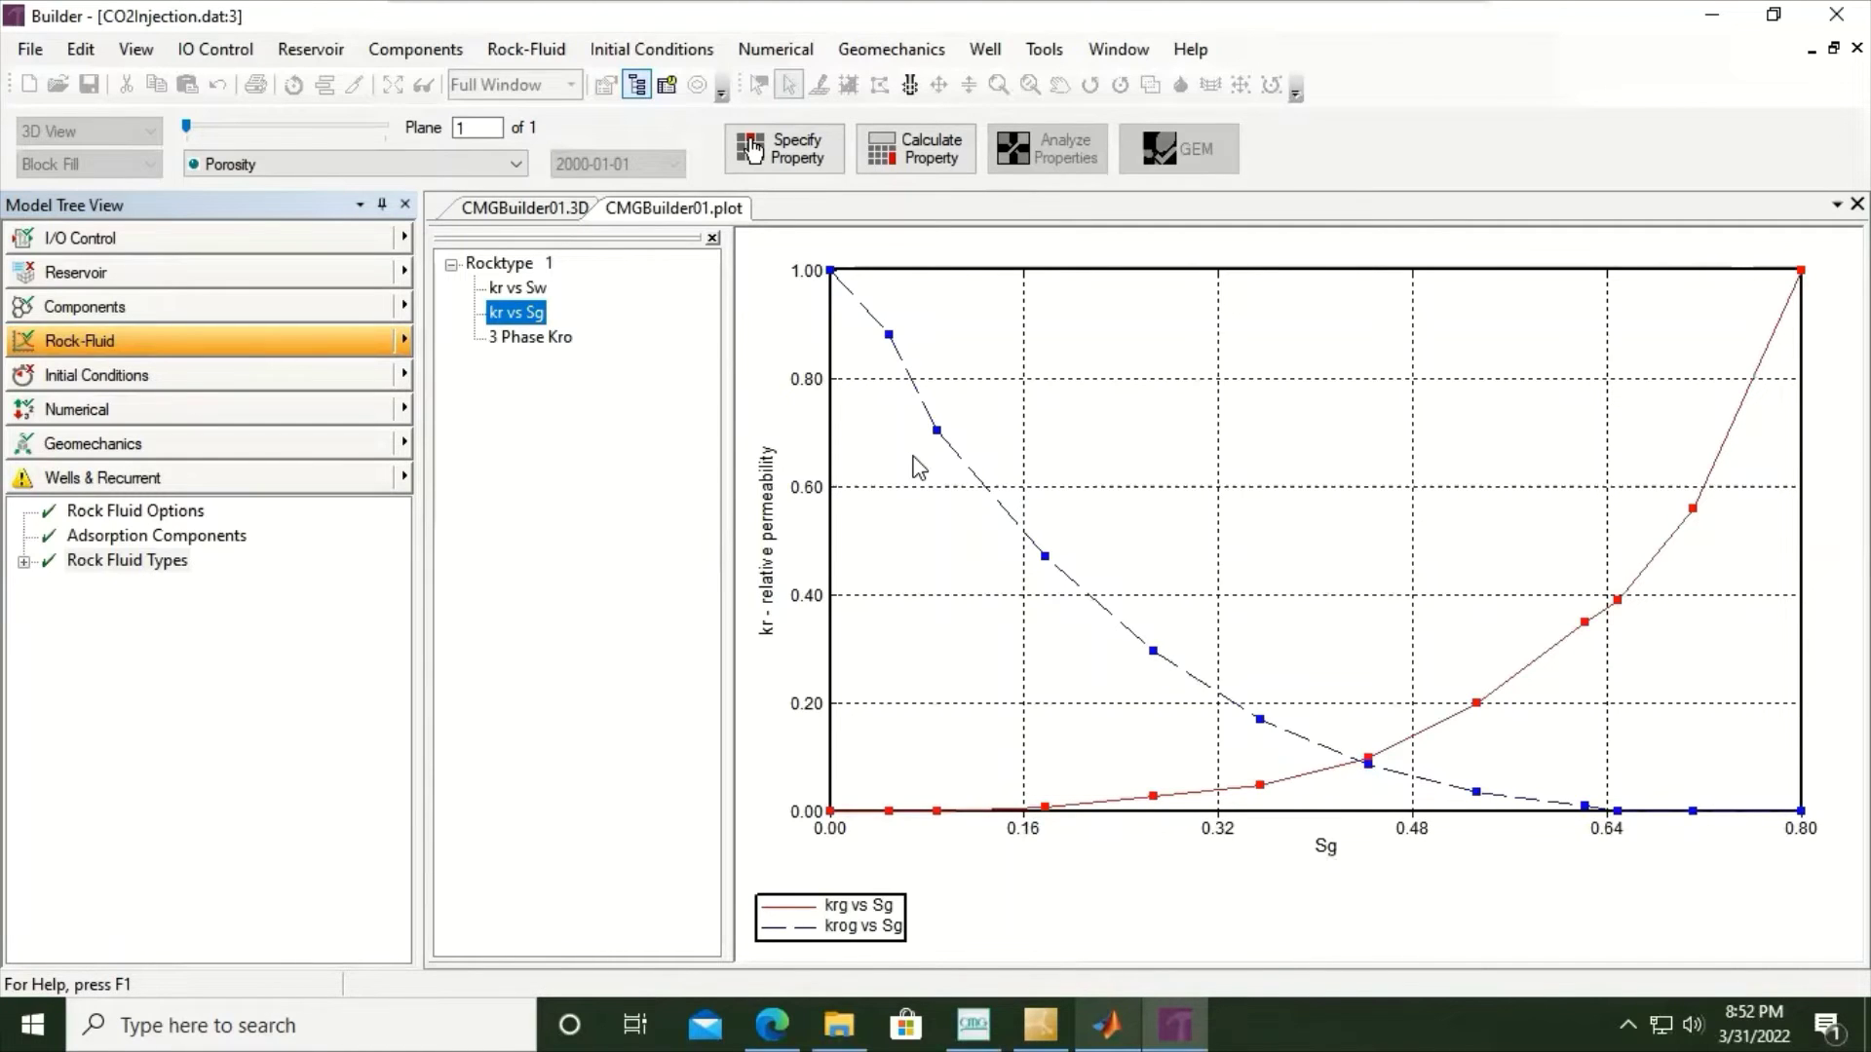
click(529, 339)
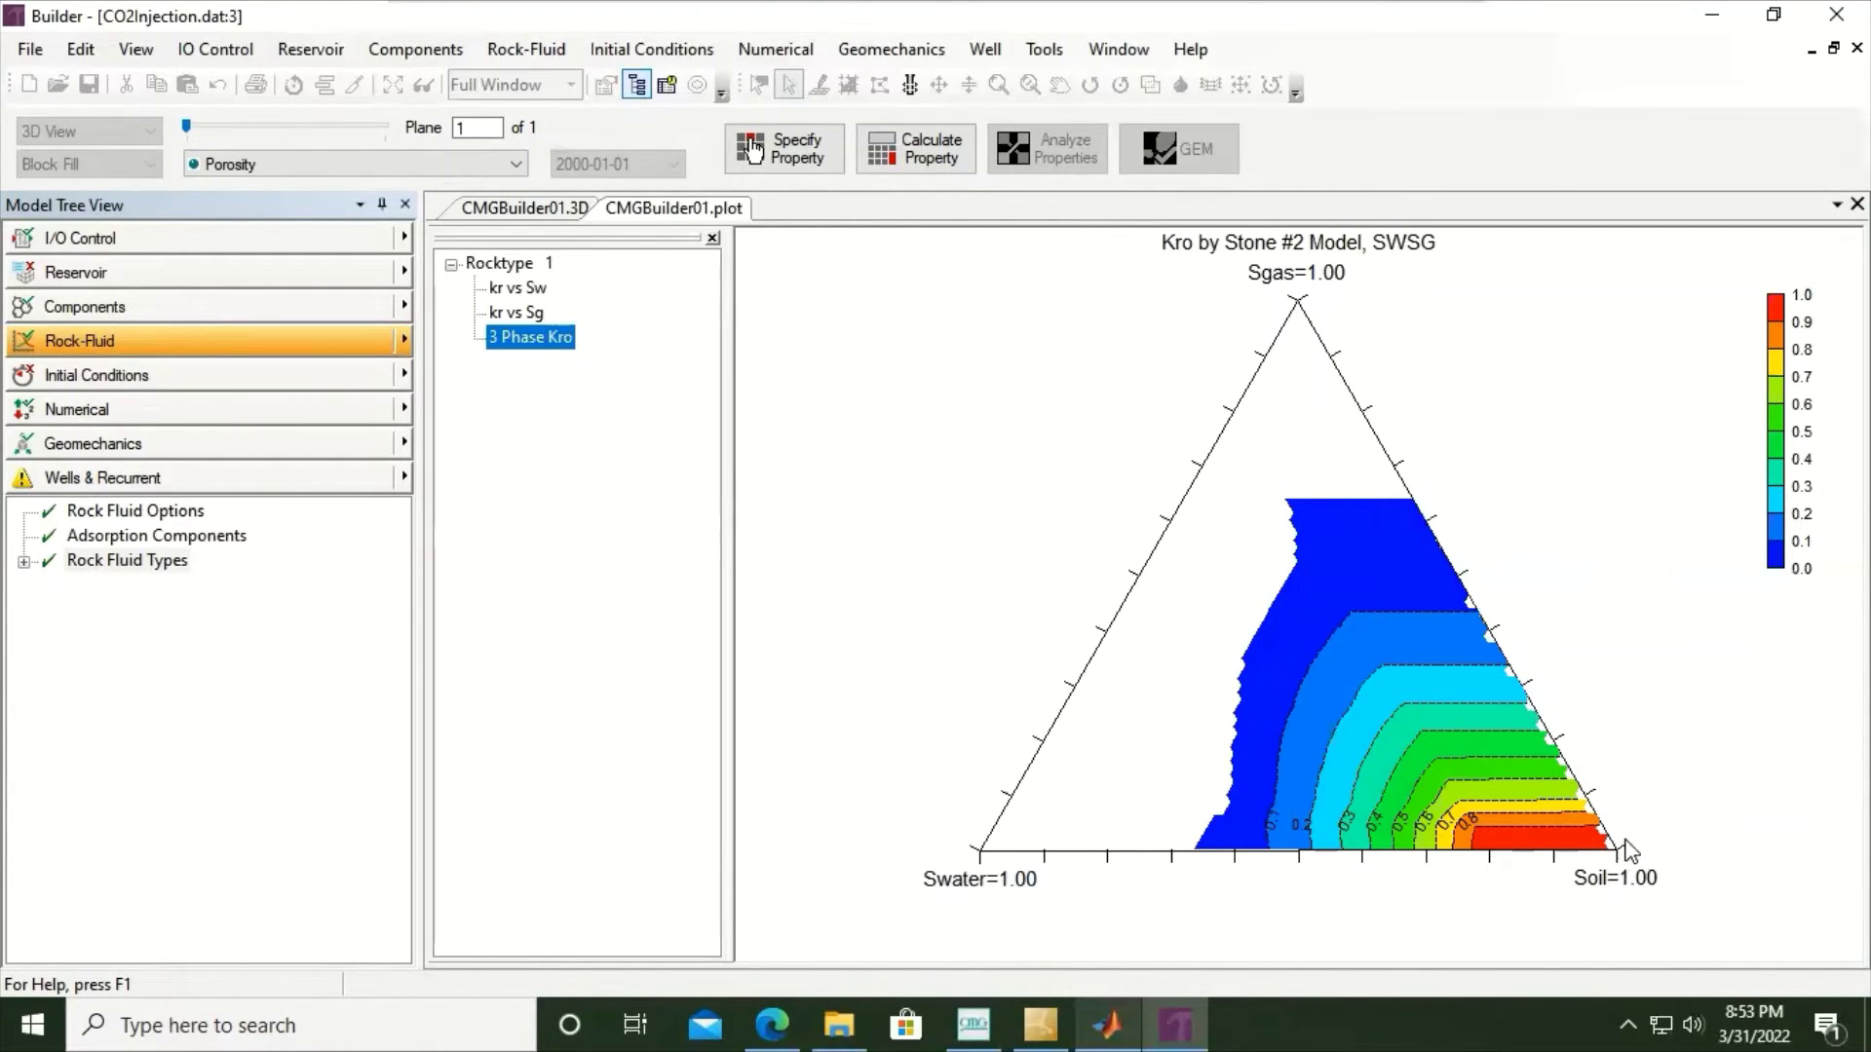
- Review the kr vs Sw and kr vs Sg relative permeability curves again
click(533, 291)
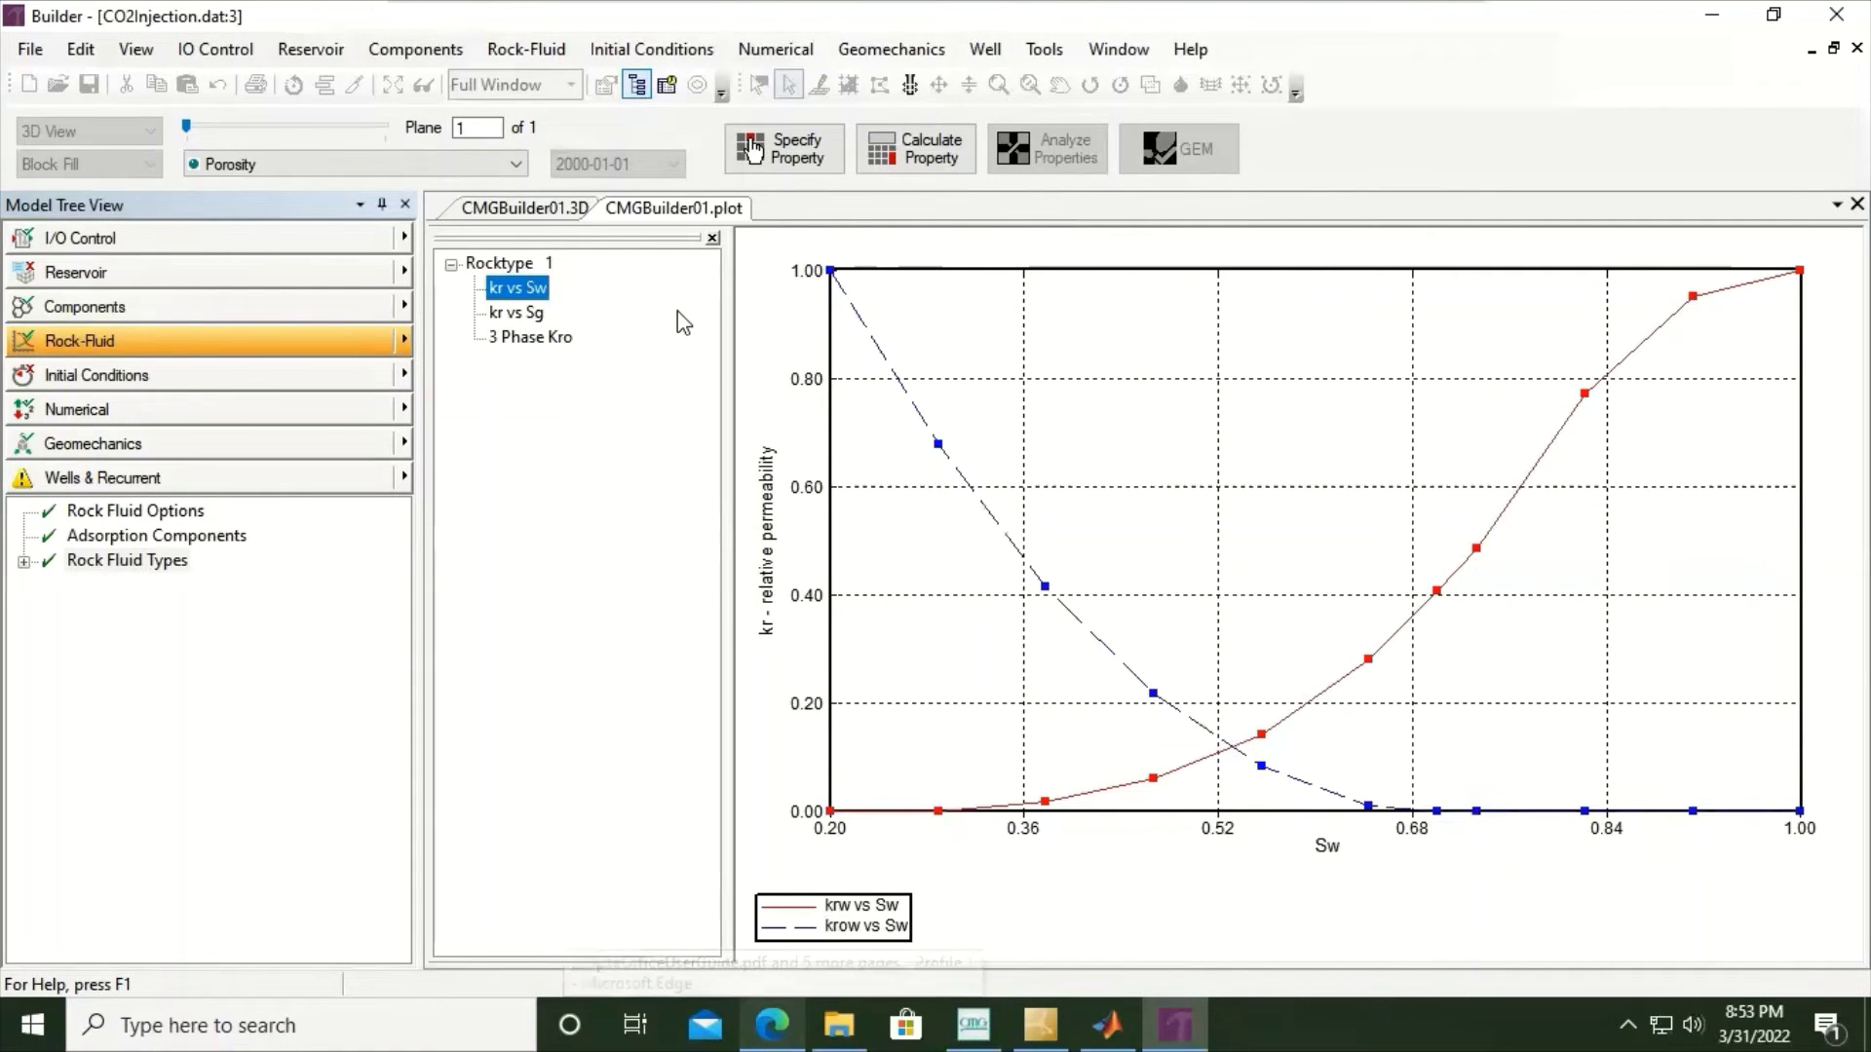
click(534, 317)
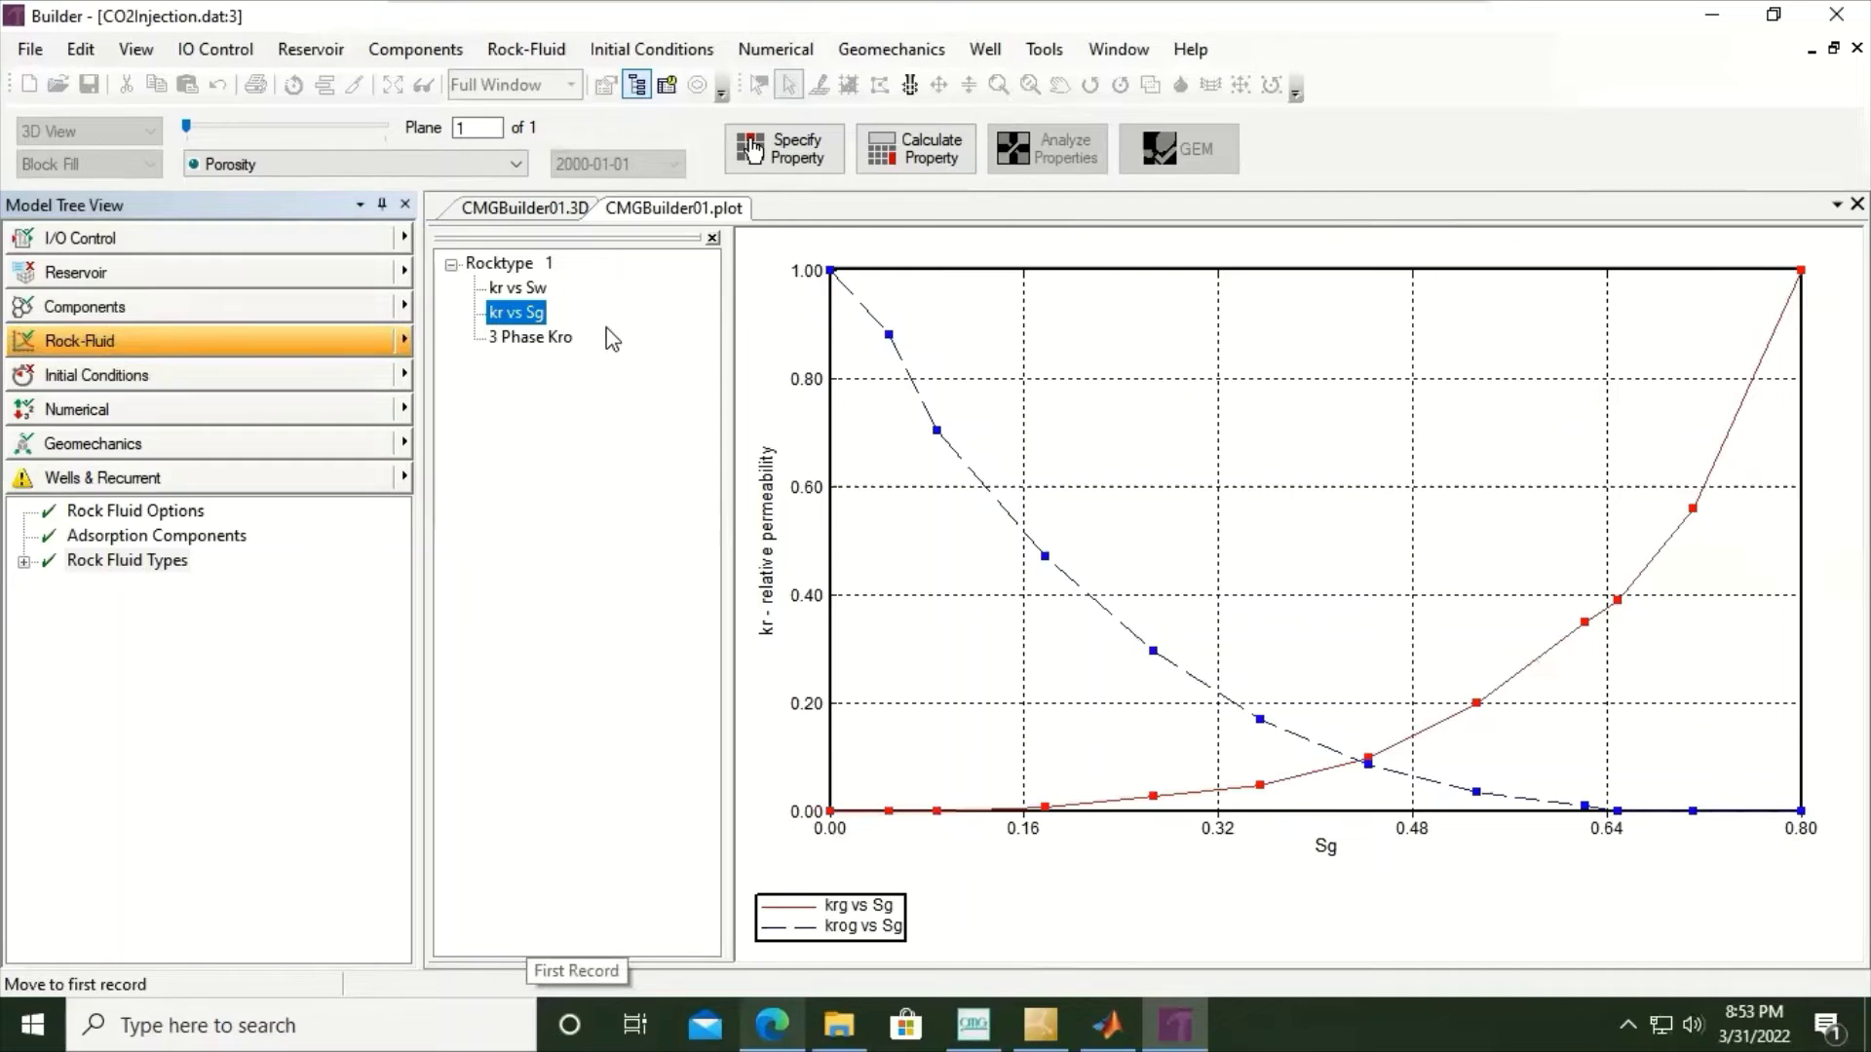
click(518, 288)
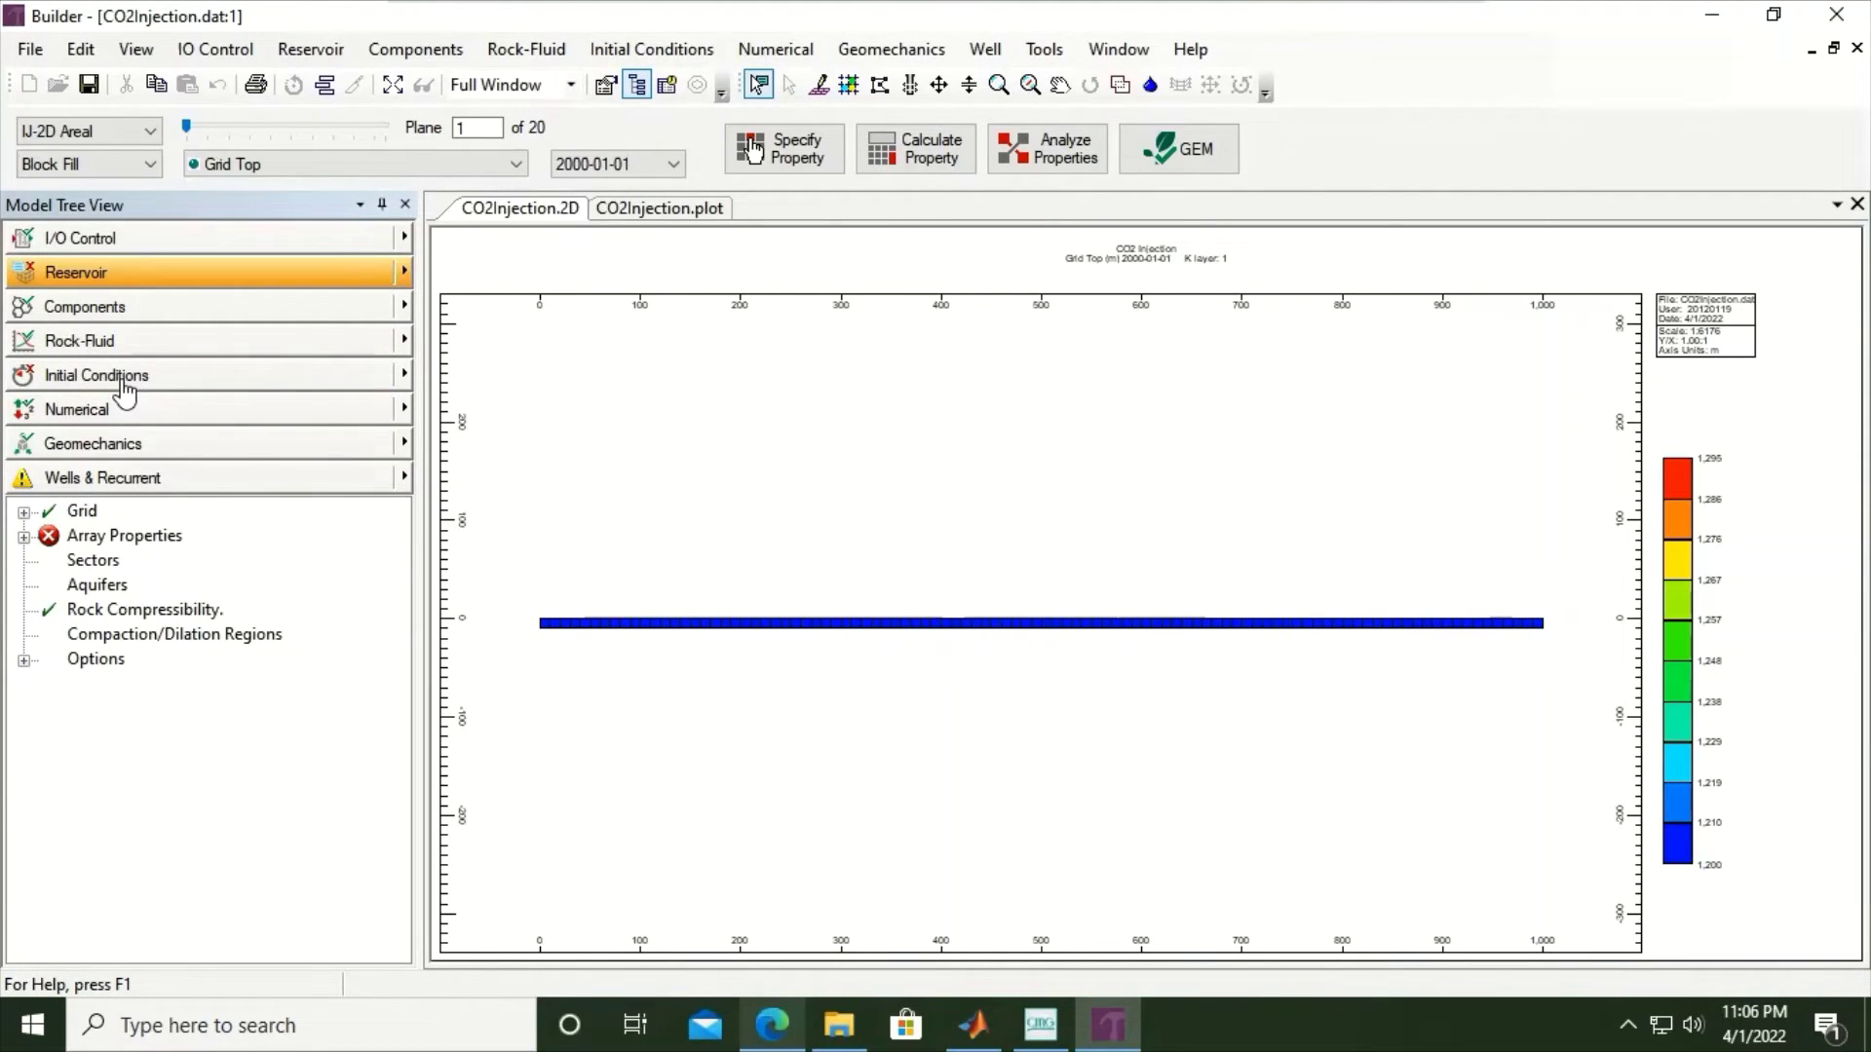
- Switch the grid display to 3D View and open the Initial Conditions initialization settings
click(135, 129)
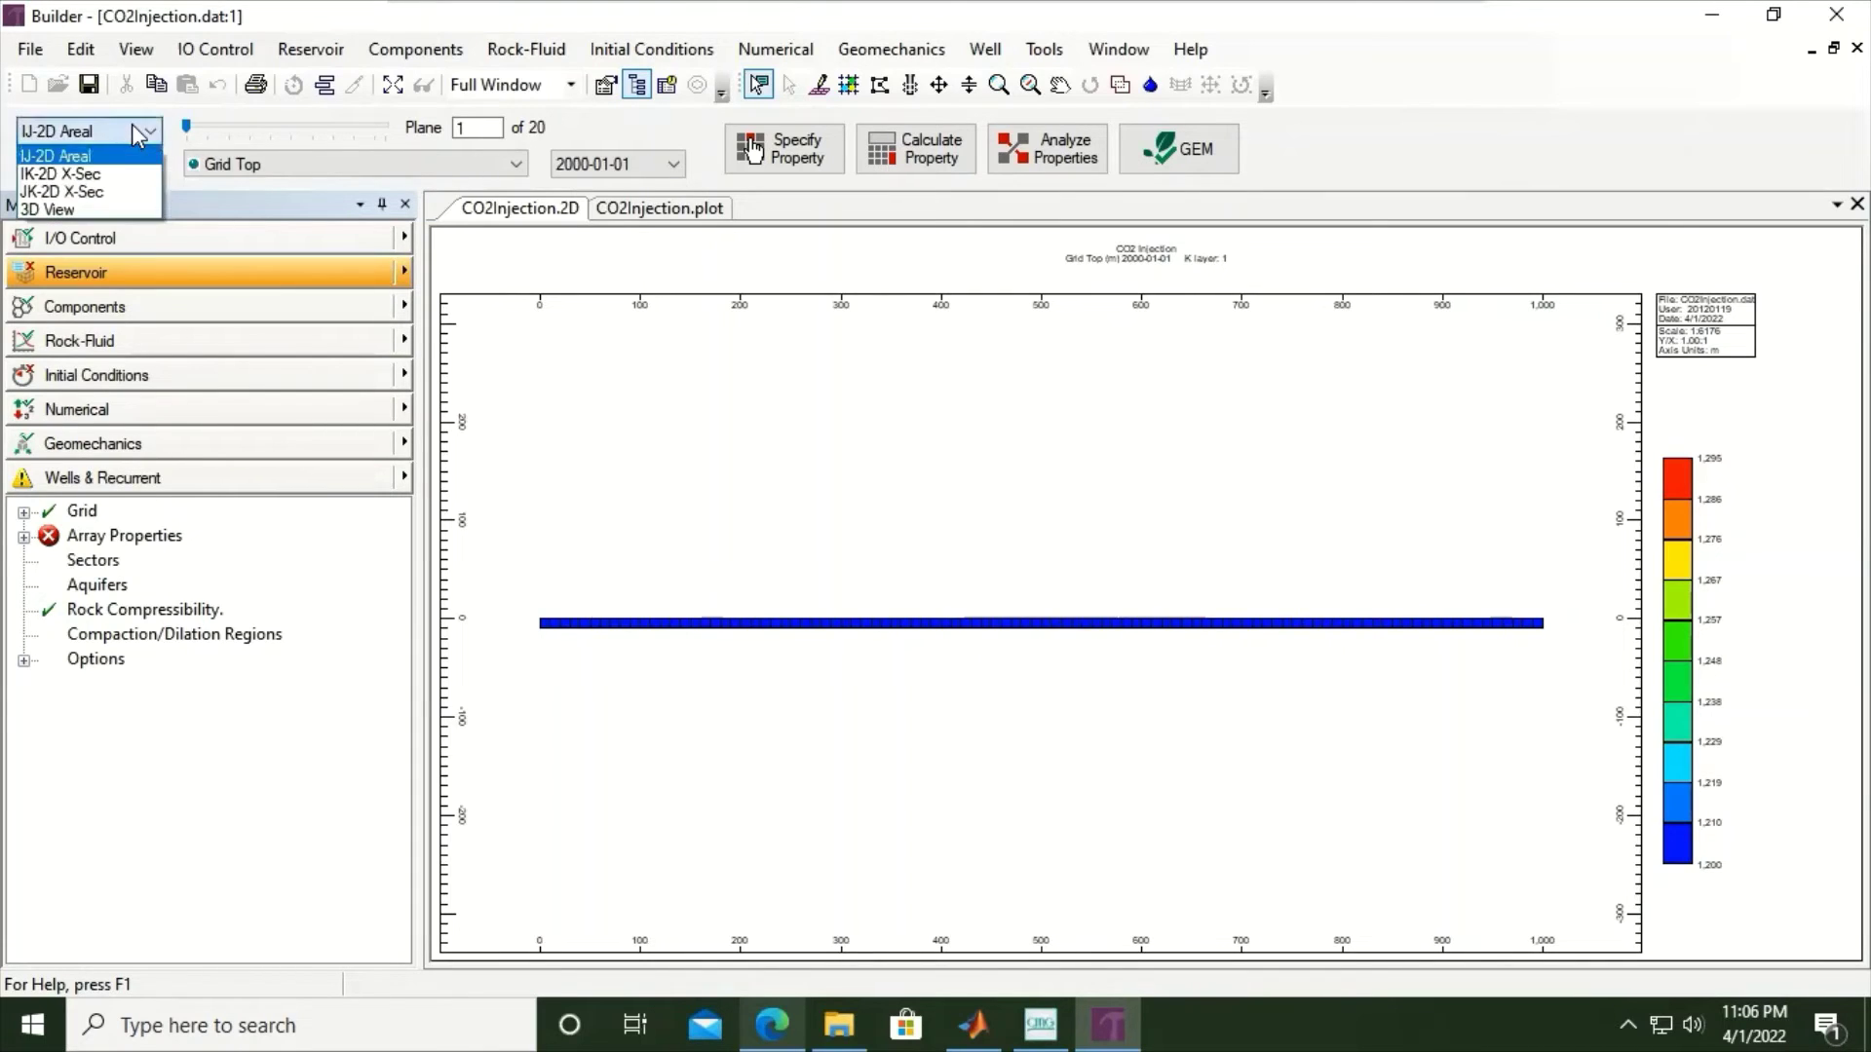
click(78, 210)
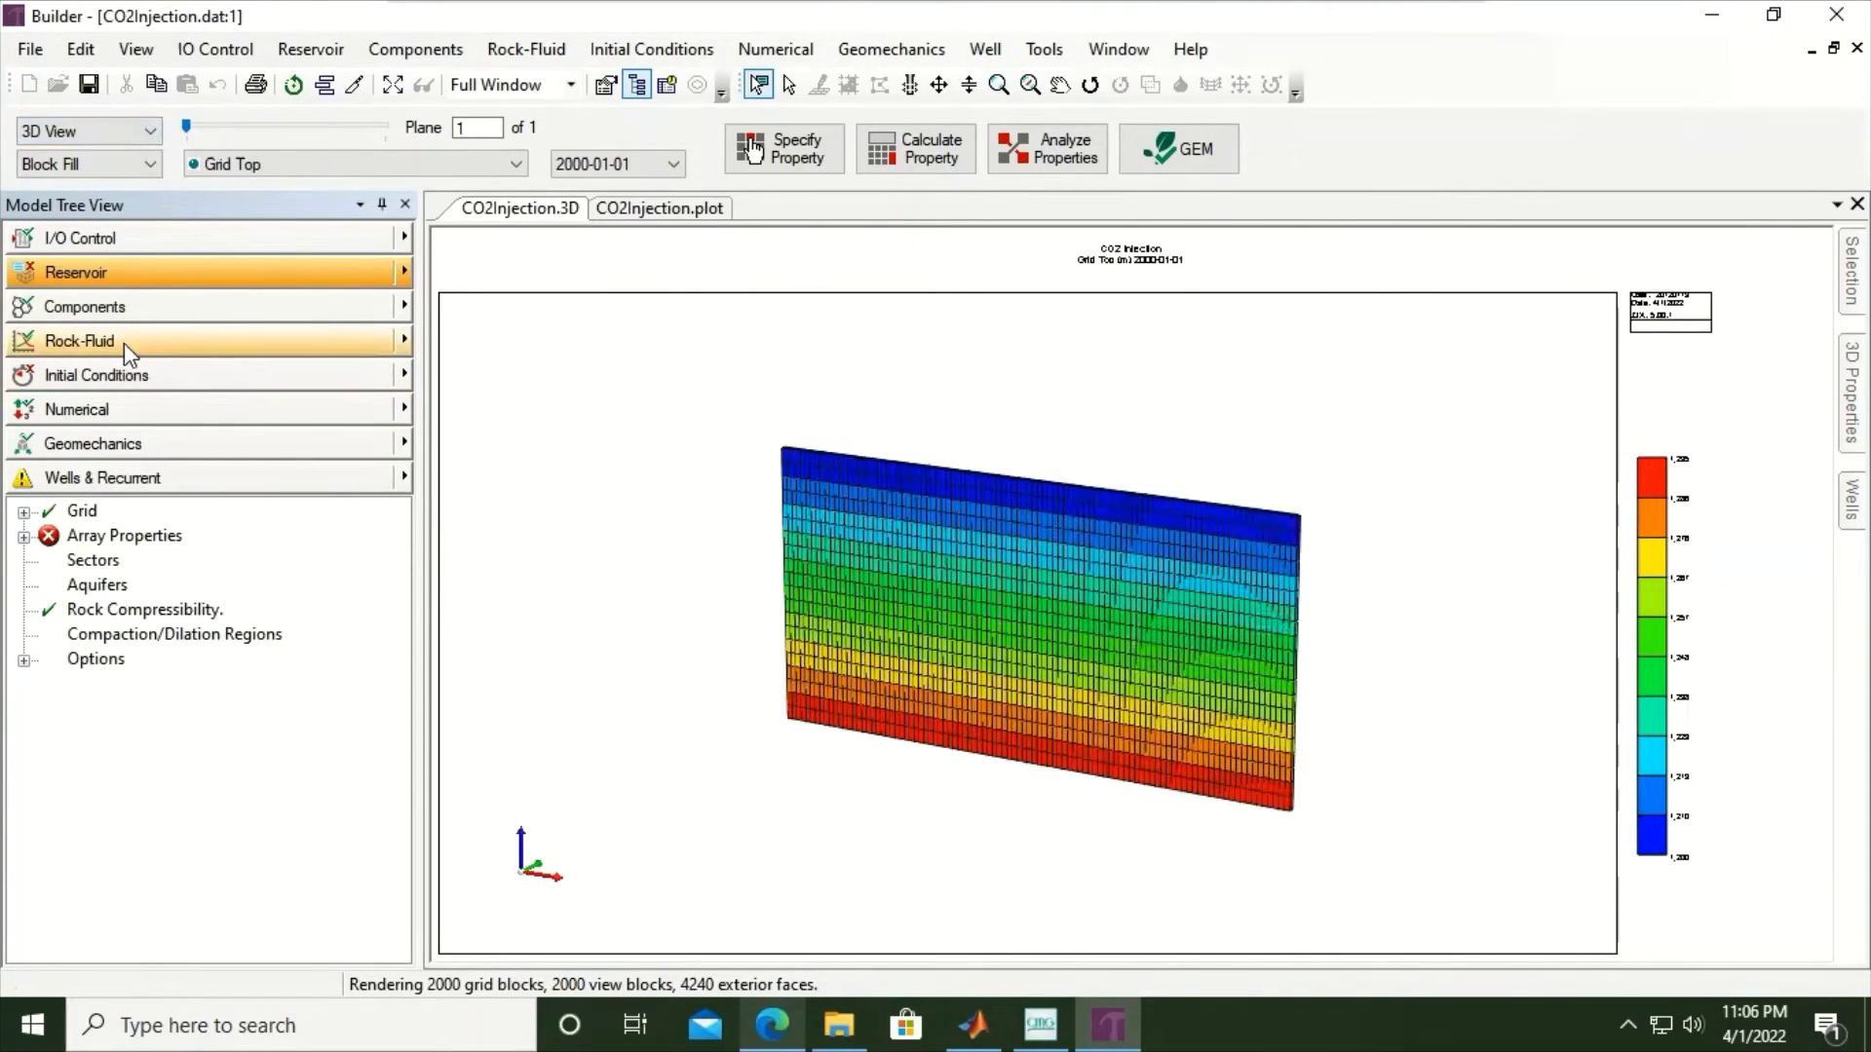
click(404, 380)
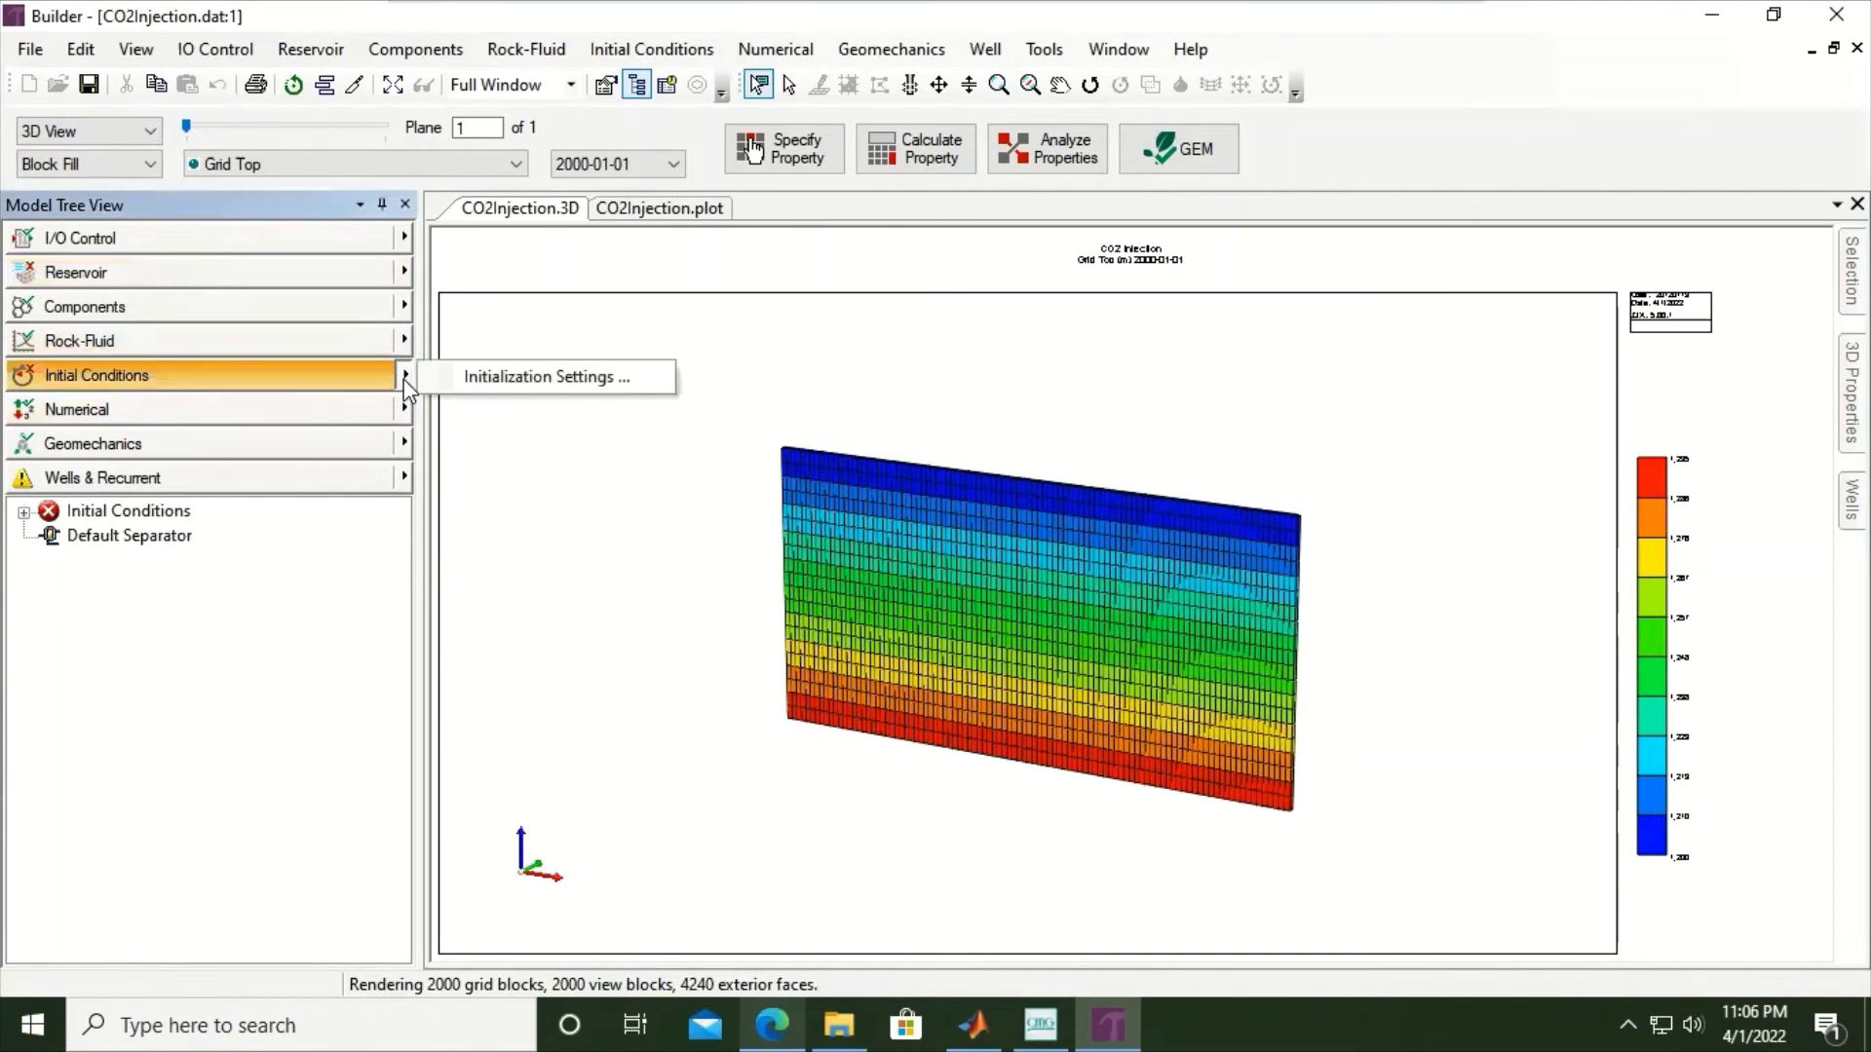
click(499, 378)
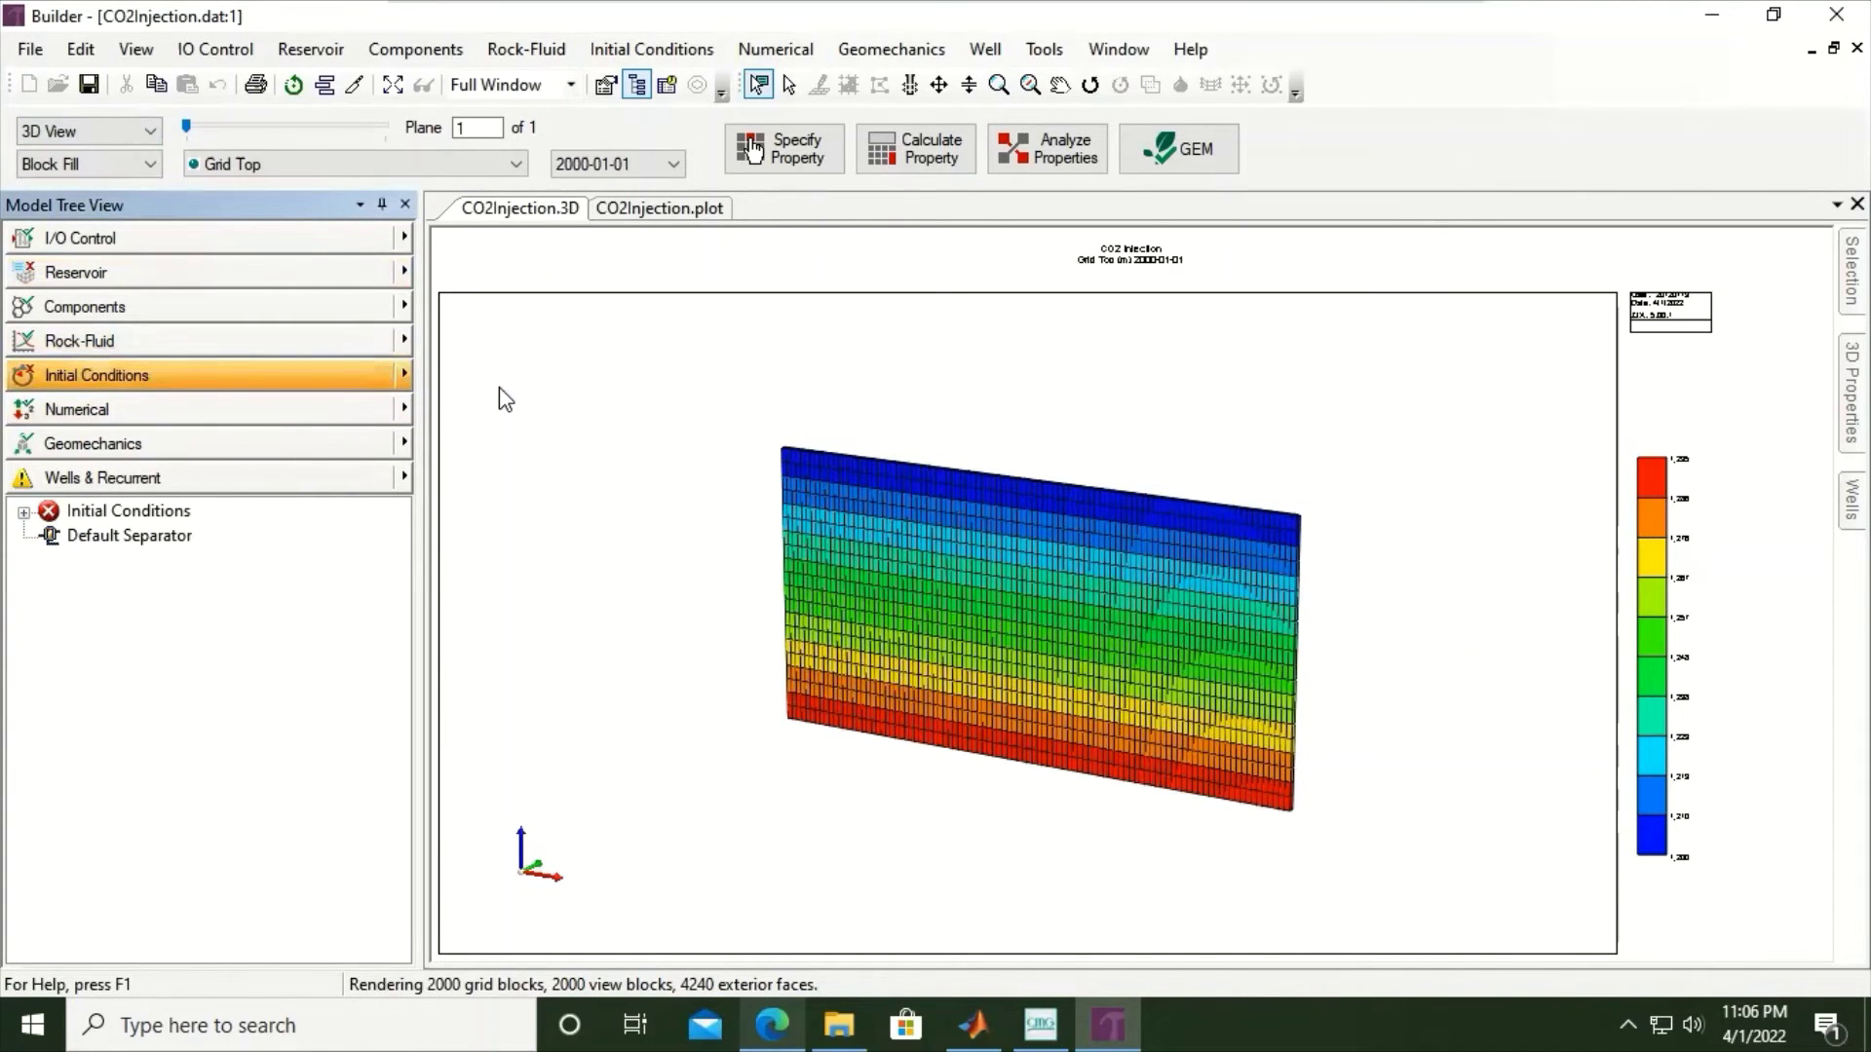
drag(821, 100, 850, 134)
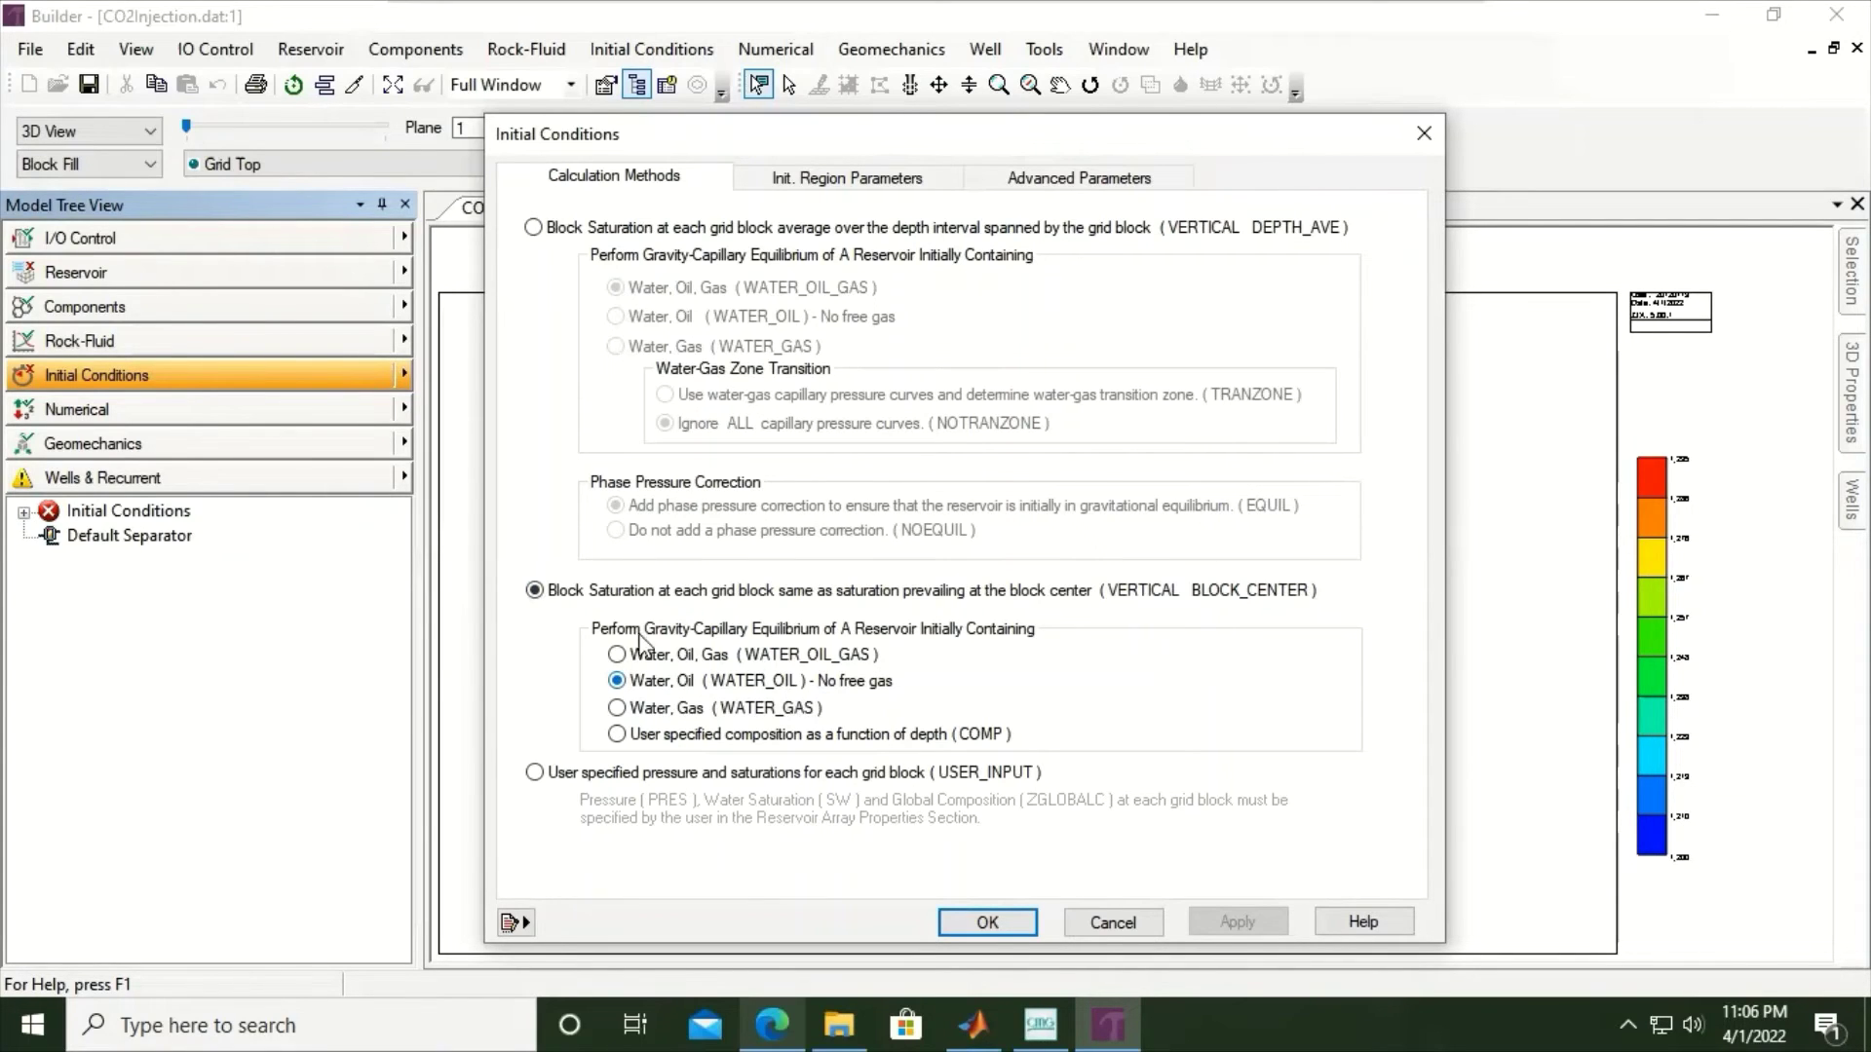
- Choose VERTICAL DEPTH_AVE block saturations and the WATER_GAS initialization option
click(532, 229)
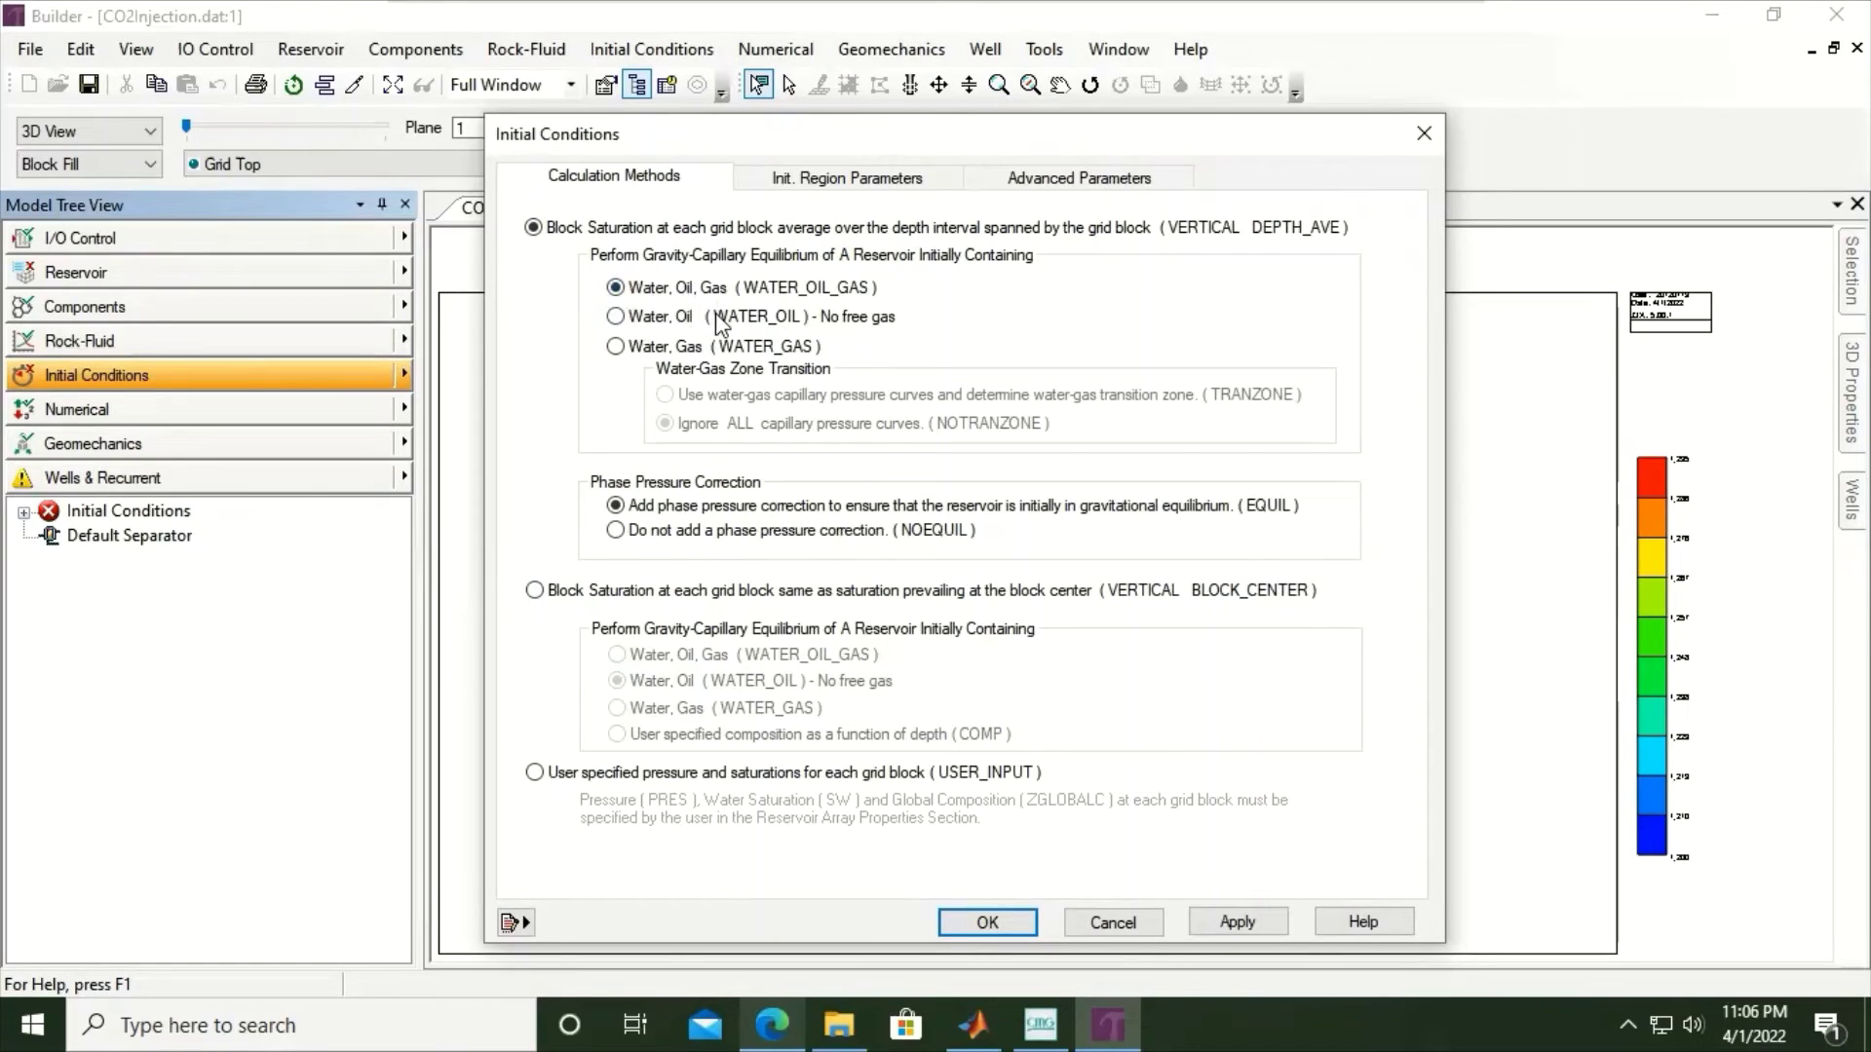
click(648, 353)
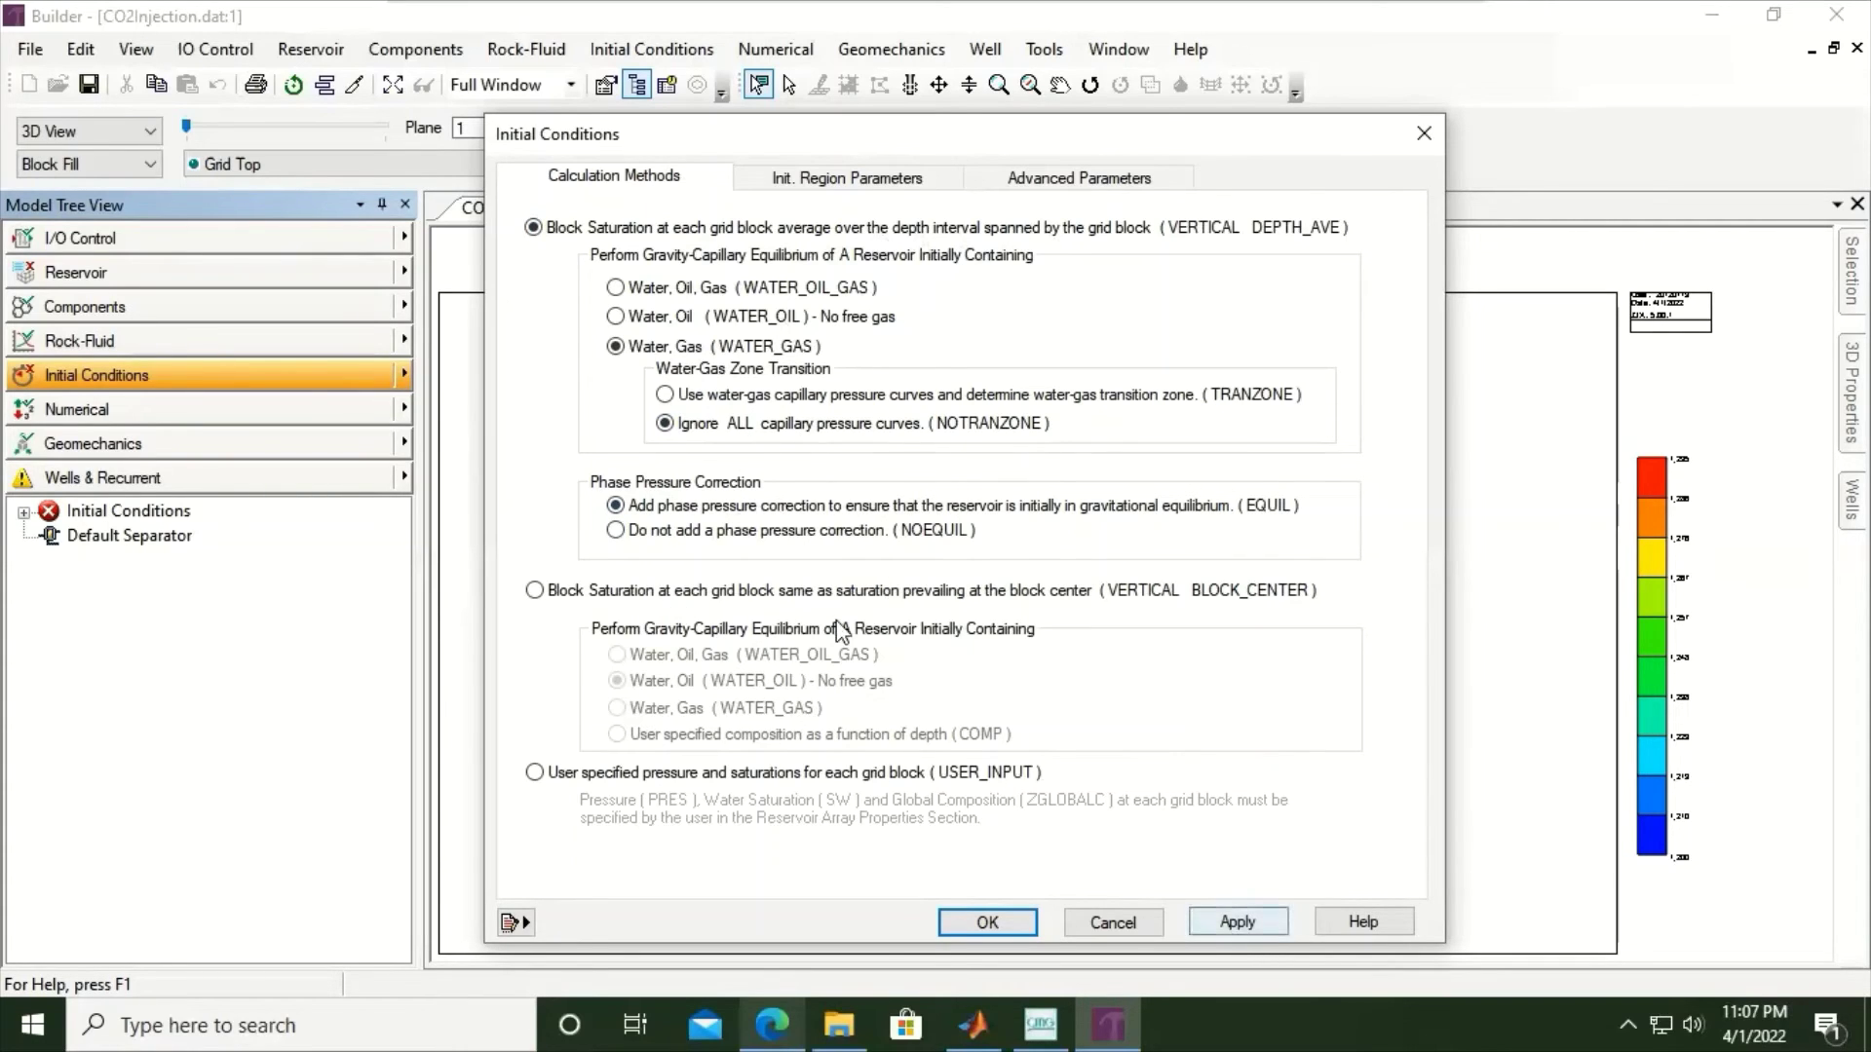
click(1253, 918)
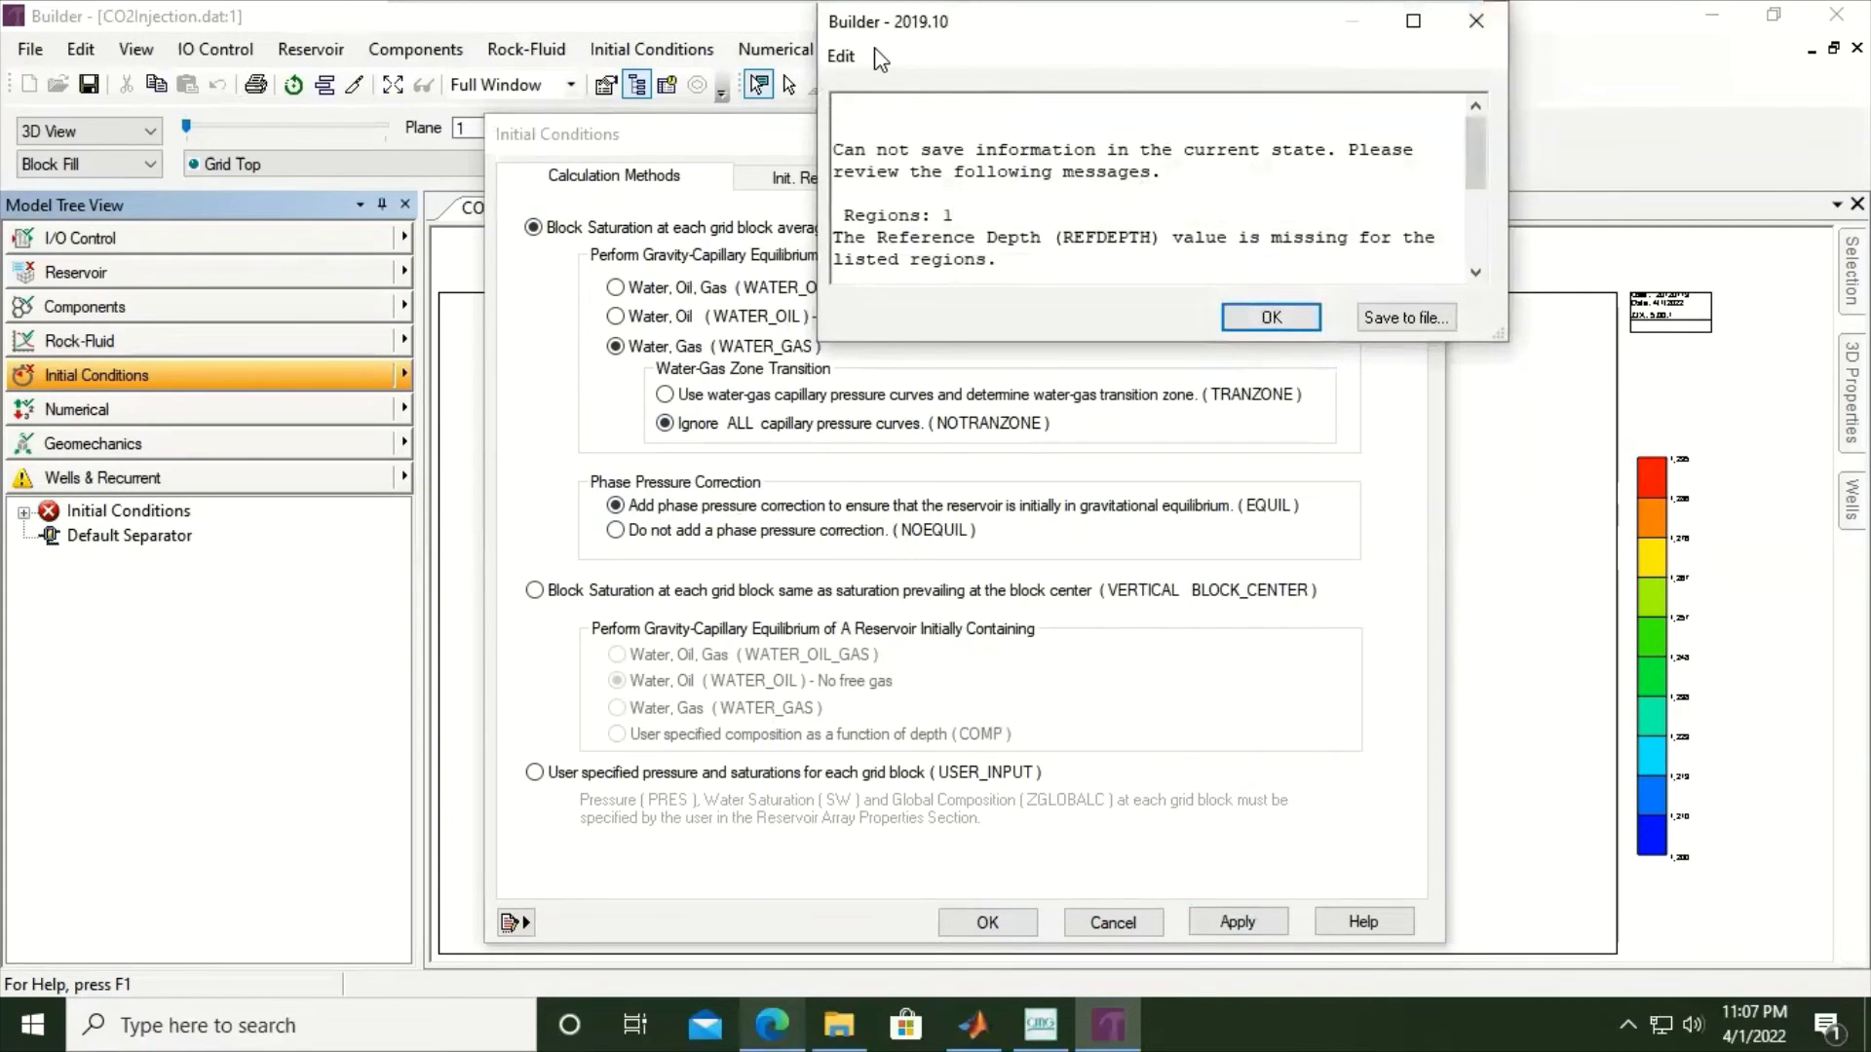
drag(891, 22, 858, 190)
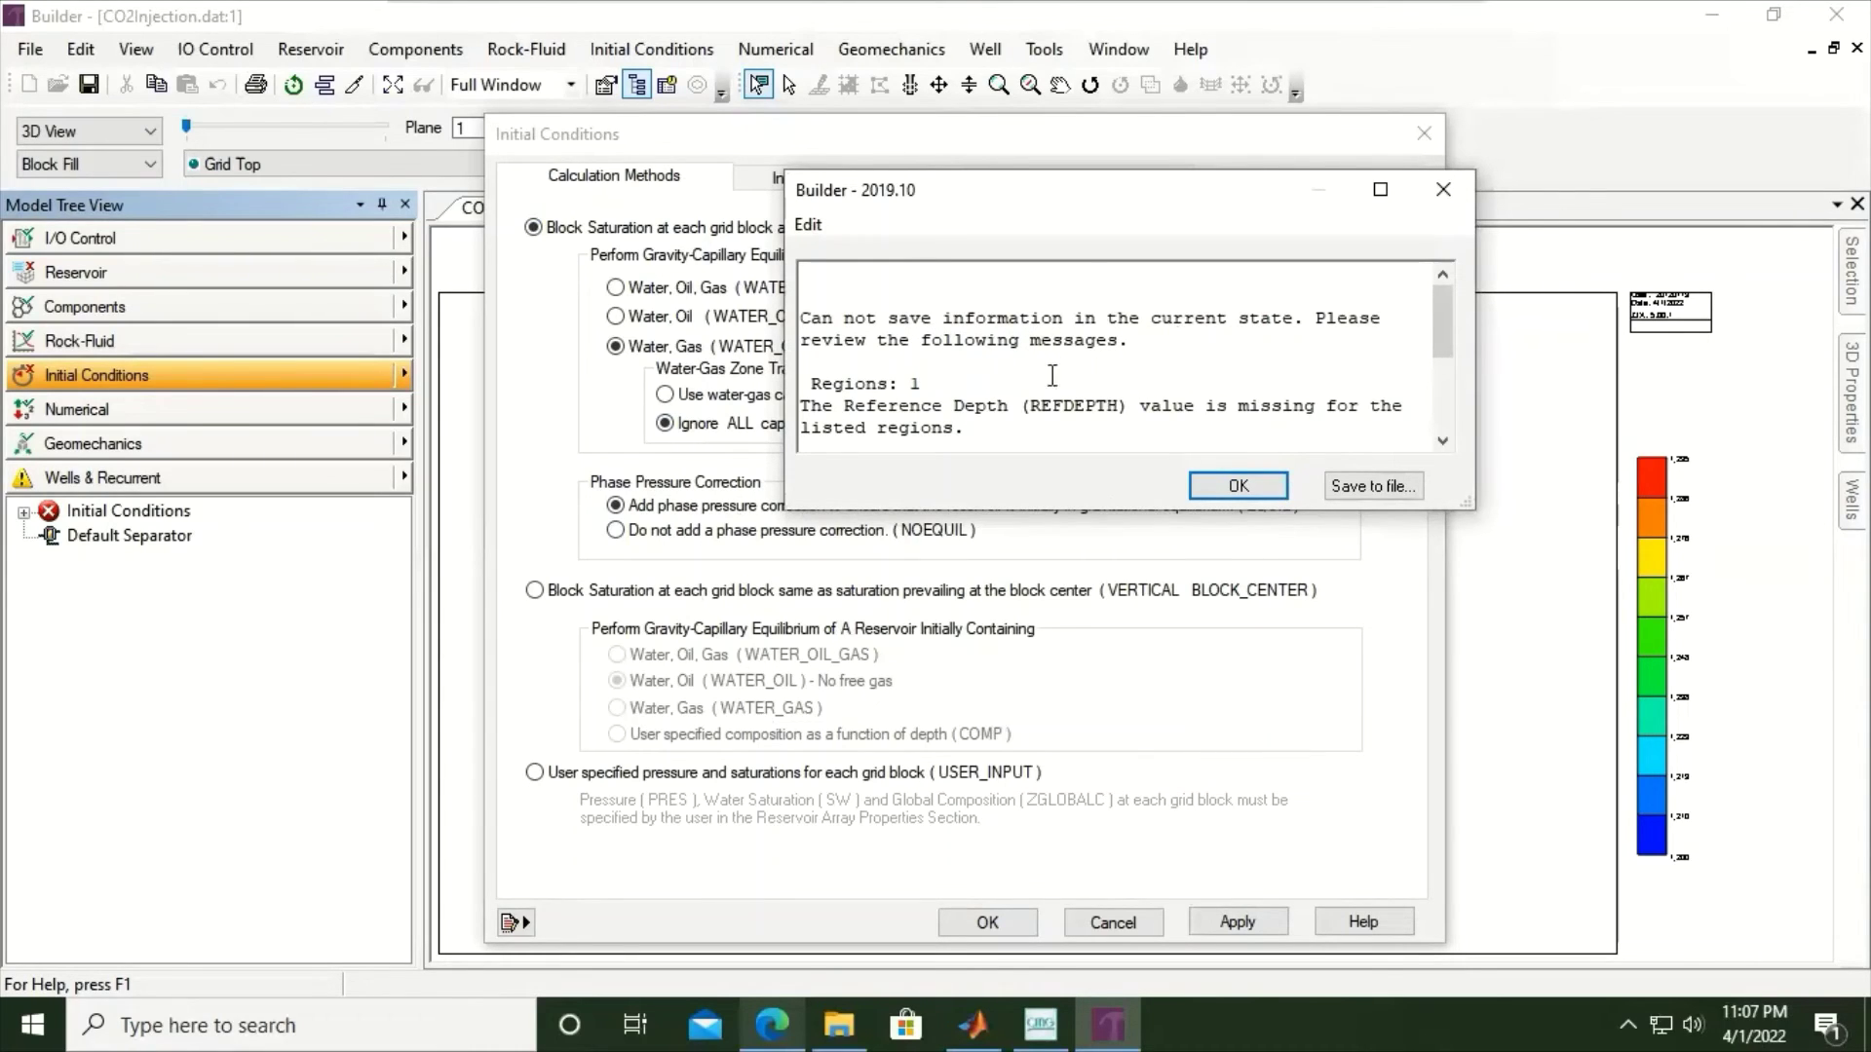
drag(1109, 508, 1111, 844)
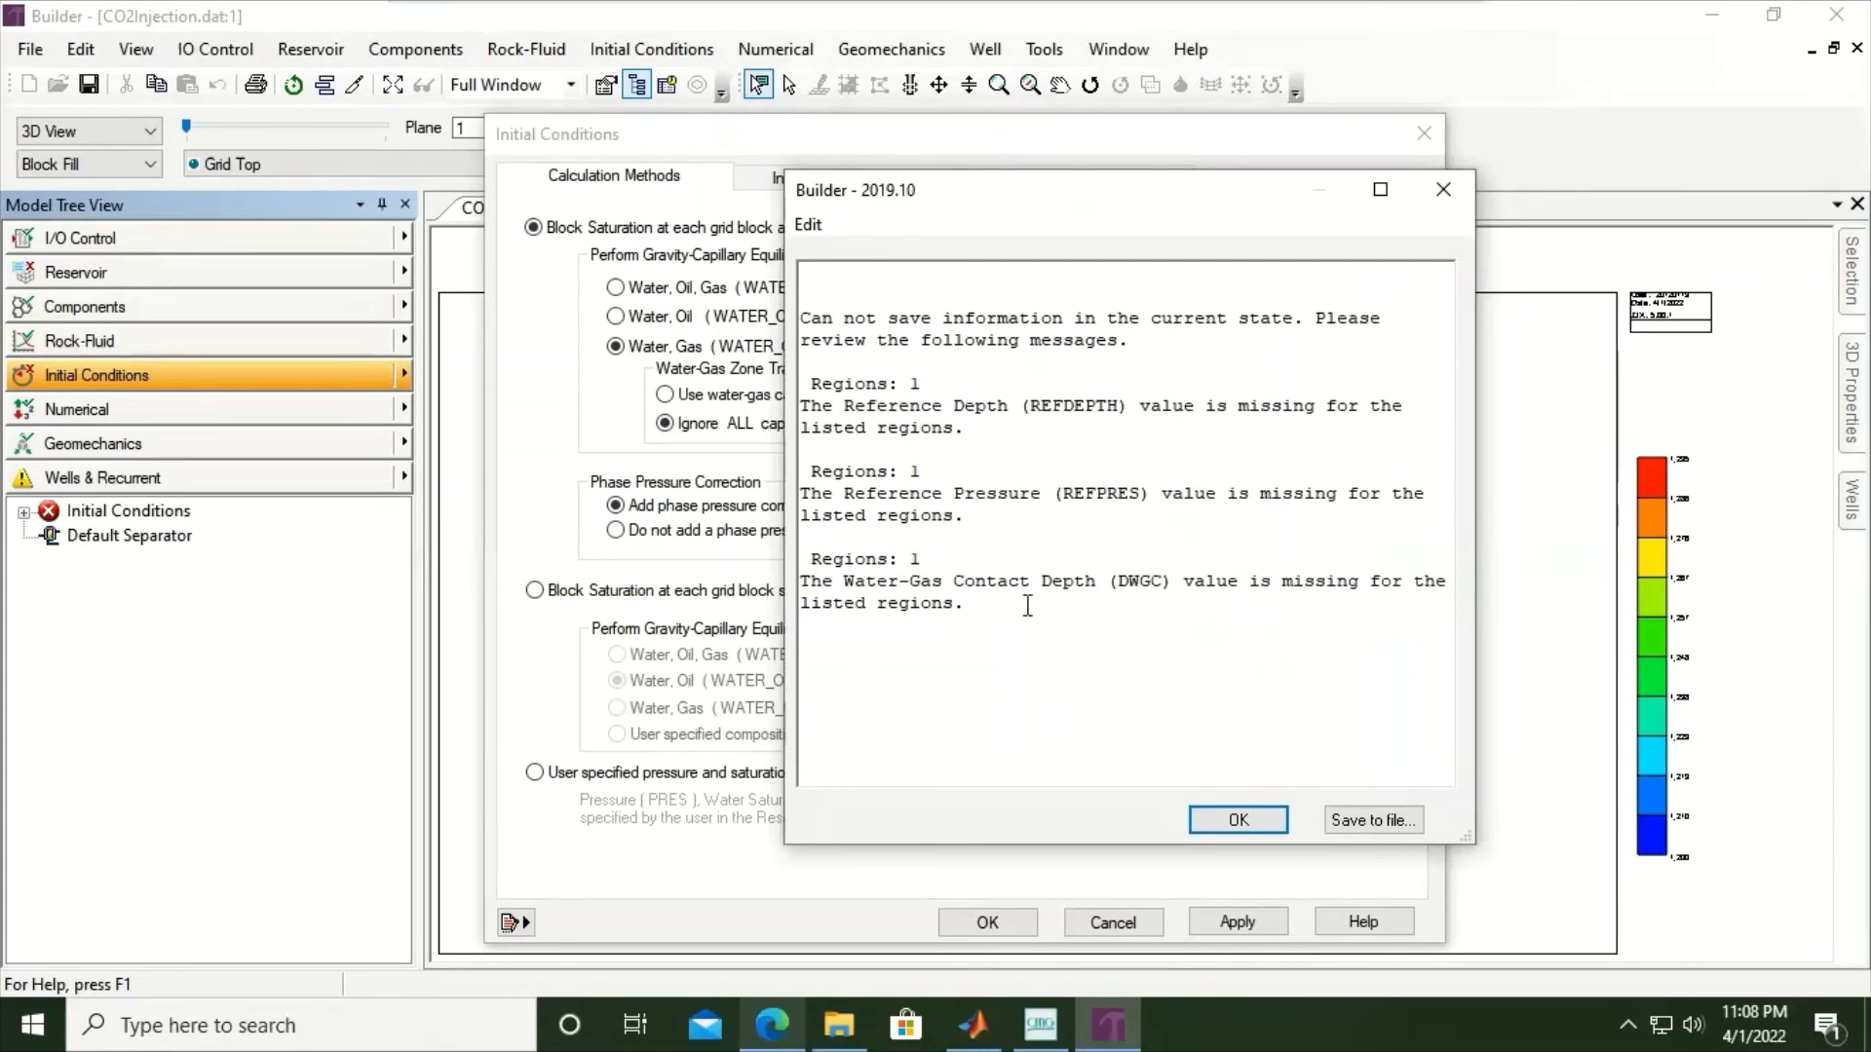
click(1238, 820)
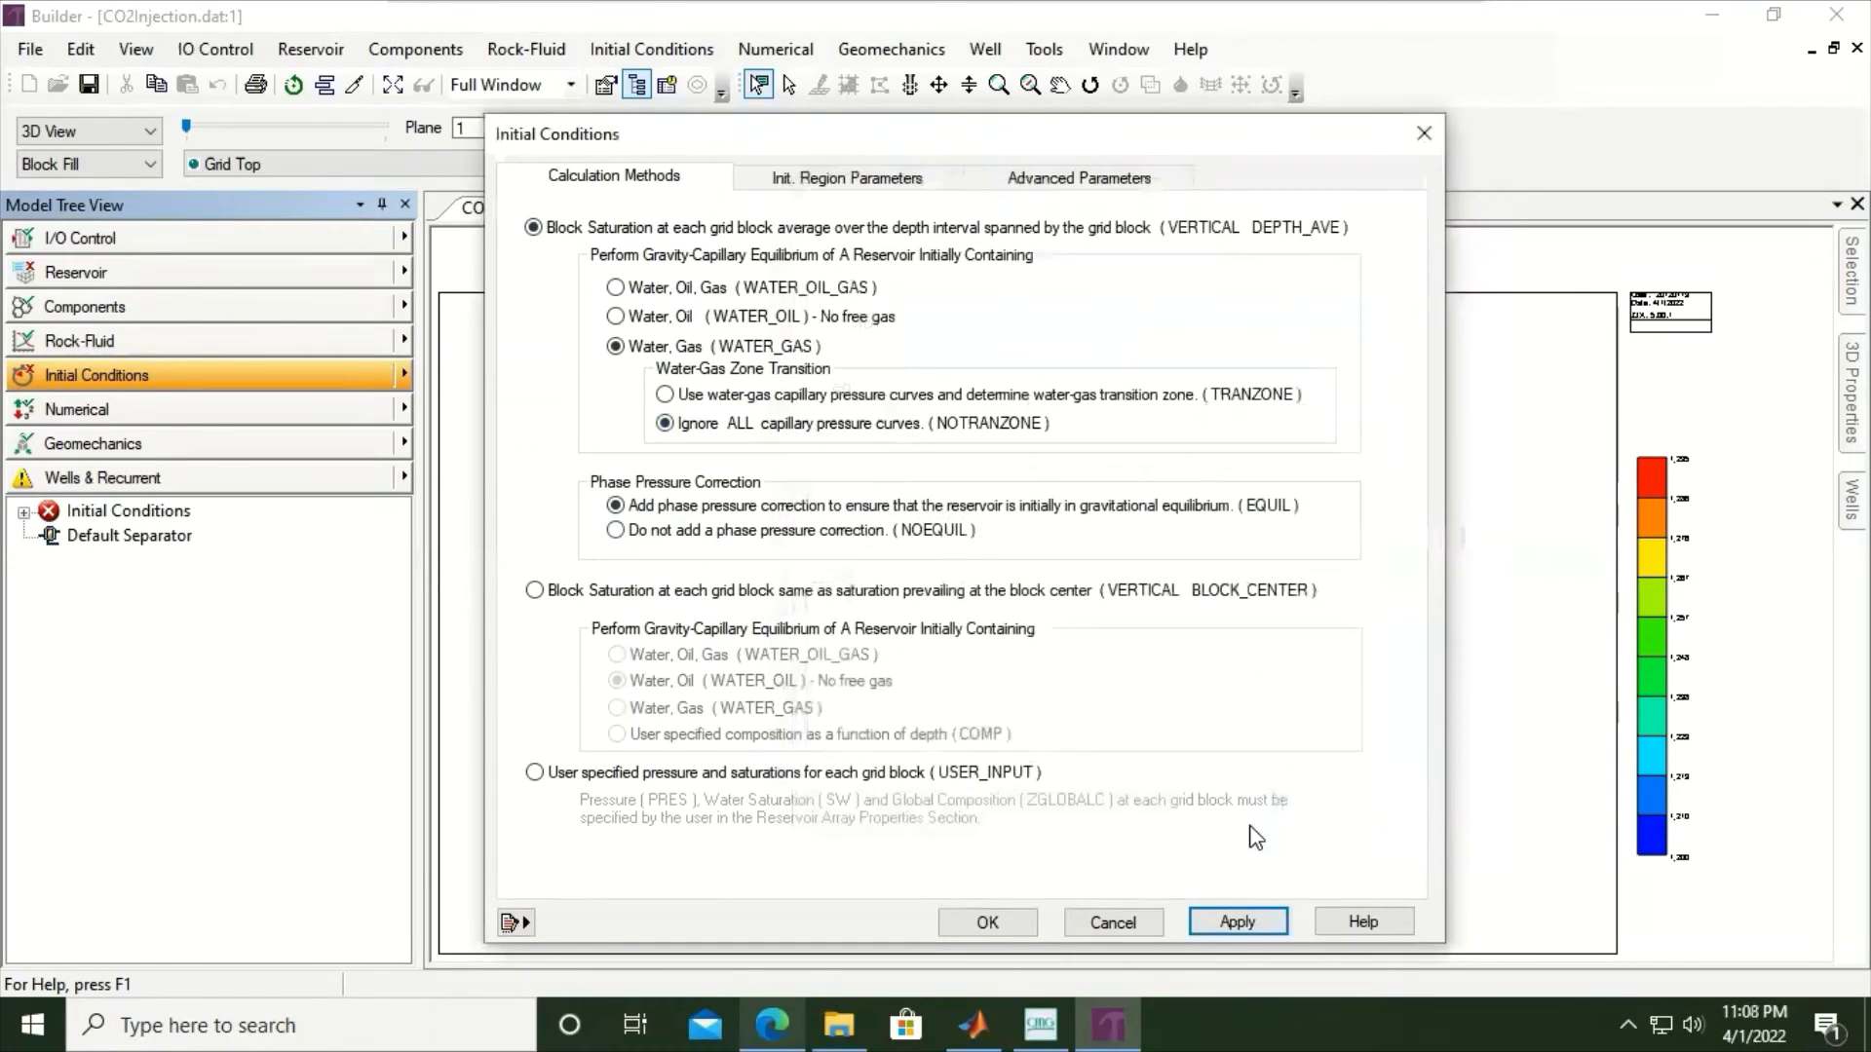
- On the Init. Region Parameters tab, enter REFPRES 11800 kPa, REFDEPTH 1200 m and DWGC 1150 m
click(846, 186)
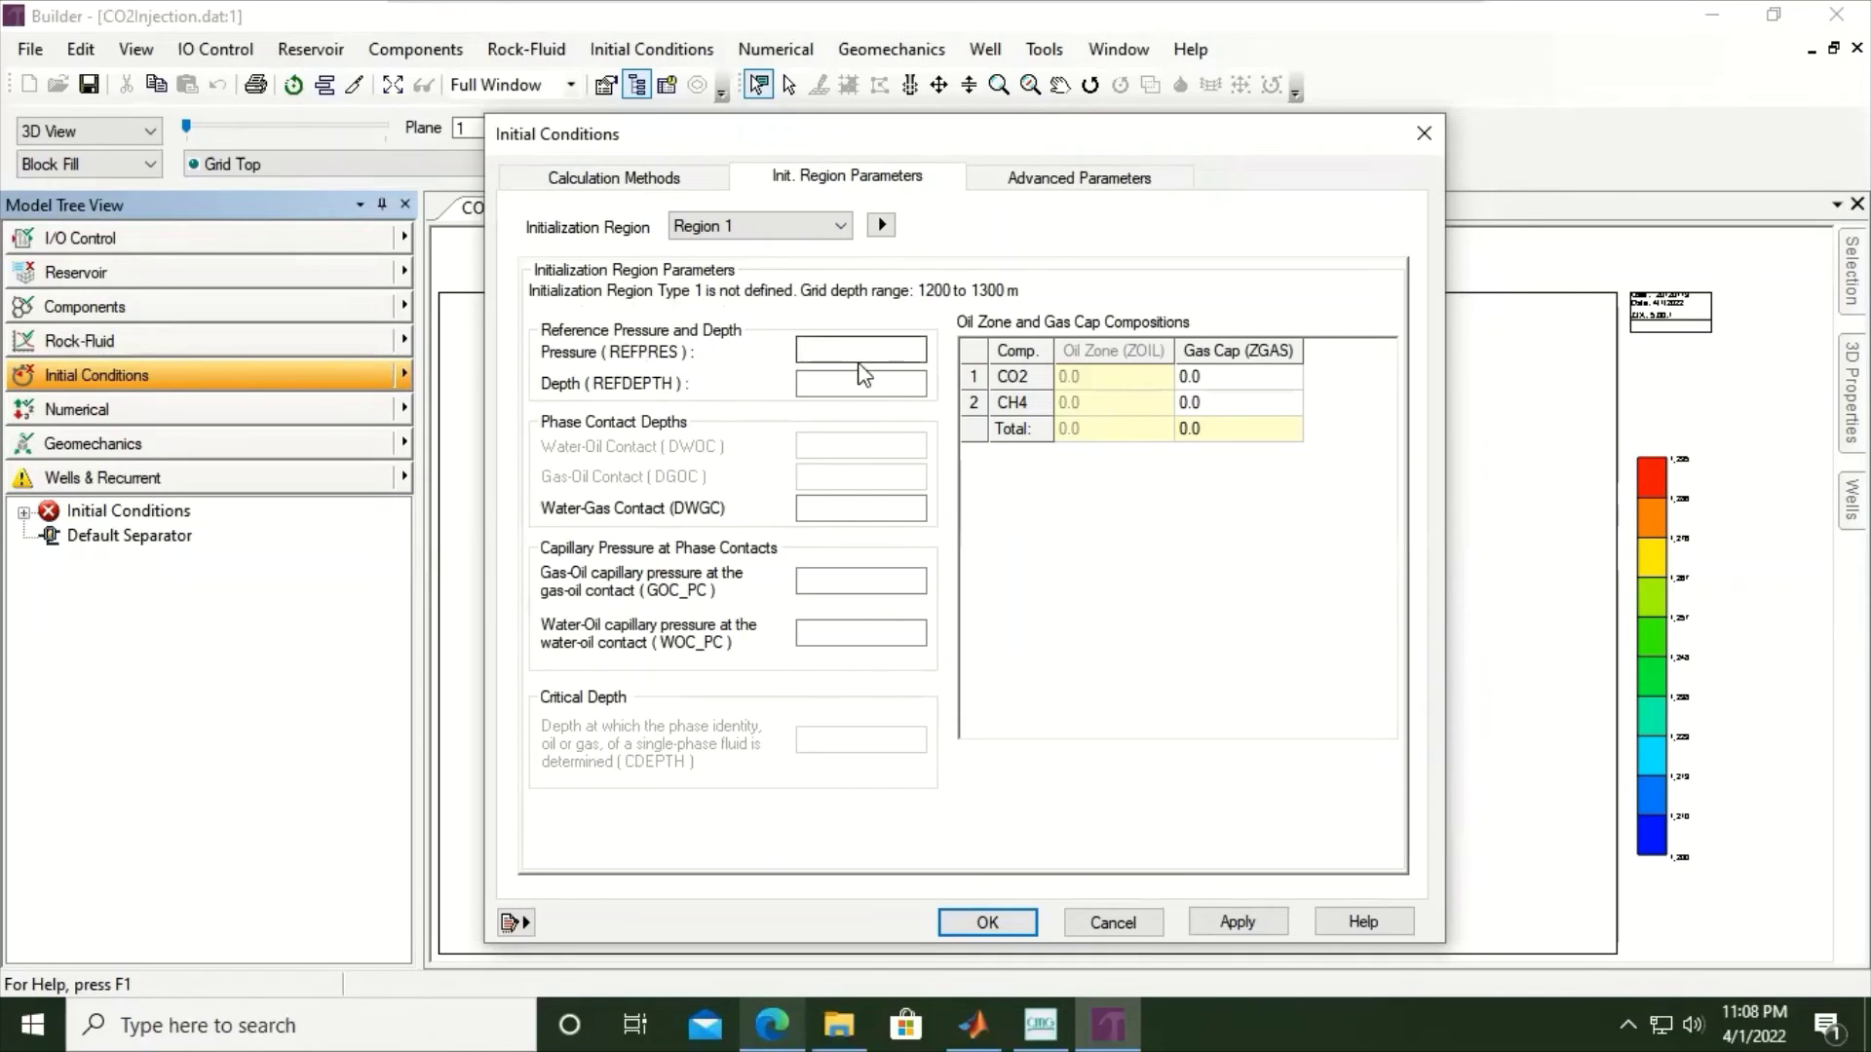
click(863, 349)
text(11800)
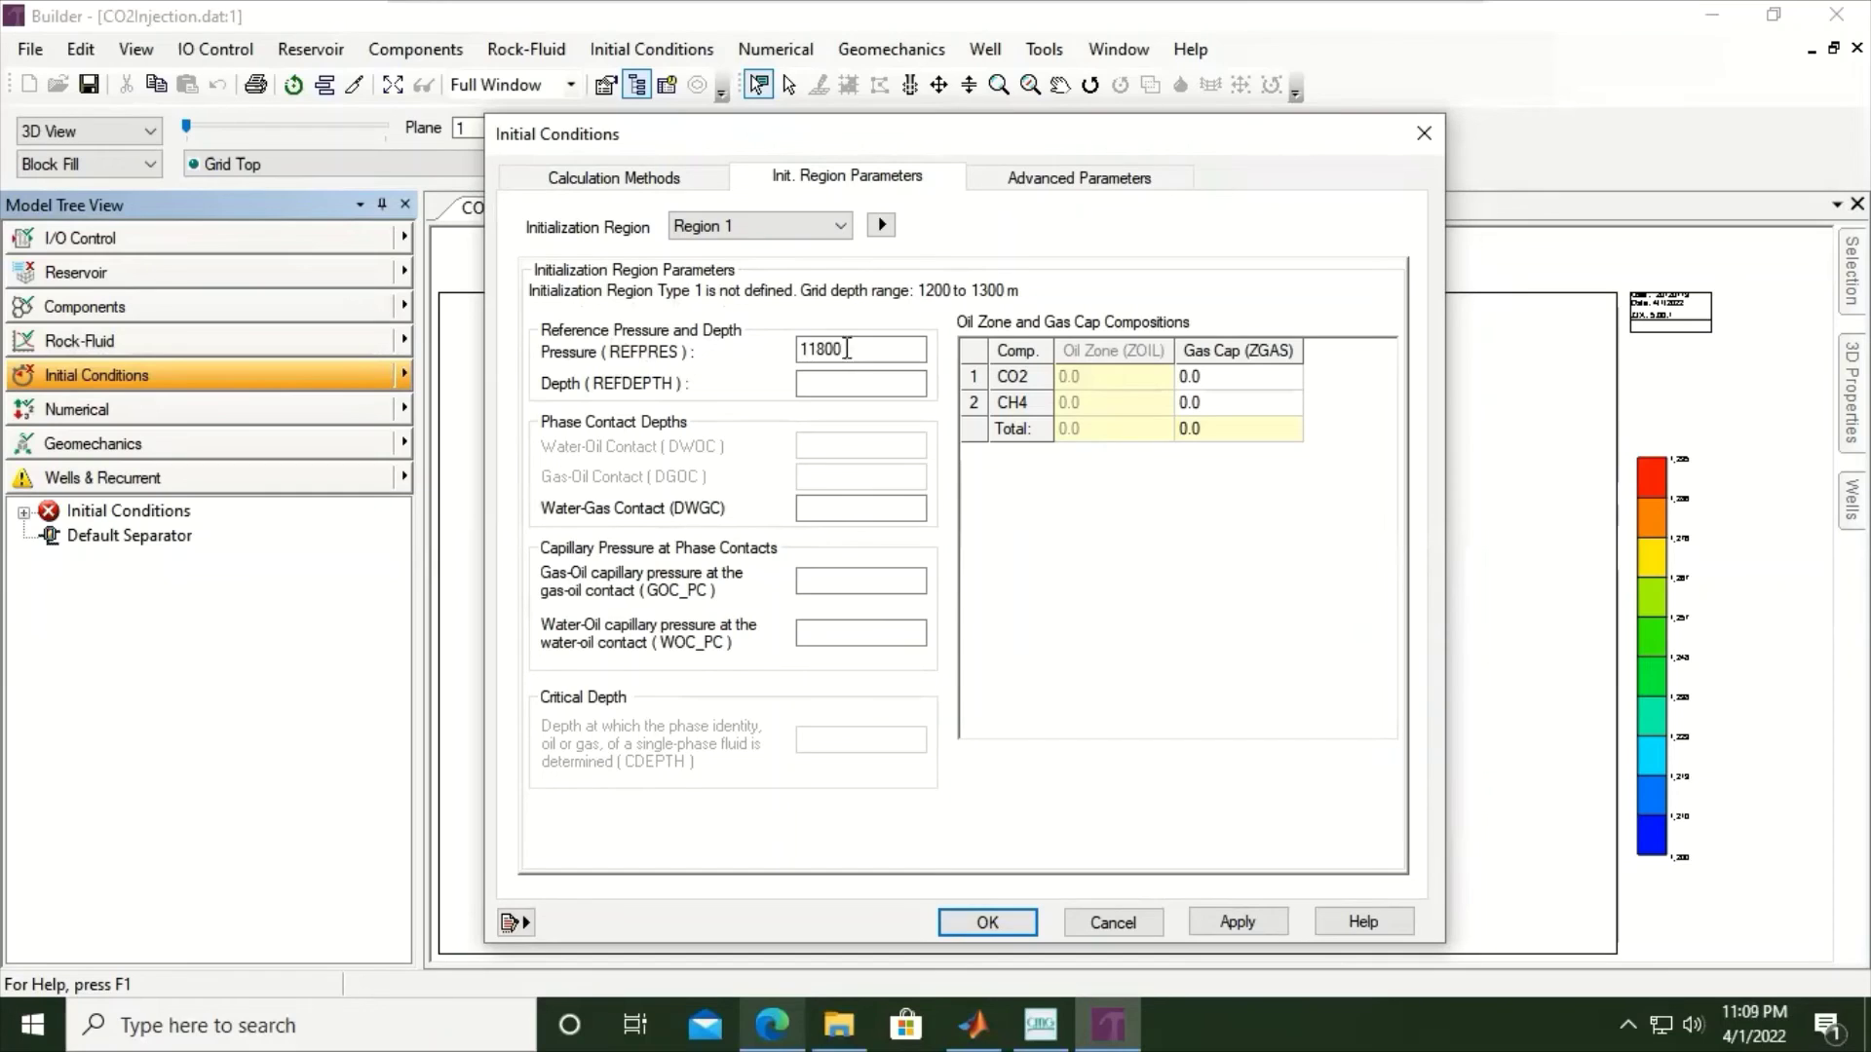
click(838, 382)
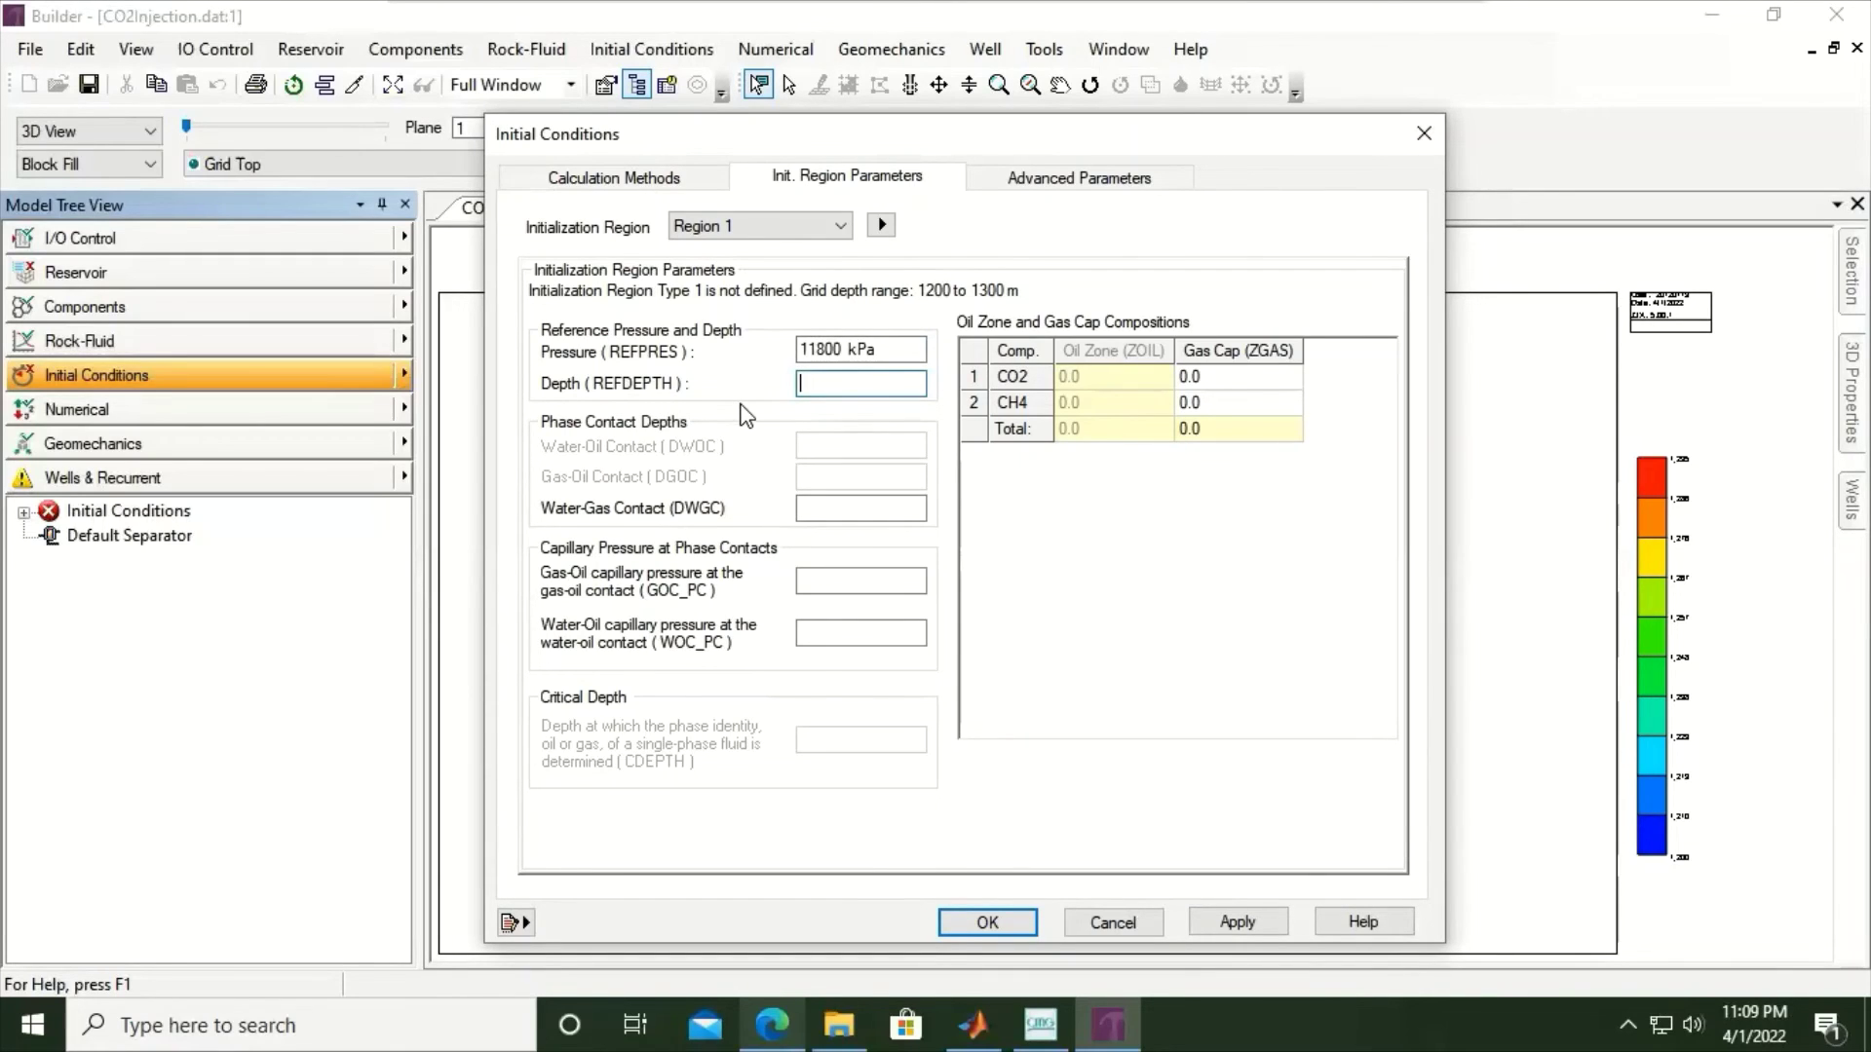
text(1)
click(850, 516)
text(150)
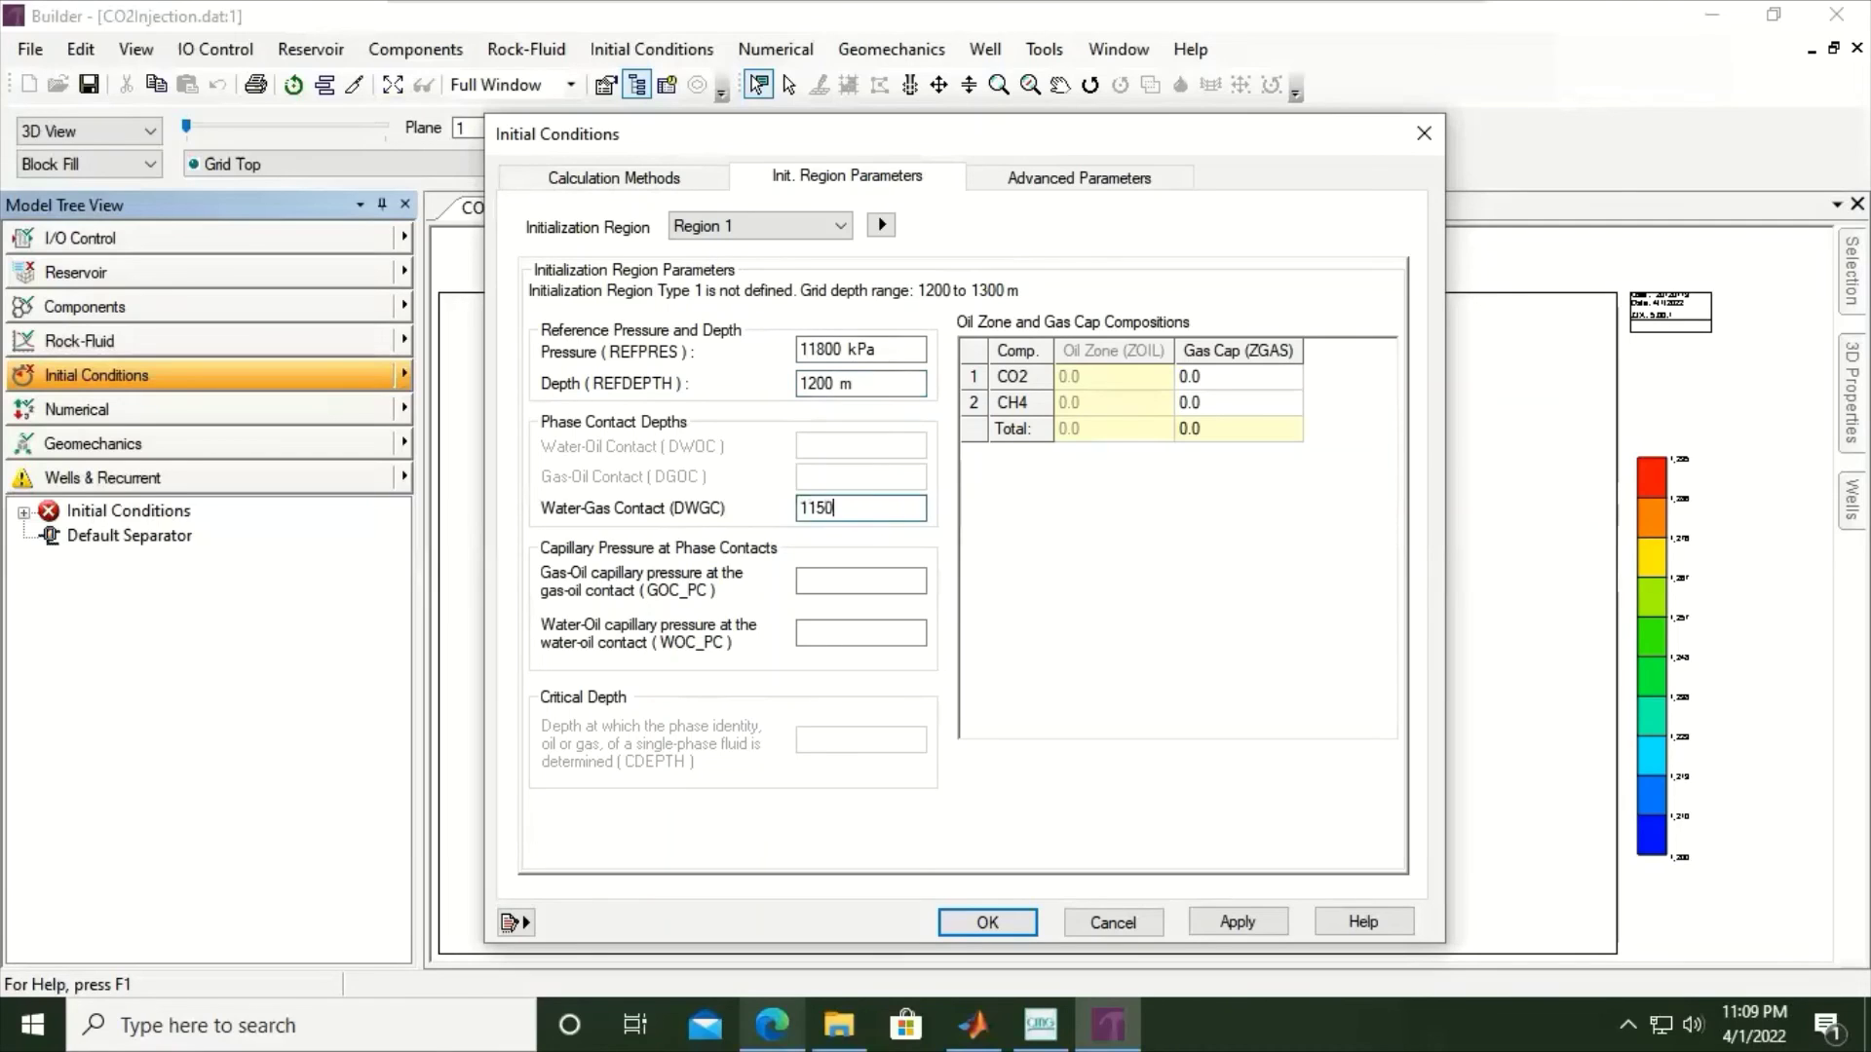
key(Tab)
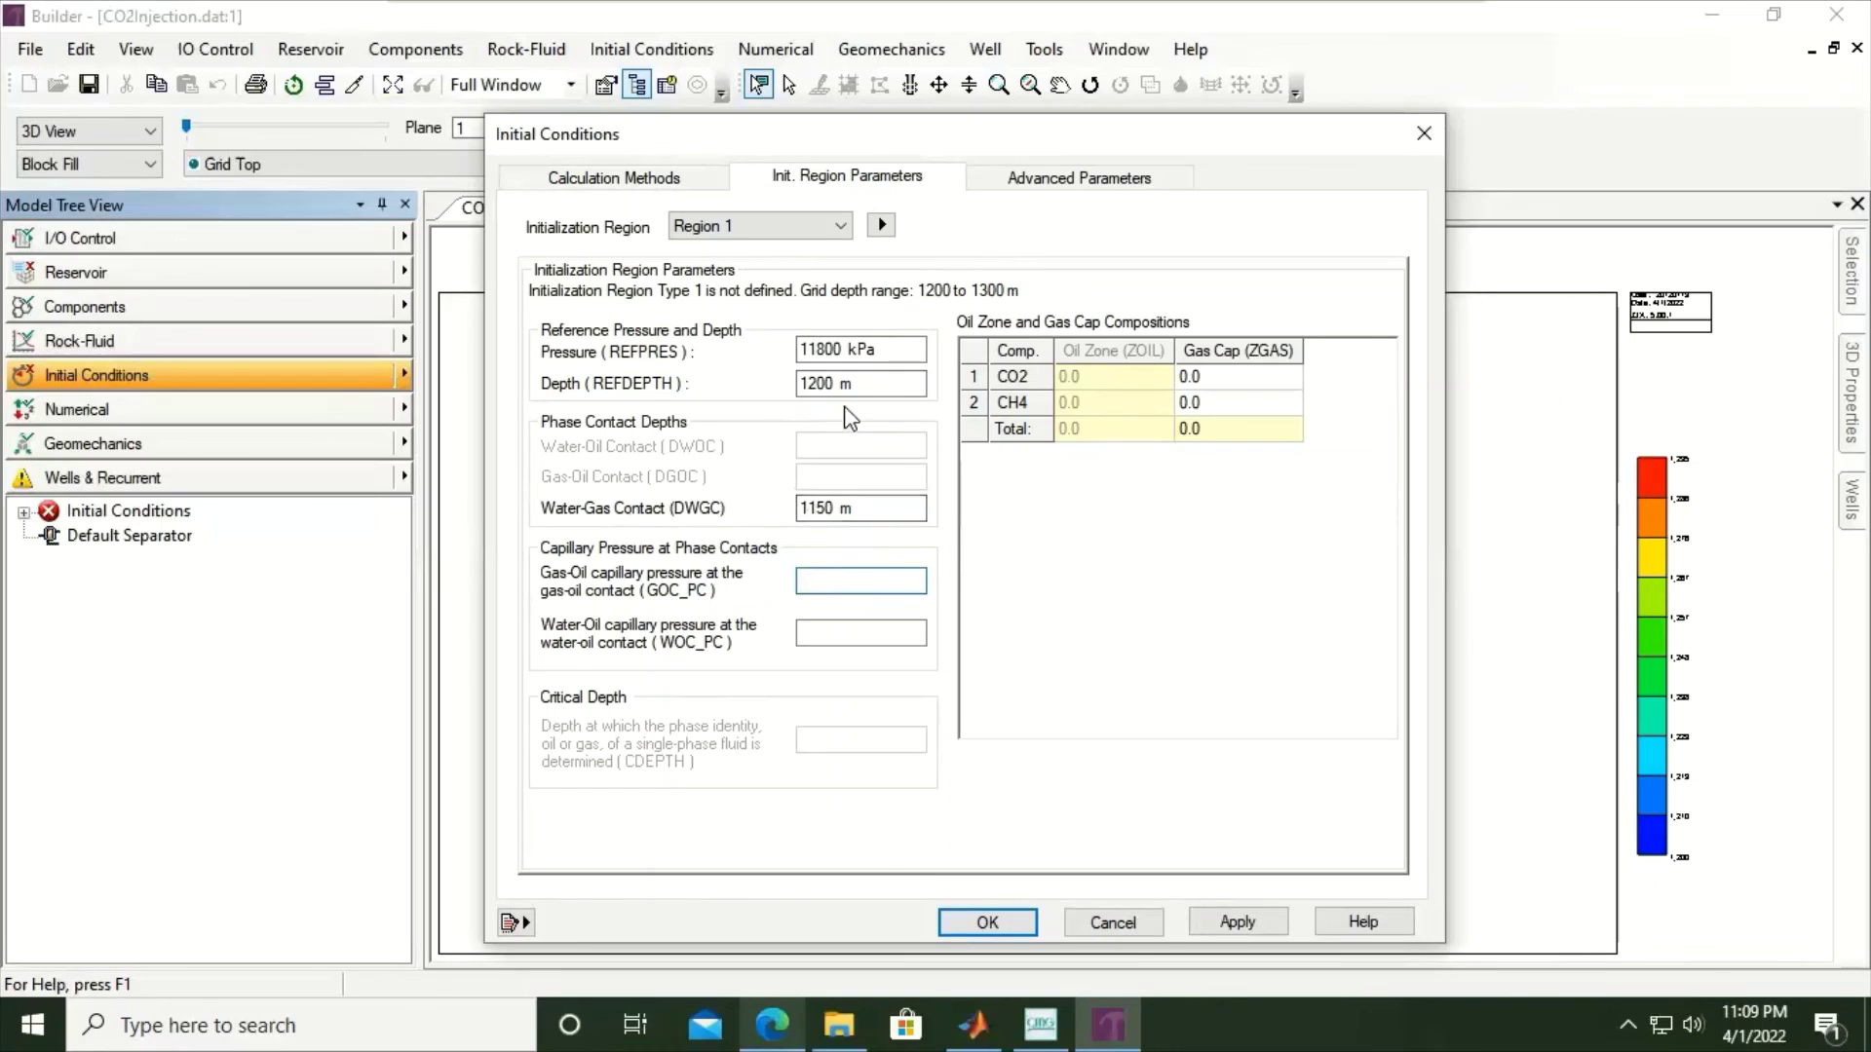
drag(877, 136, 1641, 640)
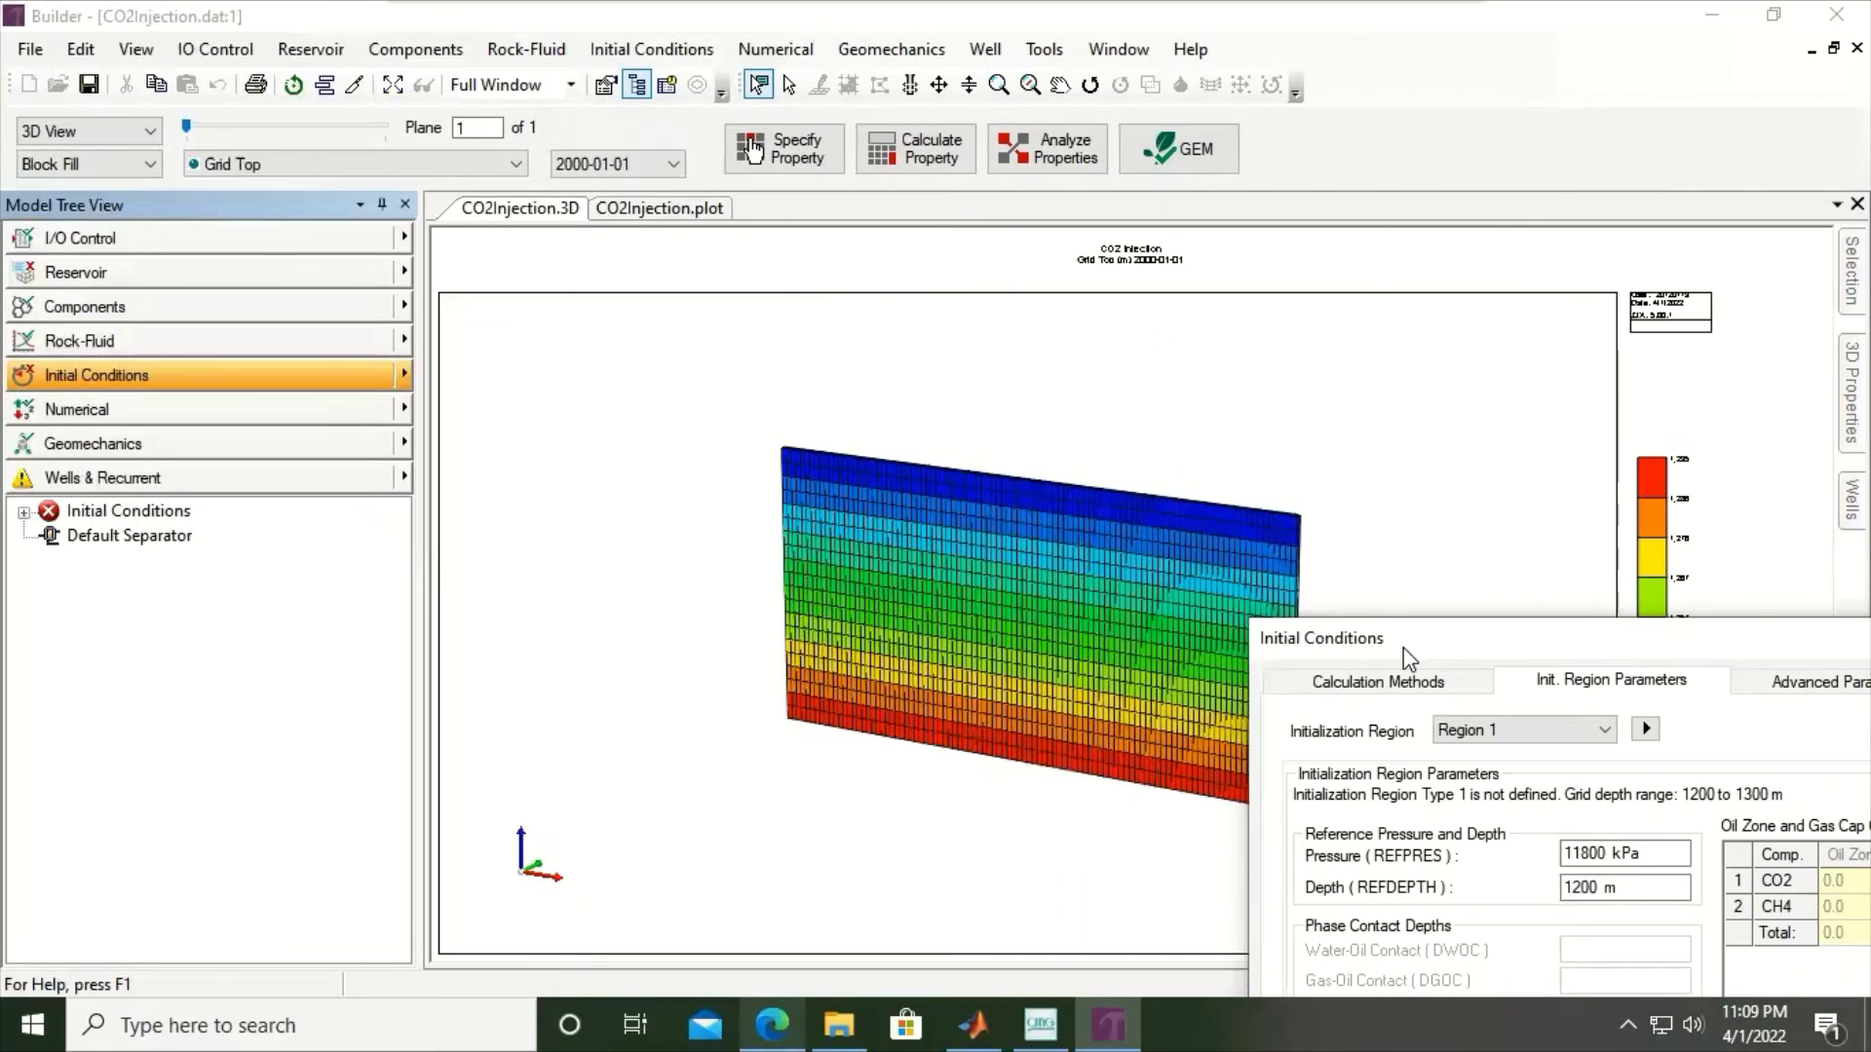
drag(1404, 649, 1021, 341)
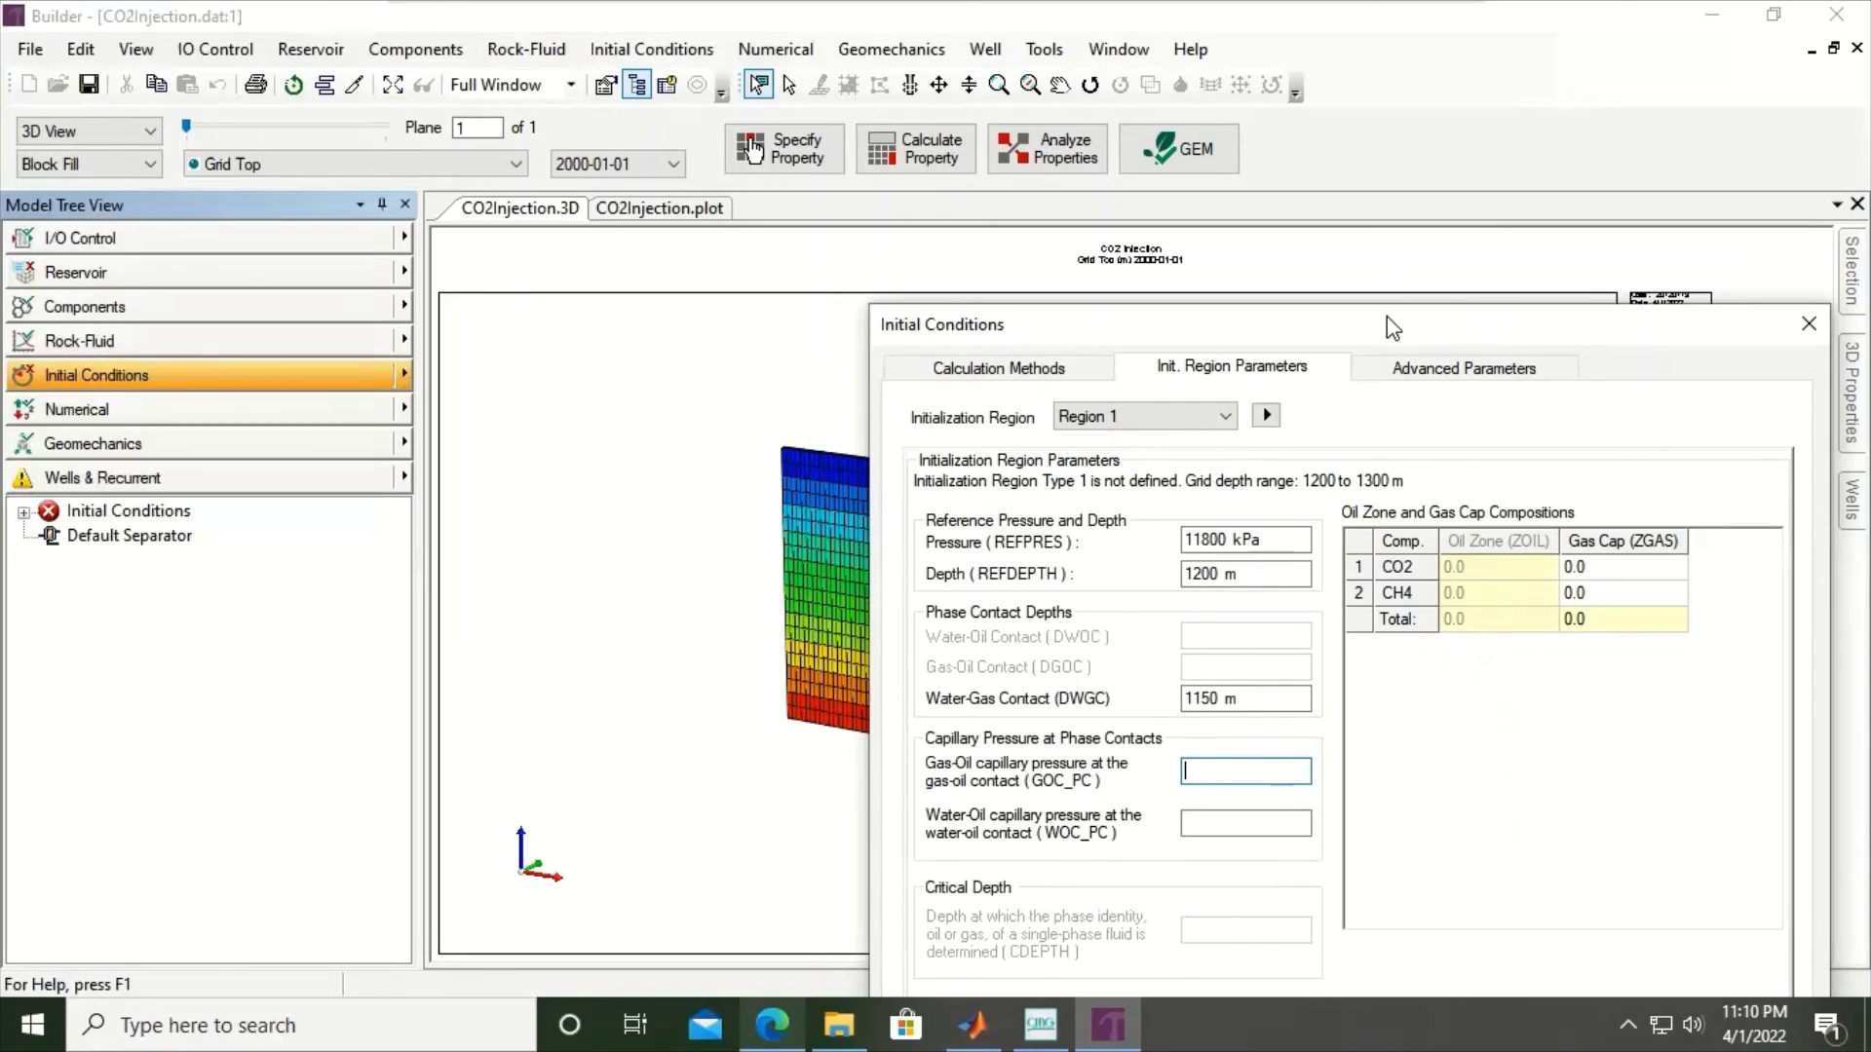
drag(1391, 326, 932, 186)
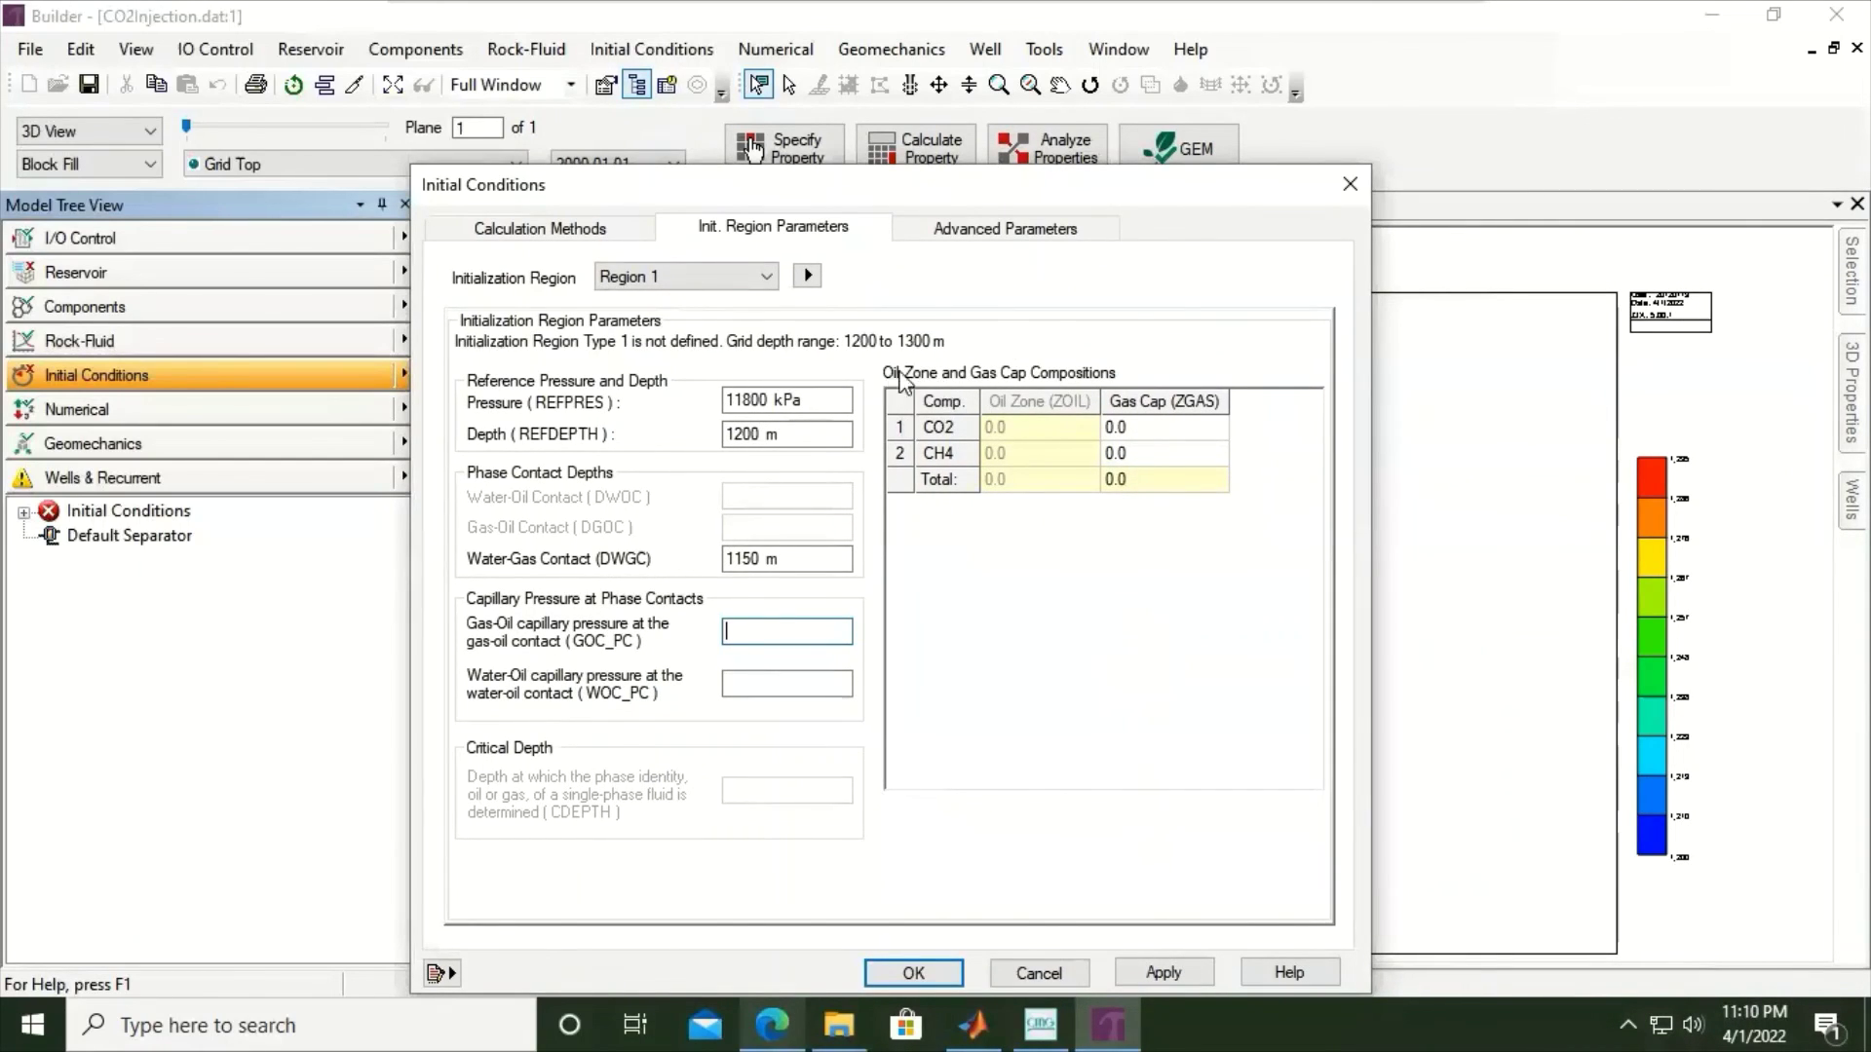
- Enter gas cap ZGAS fractions 0.001 for CO2 and 0.999 for CH4, then apply
click(1158, 431)
text(0.001)
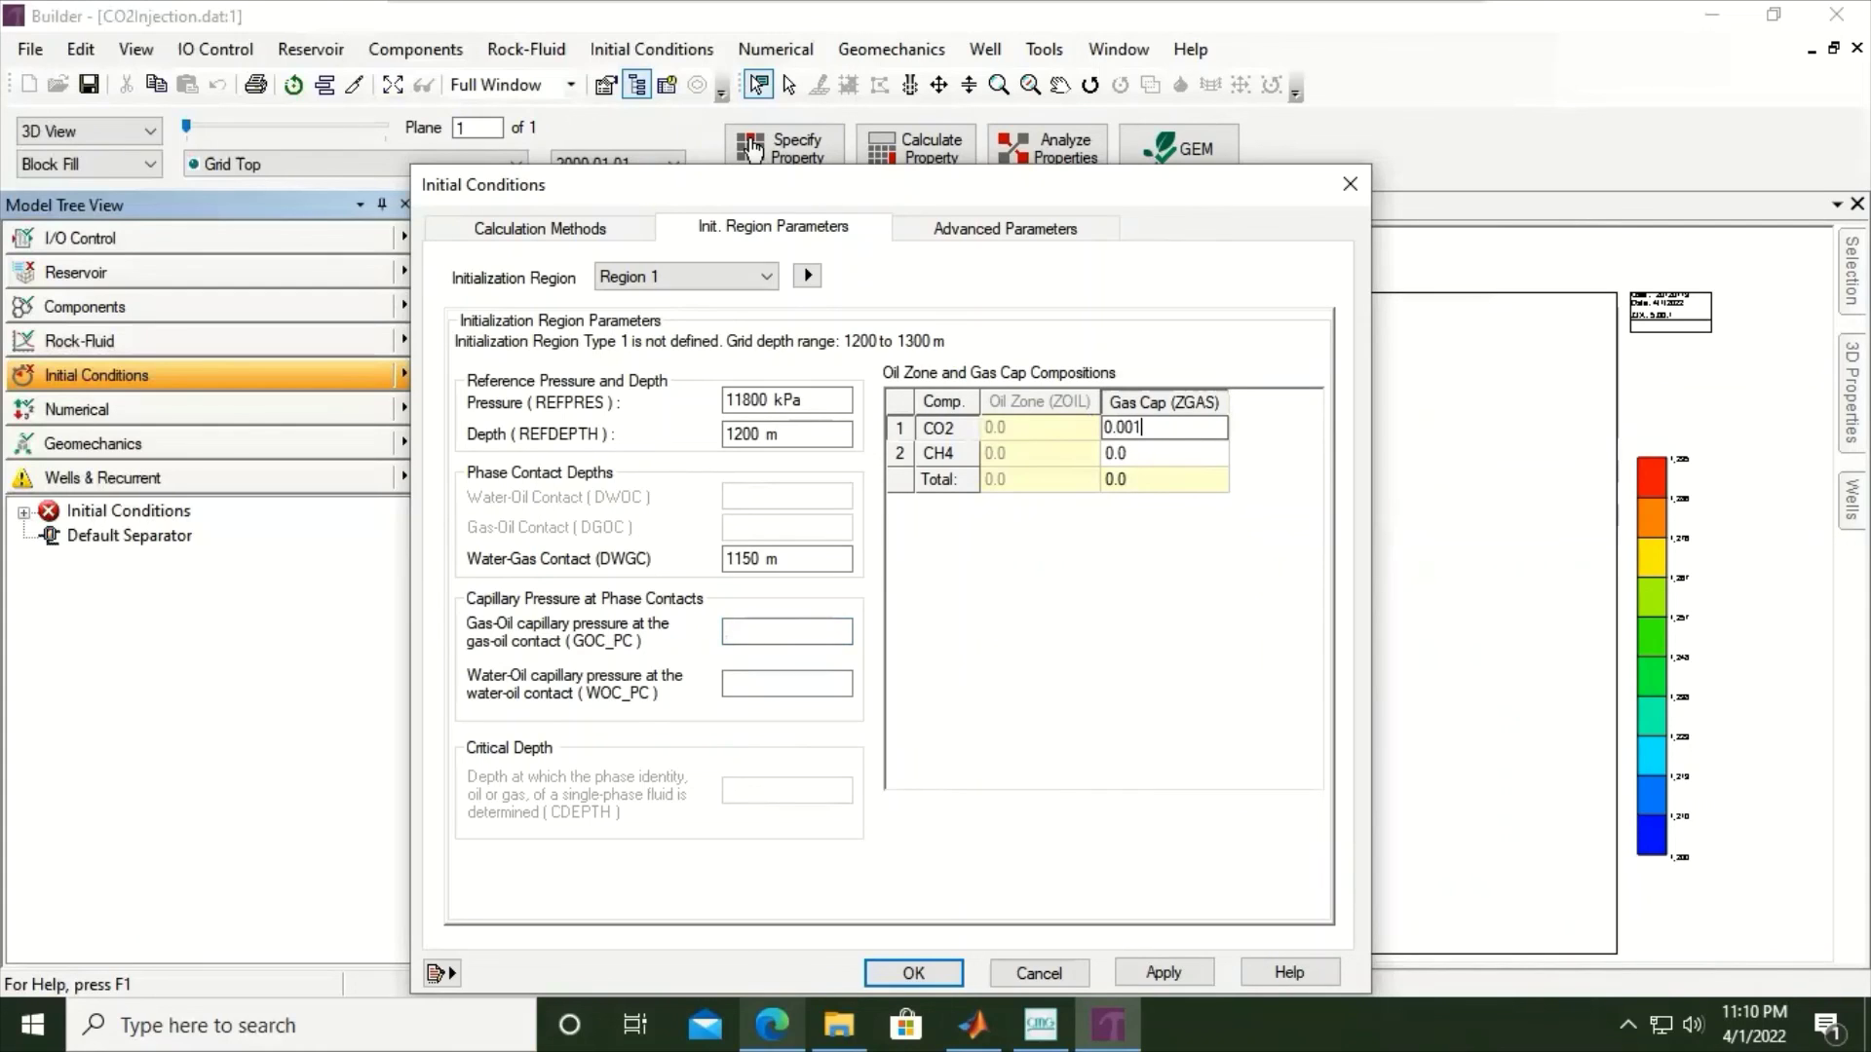
click(1161, 462)
text(0.999)
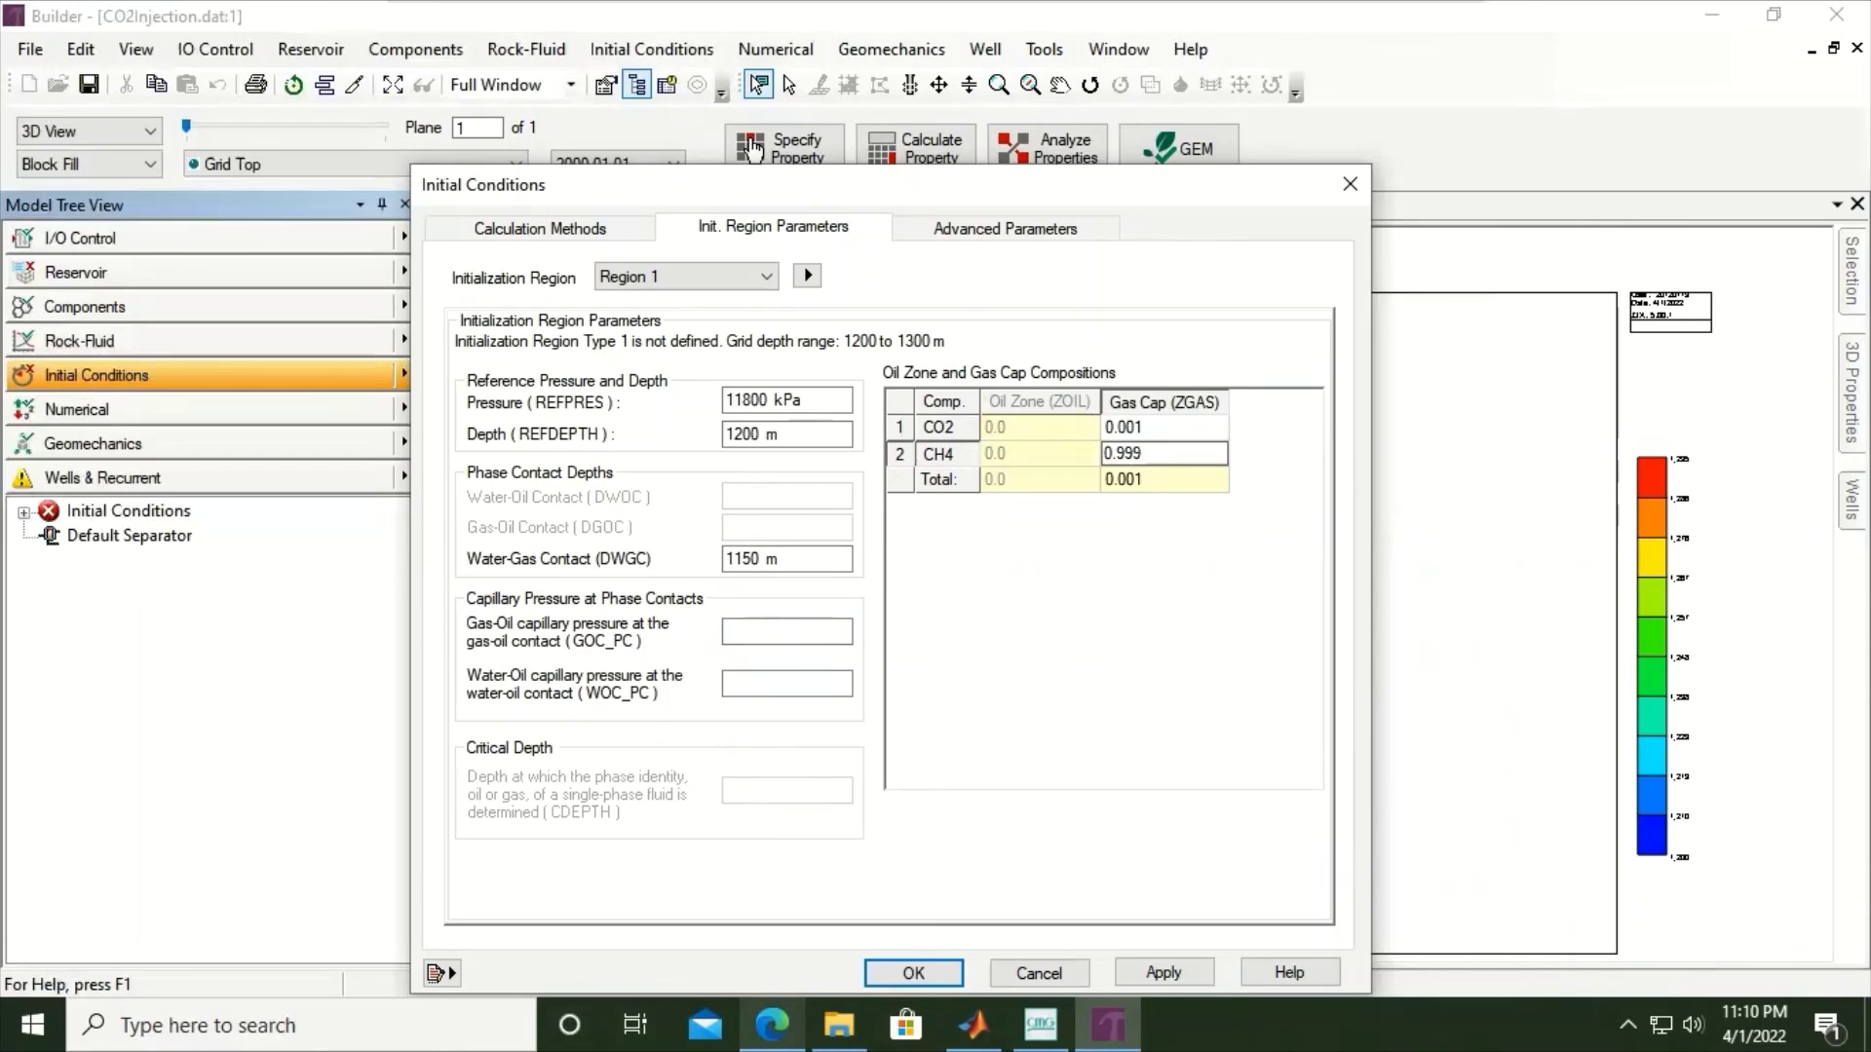
click(1197, 426)
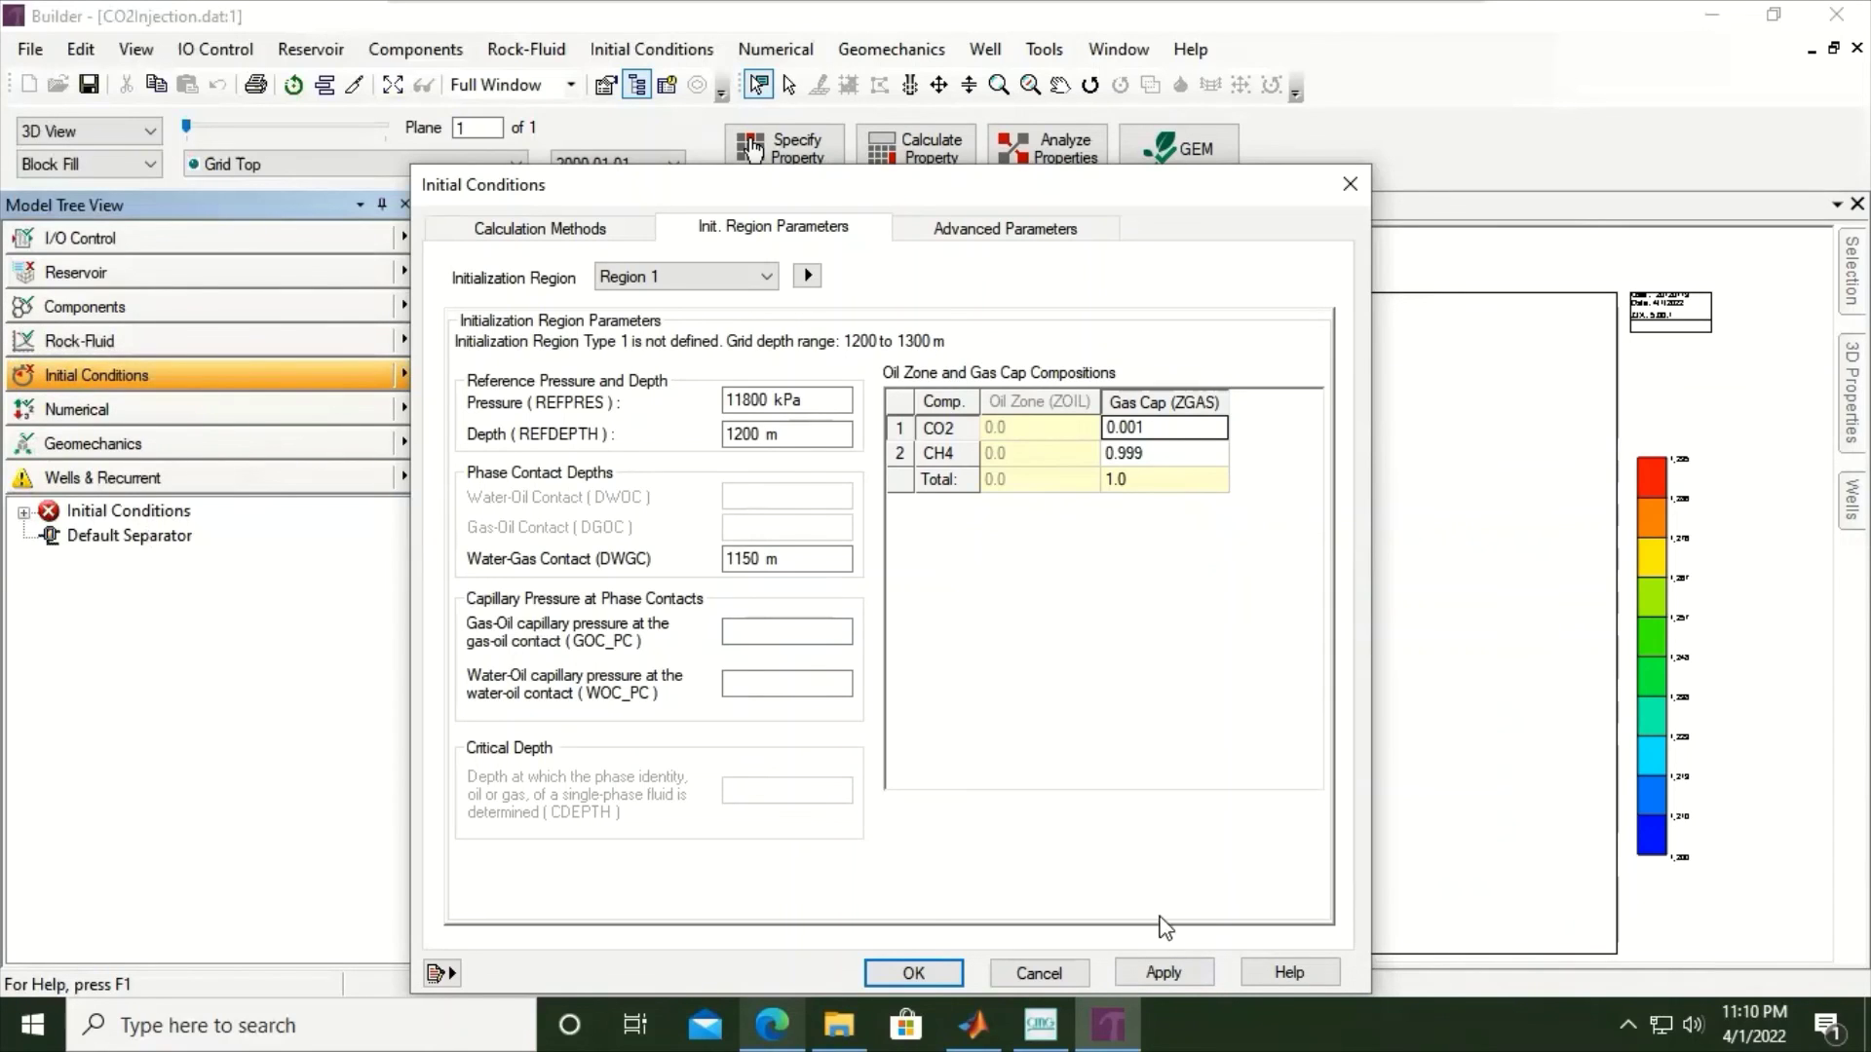
click(1173, 977)
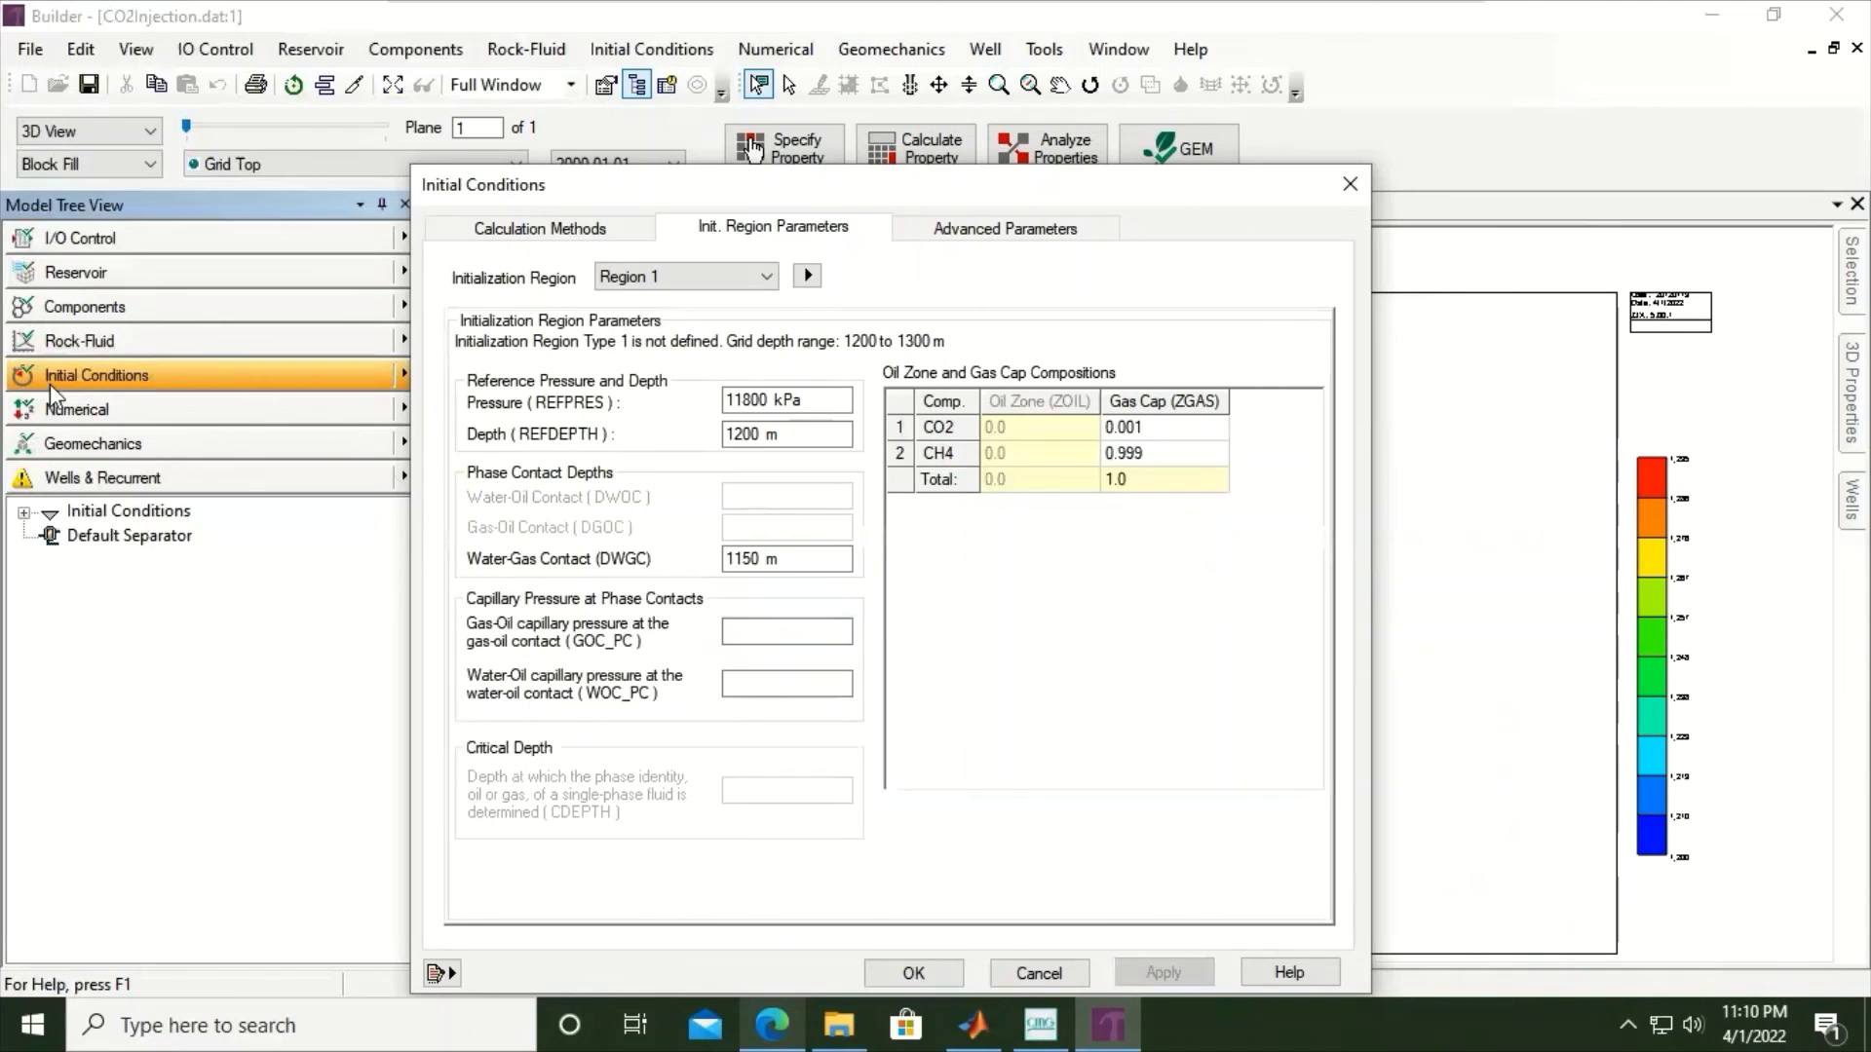
- Close the Initial Conditions dialog with OK and zoom into the 3D Grid Top view
click(914, 973)
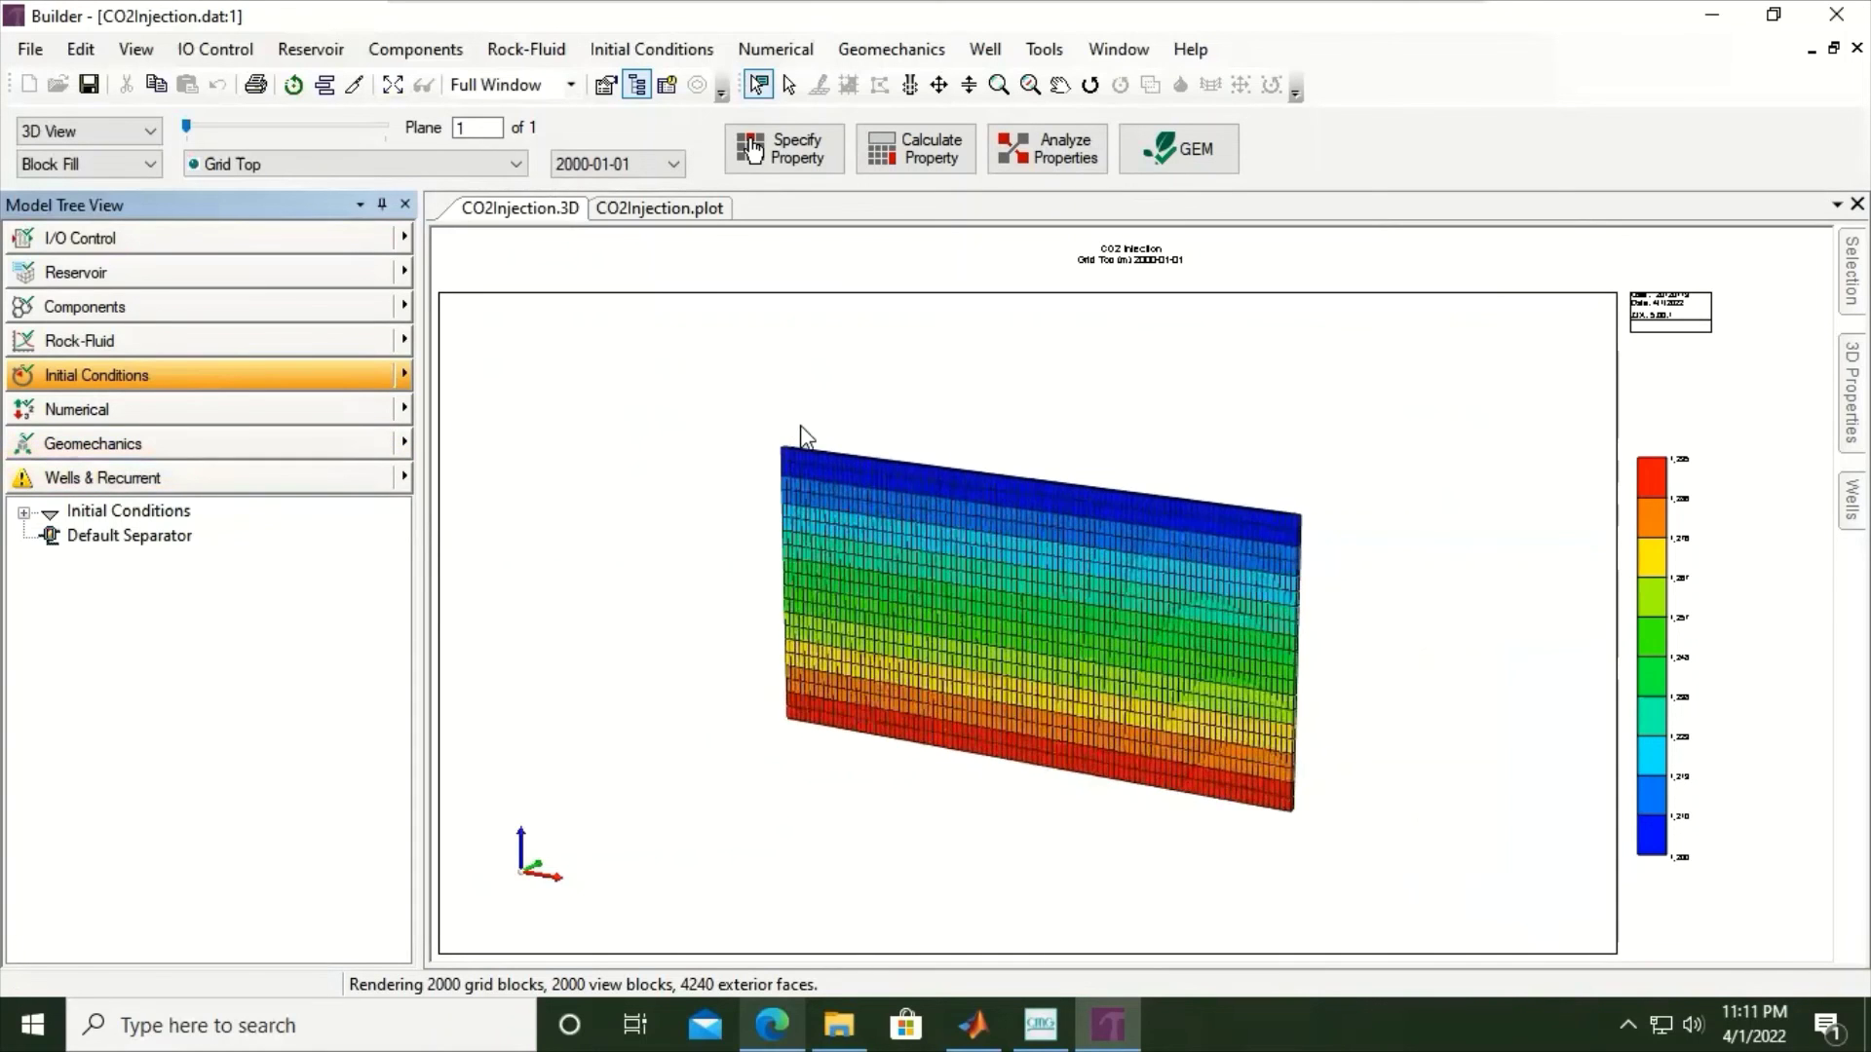
scroll(799, 429, up, 2)
scroll(801, 447, up, 3)
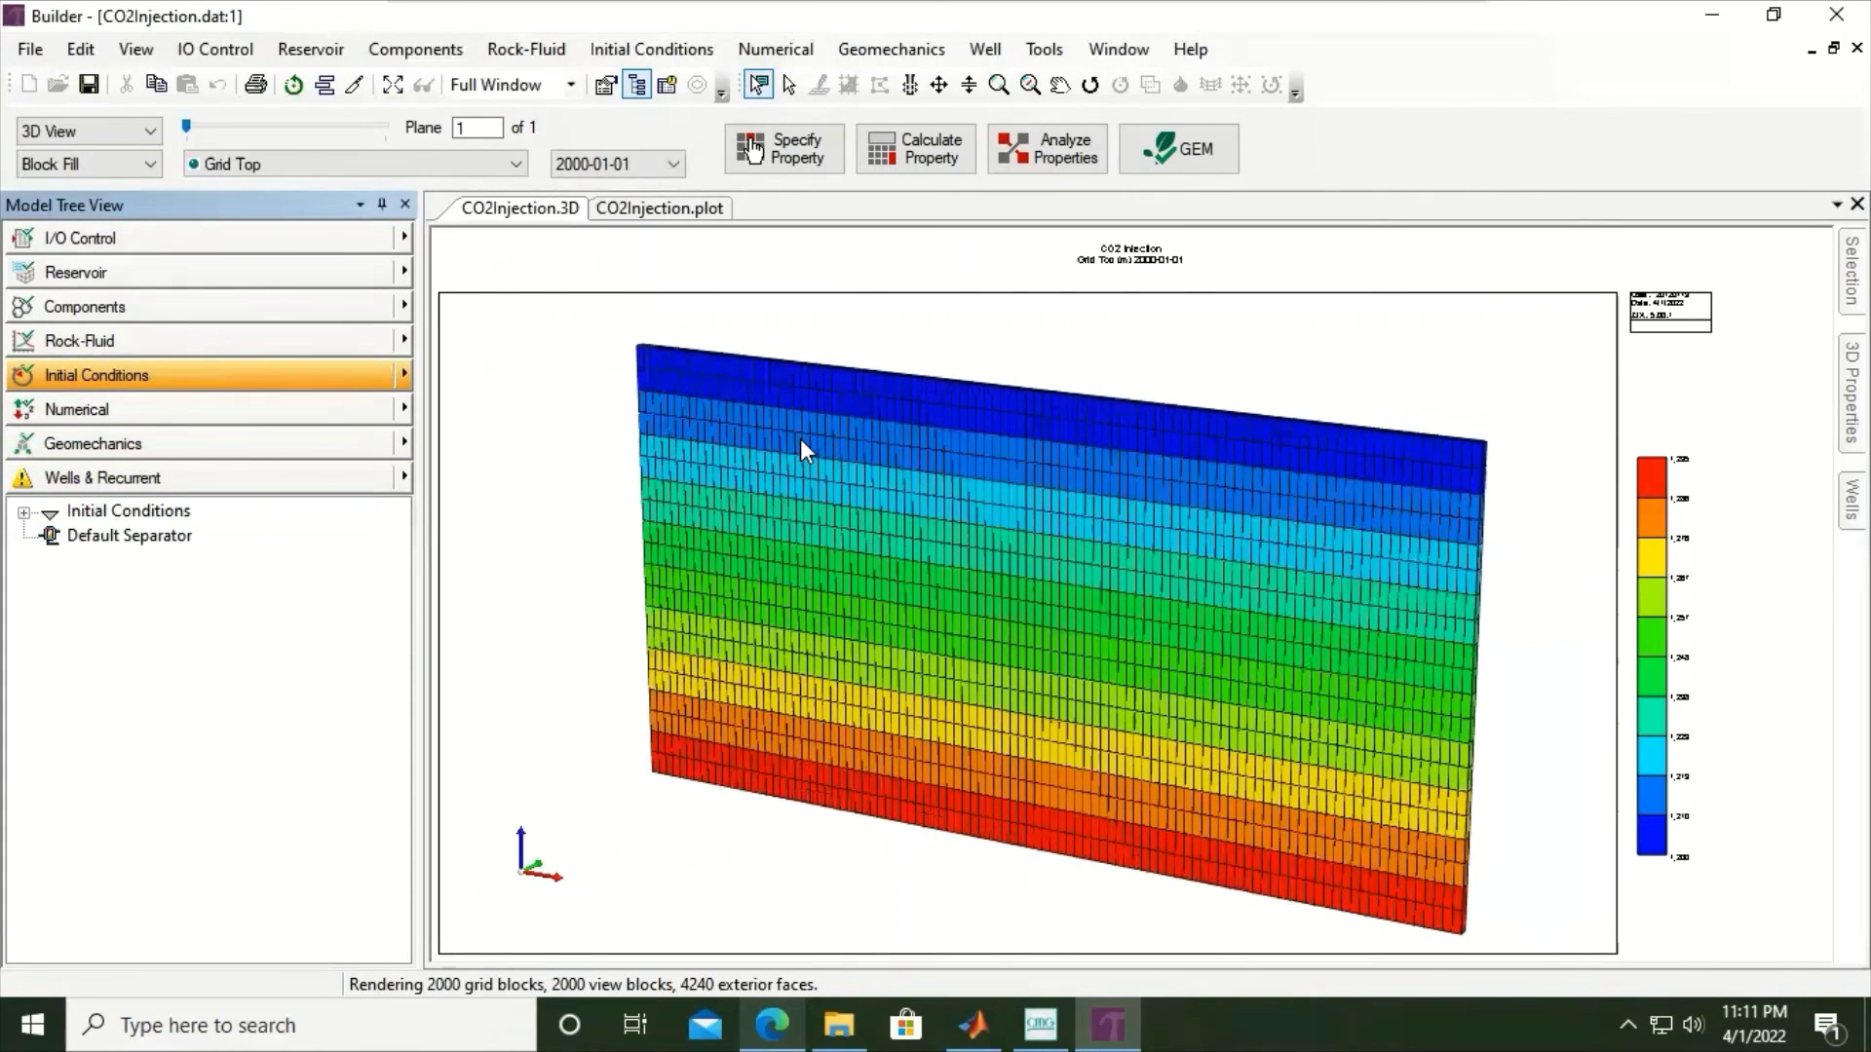